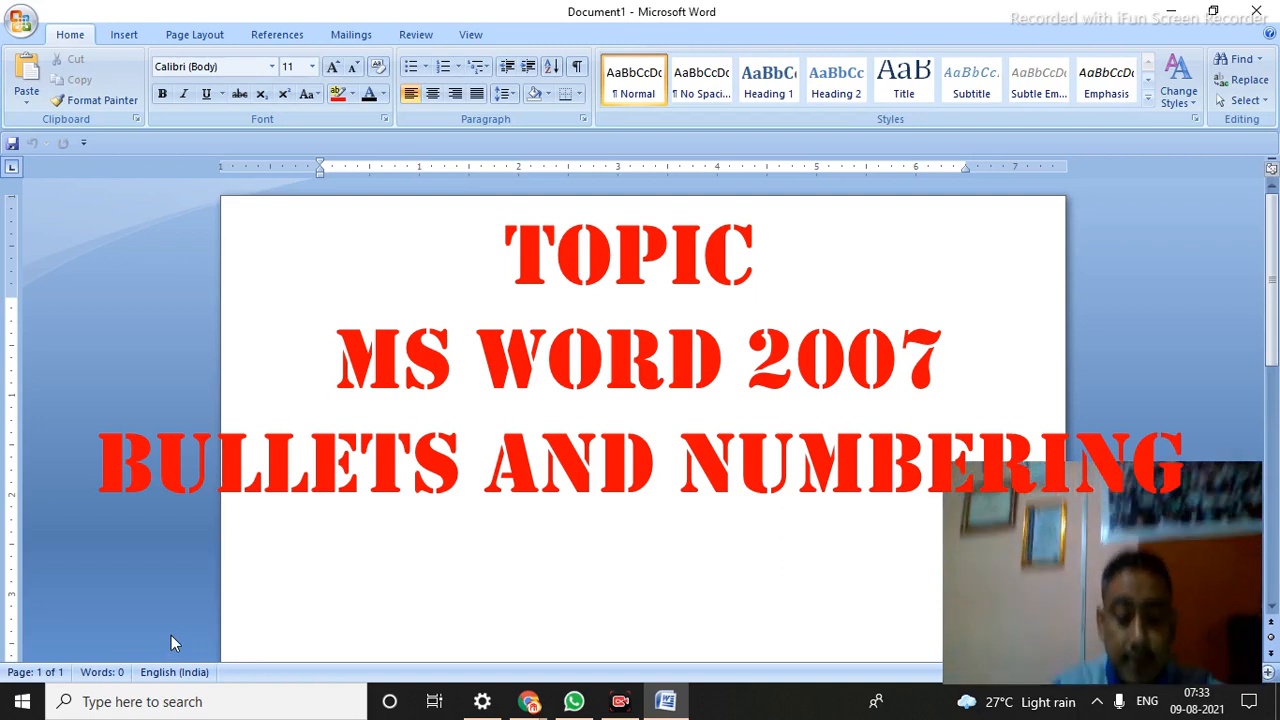
Write the heading "NAMES OF STATES OF INDIA" and list SIKKIM, MANIPUR and NAGALAND on separate lines below it.
type("NAMES O")
type("G")
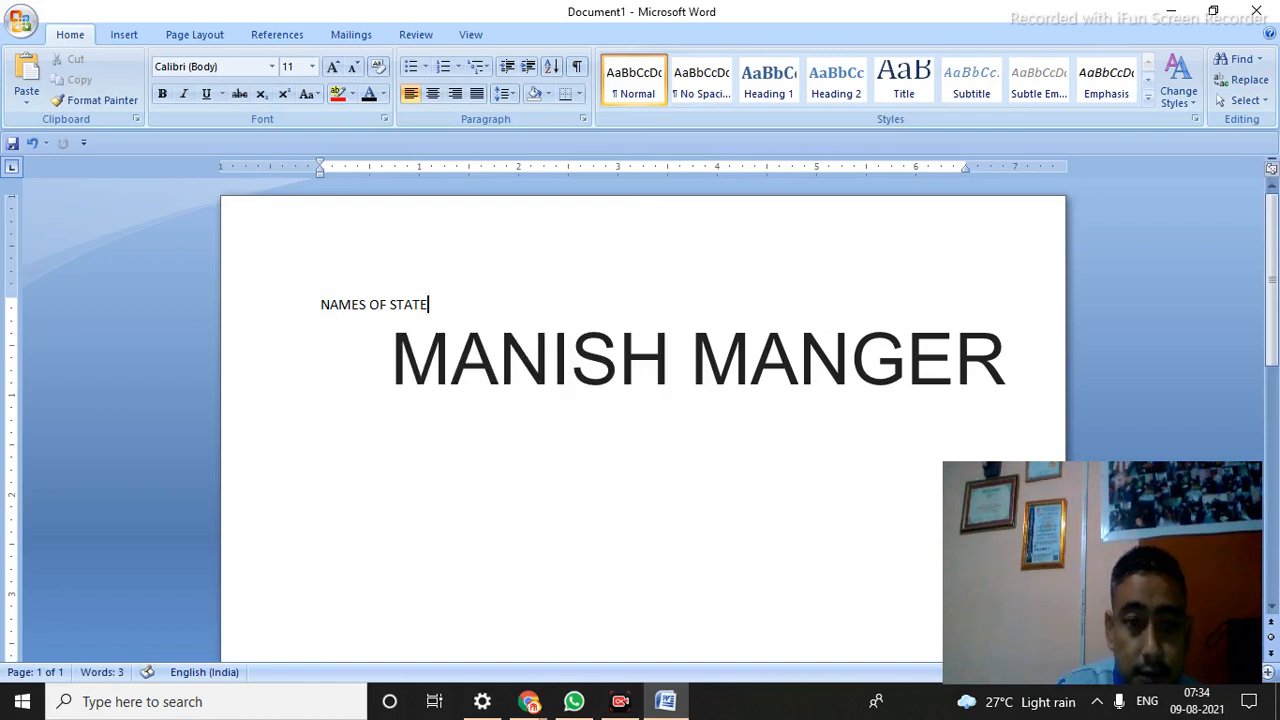
type("S OF INDINA")
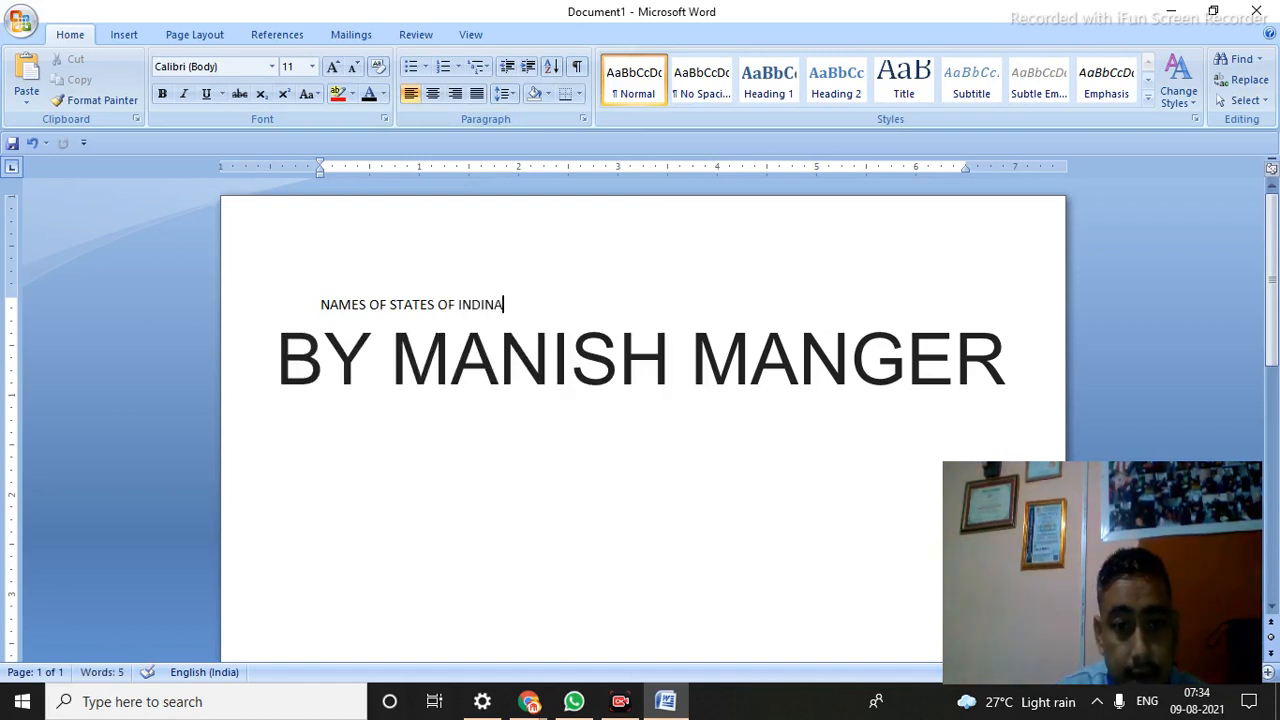
key("BackSpace")
key("BackSpace")
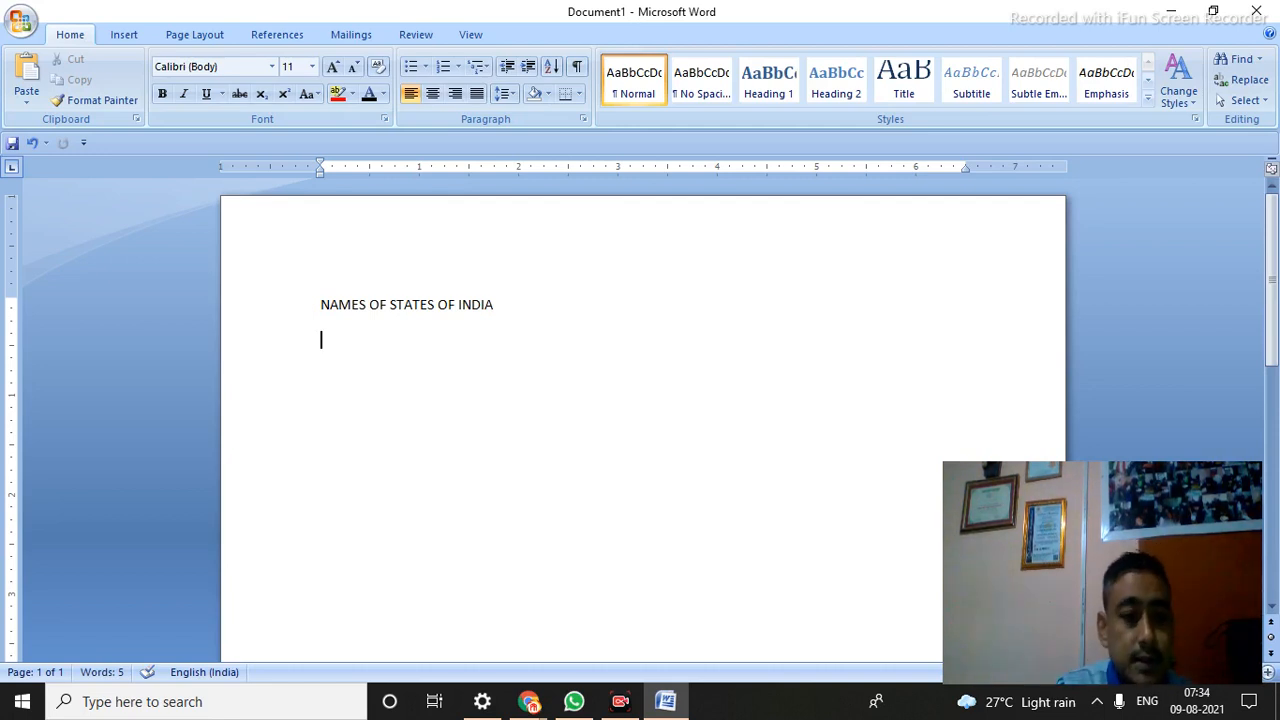
type("l")
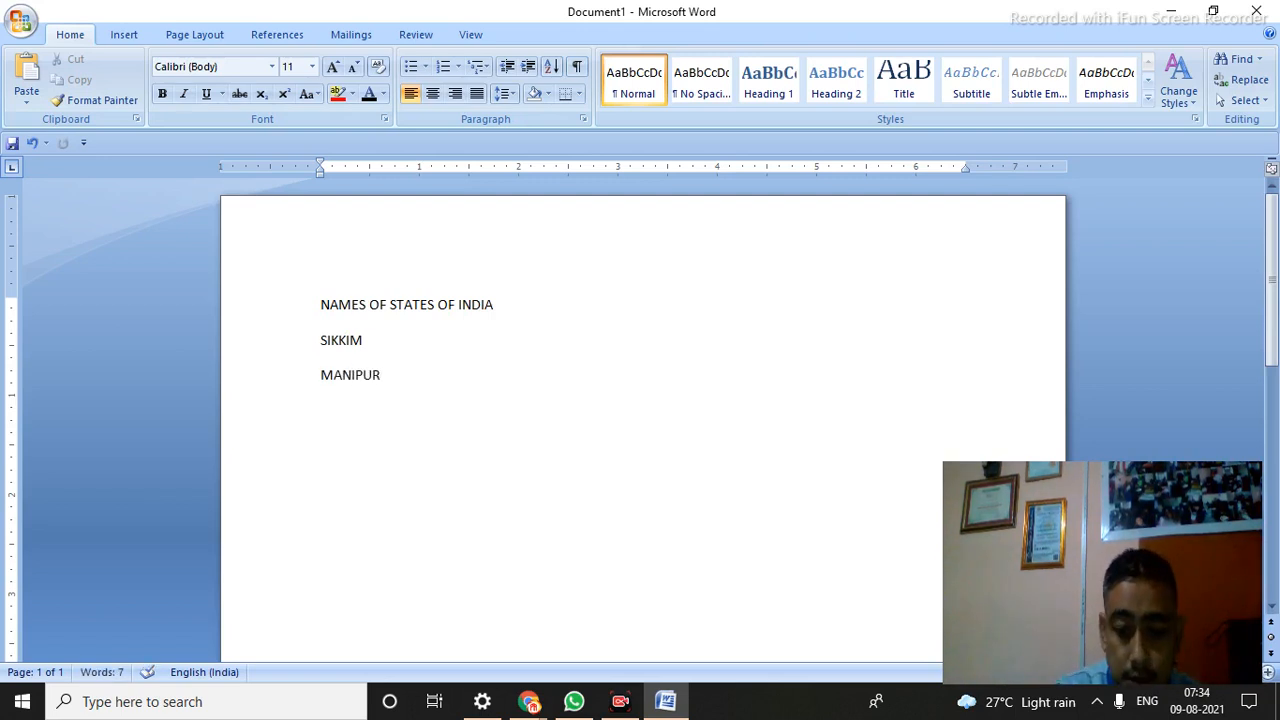
type("NAGALAND")
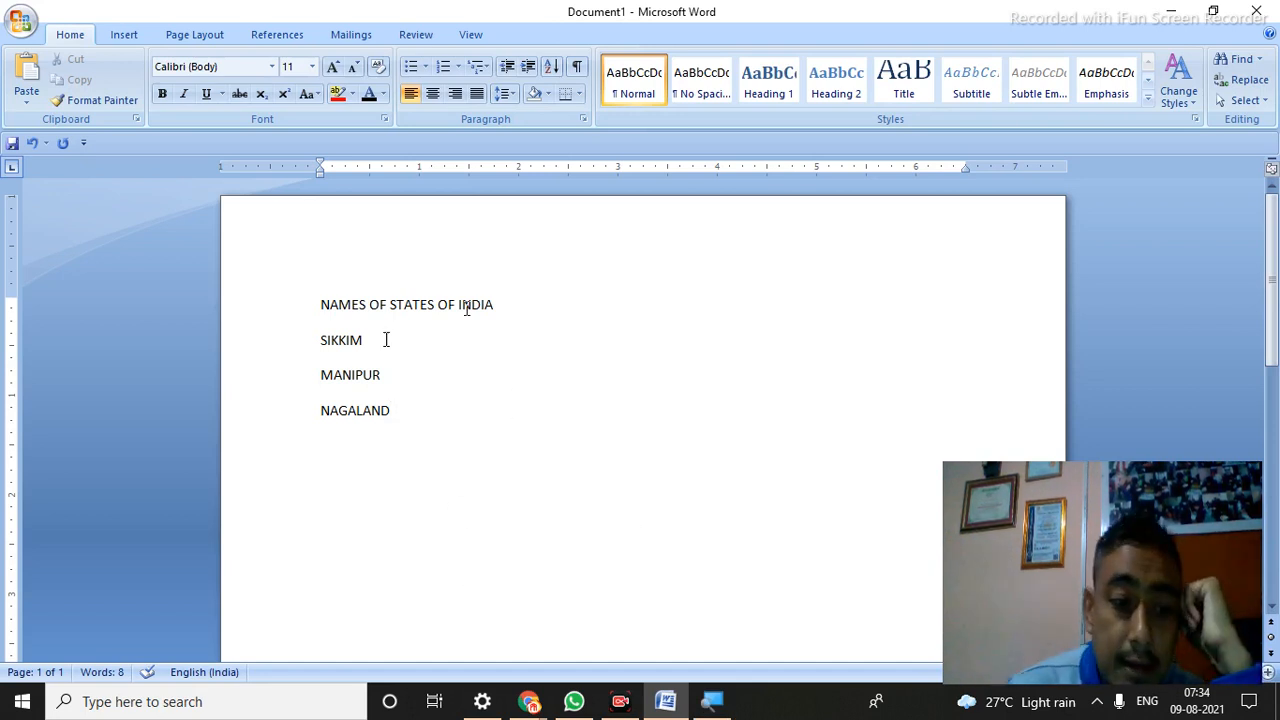
left_click_drag(320, 340, 471, 409)
left_click(491, 399)
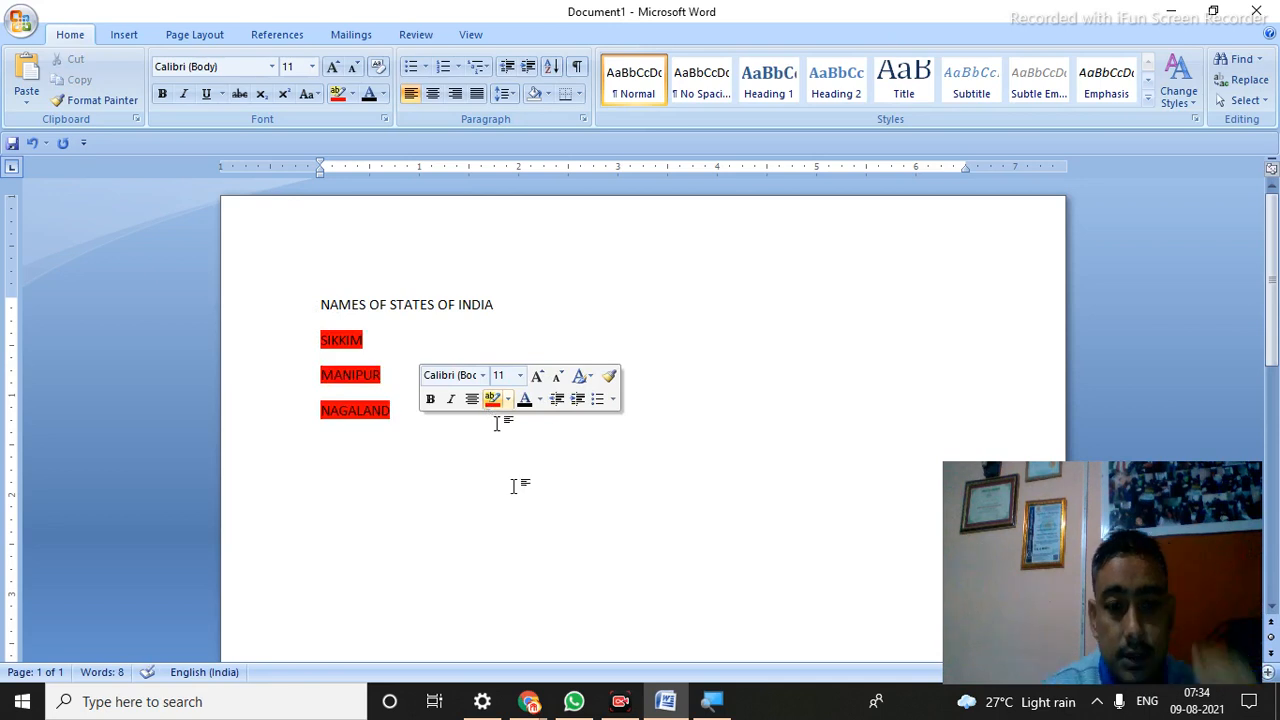
key("ctrl+z")
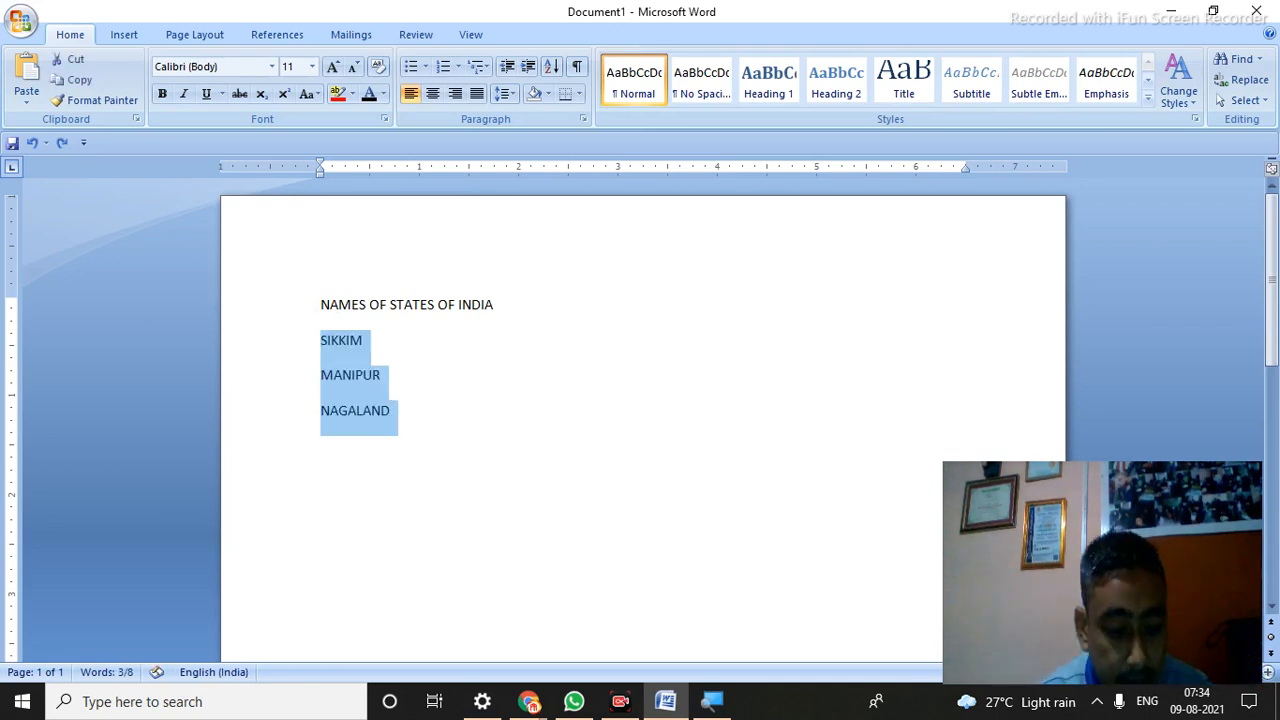
left_click(491, 402)
key("super+plus")
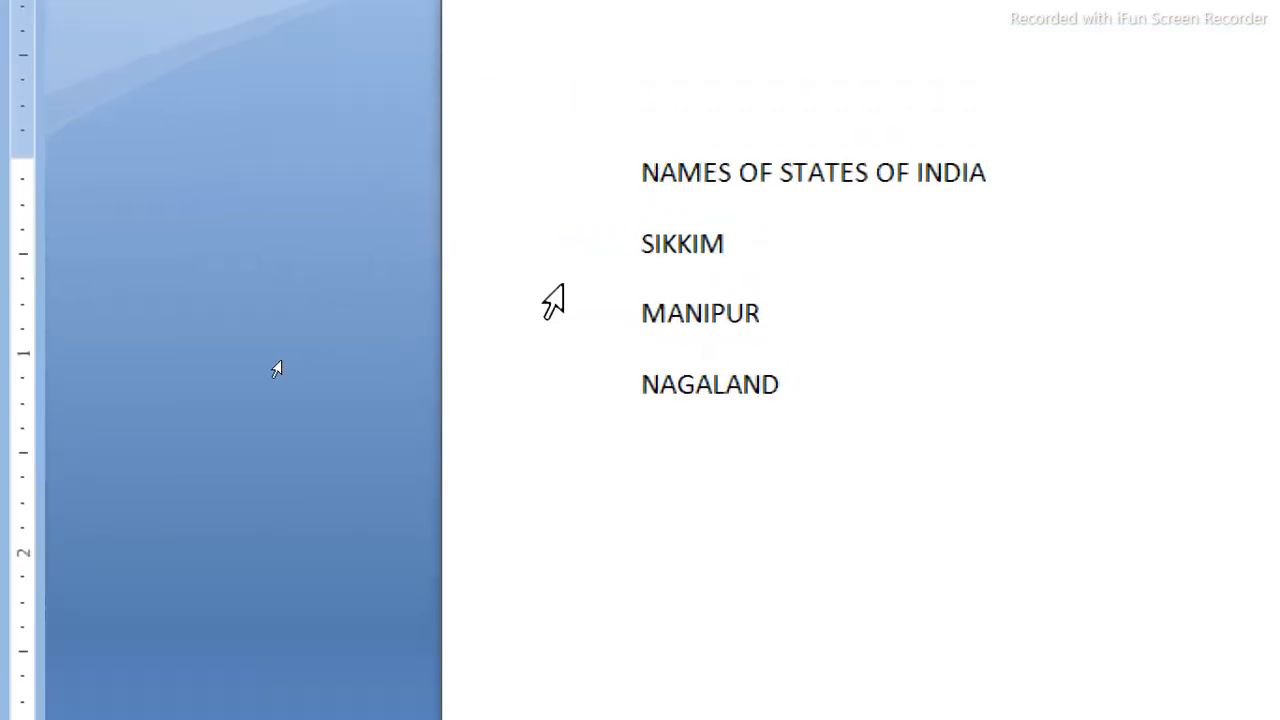
Start defining a new bullet for the SIKKIM, MANIPUR and NAGALAND lines and open its symbol choices.
left_click_drag(636, 241, 830, 390)
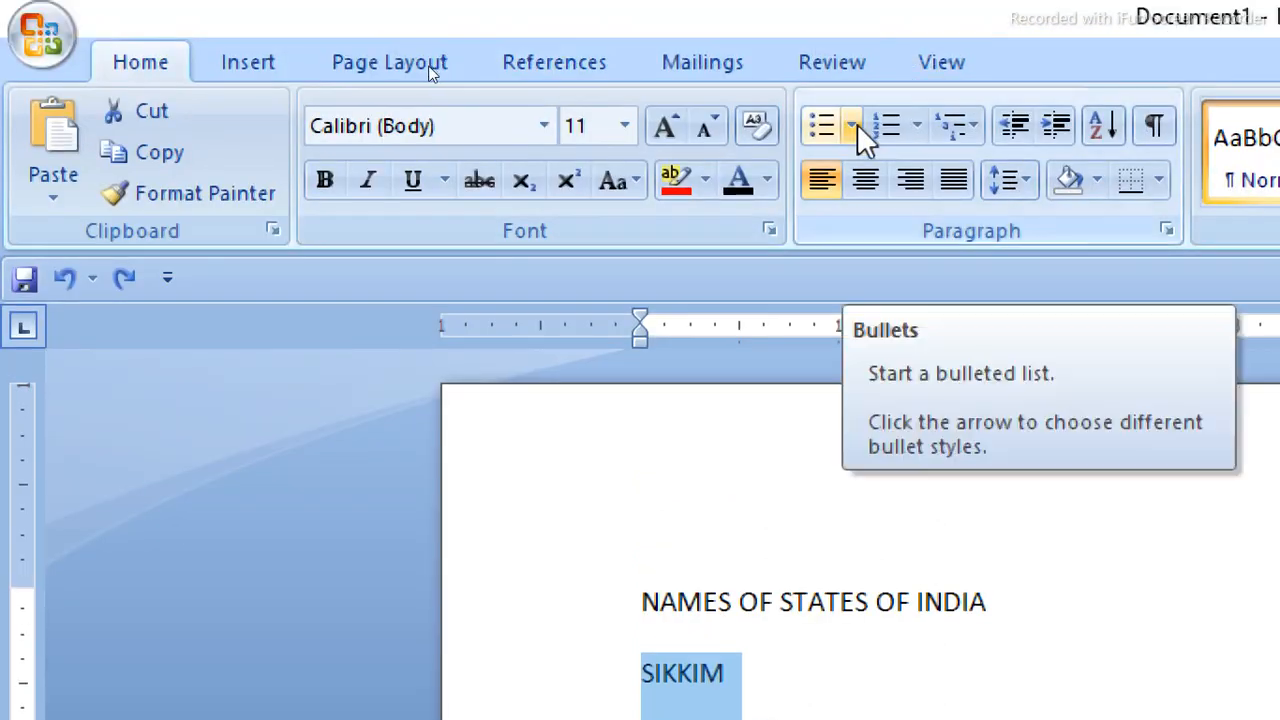
left_click(853, 124)
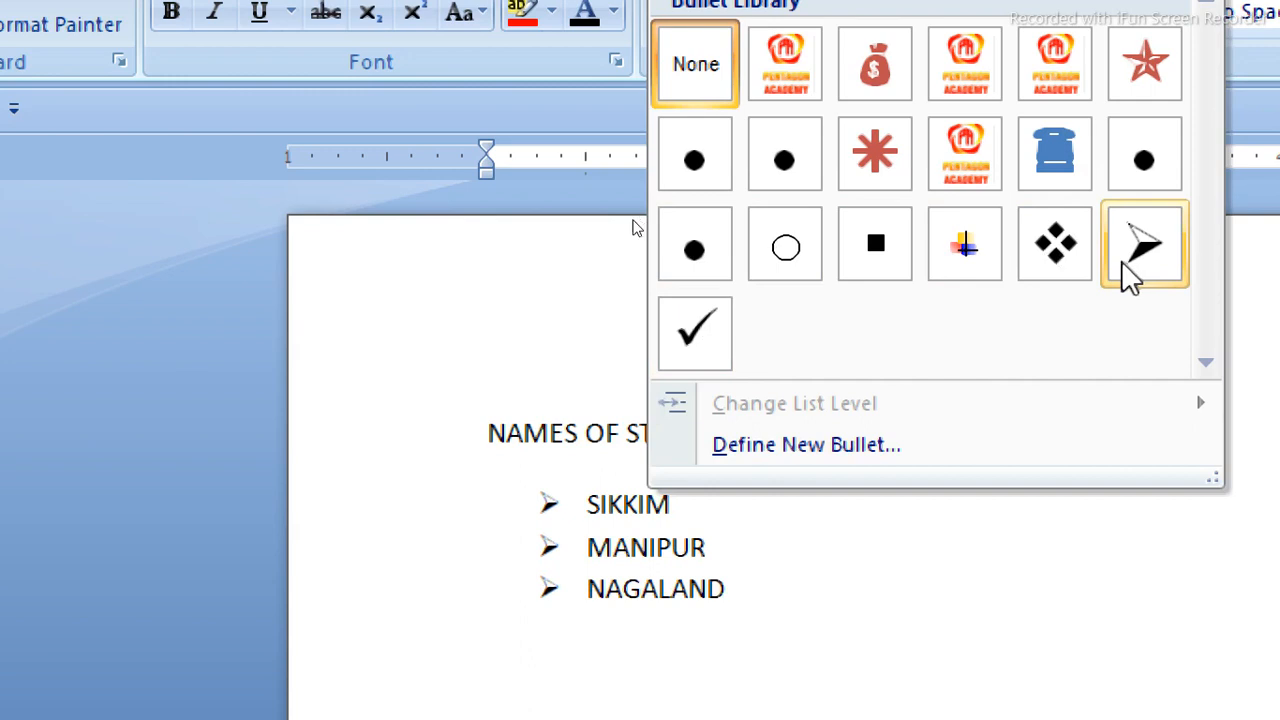
left_click(771, 452)
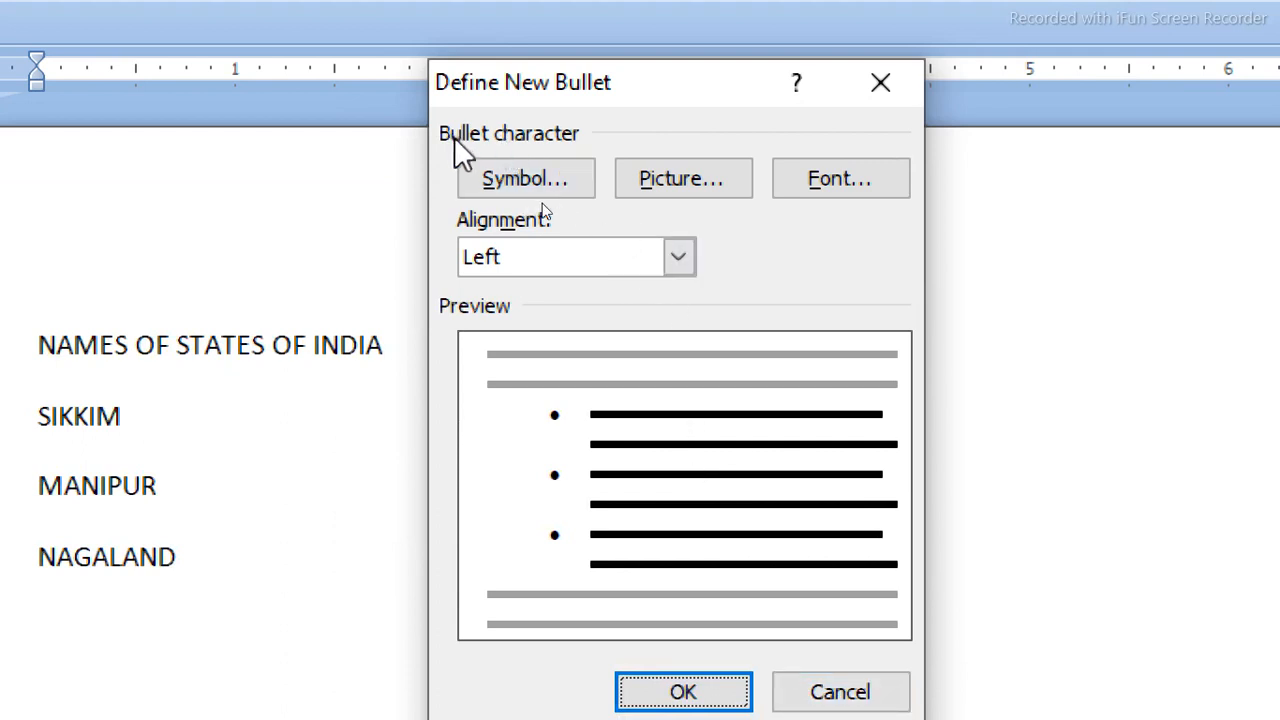
left_click(557, 178)
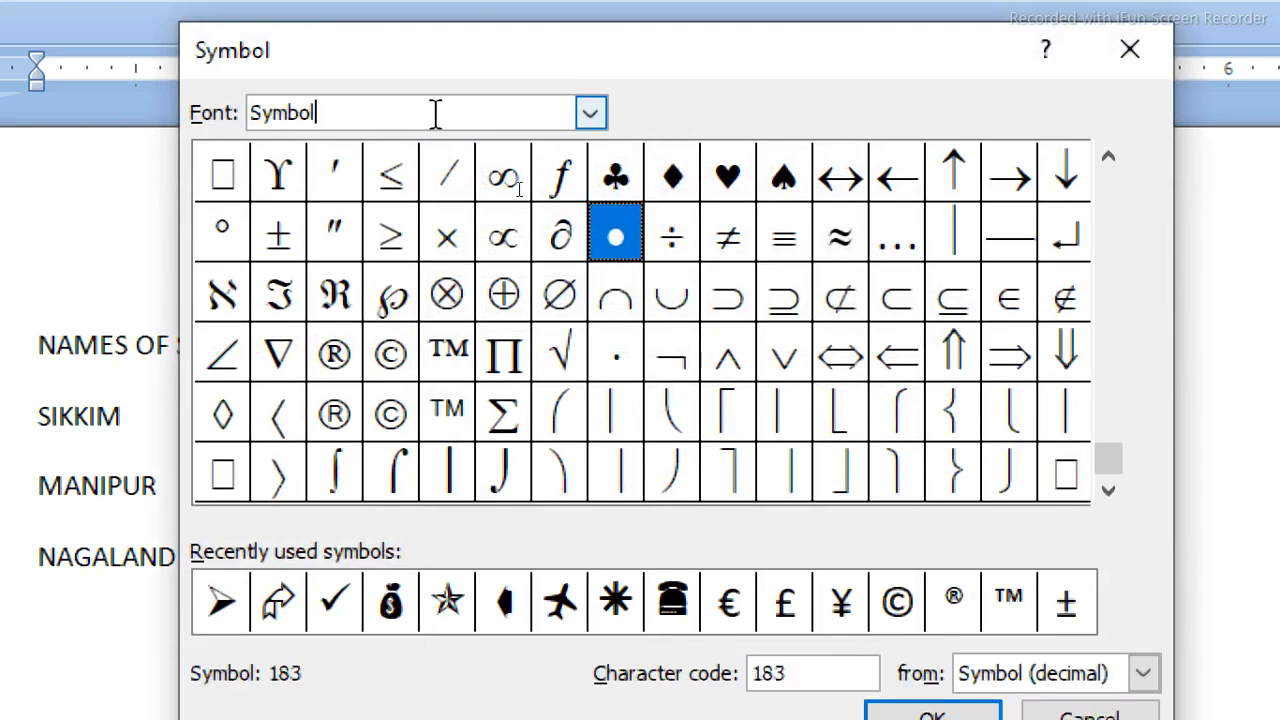
Switch the symbol font to Webdings and look through its characters for a bullet.
left_click(598, 110)
type("W")
left_click(237, 112)
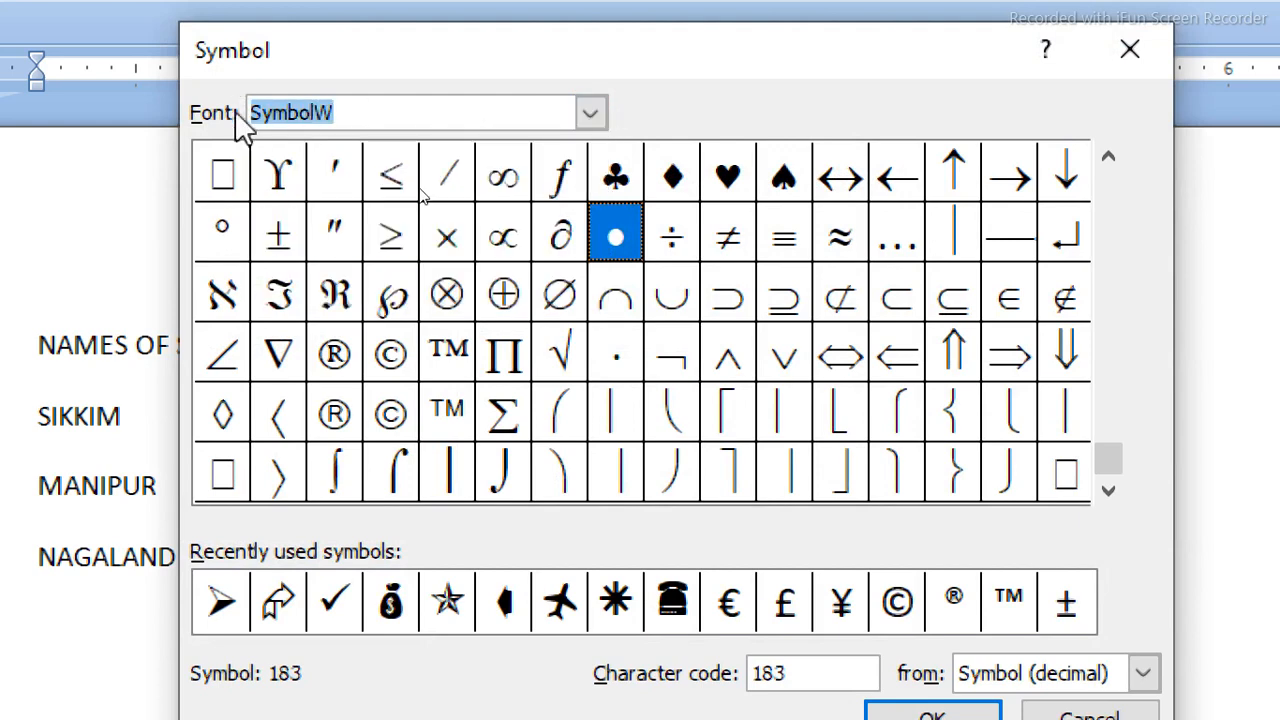
type("W")
left_click(590, 113)
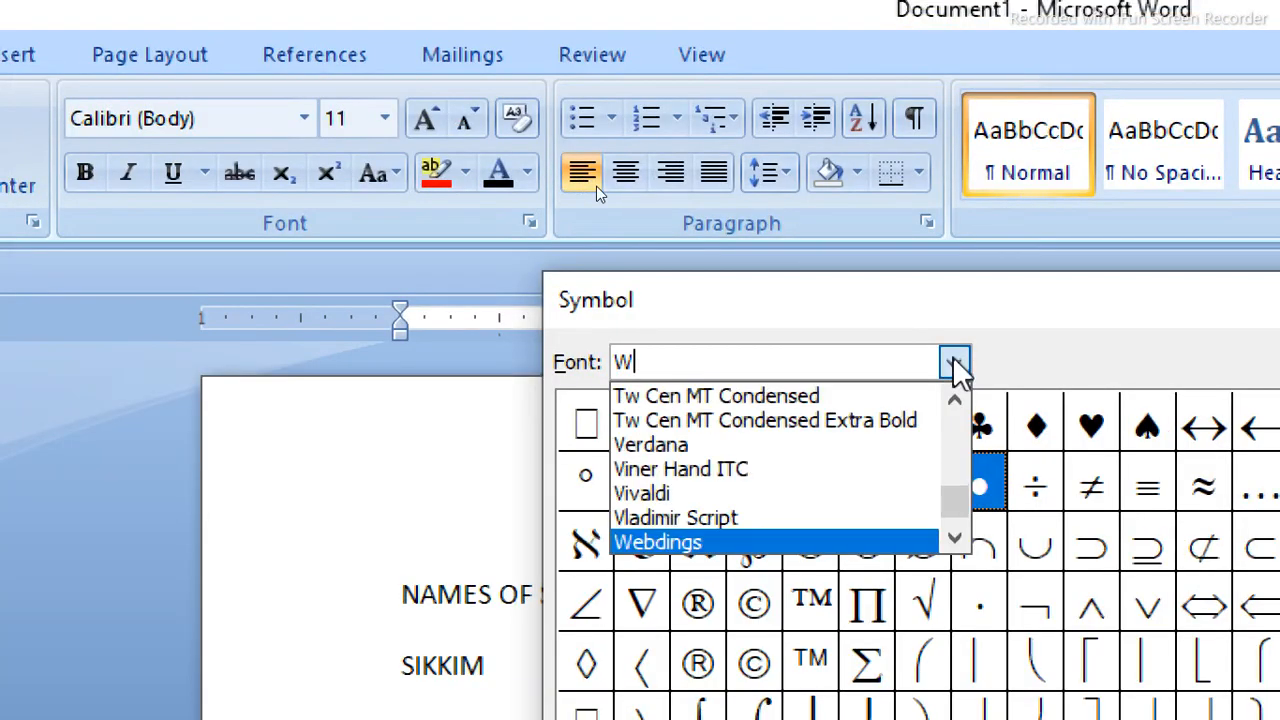
left_click(766, 540)
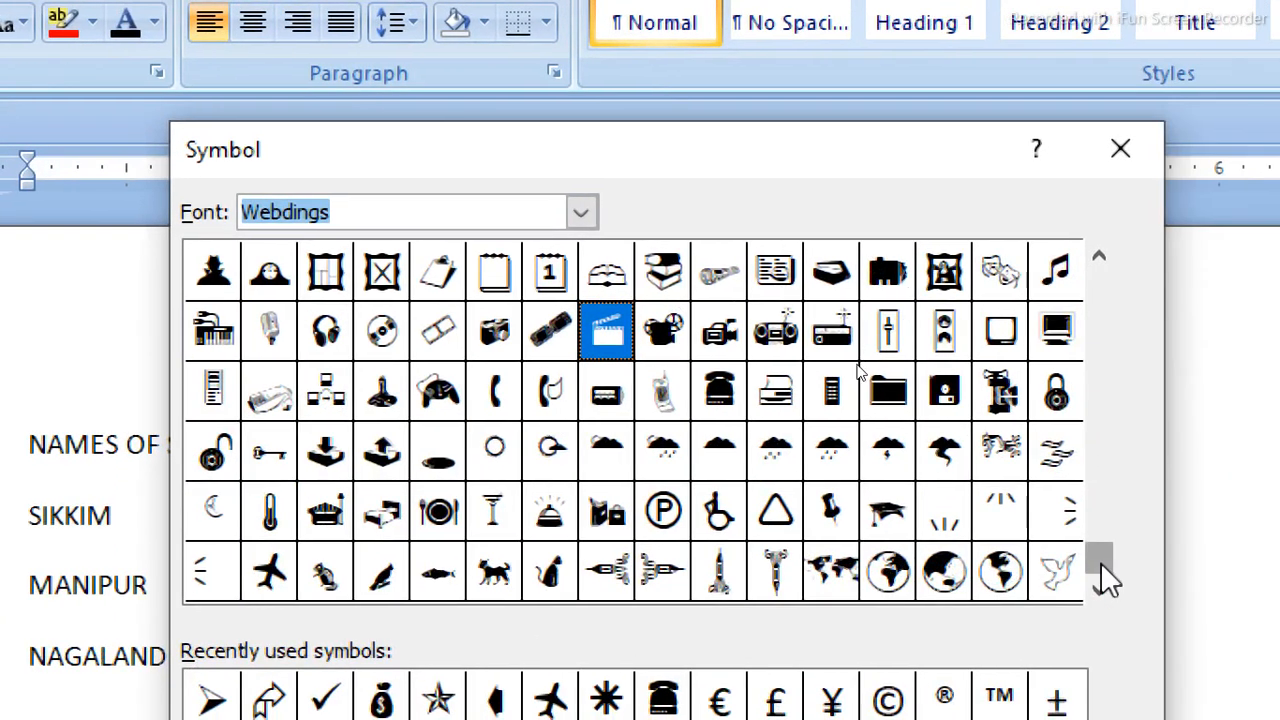
left_click_drag(1252, 562, 1270, 488)
left_click_drag(1125, 505, 1123, 314)
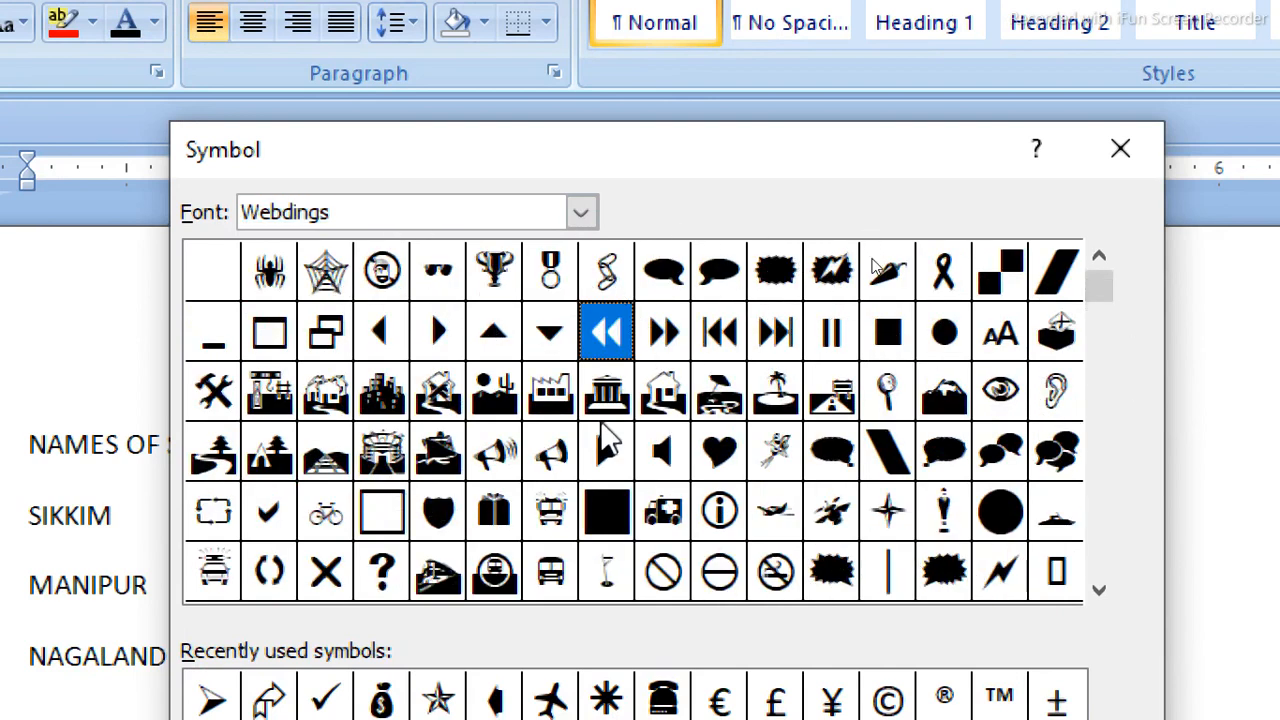
left_click(1099, 590)
left_click(1099, 590)
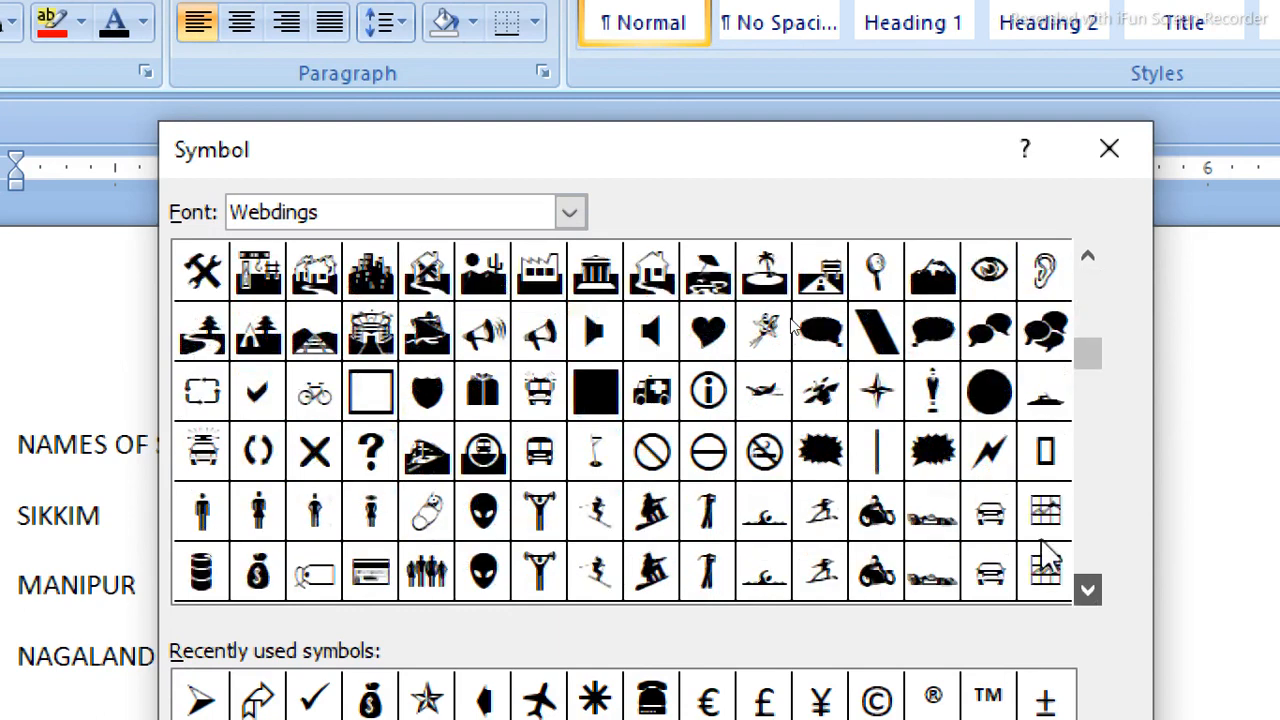
left_click(595, 330)
Switch the symbol font to Wingdings and examine the characters it offers.
left_click(569, 212)
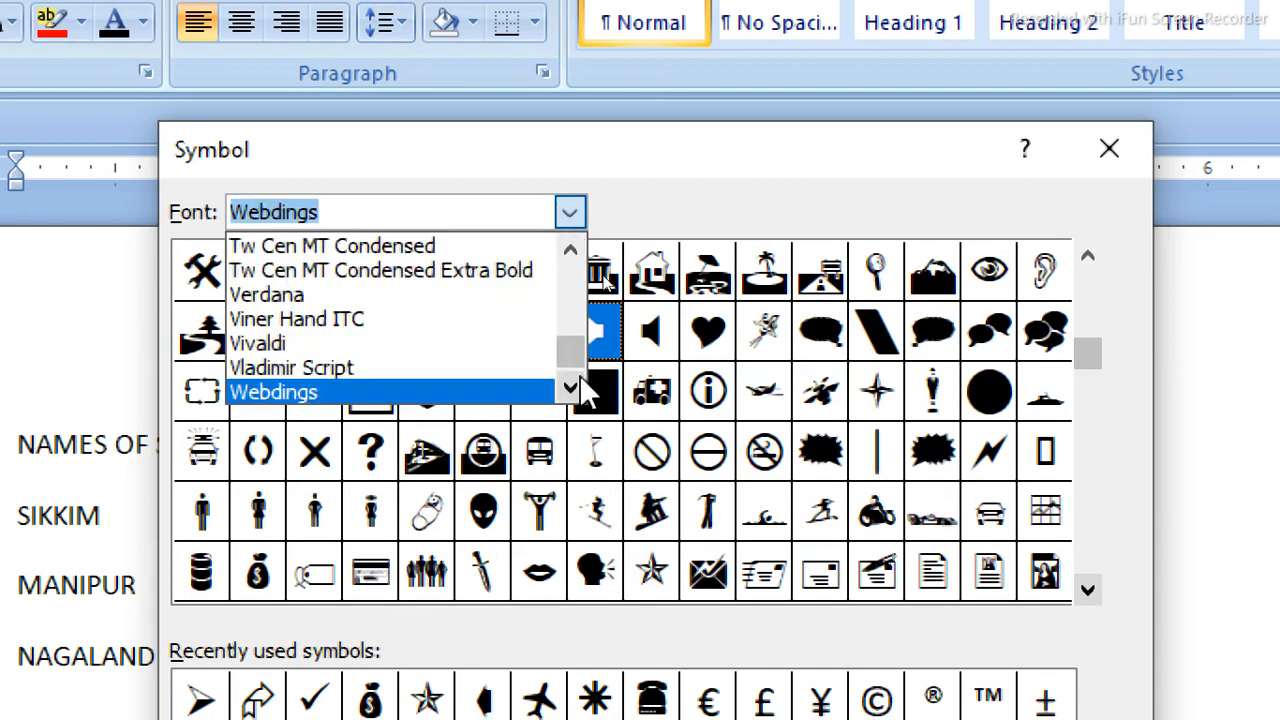
left_click(578, 385)
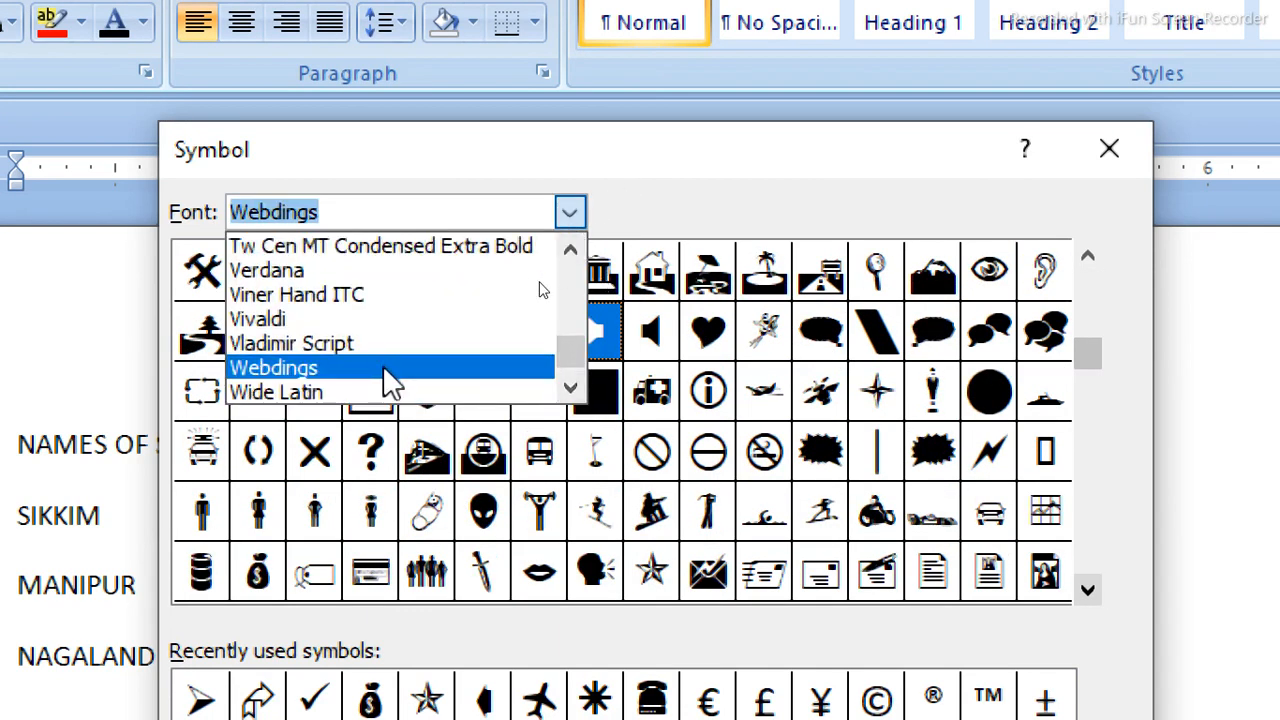
left_click(570, 388)
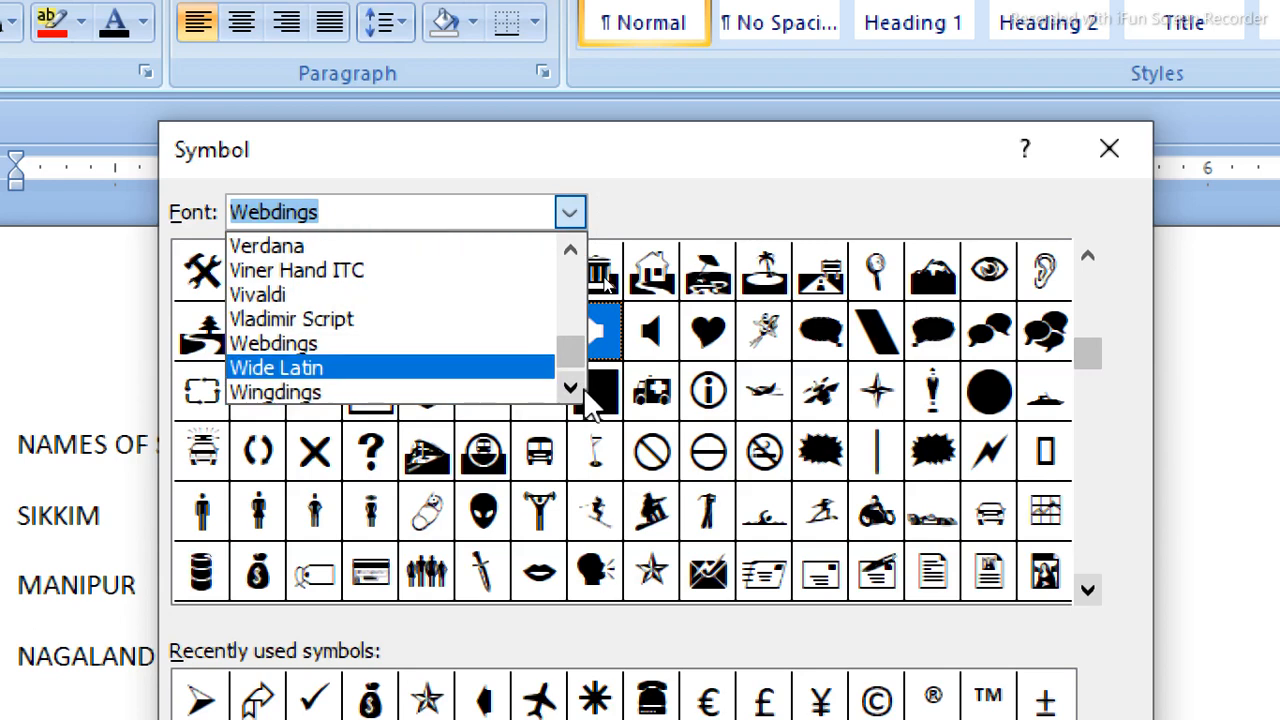
left_click(398, 394)
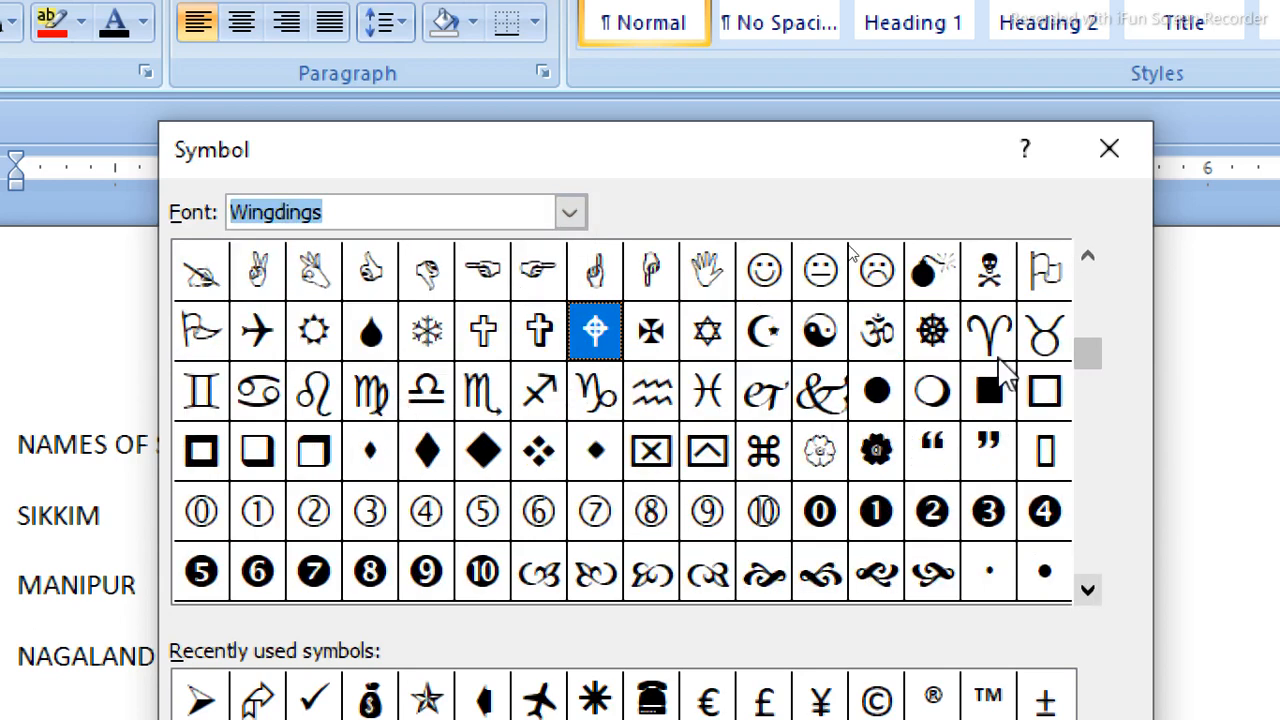
left_click_drag(1080, 360, 1077, 486)
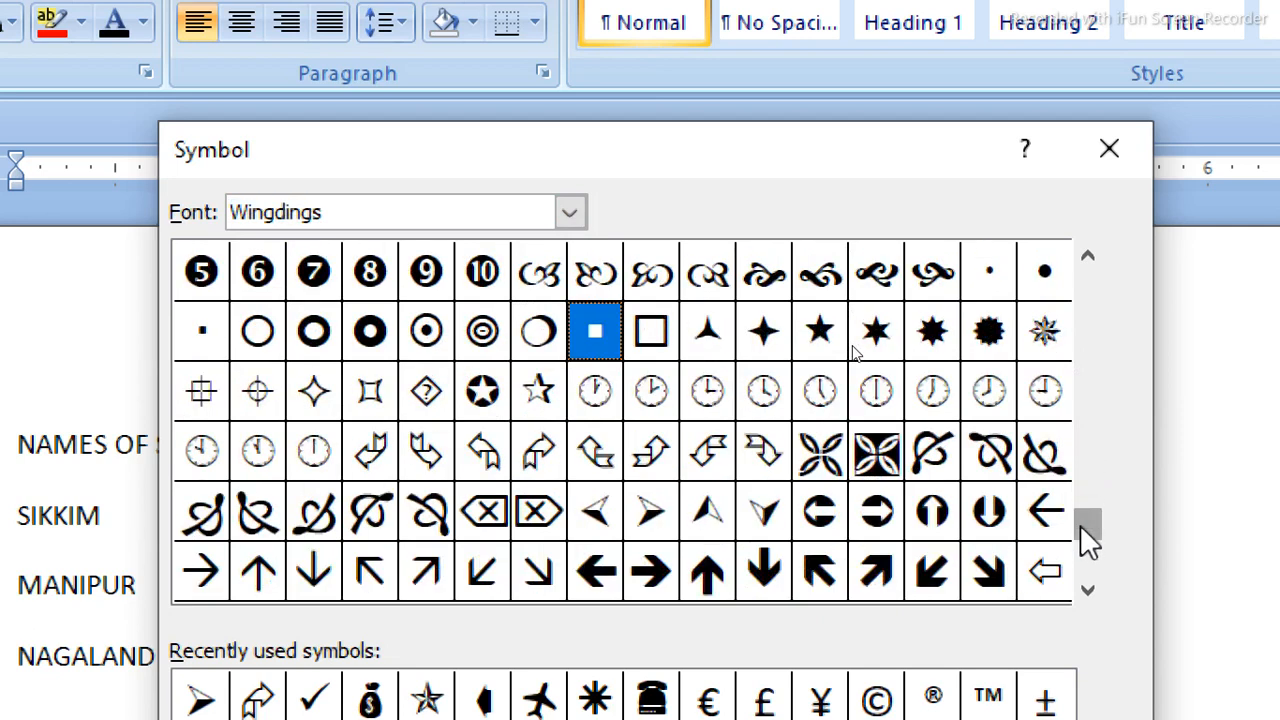
Switch the symbol font to Wingdings 2 and browse its full set of characters.
left_click(576, 218)
scroll(566, 350, "down", 1)
left_click(569, 386)
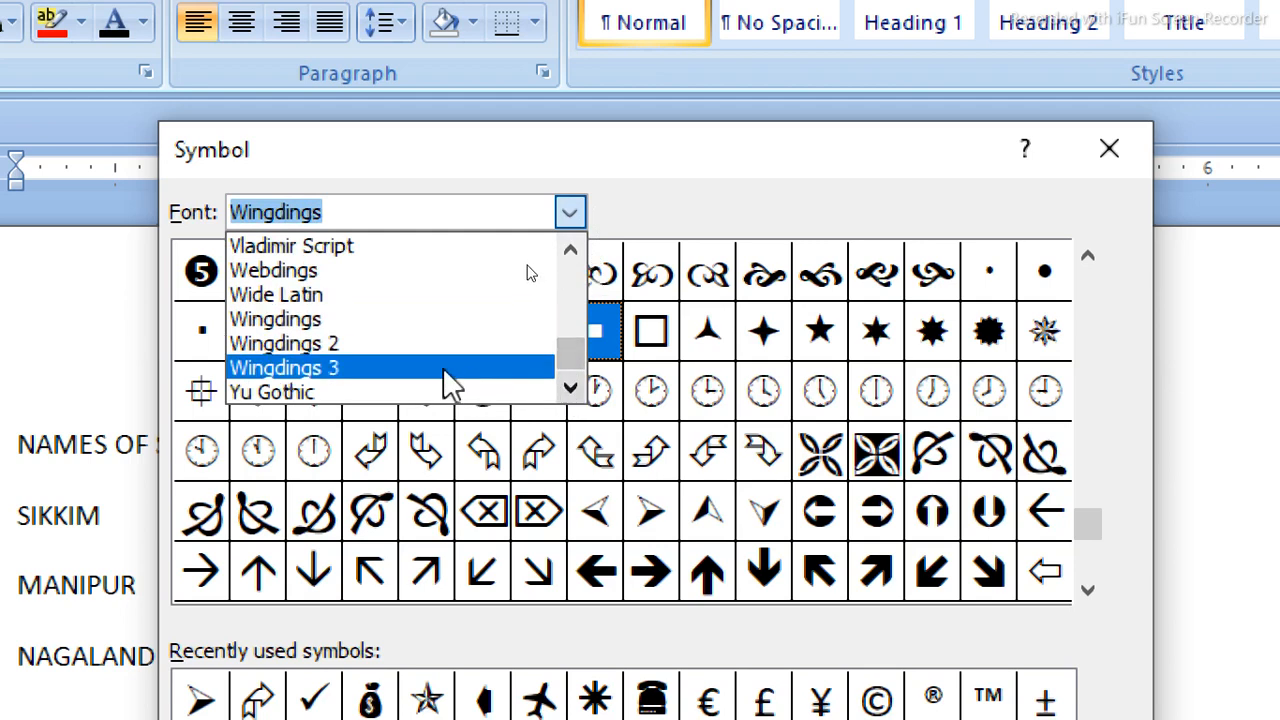
left_click(407, 344)
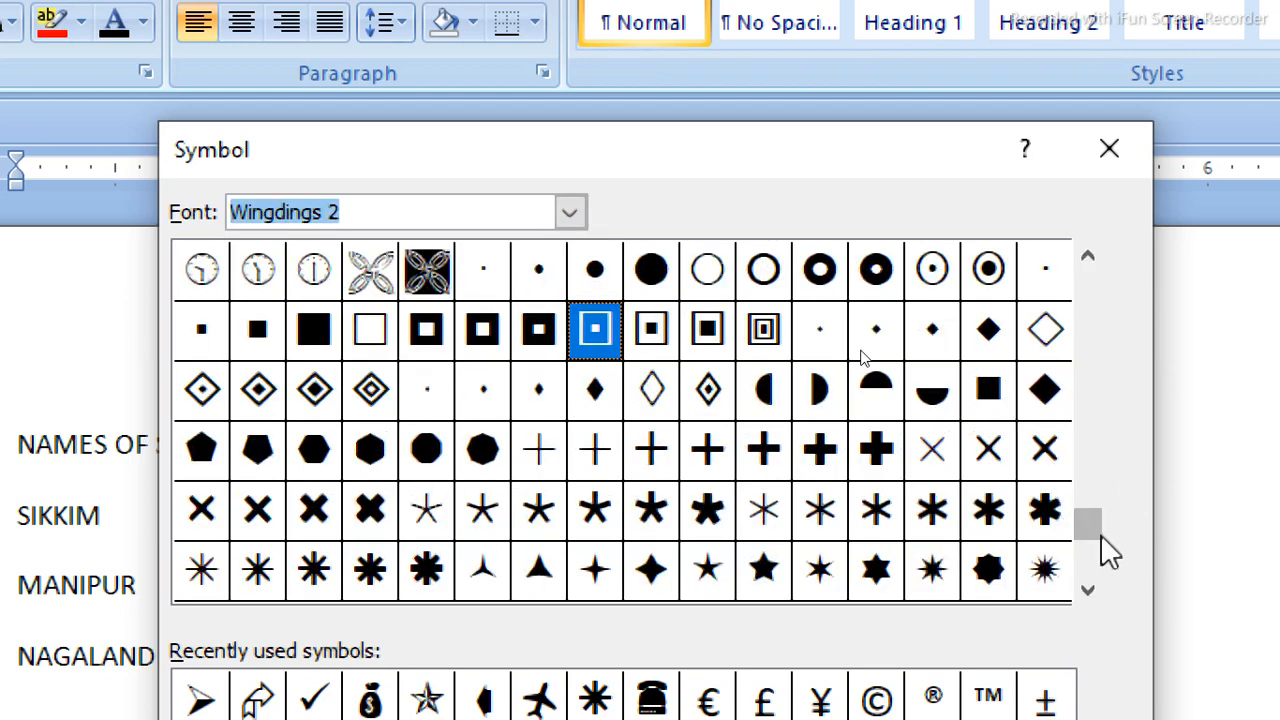
left_click(1090, 588)
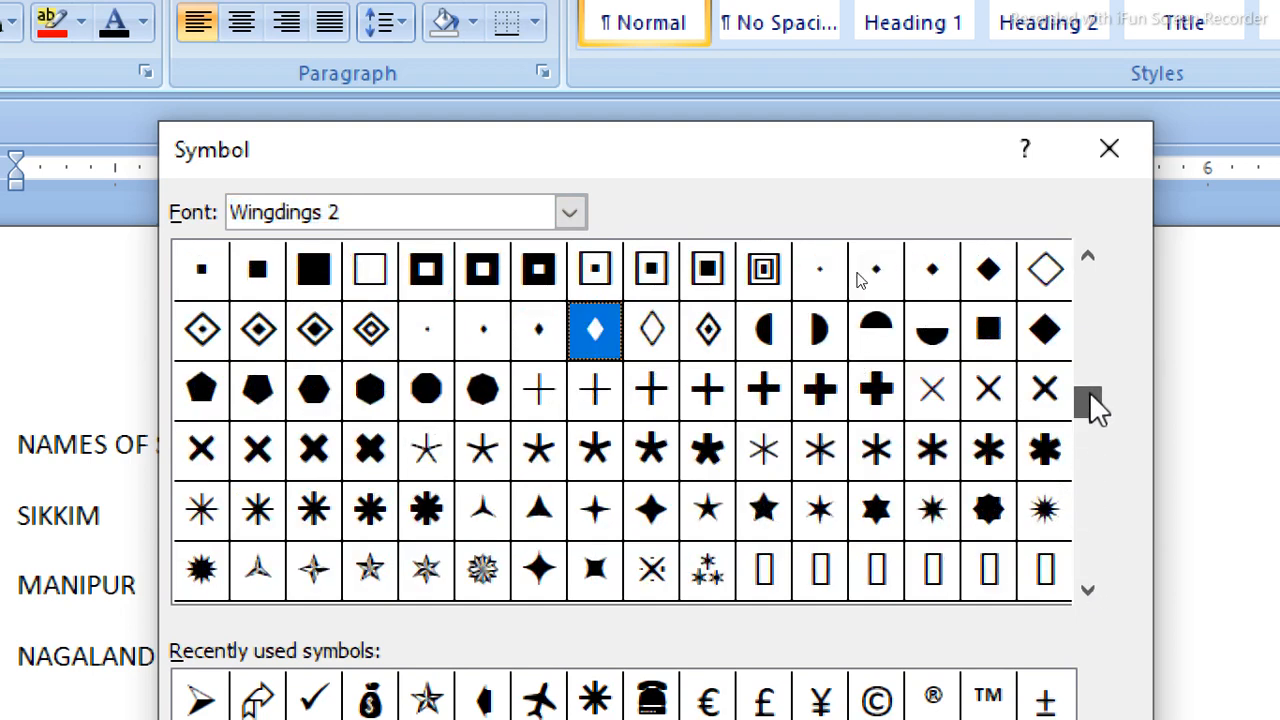
left_click_drag(1095, 300, 1089, 277)
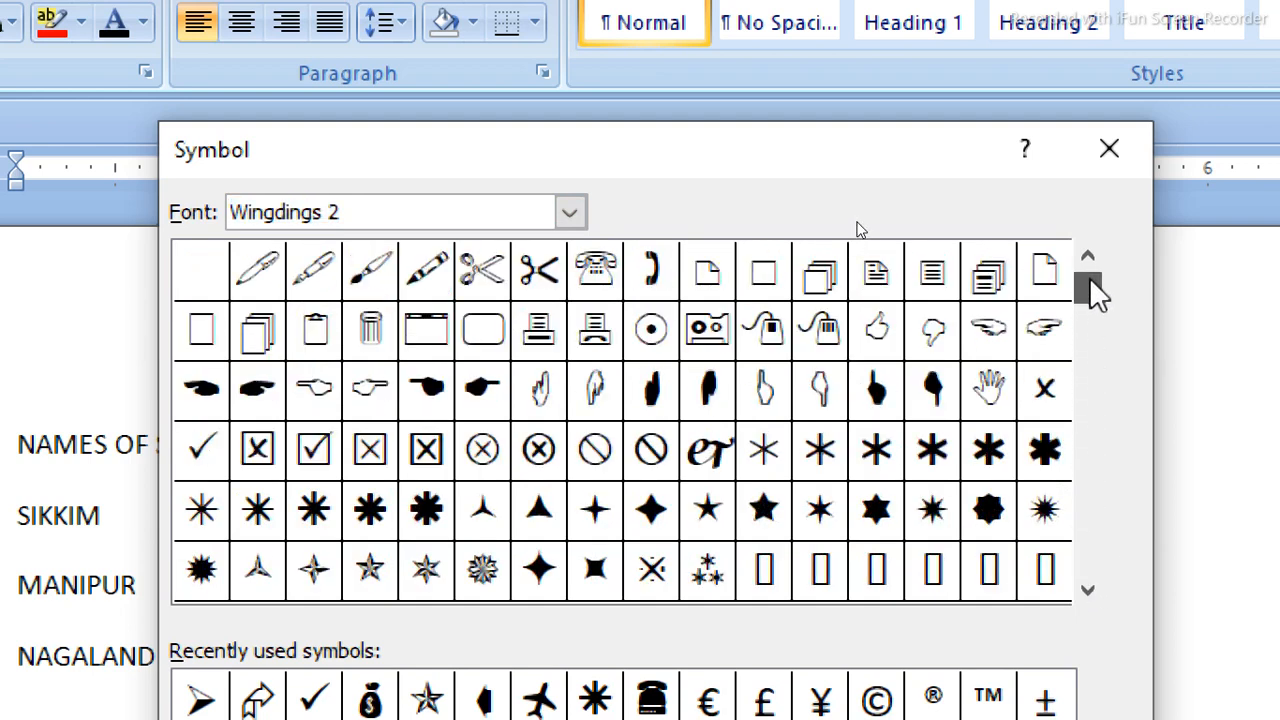
Switch the symbol font to Wingdings 3 and look over its arrow characters.
left_click(569, 212)
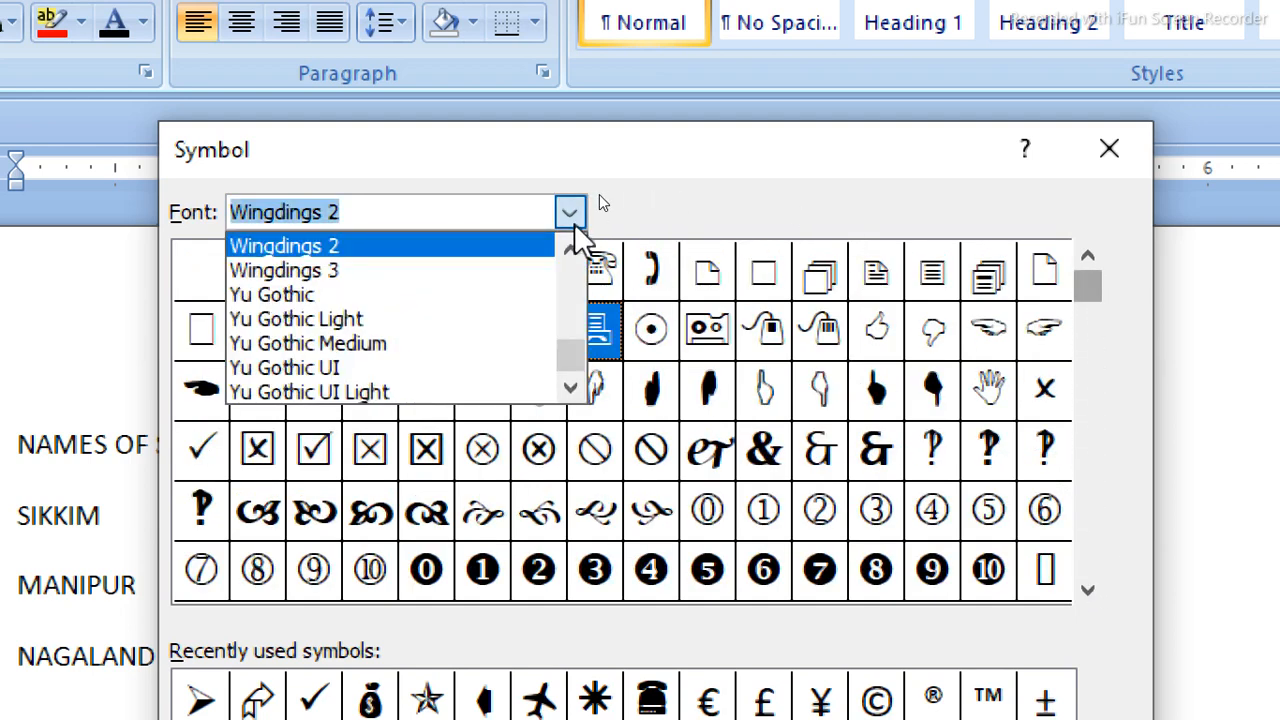
left_click(500, 270)
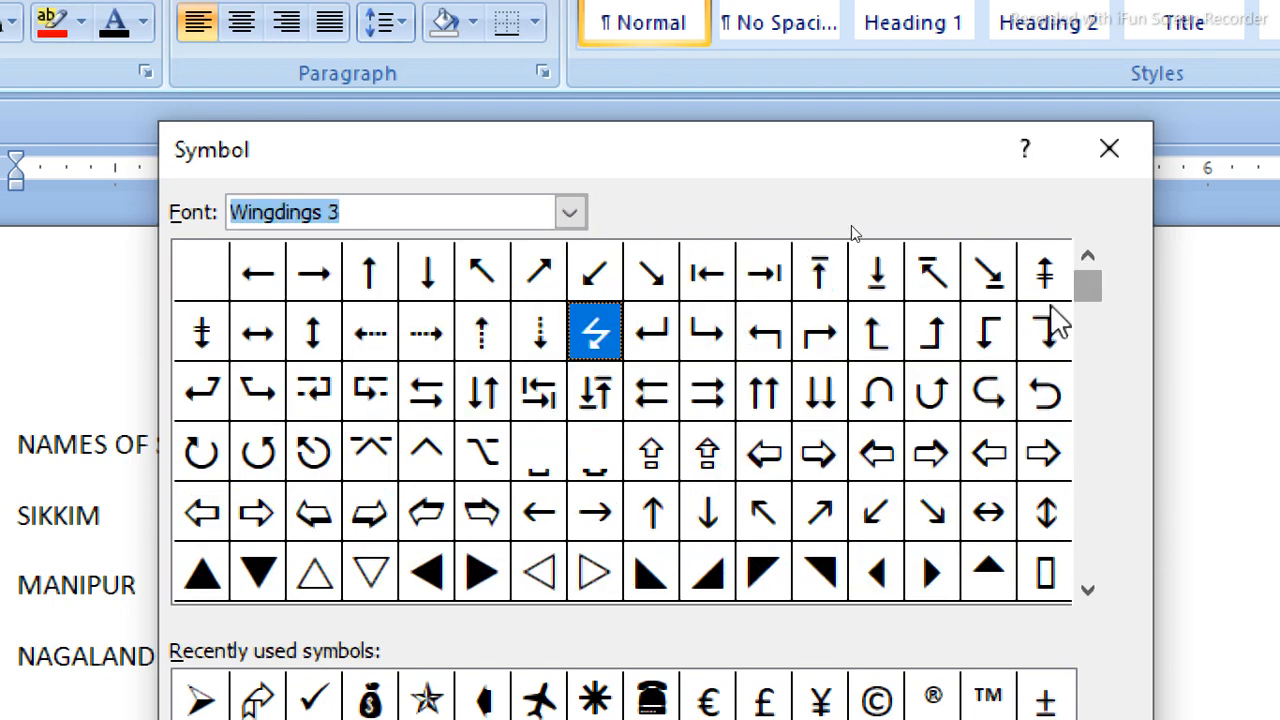
left_click_drag(1092, 276, 1093, 541)
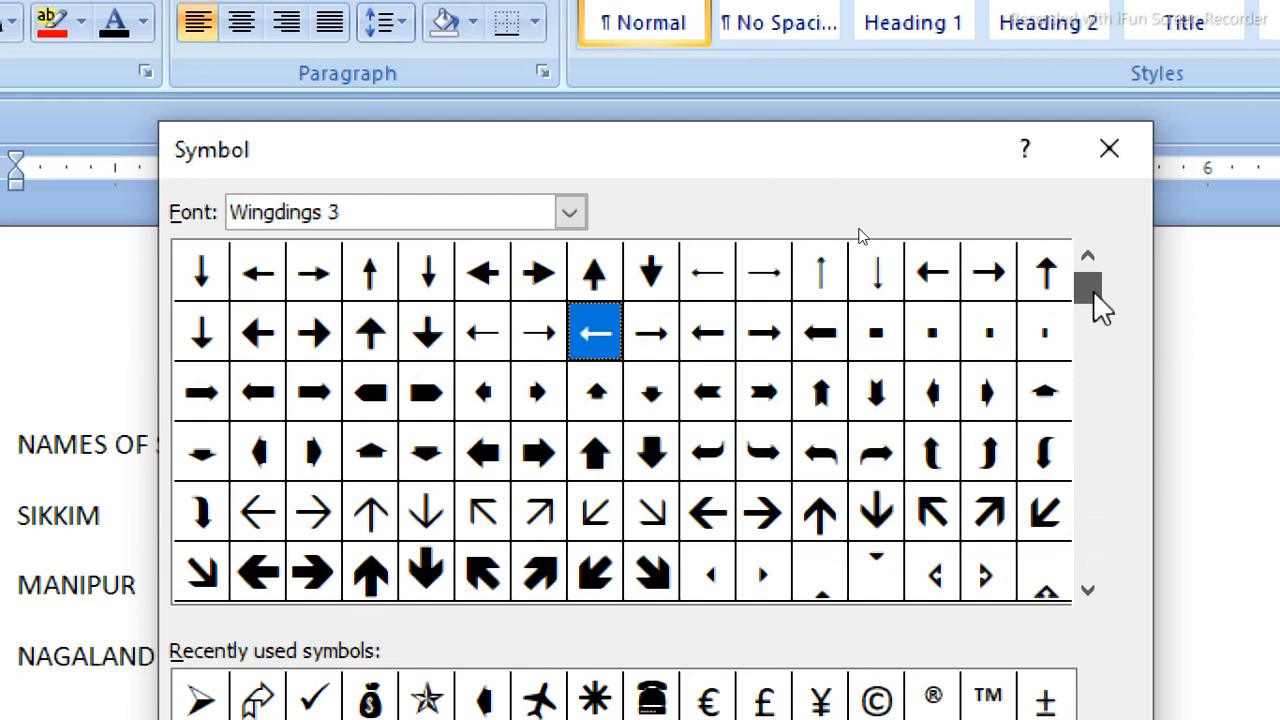
Set the symbol font back to Webdings and choose the medal symbol, character code 38, as the bullet character.
left_click(569, 210)
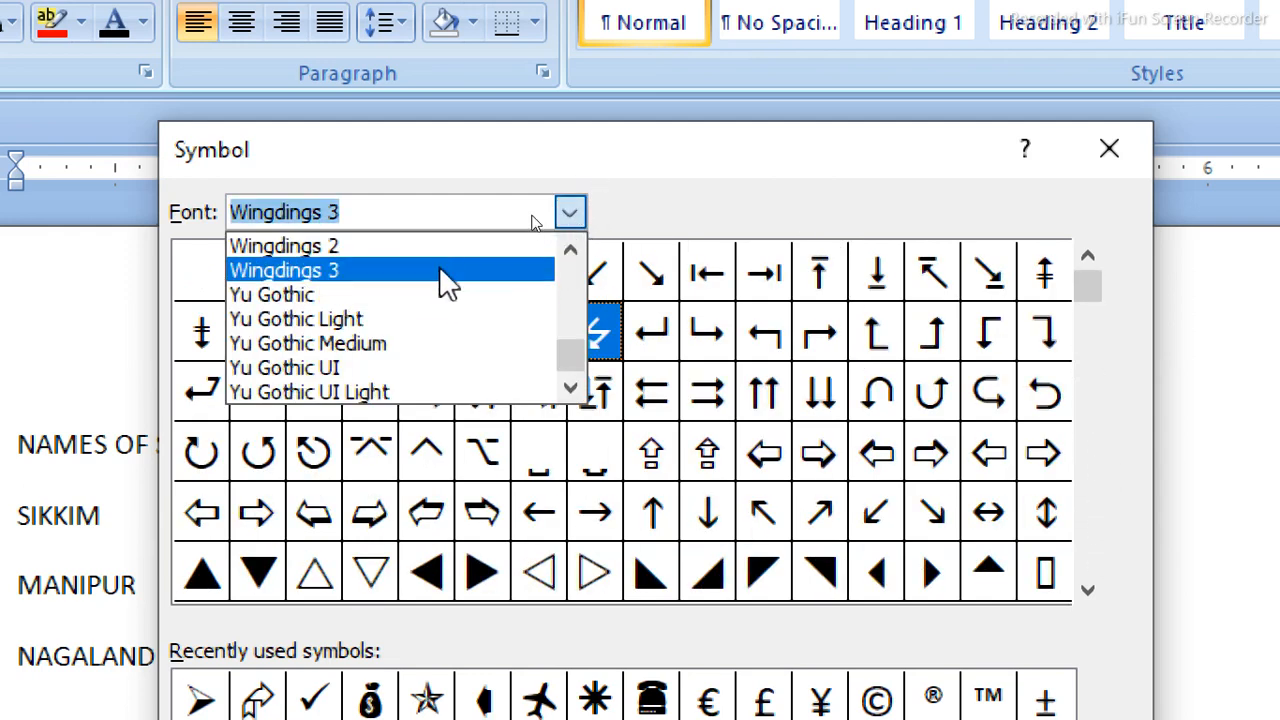
scroll(470, 300, "up", 1)
left_click(310, 250)
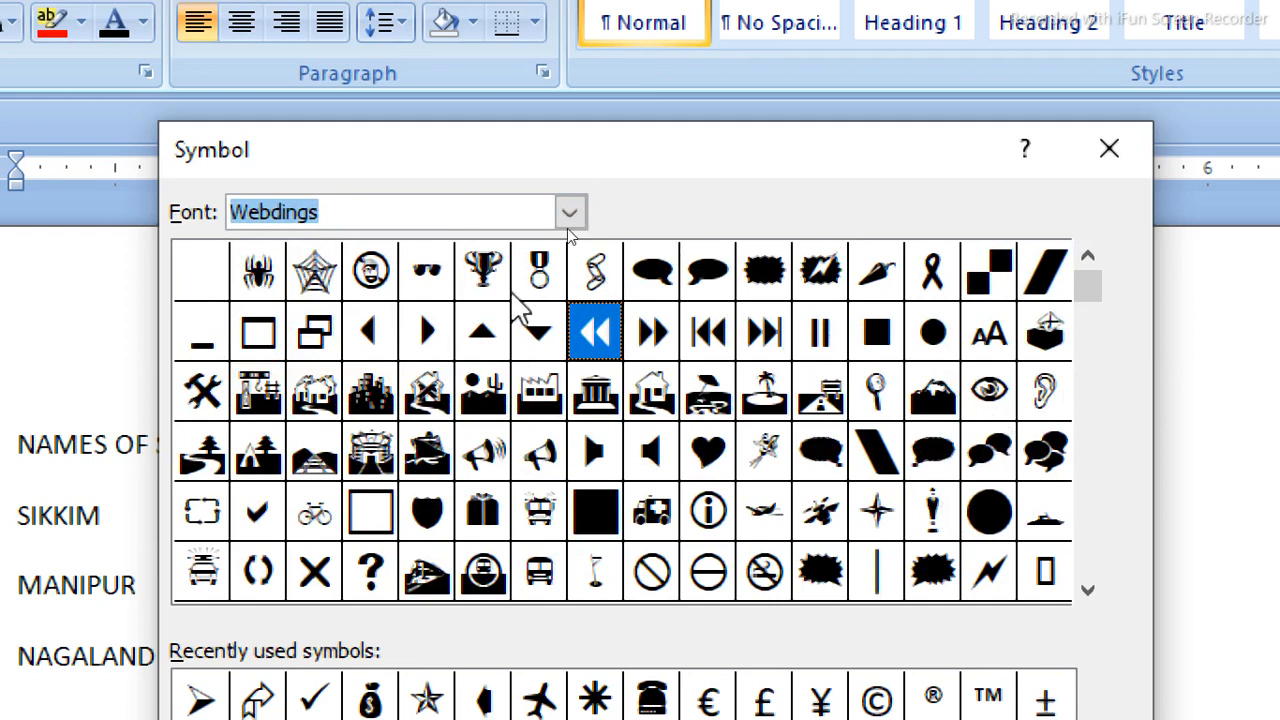
left_click(540, 274)
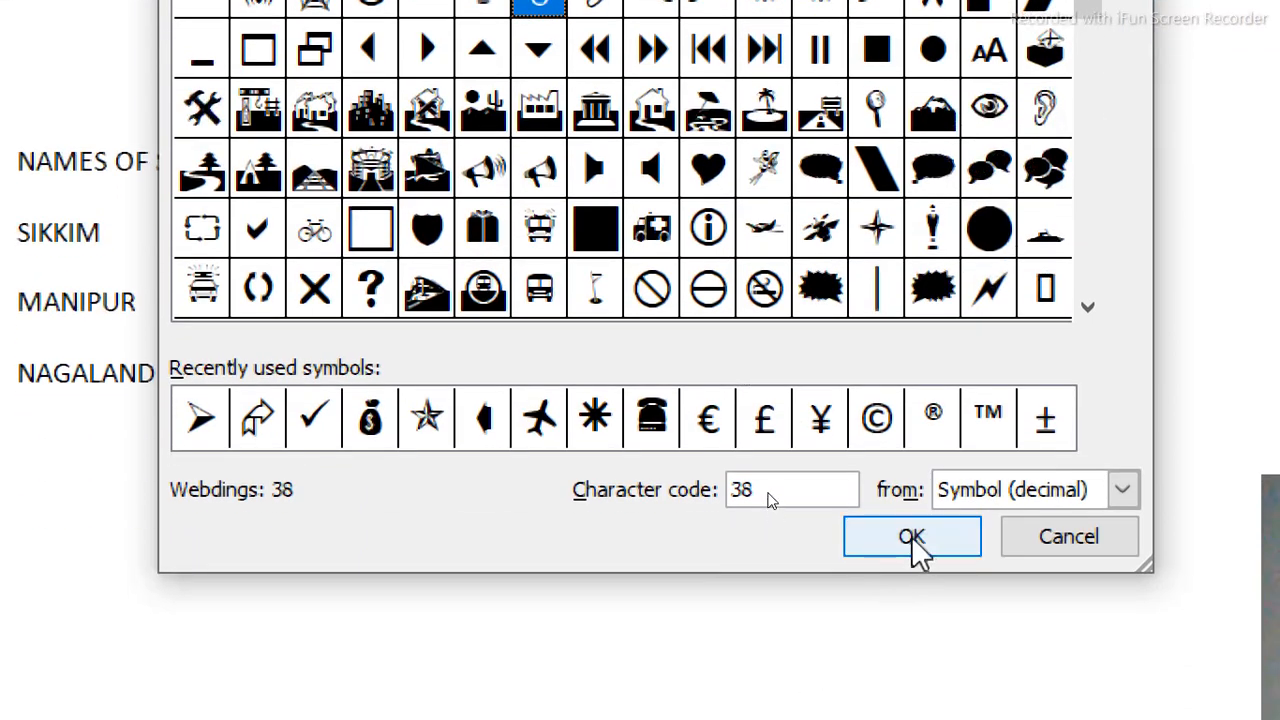
left_click(914, 546)
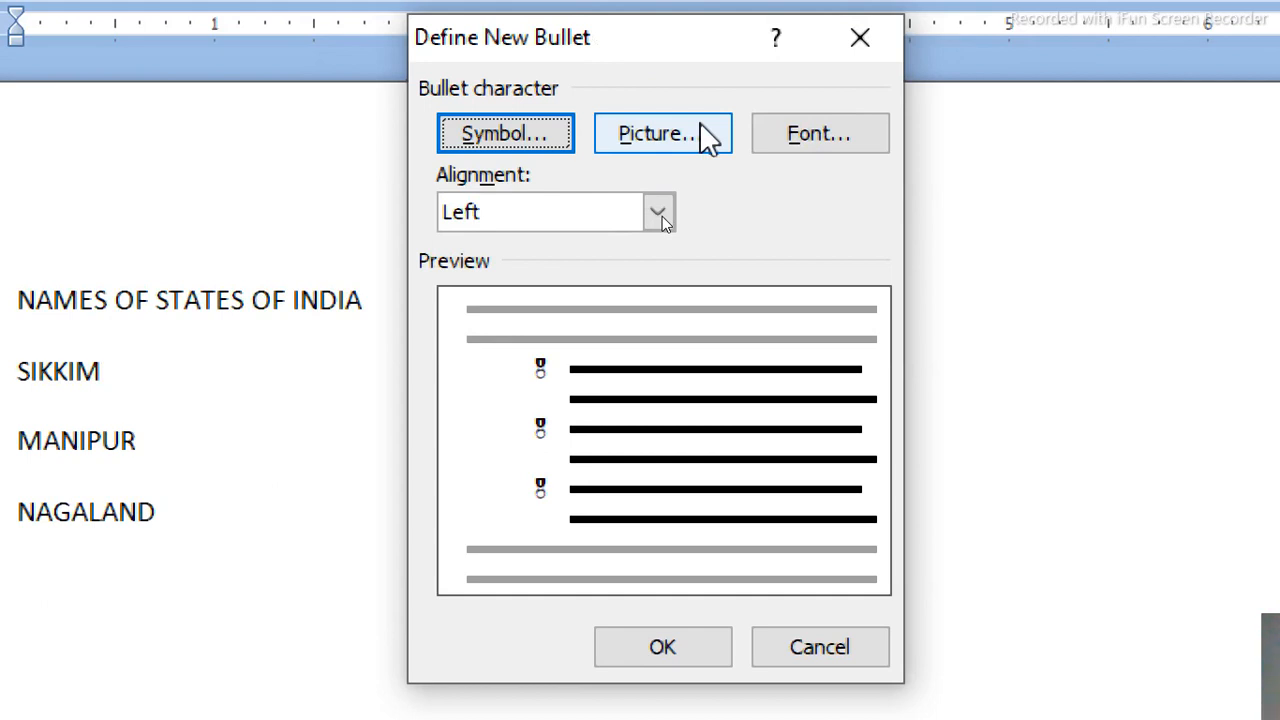
Import the FINAL picture from the Pictures folder into the picture bullet collection and select it, leaving without applying it as the bullet.
left_click(707, 138)
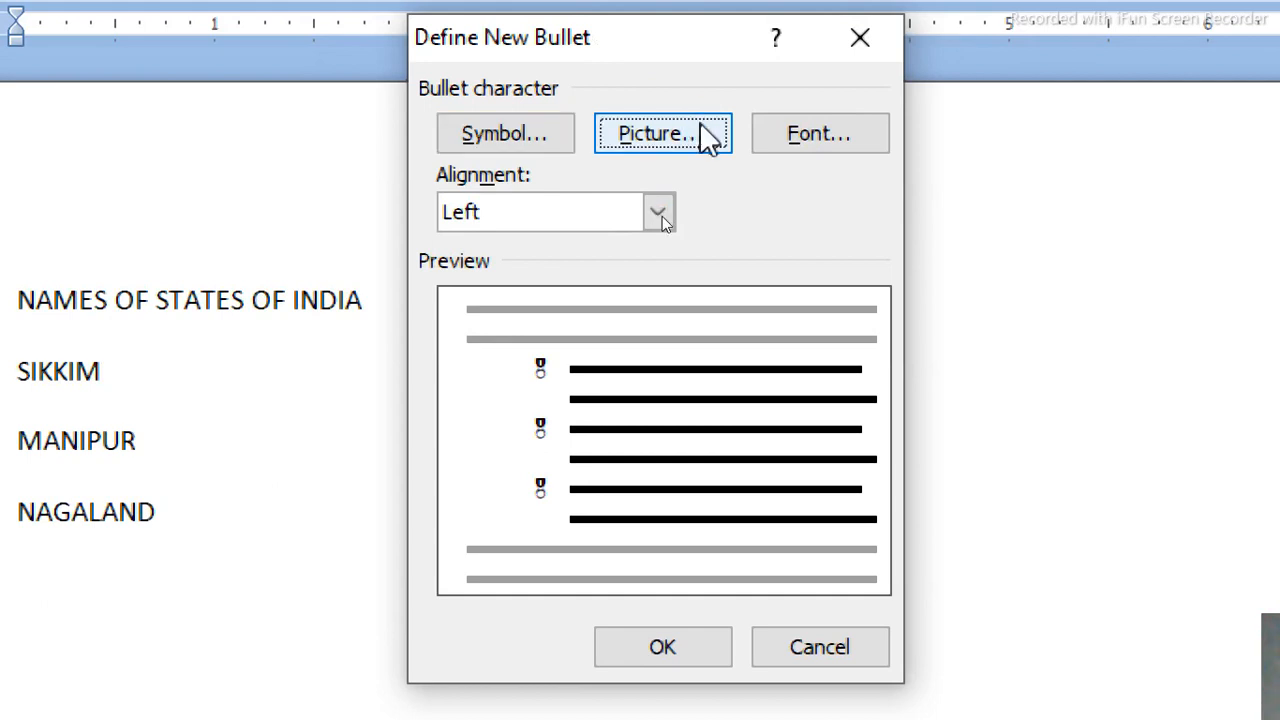
left_click(707, 138)
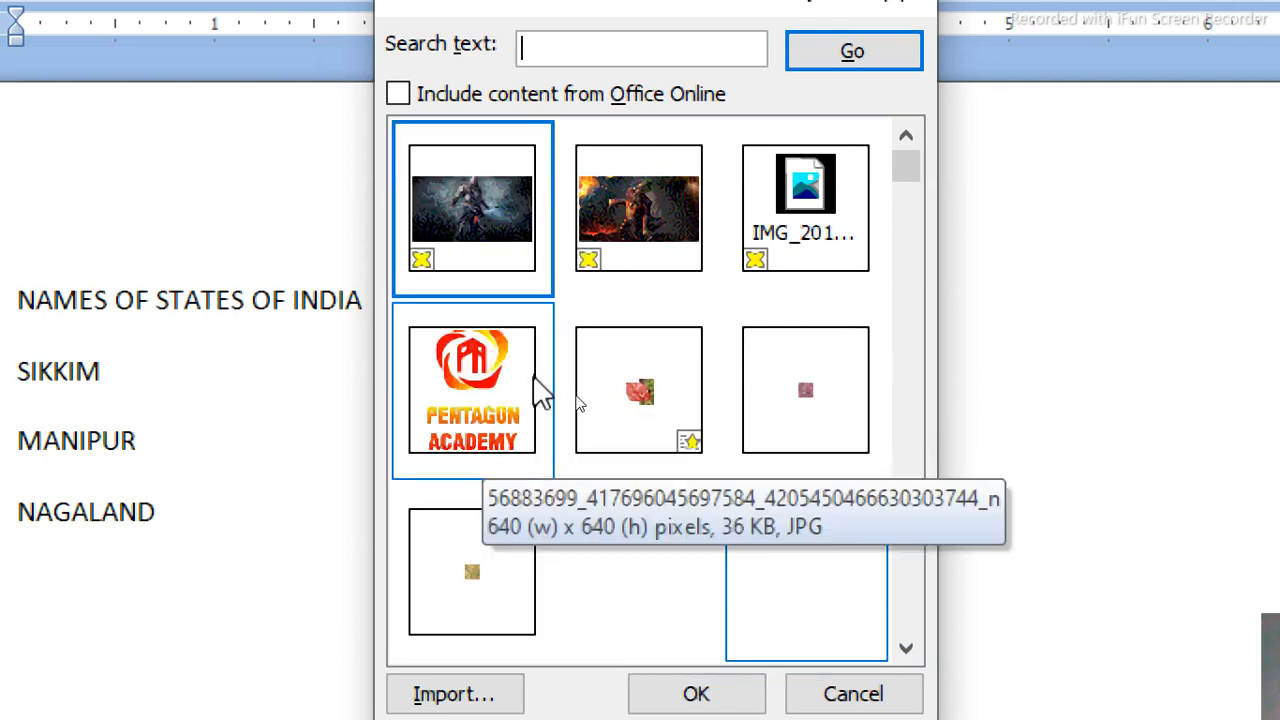
left_click(497, 683)
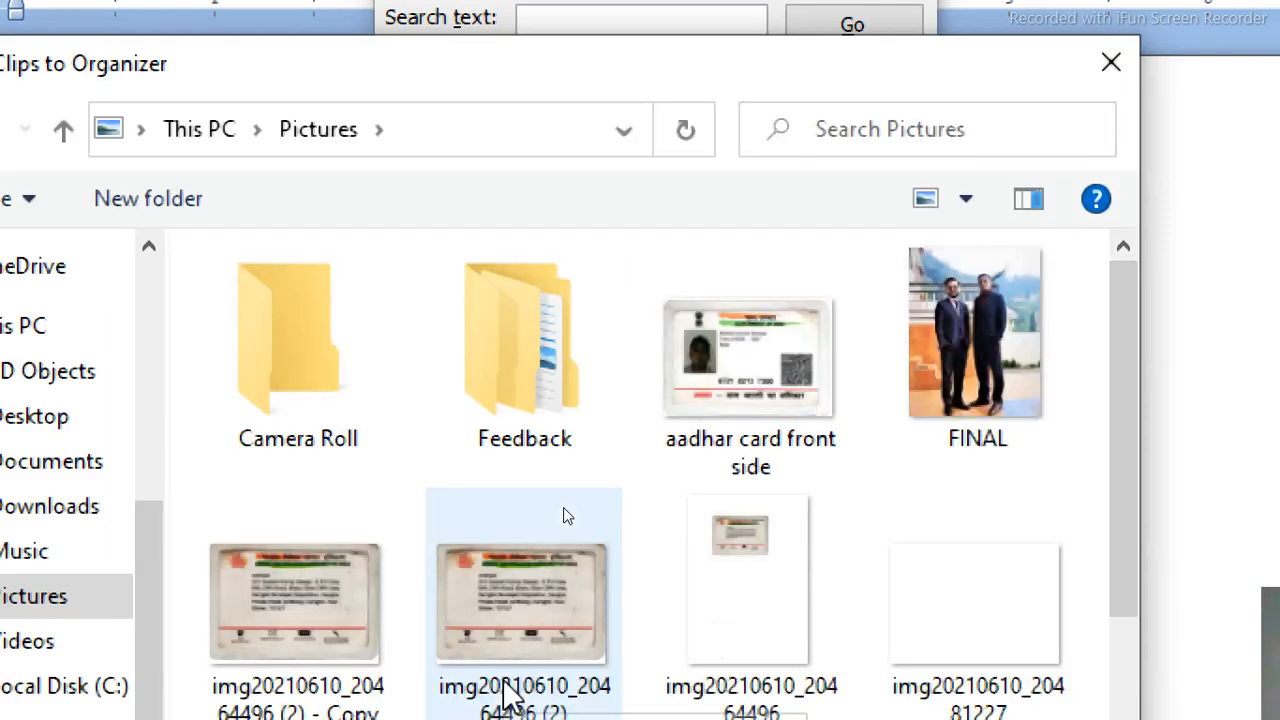
left_click(935, 385)
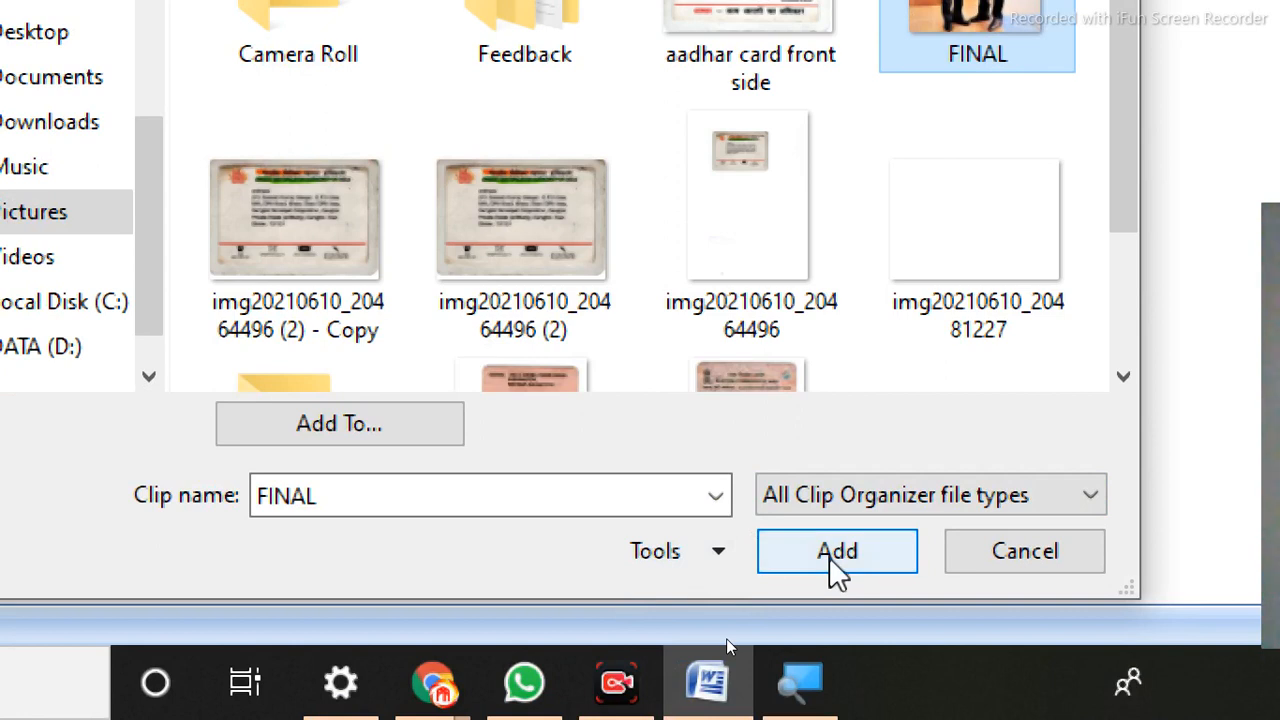
left_click(829, 568)
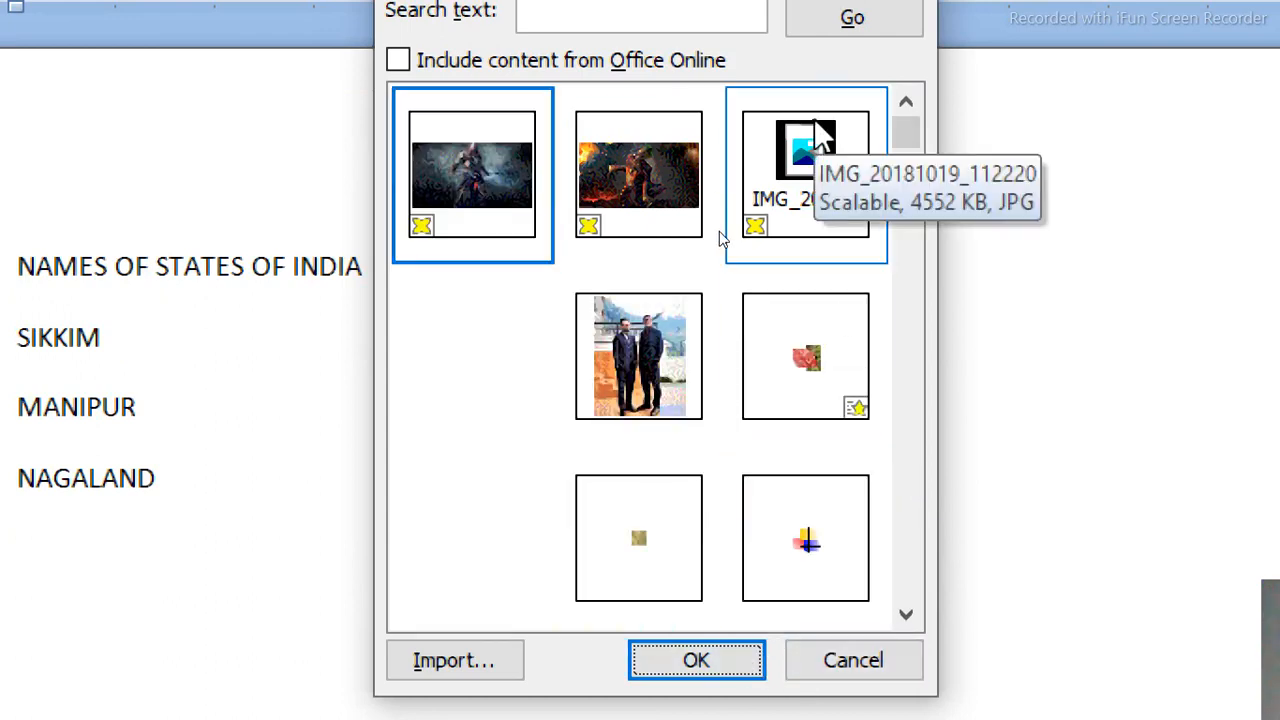
left_click(658, 375)
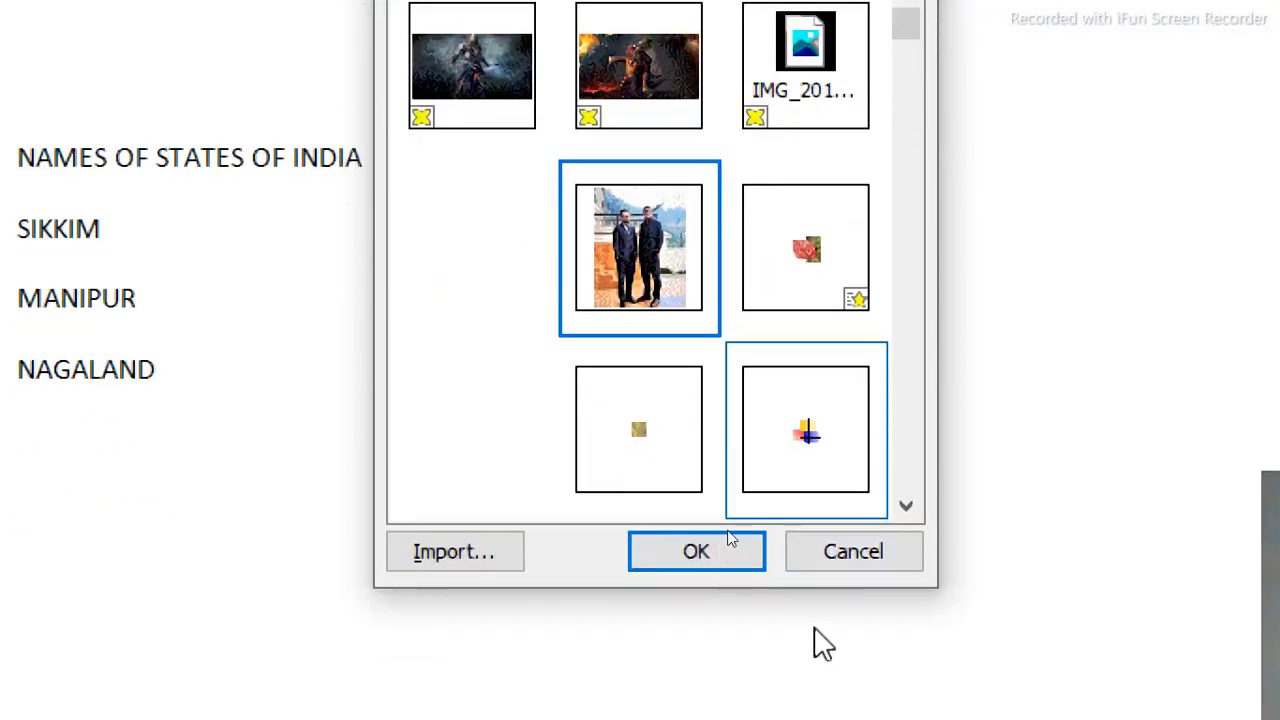
left_click(855, 560)
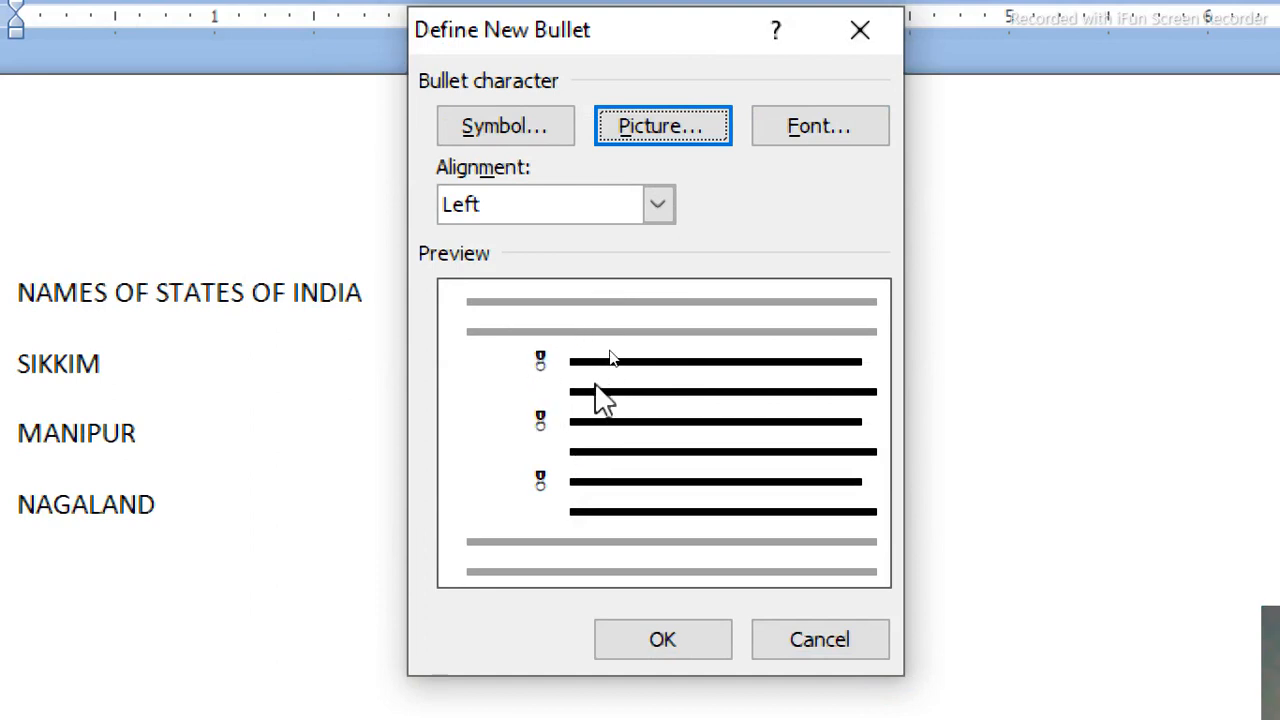
Format the medal bullet as bold, size 16 and red, and apply it to the three state names.
left_click(787, 125)
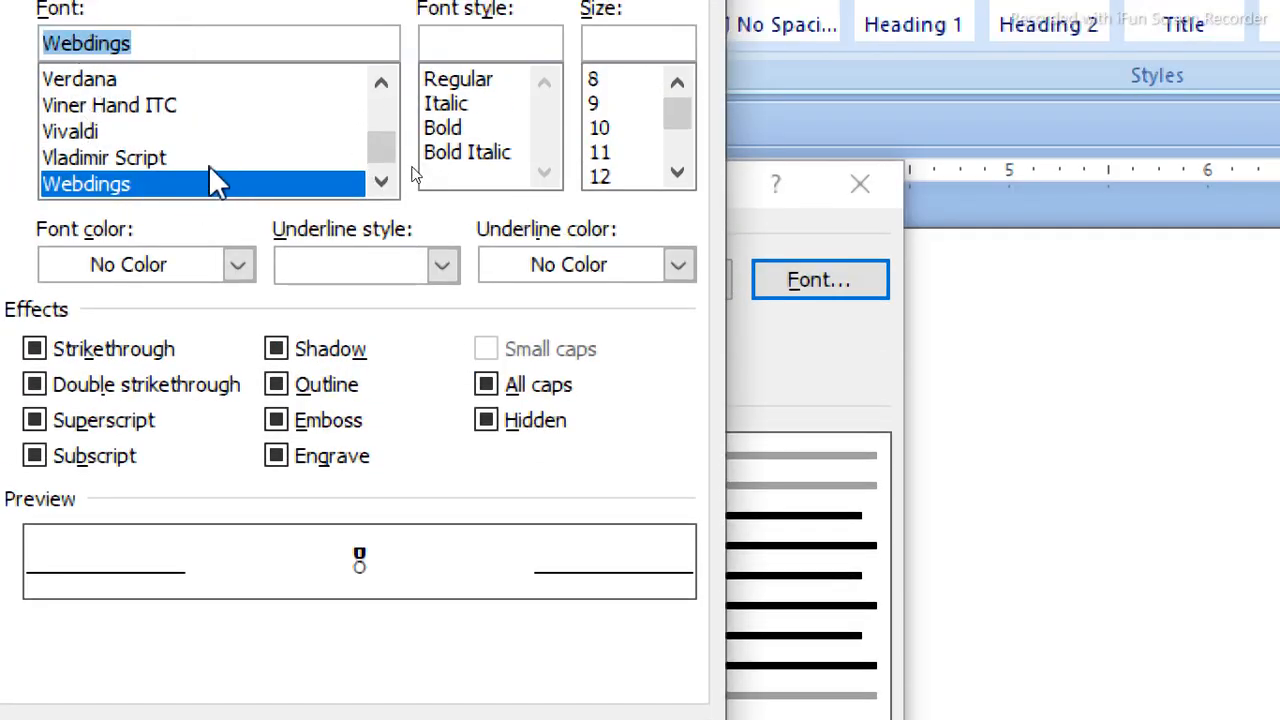
left_click(444, 128)
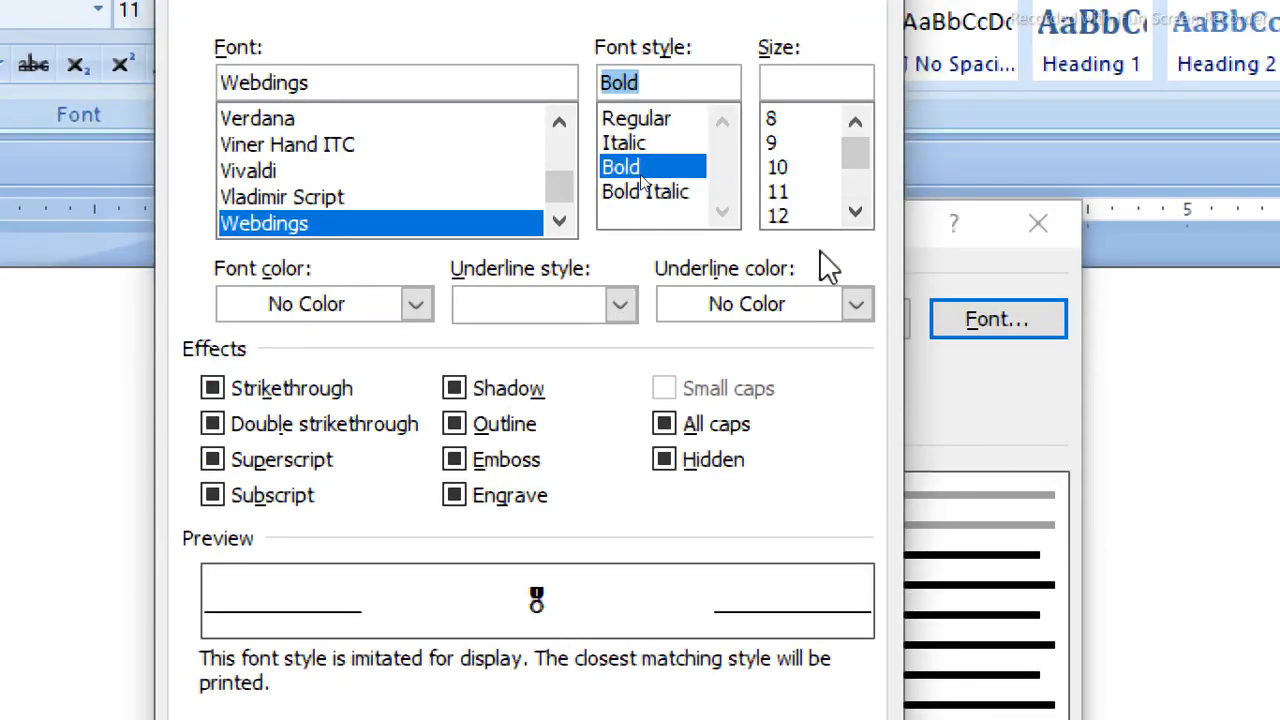
left_click(855, 211)
left_click(855, 211)
left_click(788, 218)
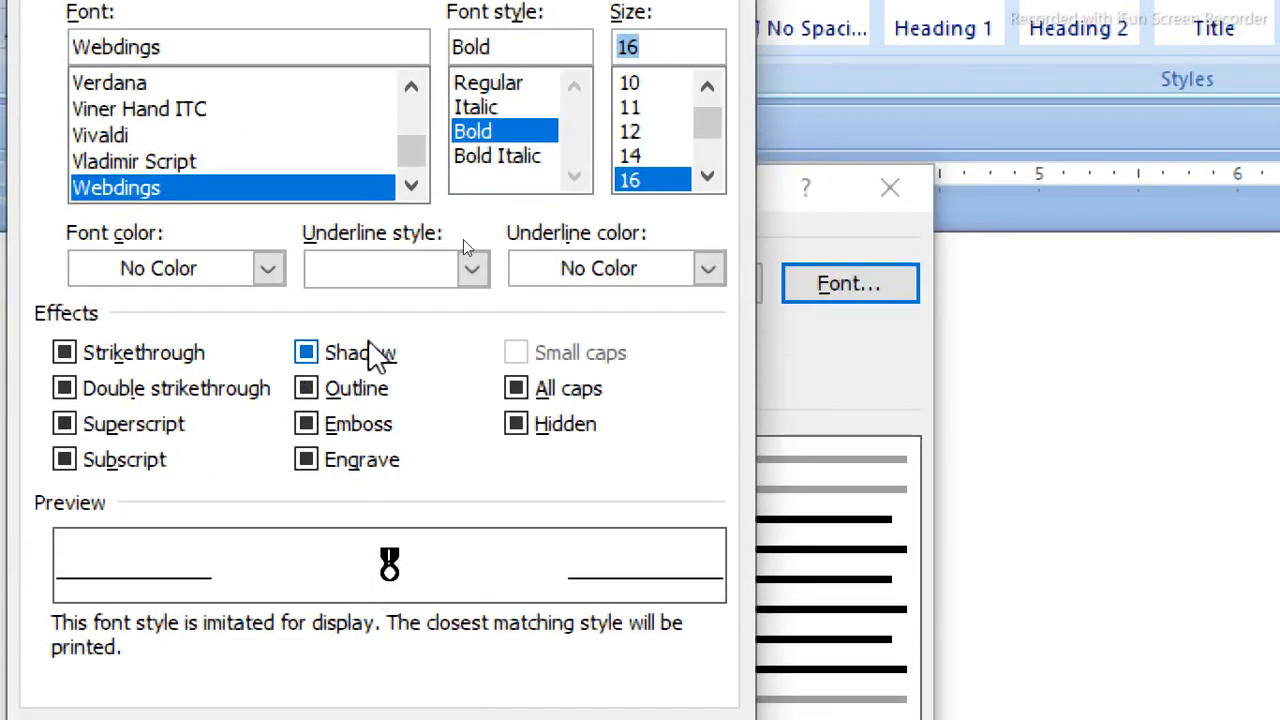
left_click(268, 268)
left_click(240, 390)
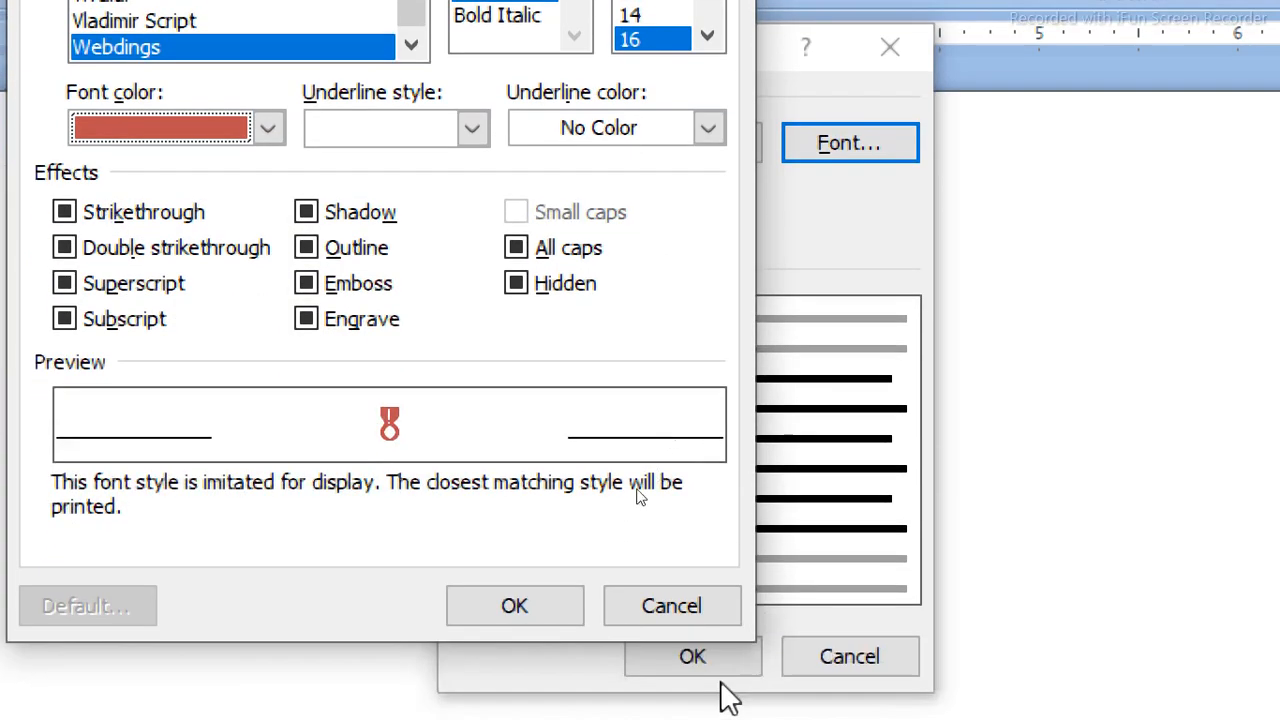
left_click(542, 609)
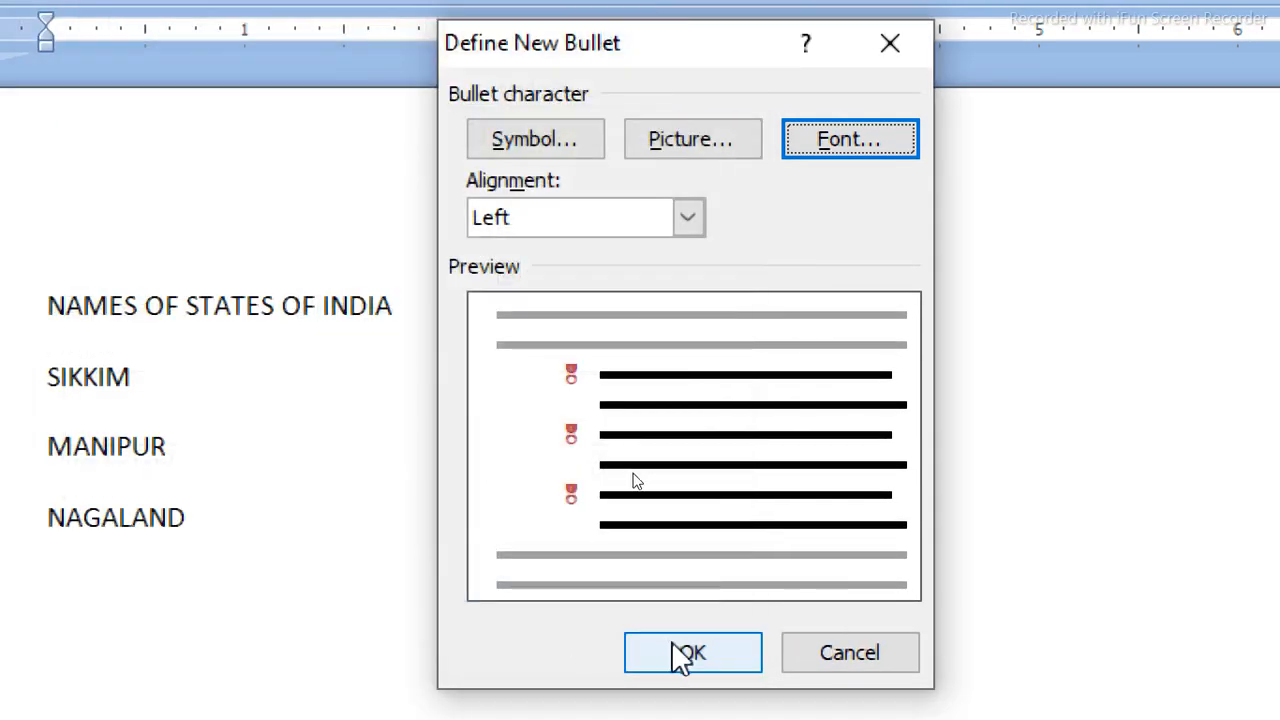
left_click(677, 654)
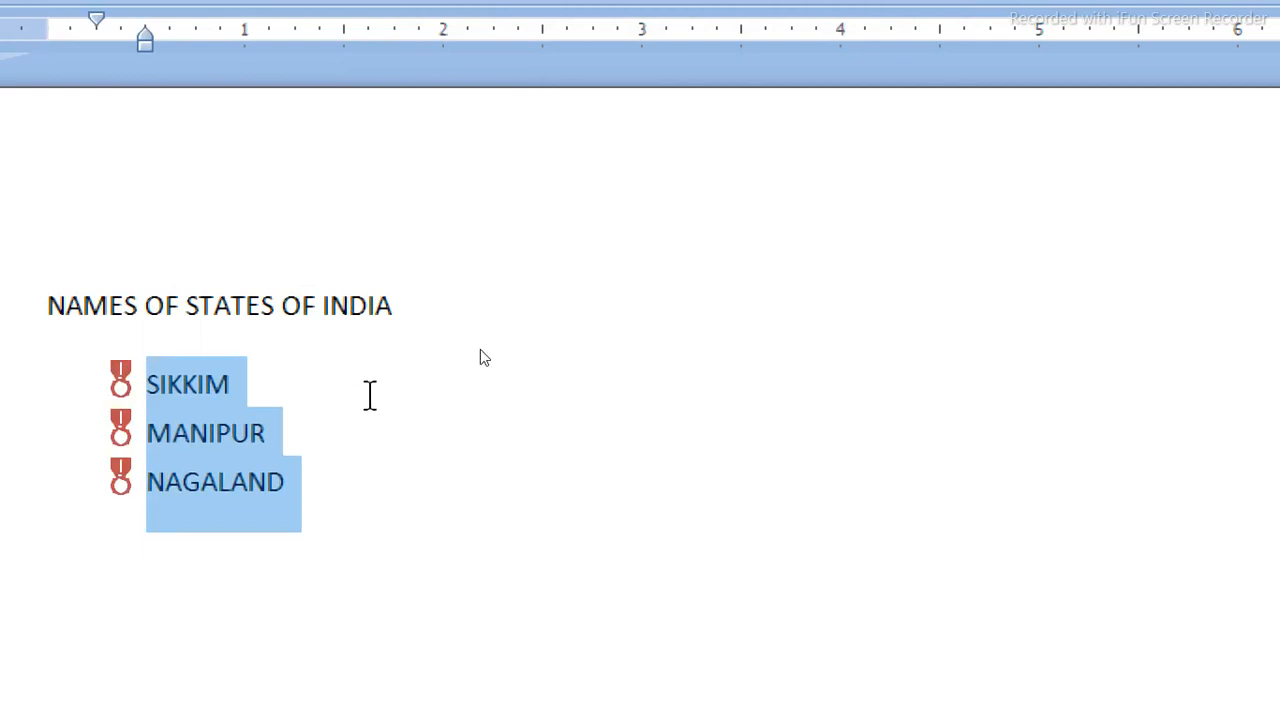
Add ASSAM and JAIPUR as bulleted items below NAGALAND, followed by an empty bulleted line.
left_click(258, 428)
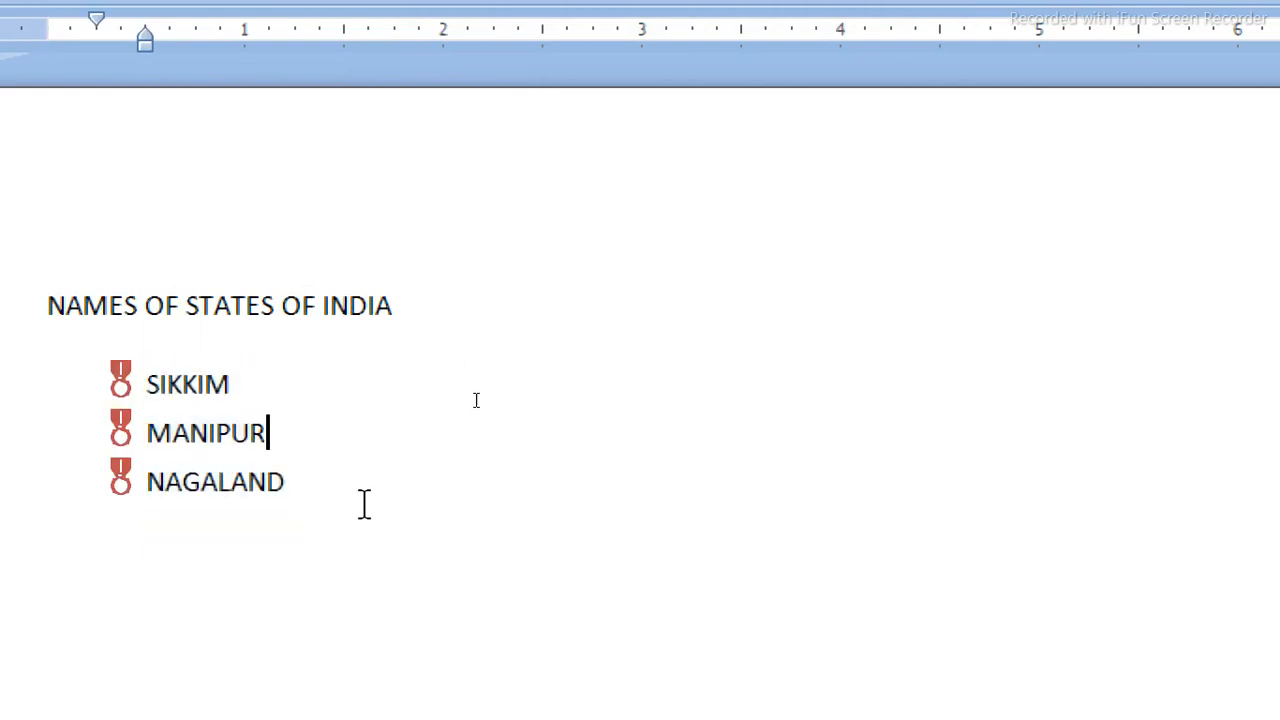
left_click(312, 486)
key("Return")
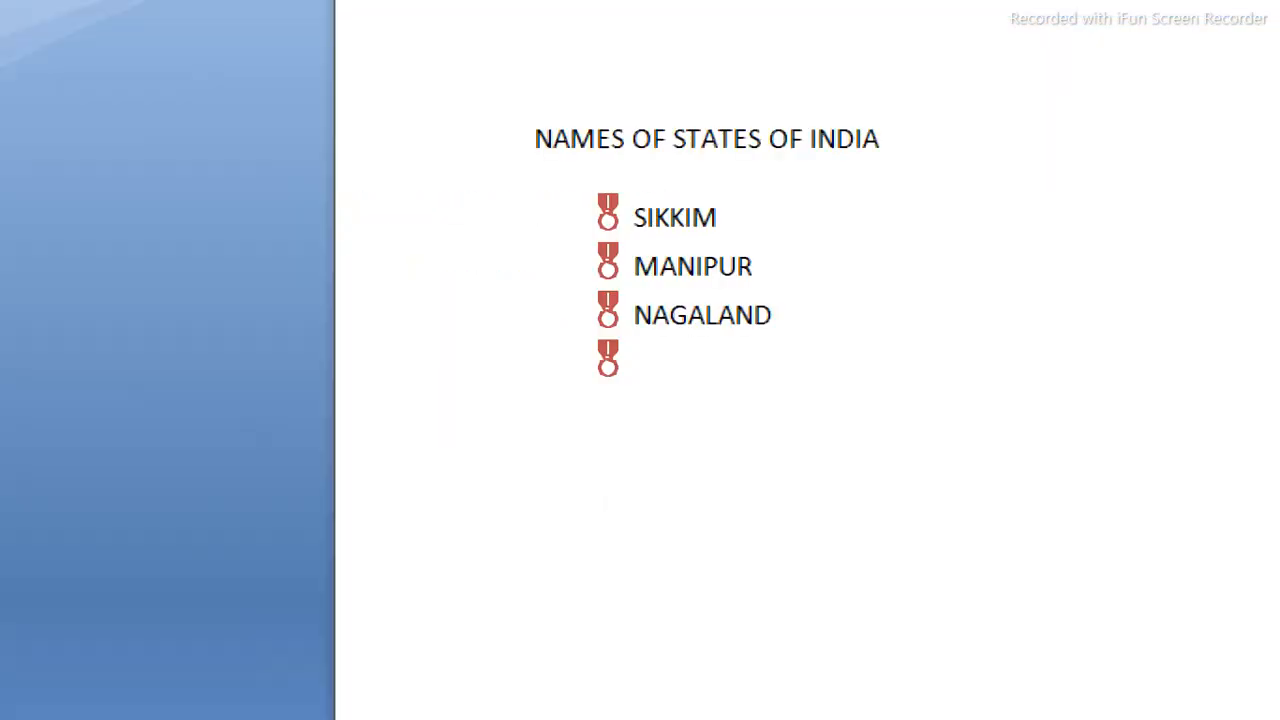
type("ASSAM")
key("Return")
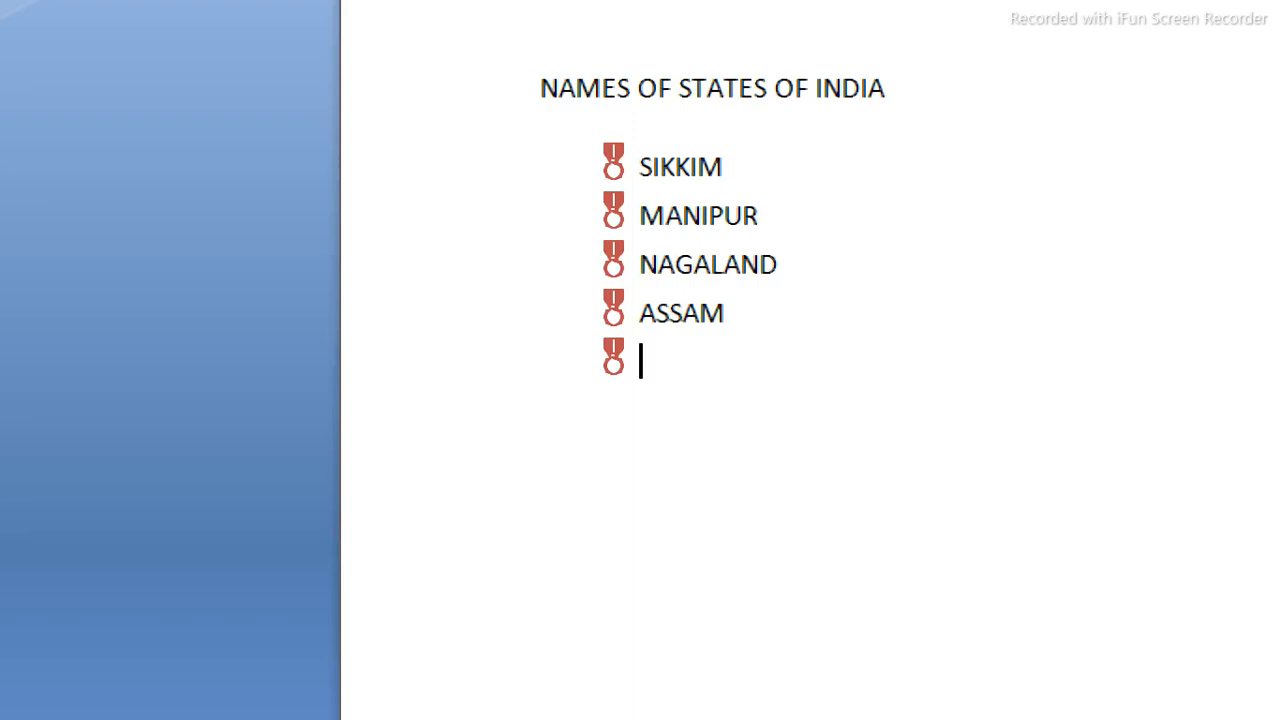
type("JAIPUR")
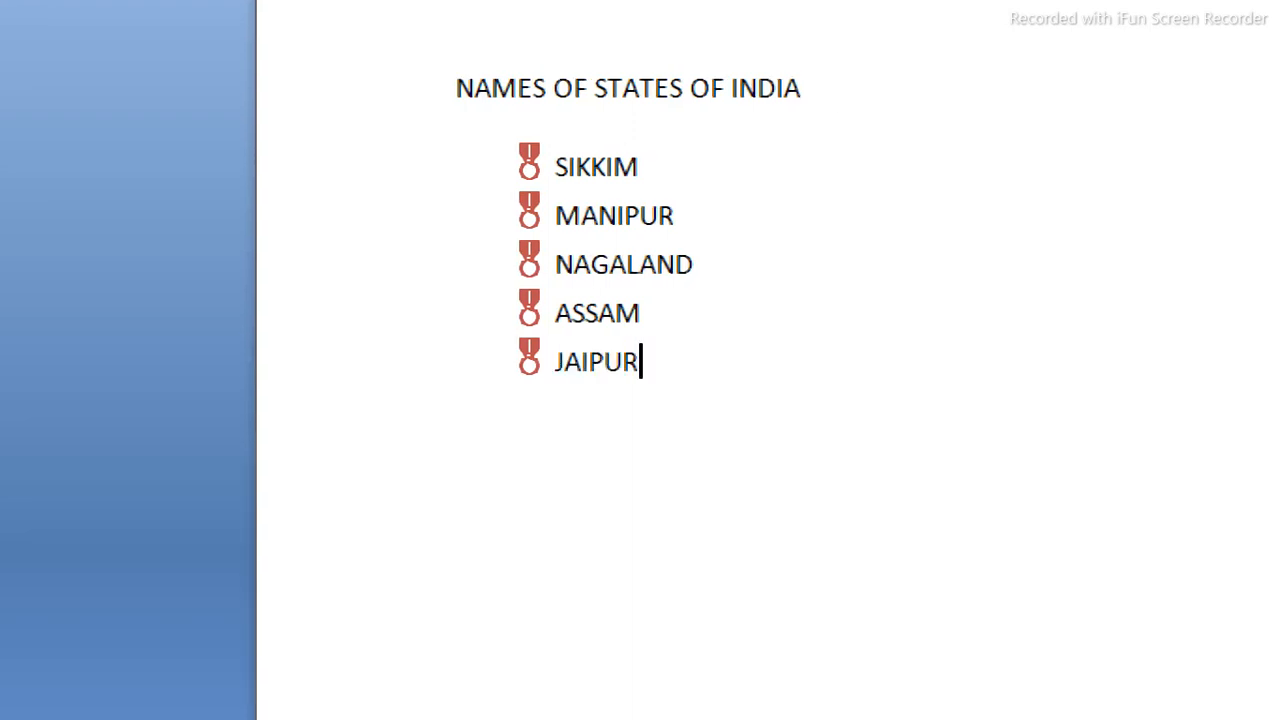
key("Return")
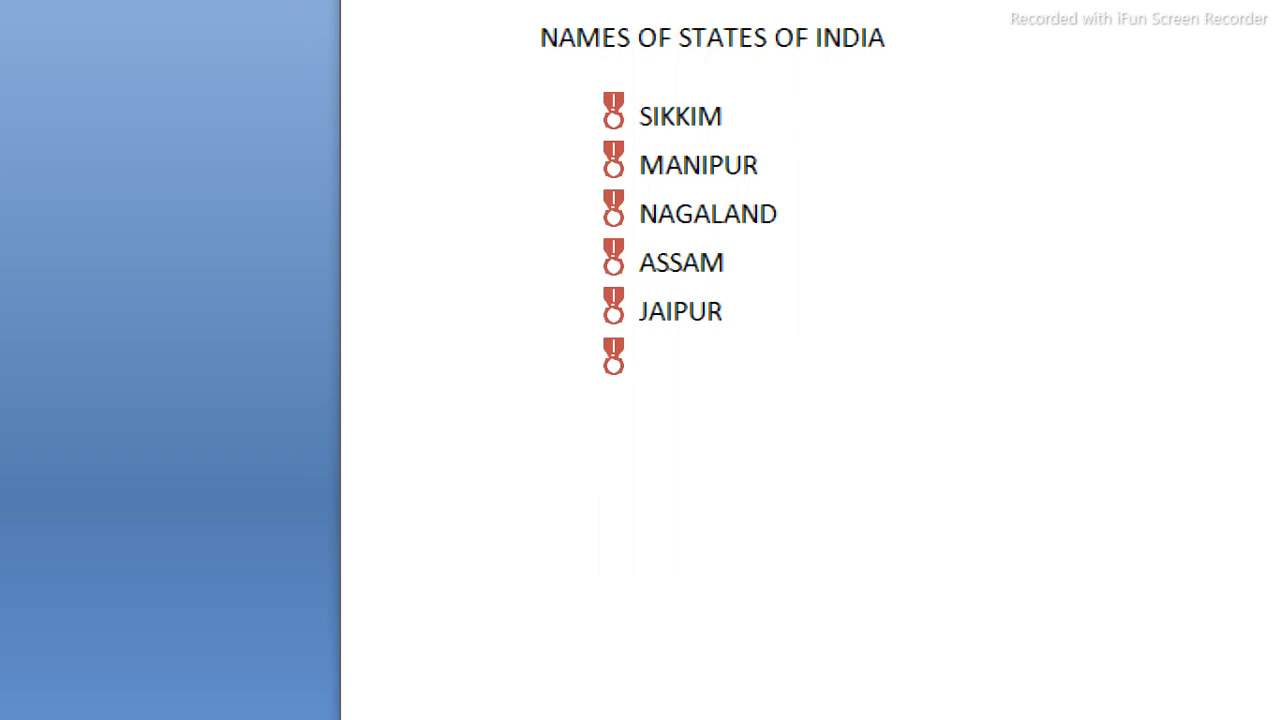
key("Return")
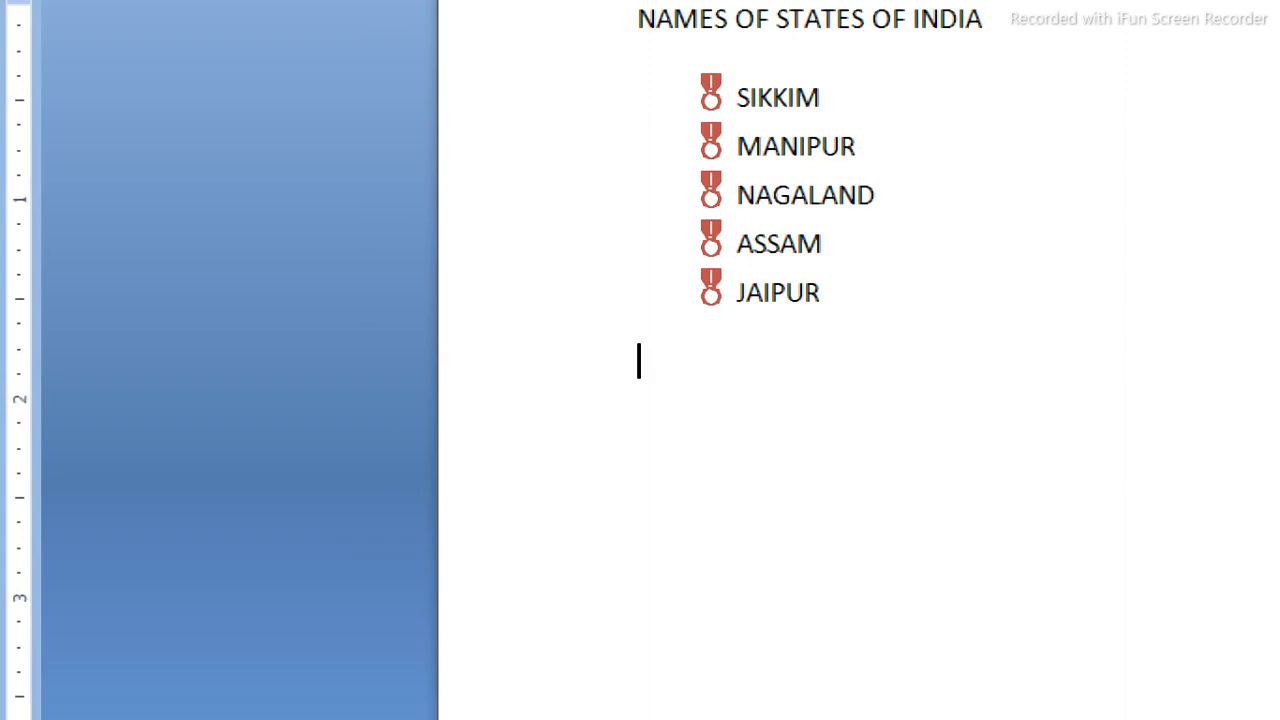
key("ctrl+z")
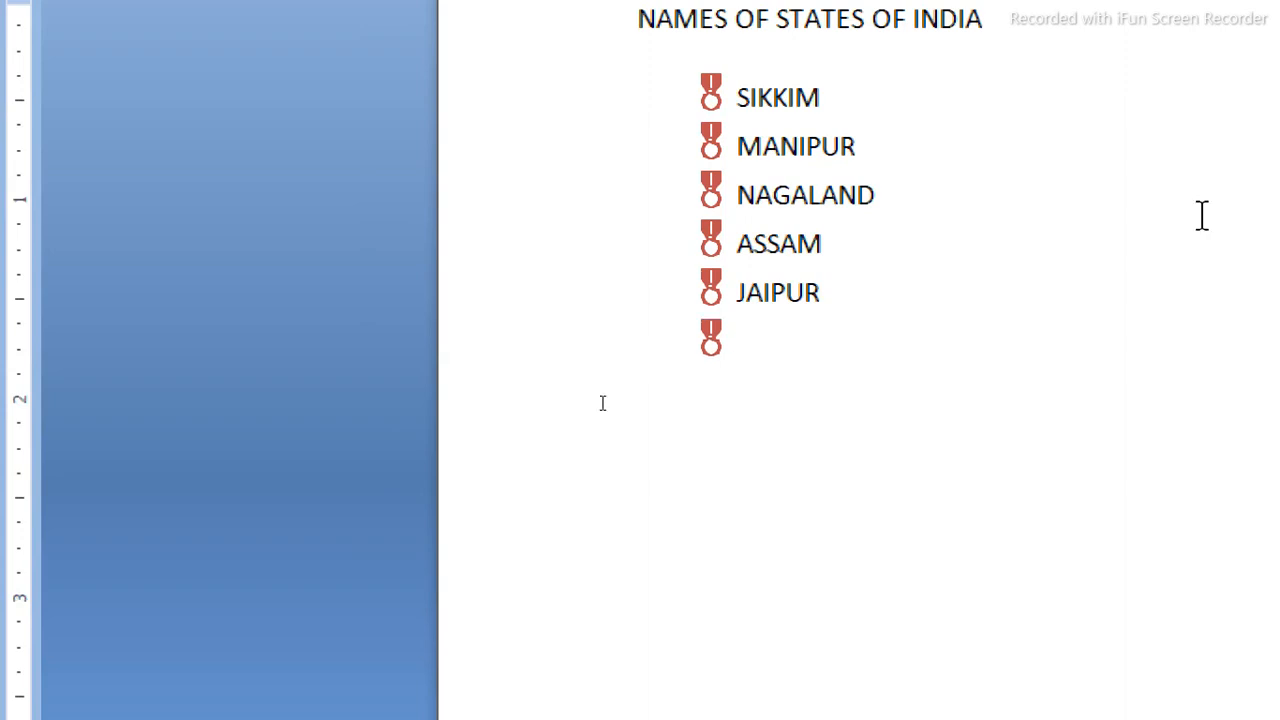
key("Return")
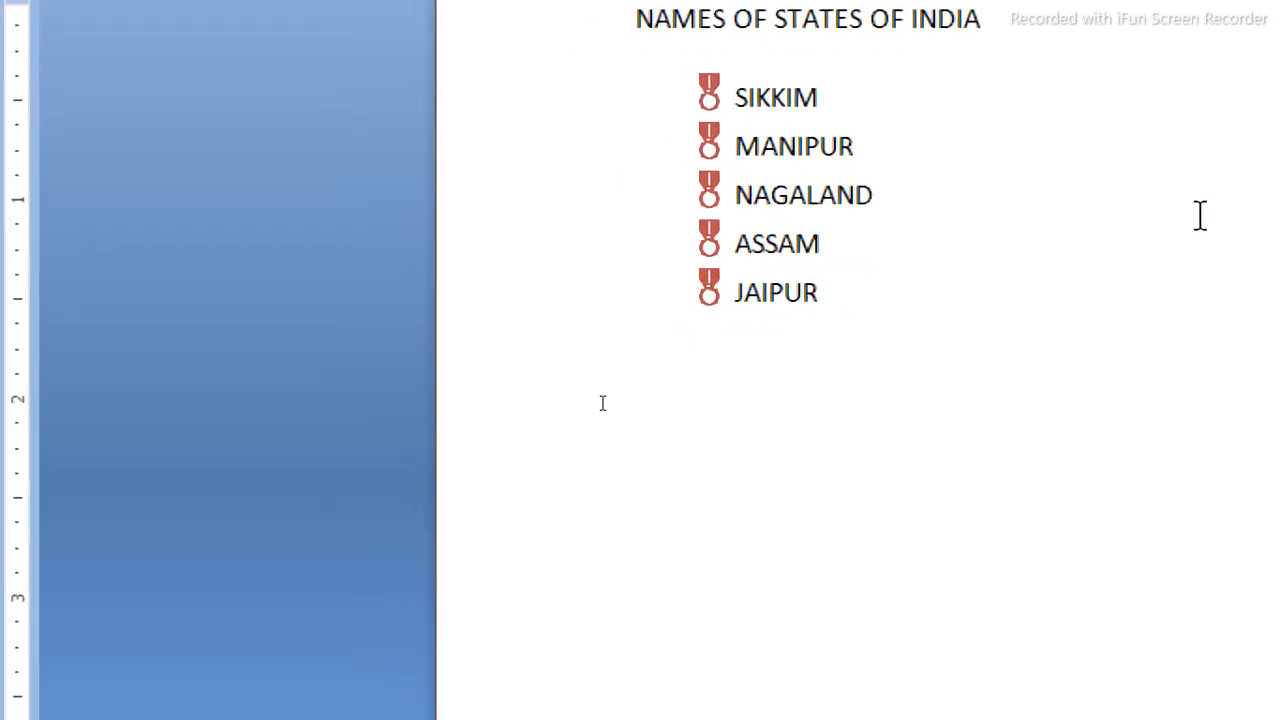
key("ctrl+z")
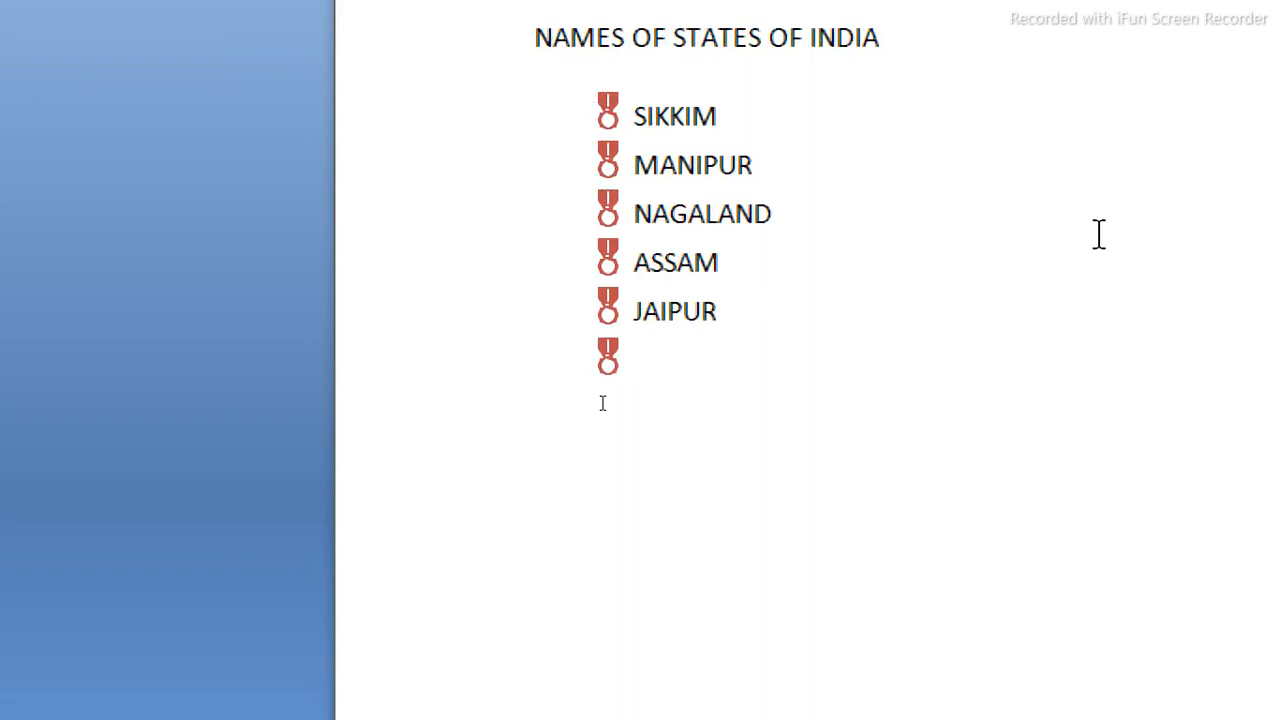
End the bulleted list after JAIPUR and add the heading NAMES OF FRUITS on the unbulleted line.
key("Return")
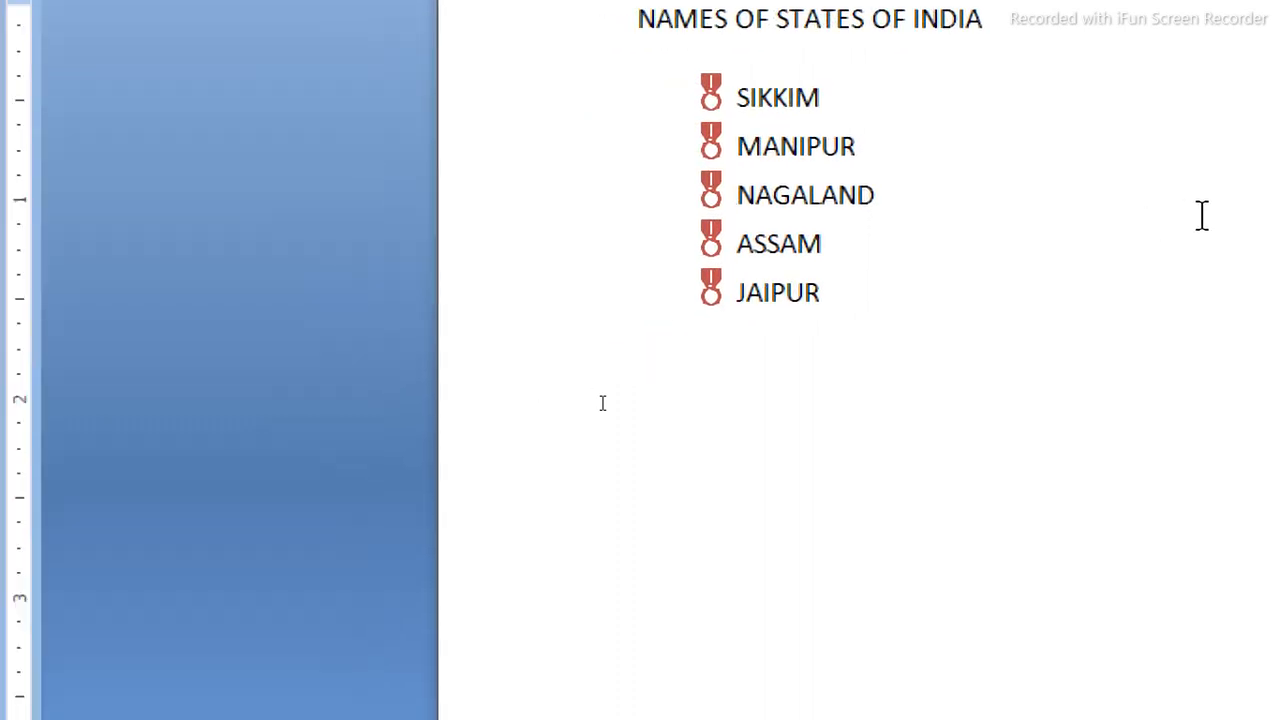
type("NAMES OF FR")
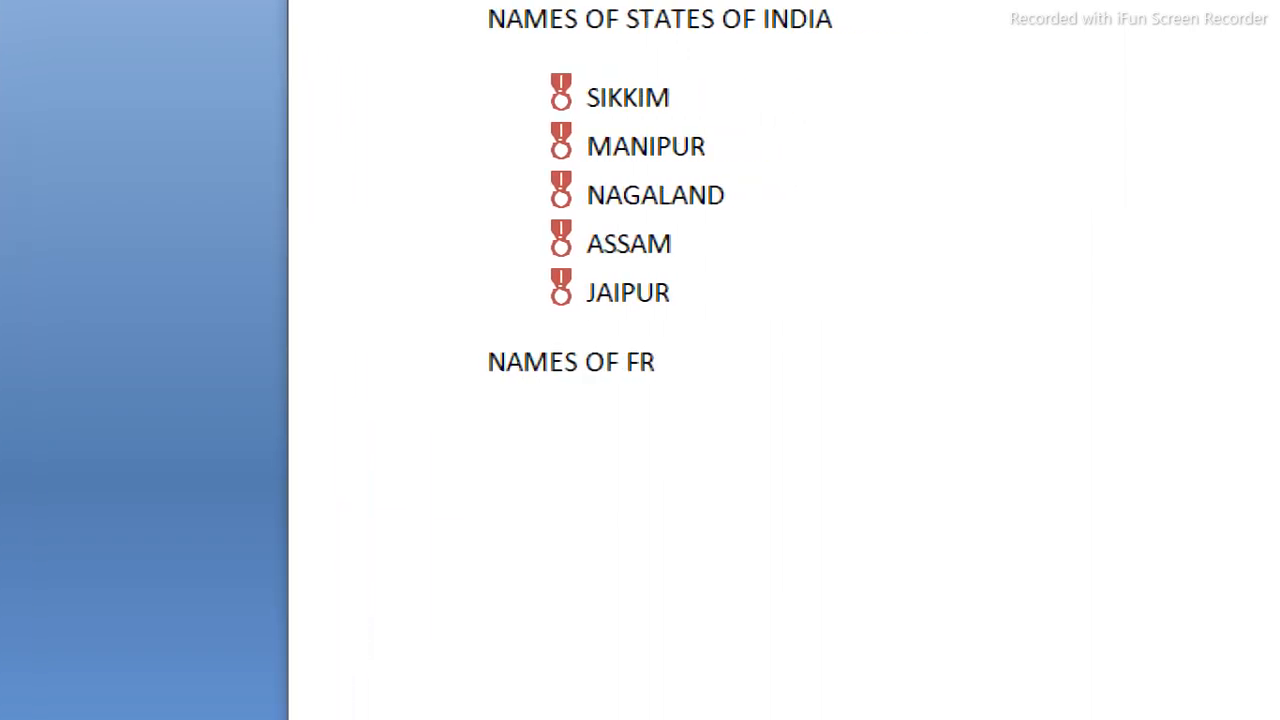
type("UITS")
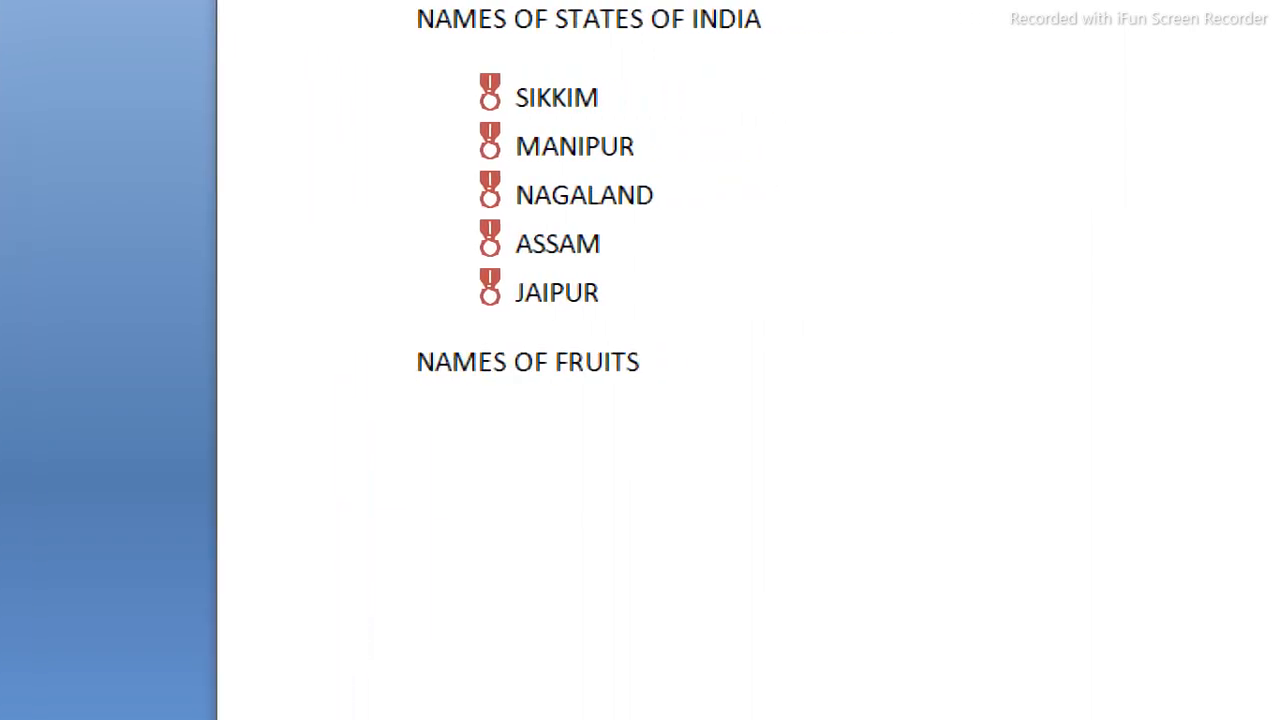
key("Return")
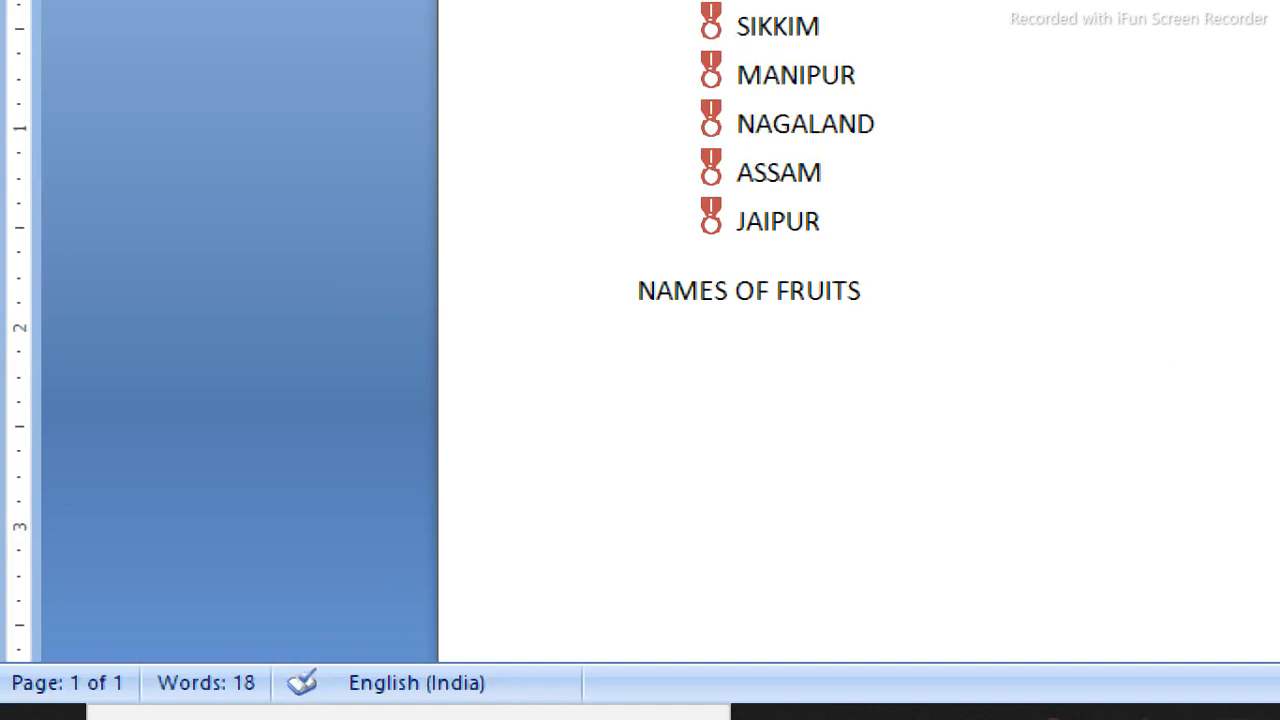
Enter the fruits APPLE, MANGO and BANANA on separate lines below the NAMES OF FRUITS heading.
type("APPLE")
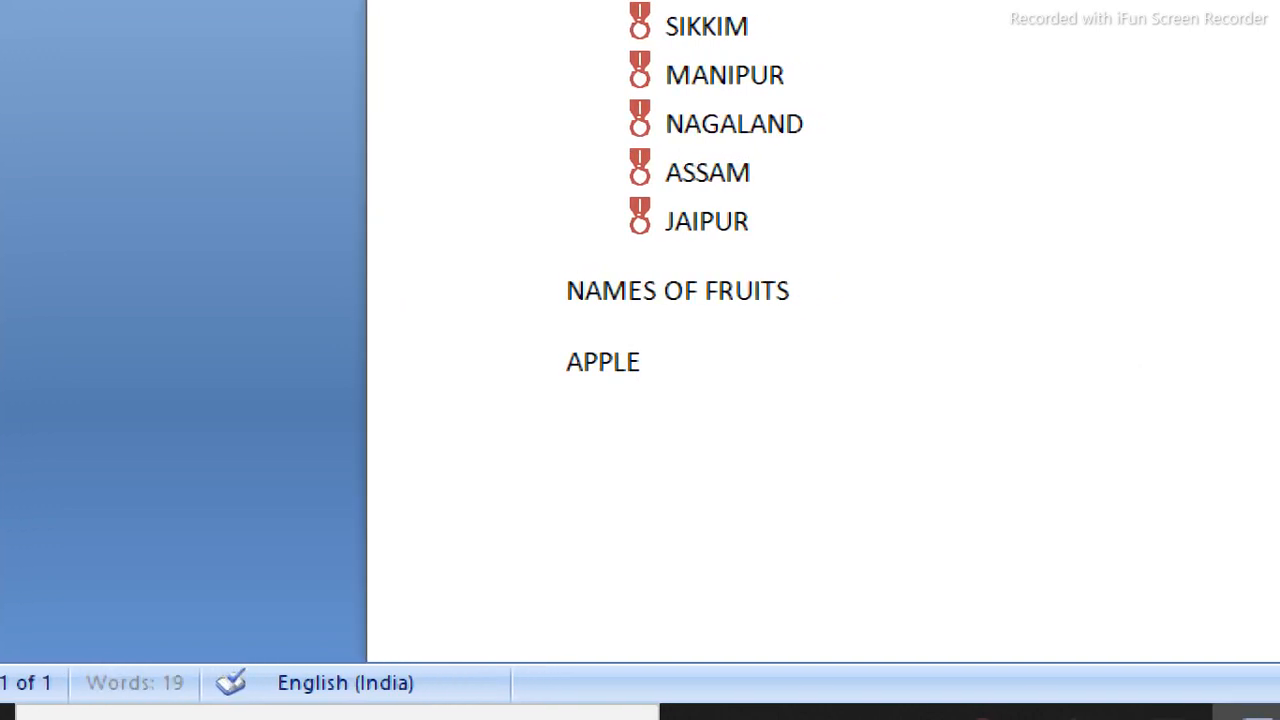
key("Return")
type("MANGO")
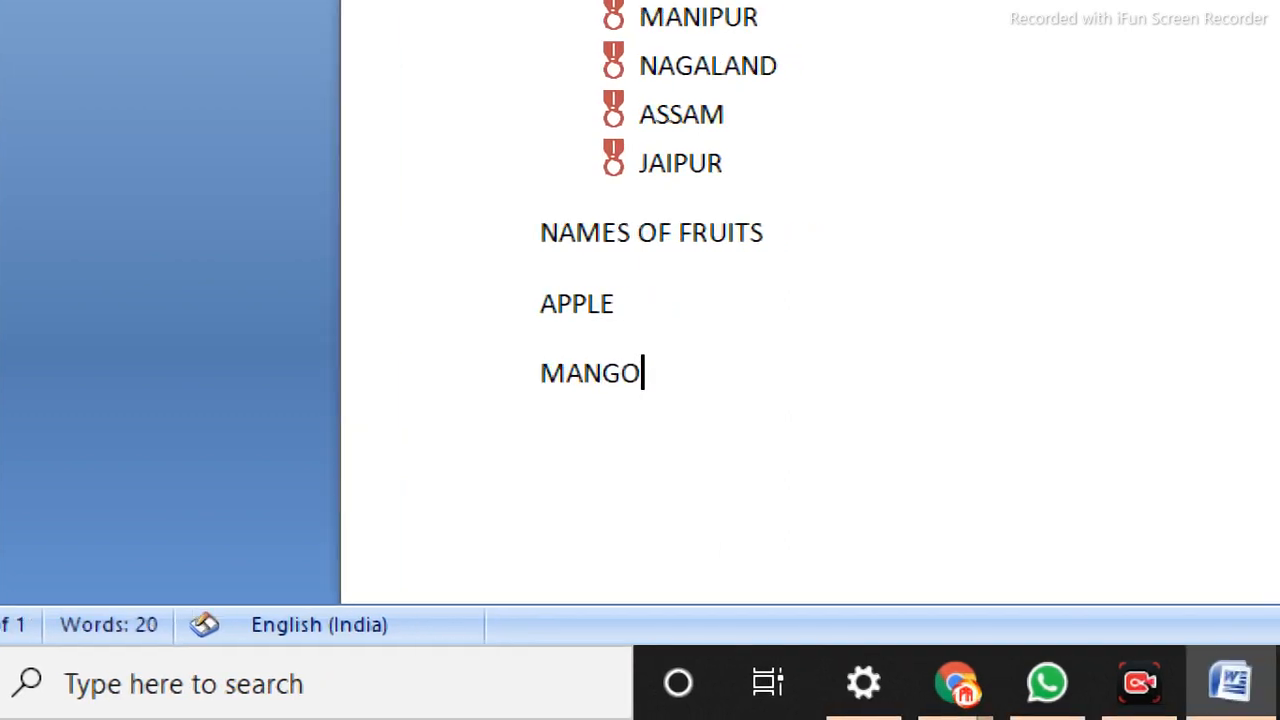
key("Return")
type("BANANB")
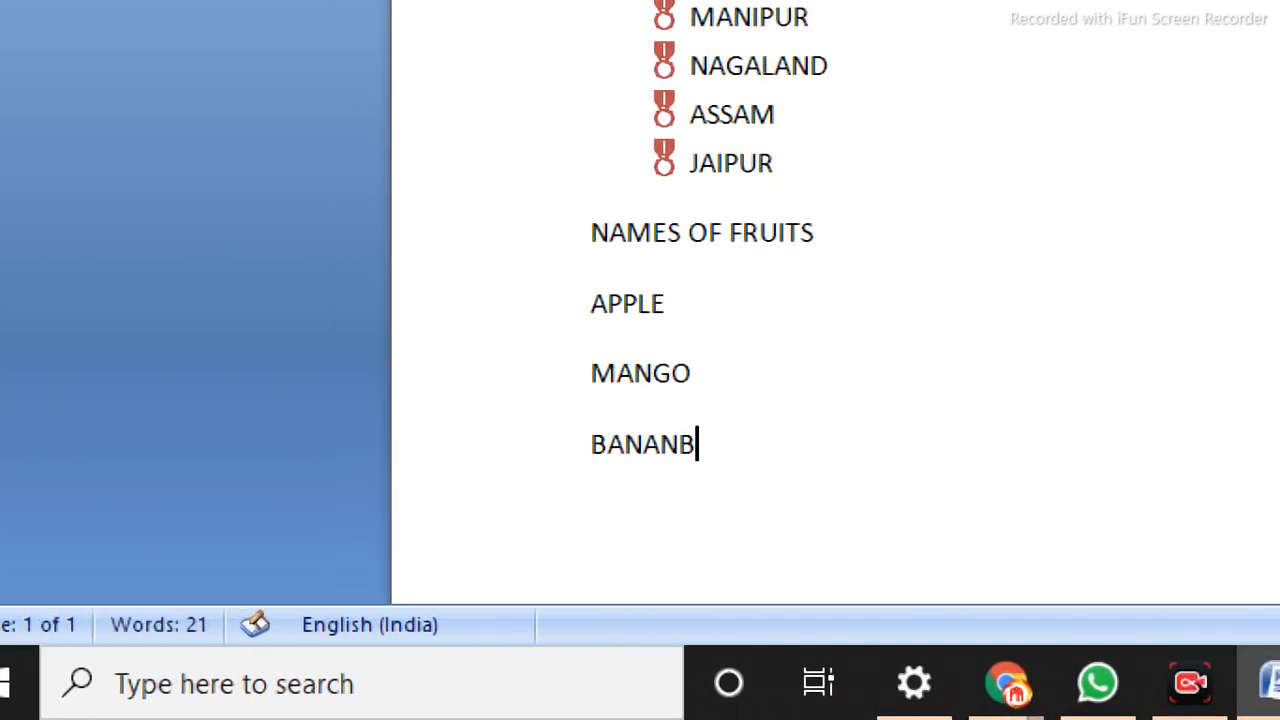
key("BackSpace")
key("BackSpace")
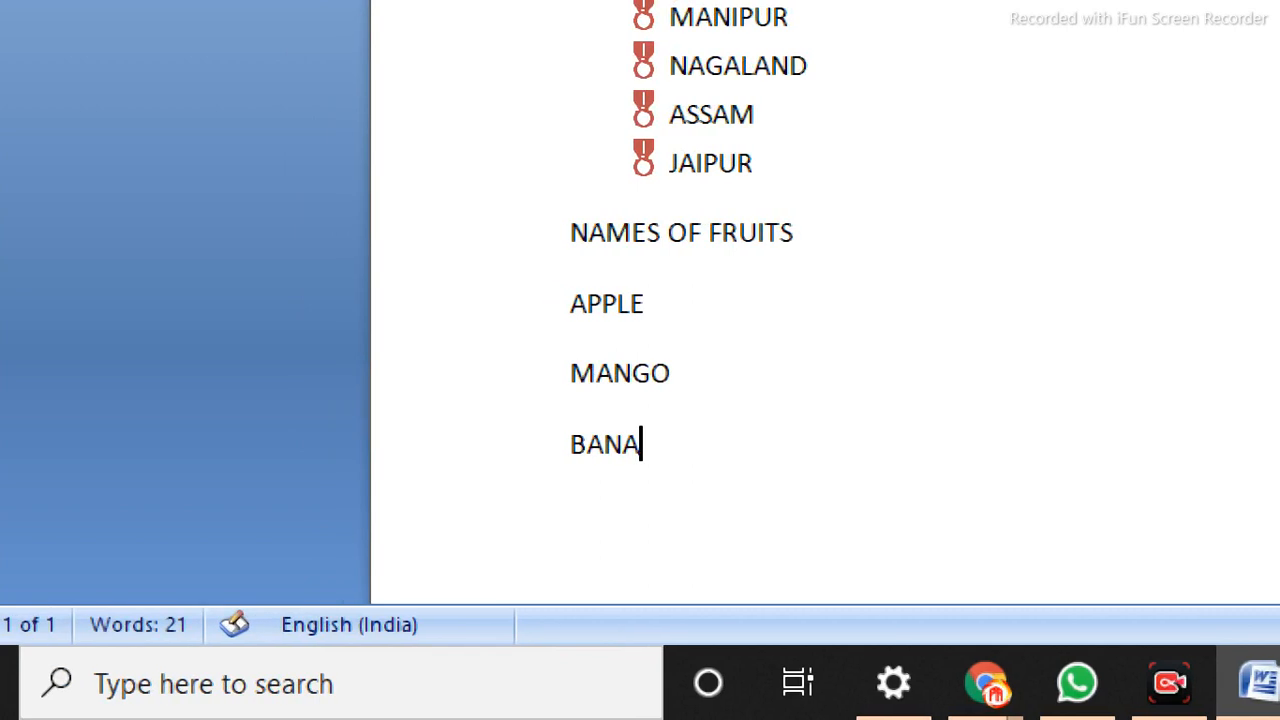
type("NA")
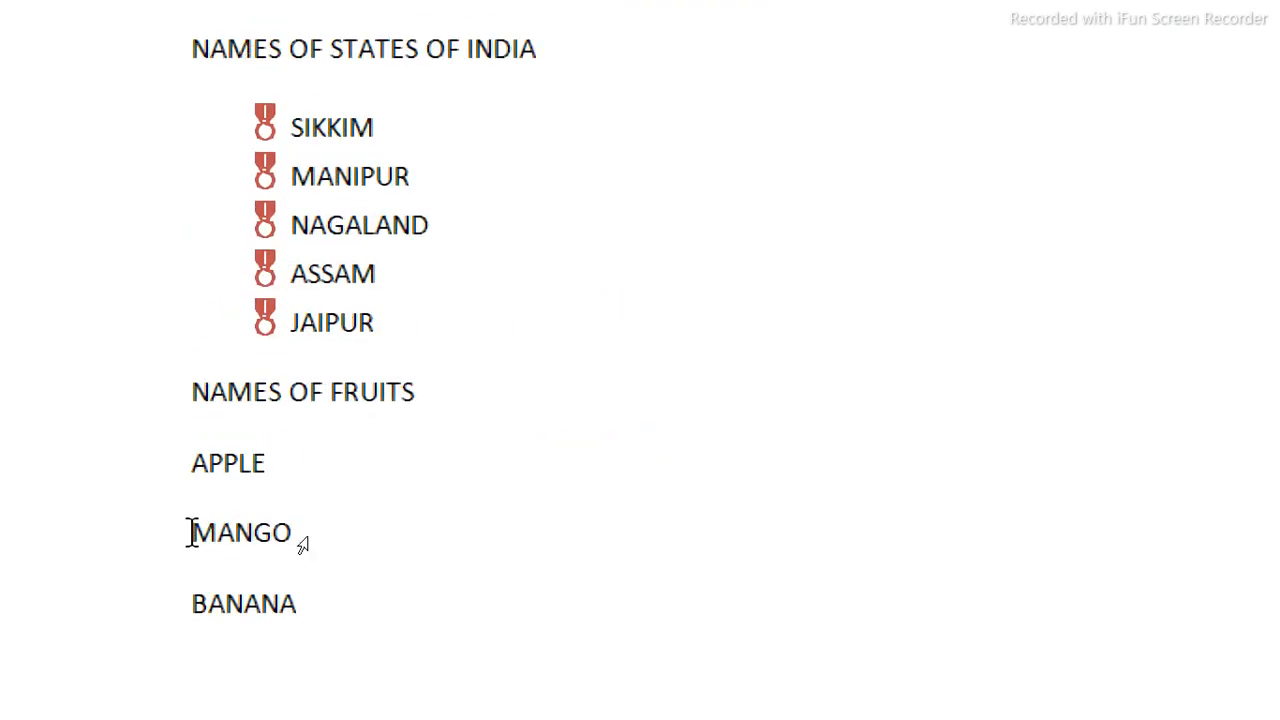
Define a new number format with the 1, 2, 3 style and apply it to APPLE, MANGO and BANANA.
left_click_drag(195, 466, 314, 590)
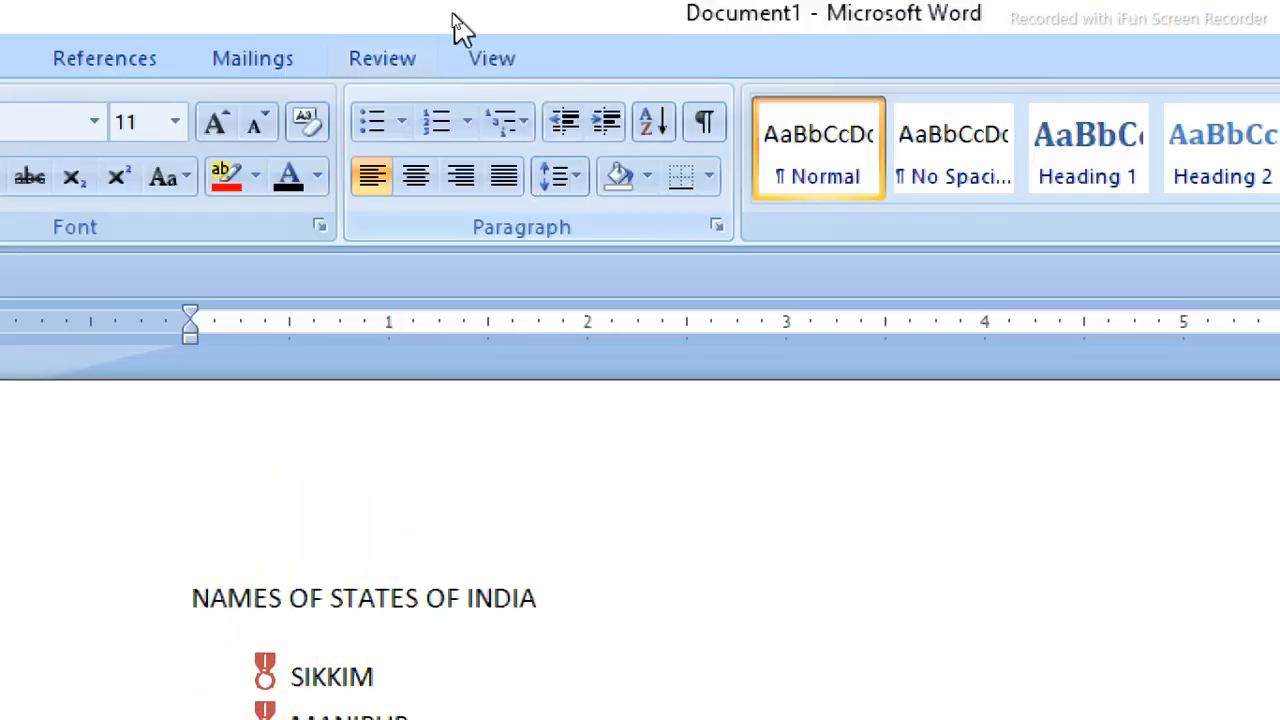
left_click(469, 121)
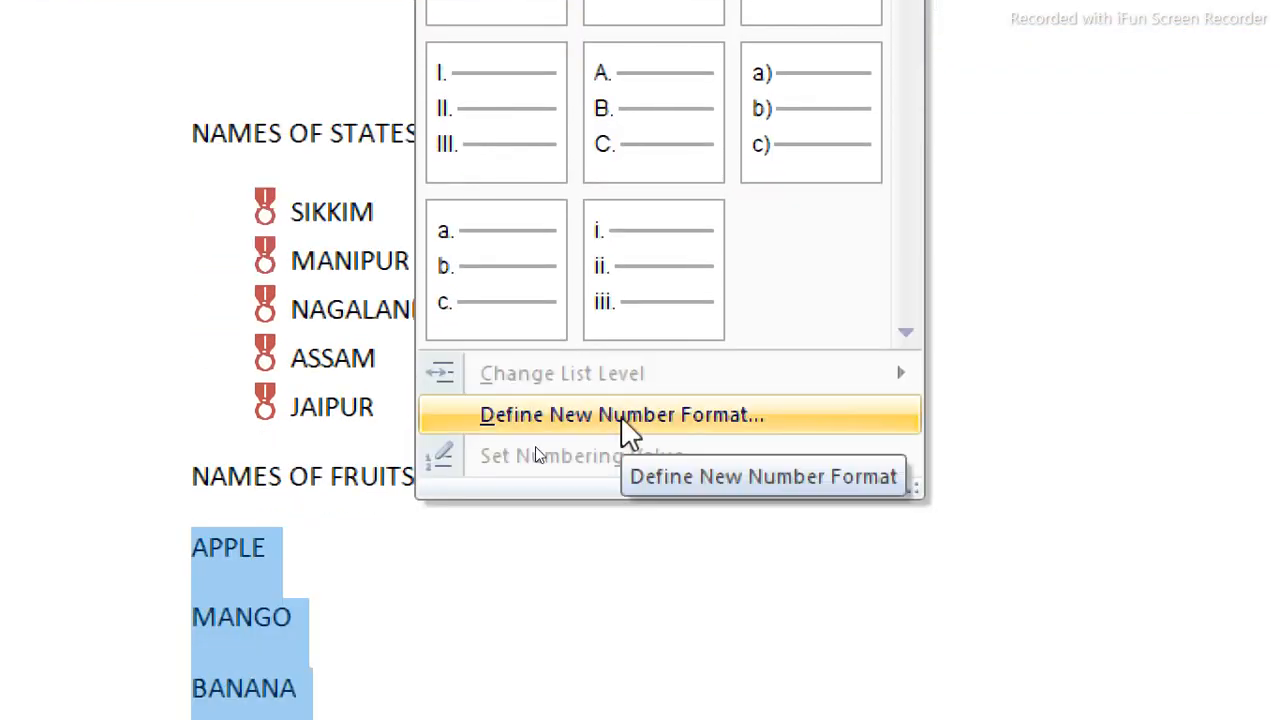
left_click(621, 416)
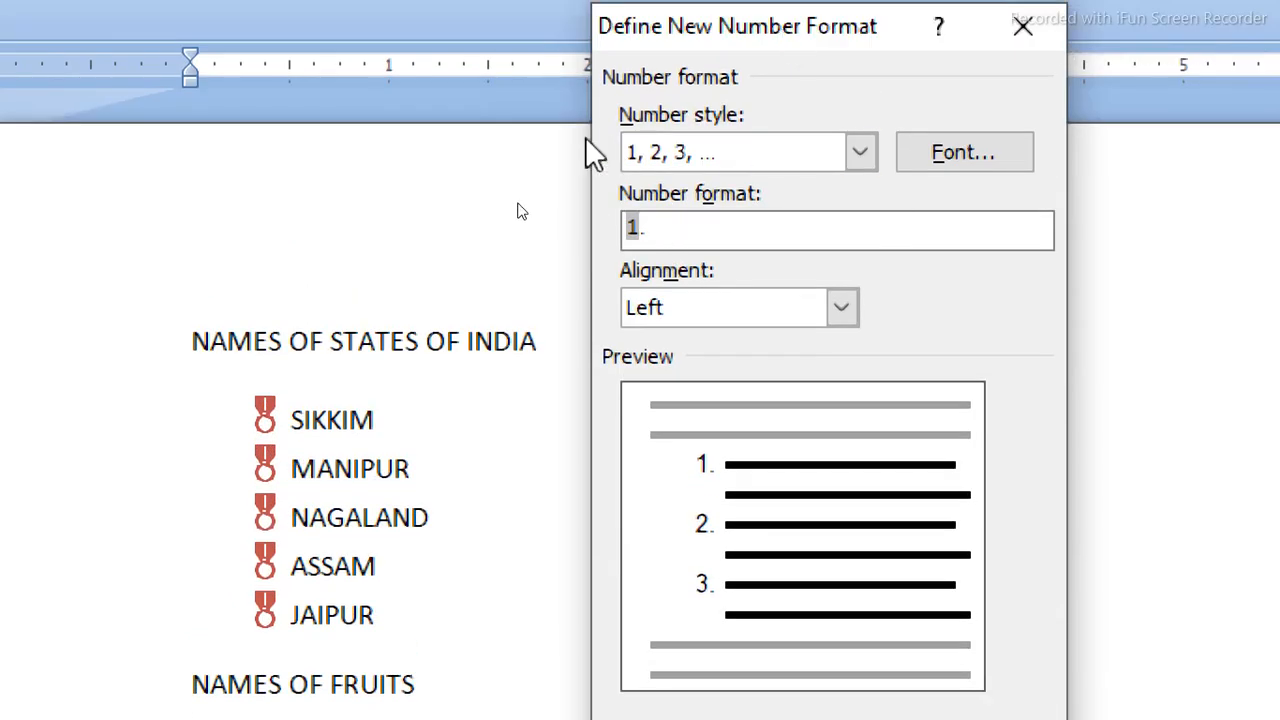
left_click(857, 160)
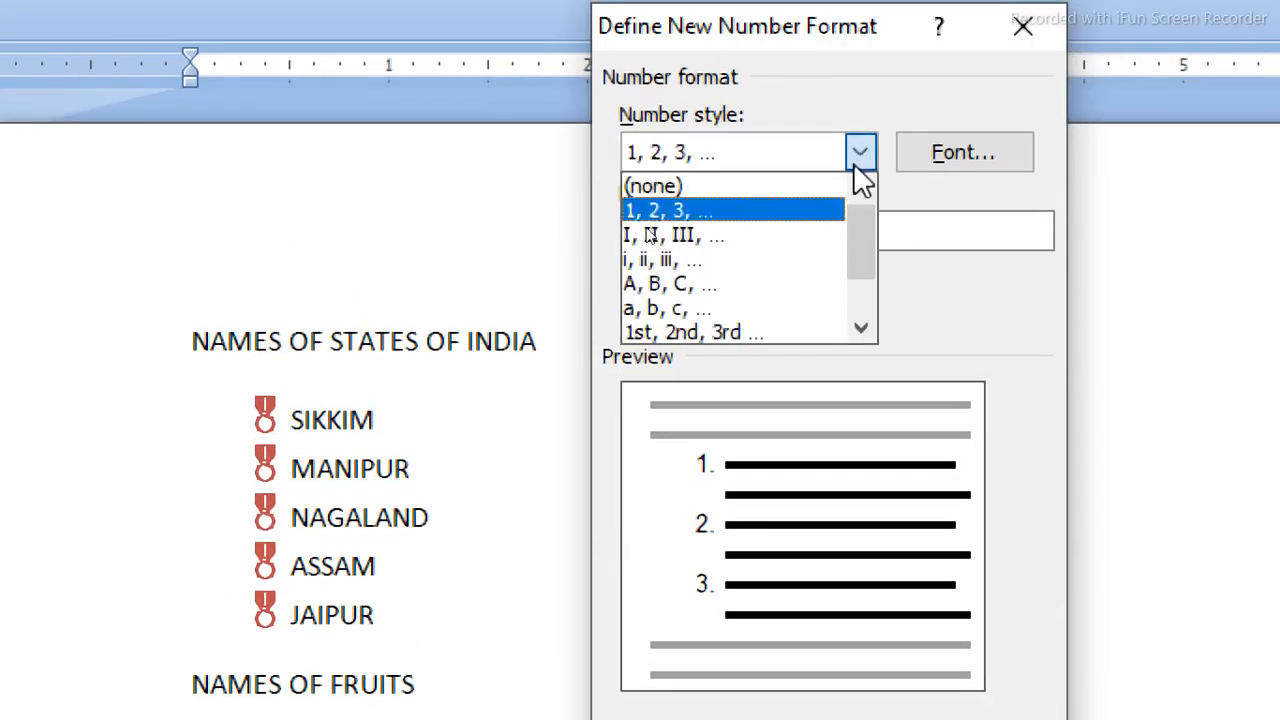
scroll(820, 266, "down", 1)
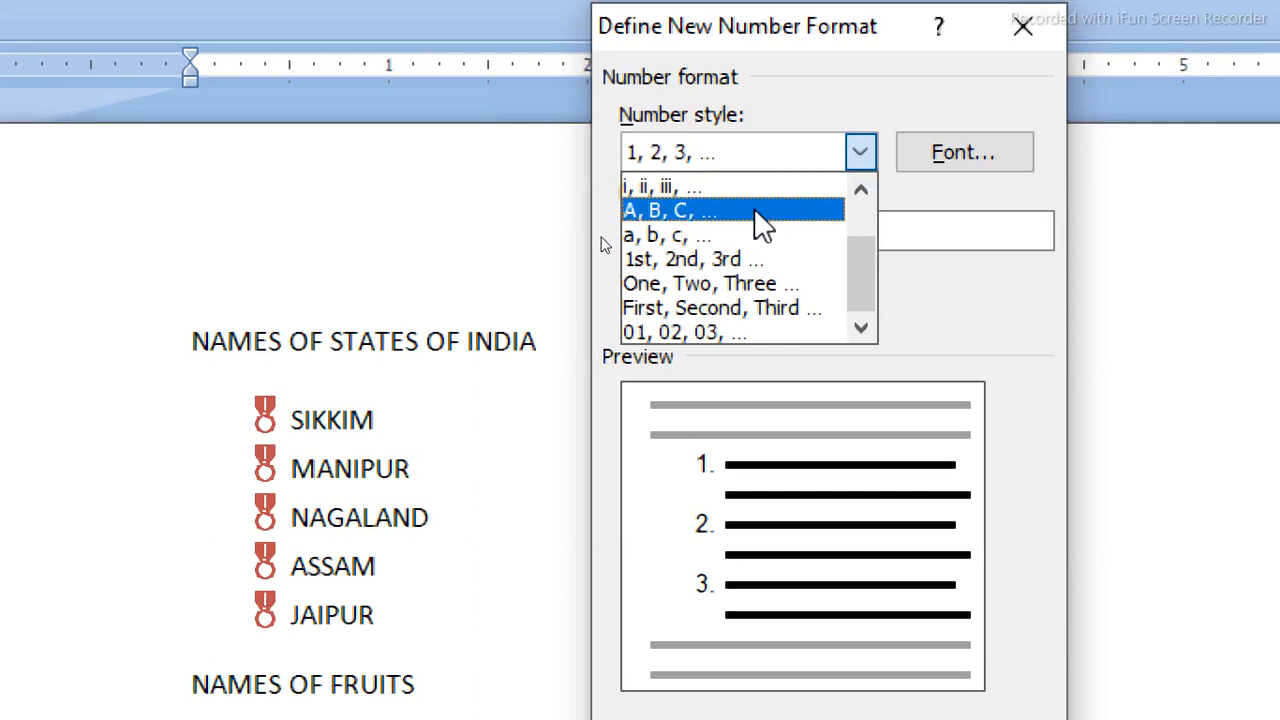
scroll(760, 220, "up", 1)
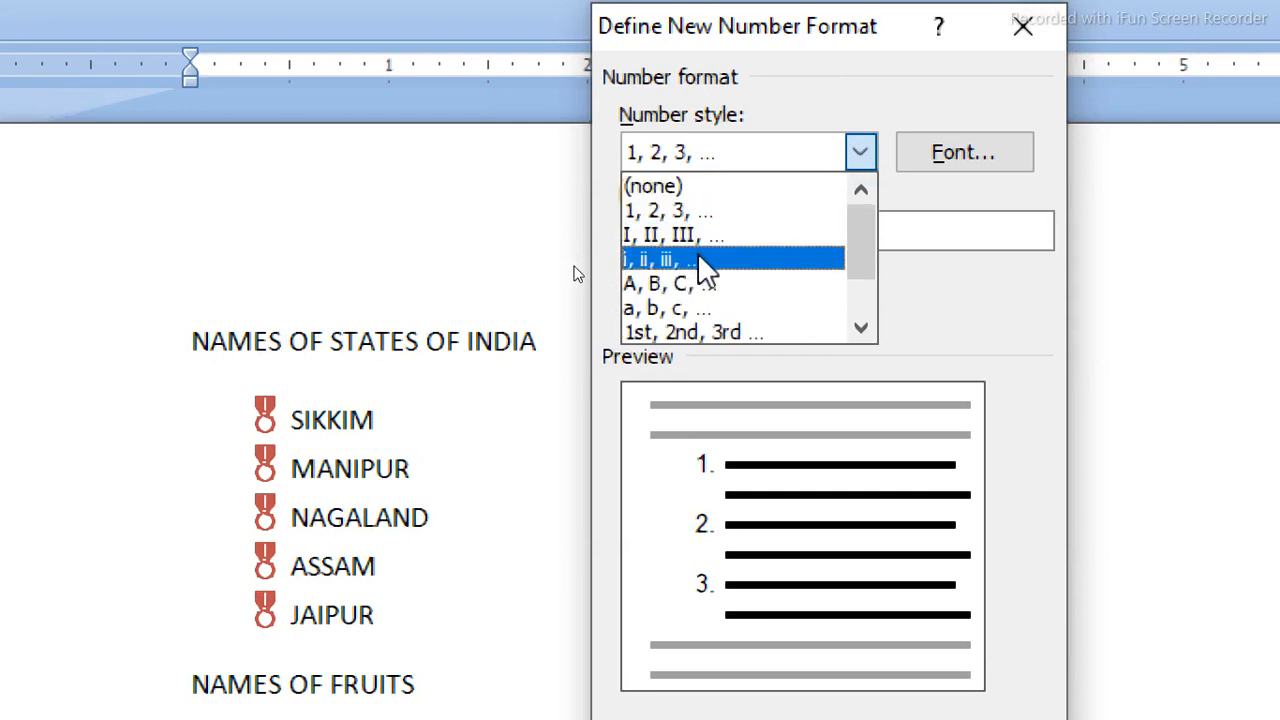
scroll(749, 345, "down", 1)
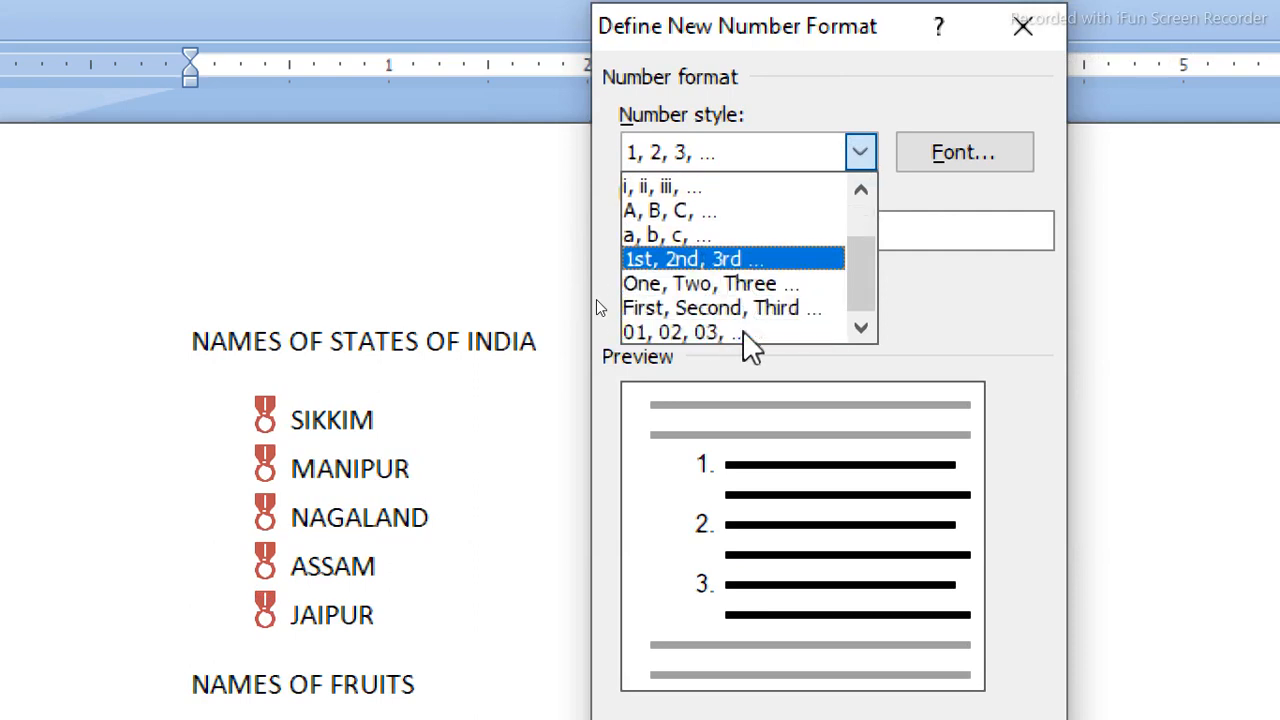
scroll(745, 334, "up", 1)
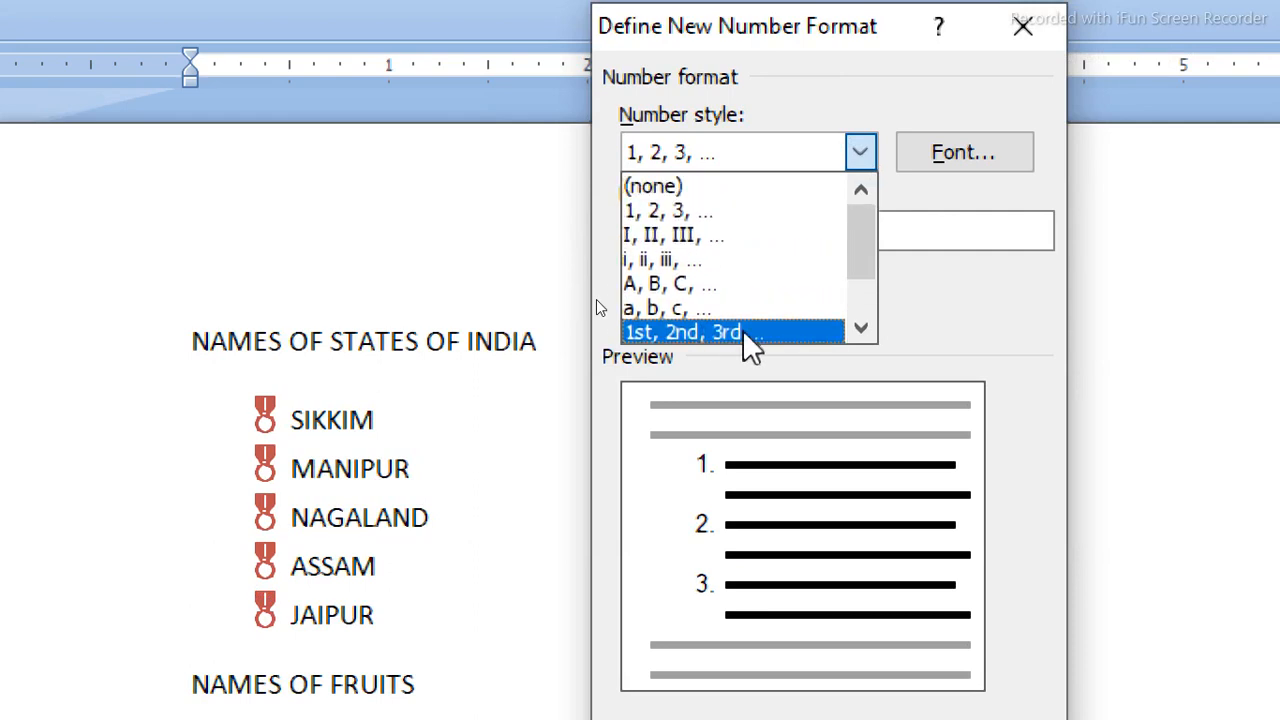
left_click(703, 207)
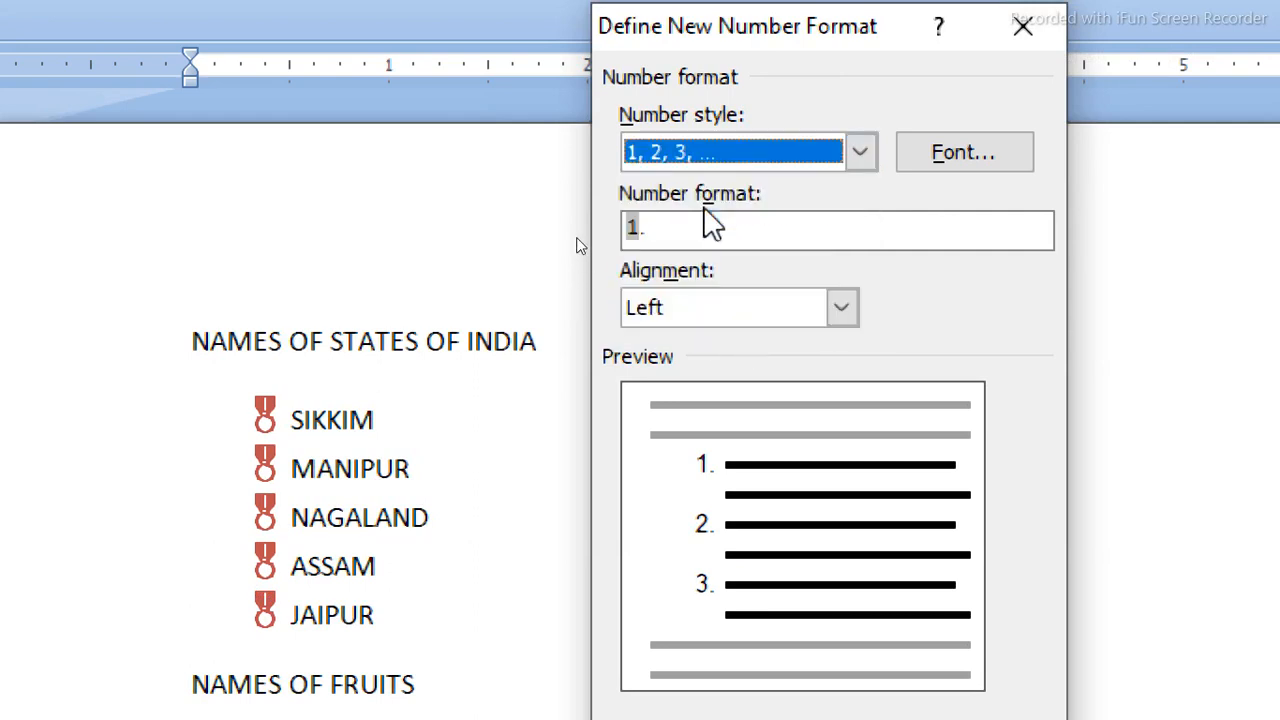
left_click(937, 155)
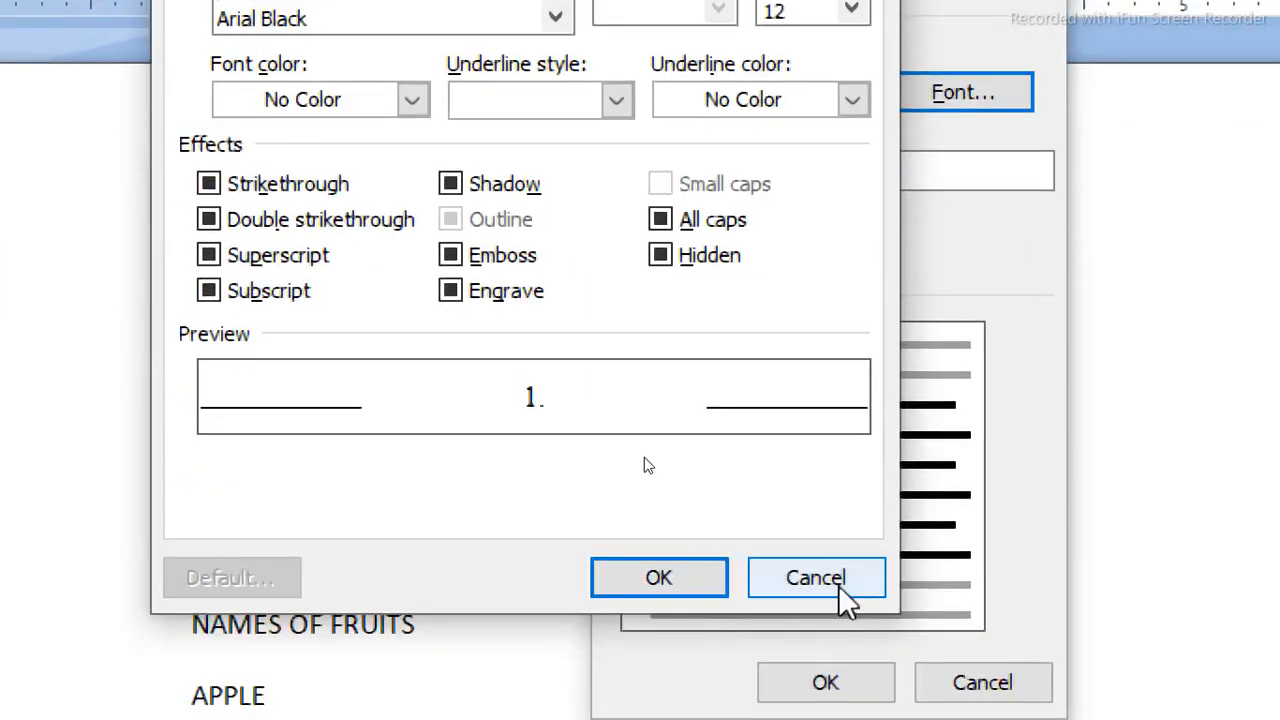
left_click(840, 585)
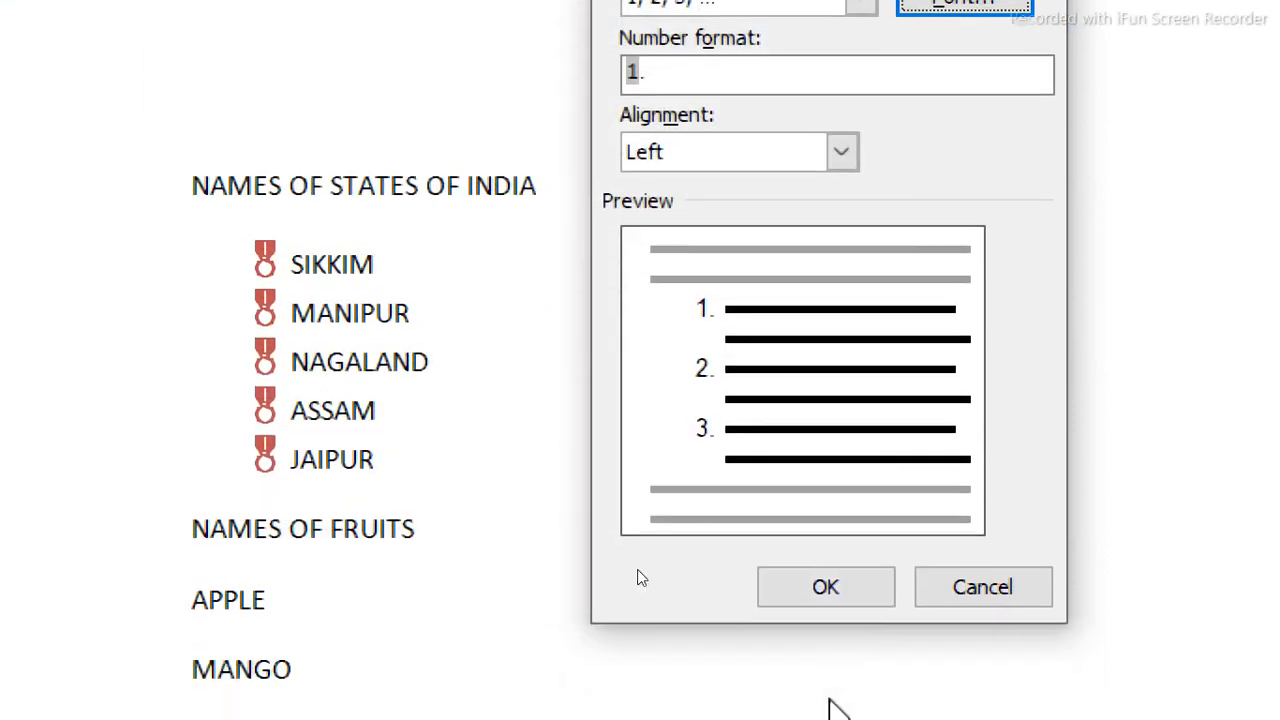
left_click(877, 588)
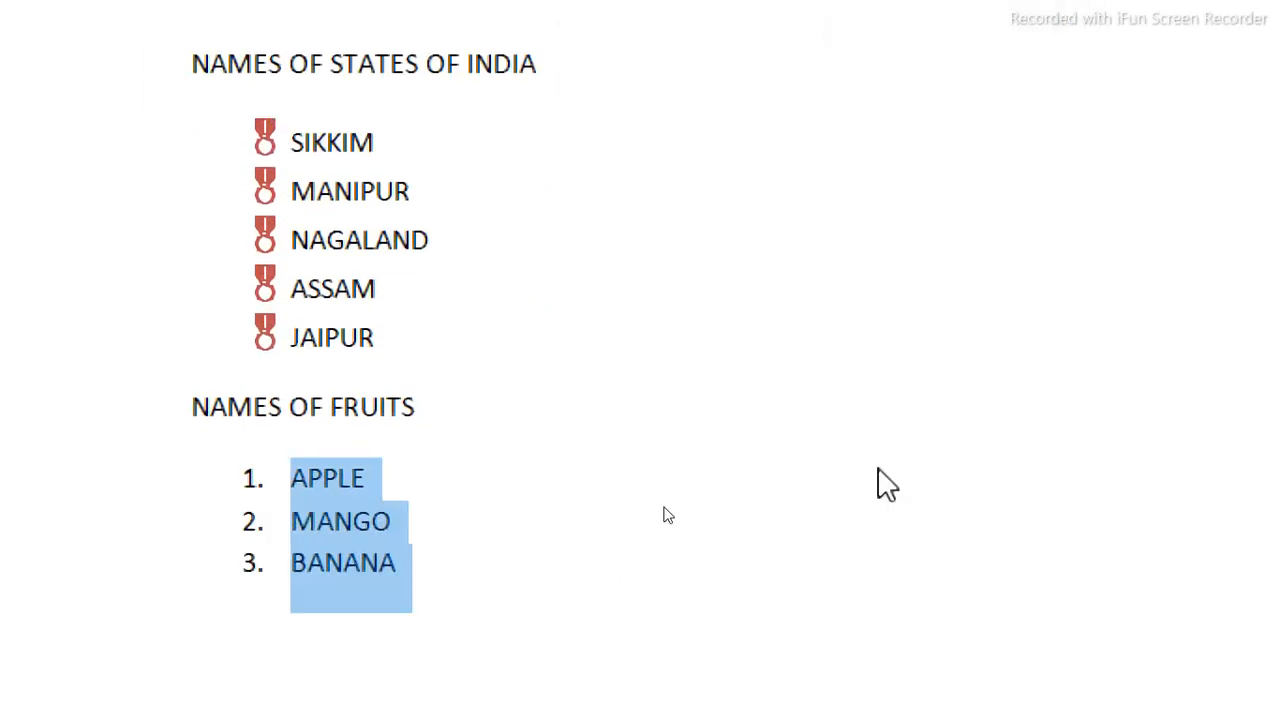
Add GUAVA and GRAPES as numbered items below BANANA and end the numbered list after GRAPES.
left_click(481, 562)
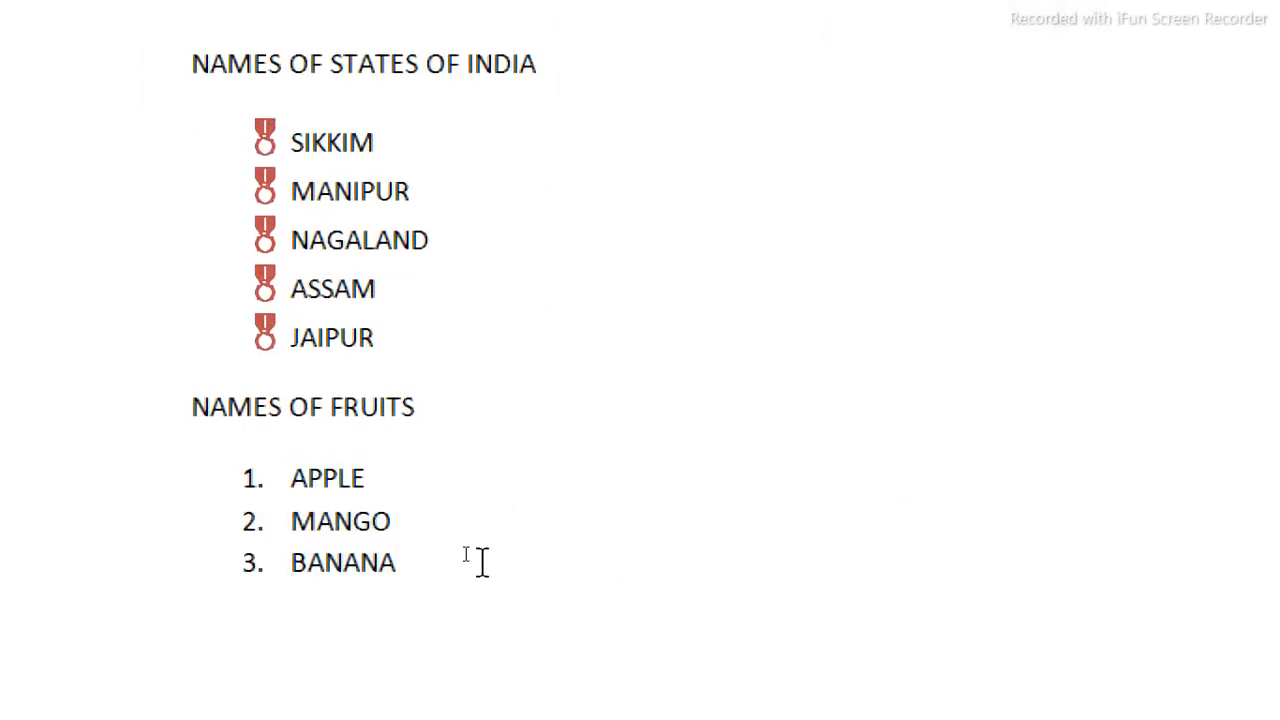
key("Return")
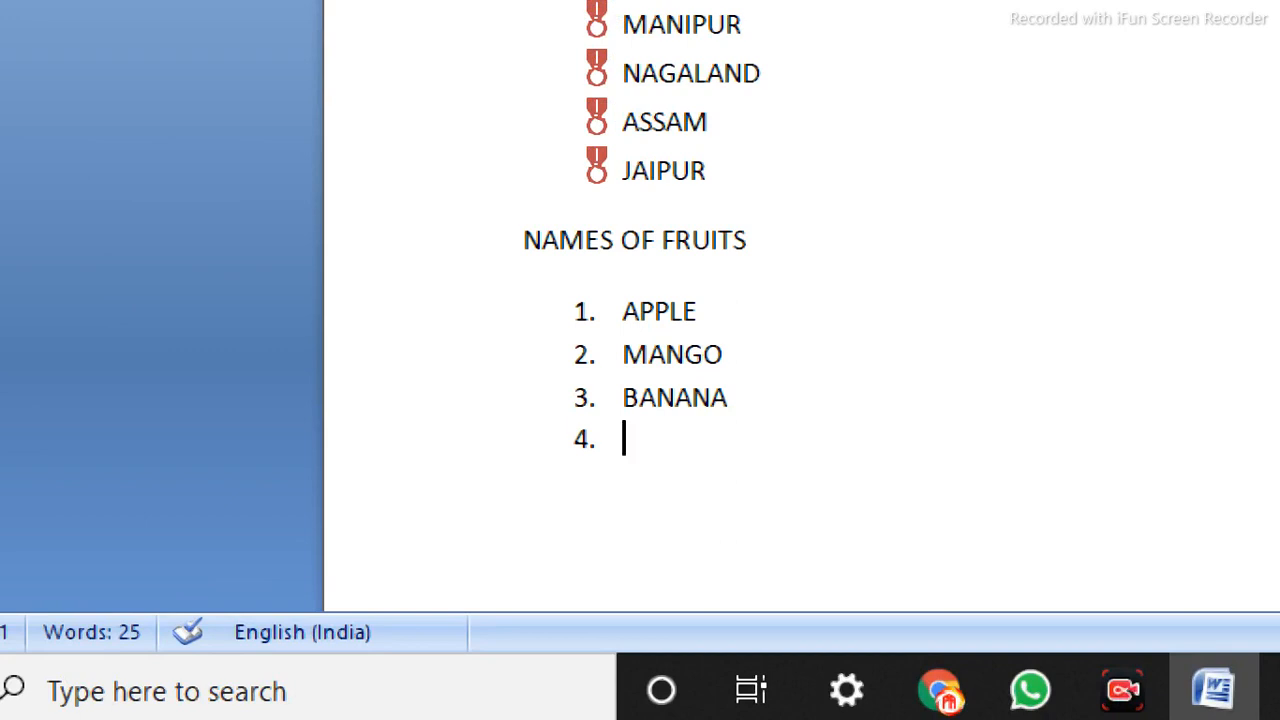
type("GUAVA")
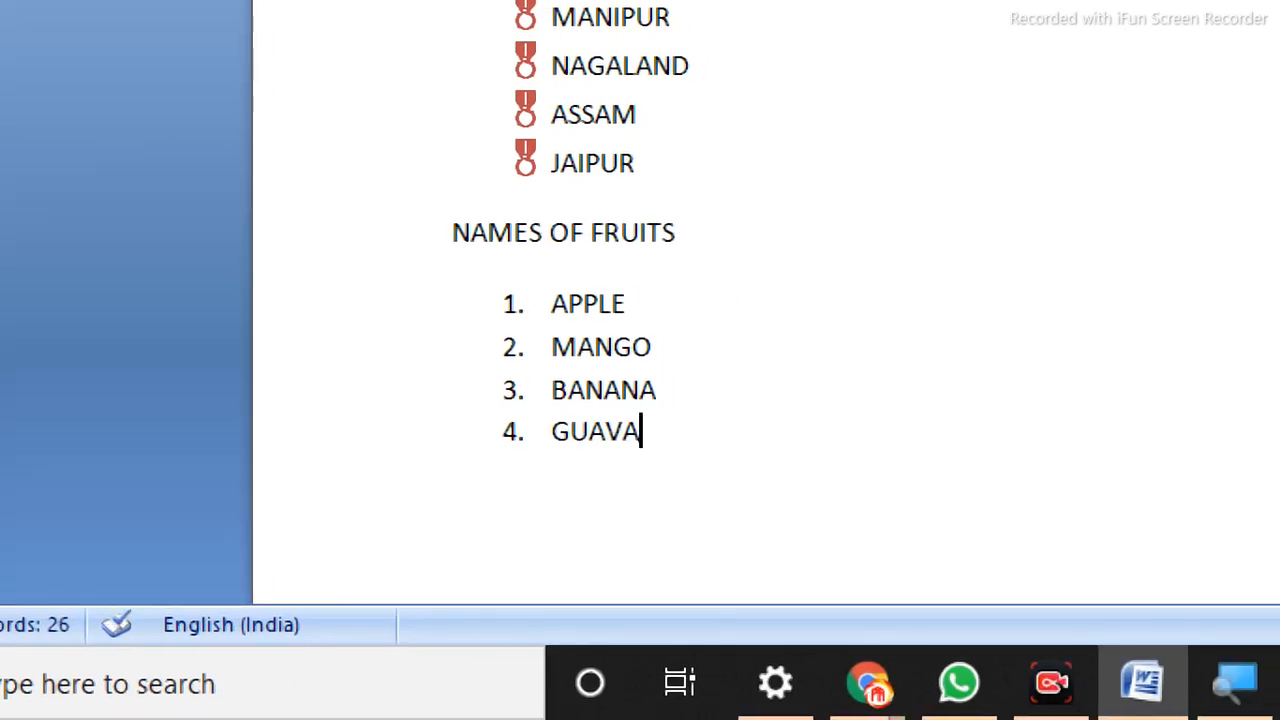
key("Return")
type("GRP")
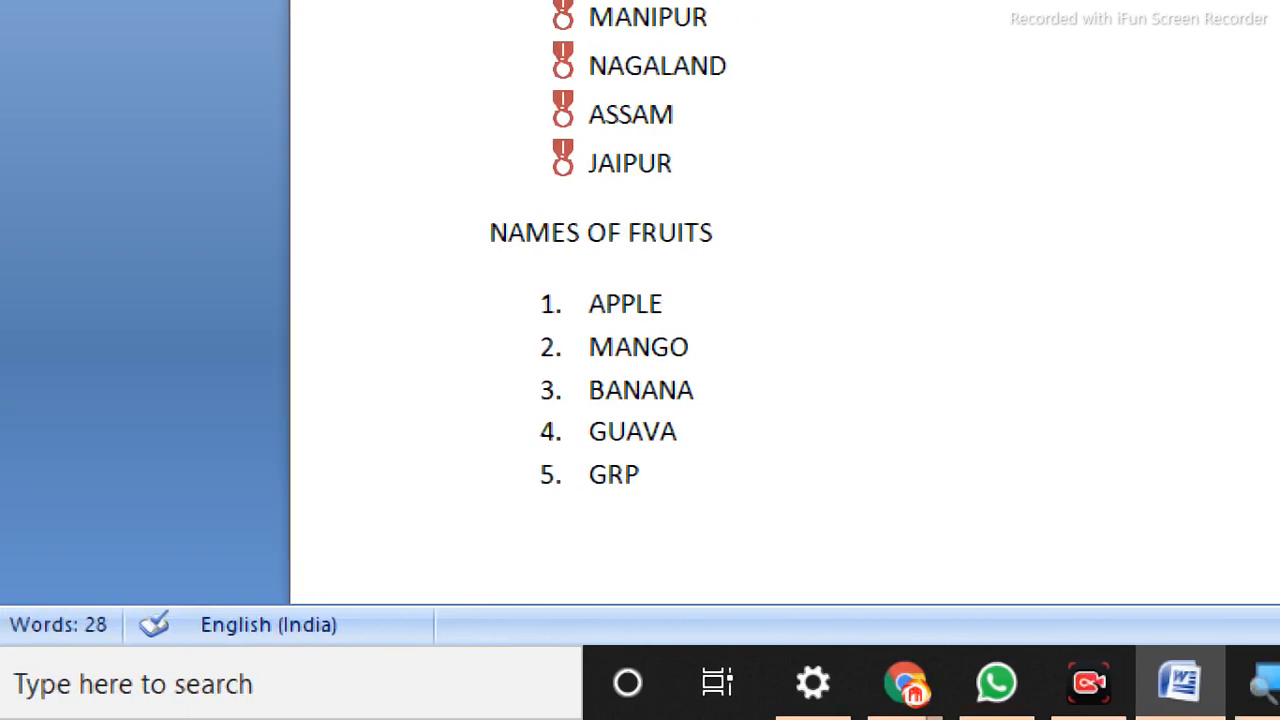
key("BackSpace")
type("APES")
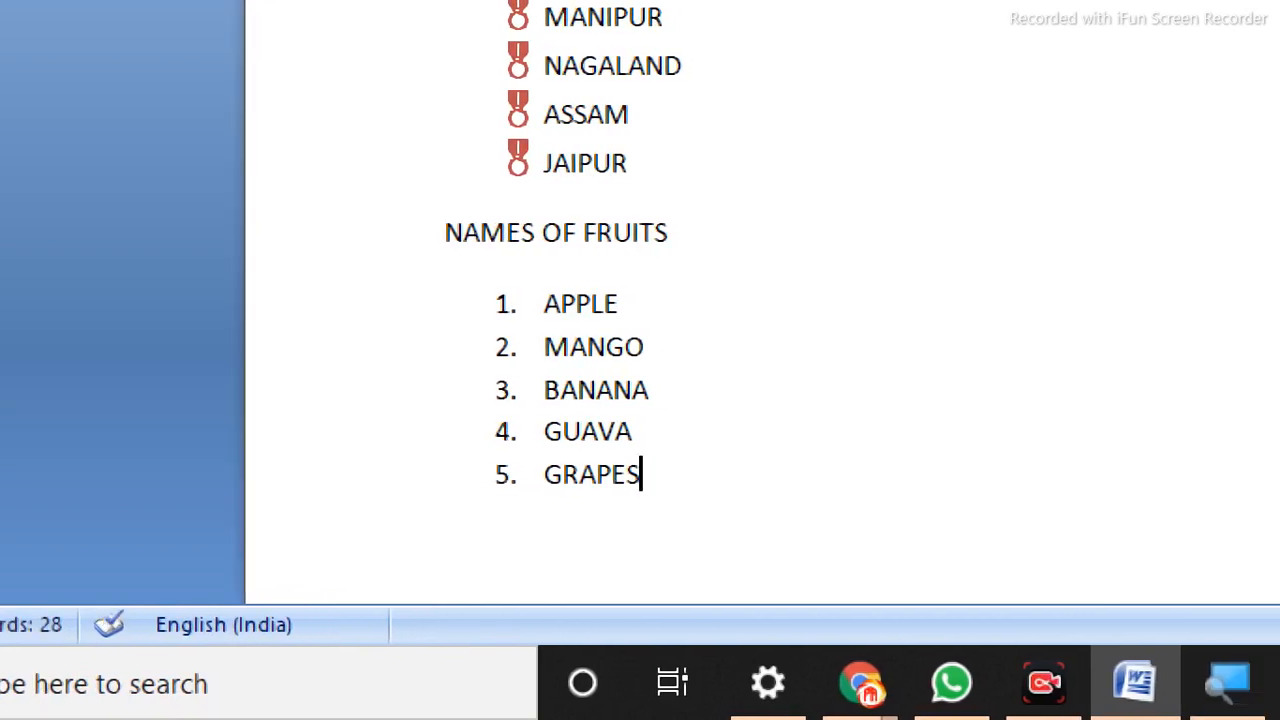
key("Return")
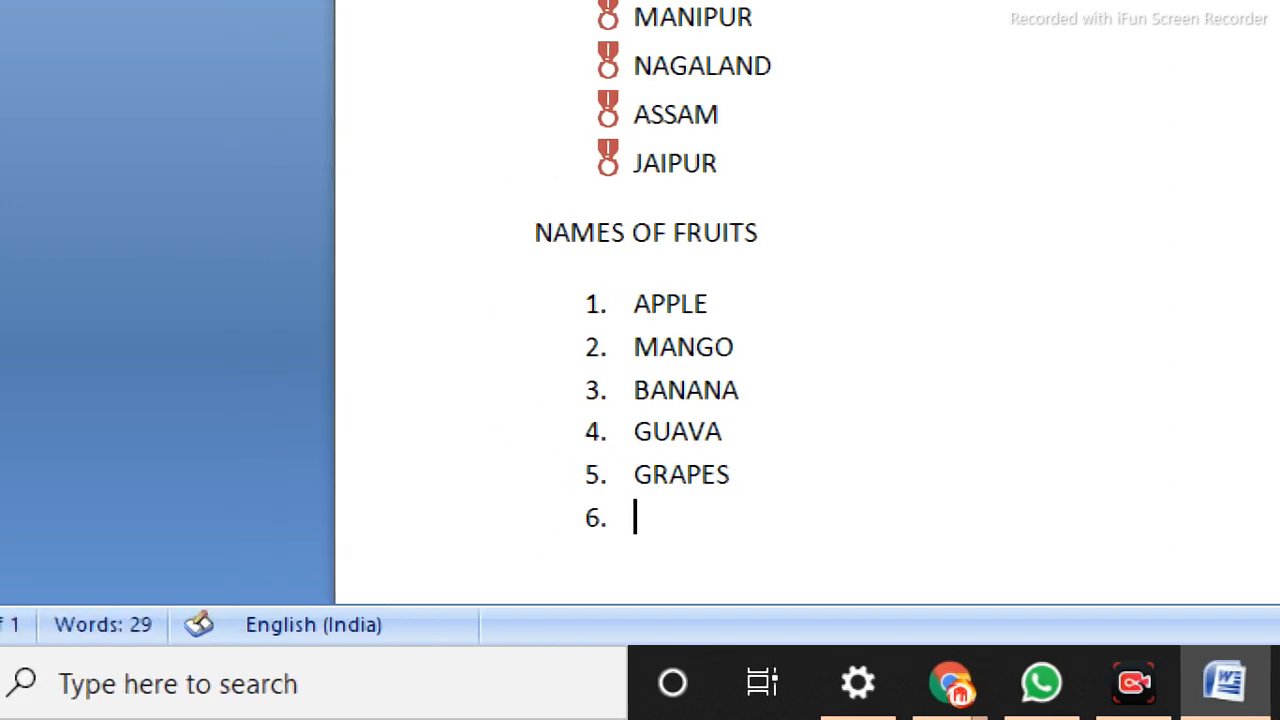
key("BackSpace")
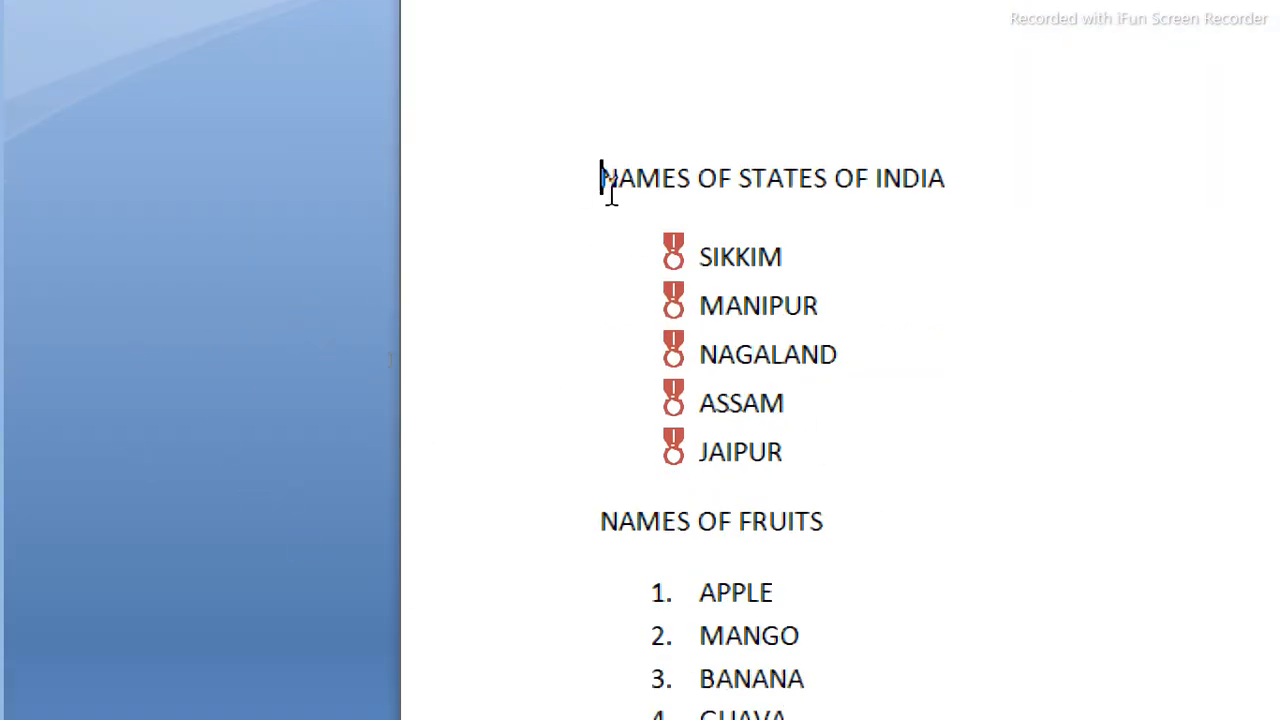
Delete both lists and their headings to clear the whole document.
left_click_drag(605, 188, 1143, 700)
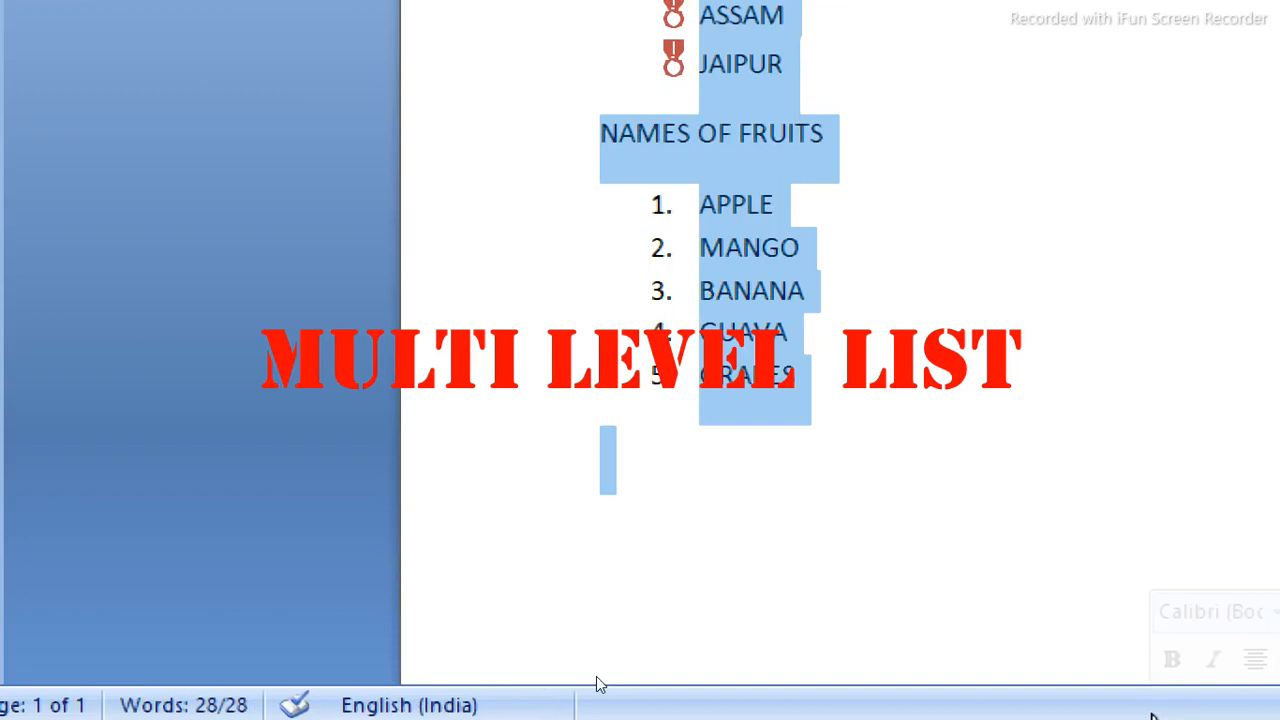
key("Delete")
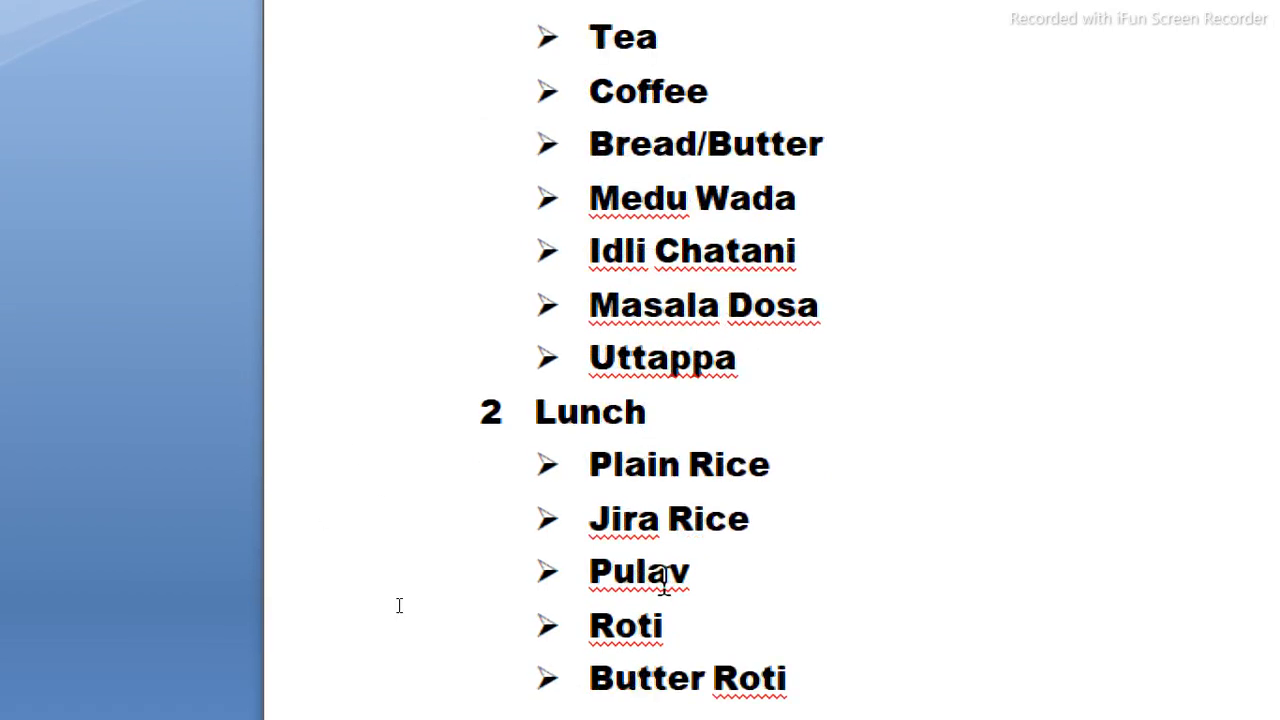
Examine the numbered categories and bulleted dishes in the restaurant menu assignment, and minimize that document to return to Document1.
scroll(706, 443, "down", 3)
scroll(708, 310, "up", 1)
scroll(848, 408, "down", 3)
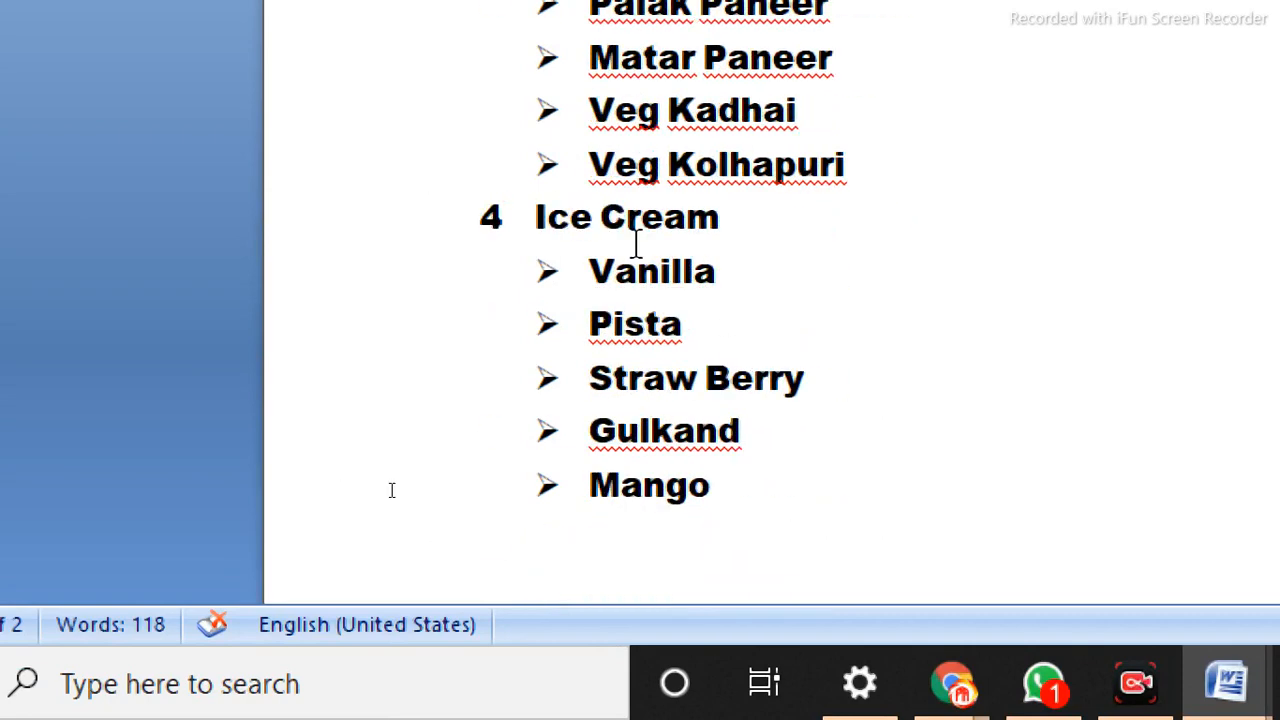
scroll(720, 531, "down", 1)
scroll(720, 531, "up", 8)
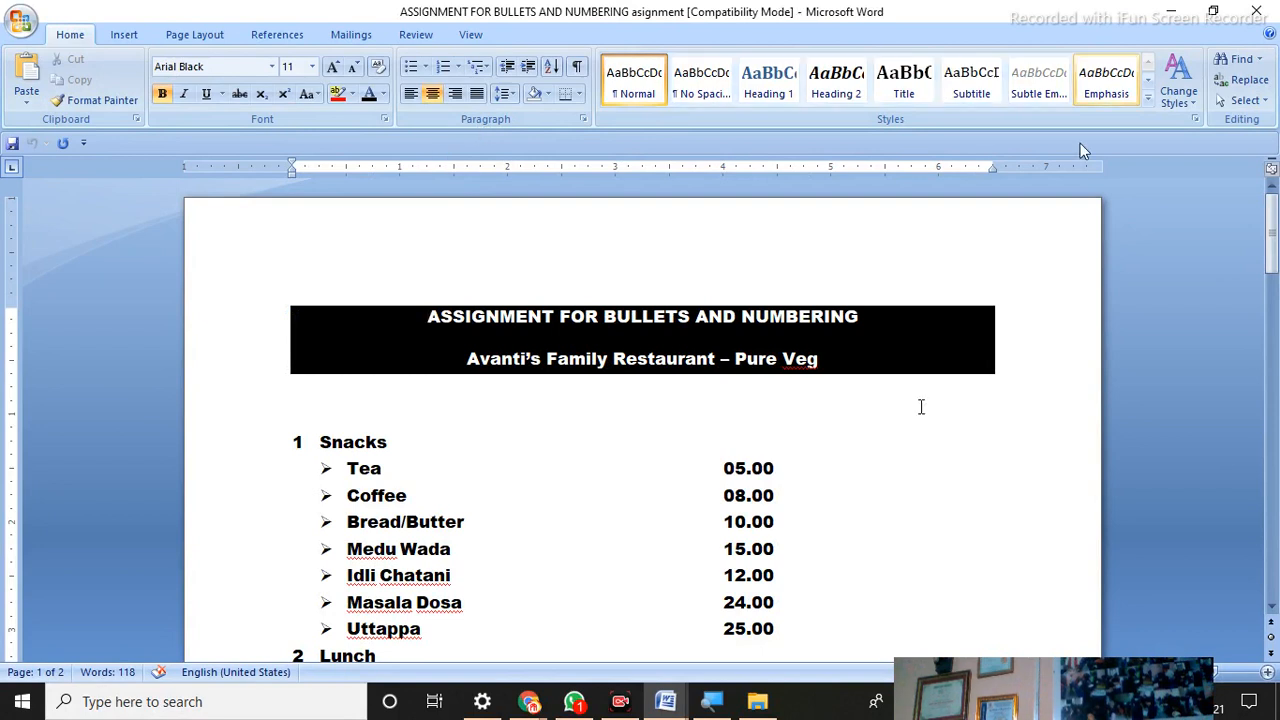
left_click(1174, 13)
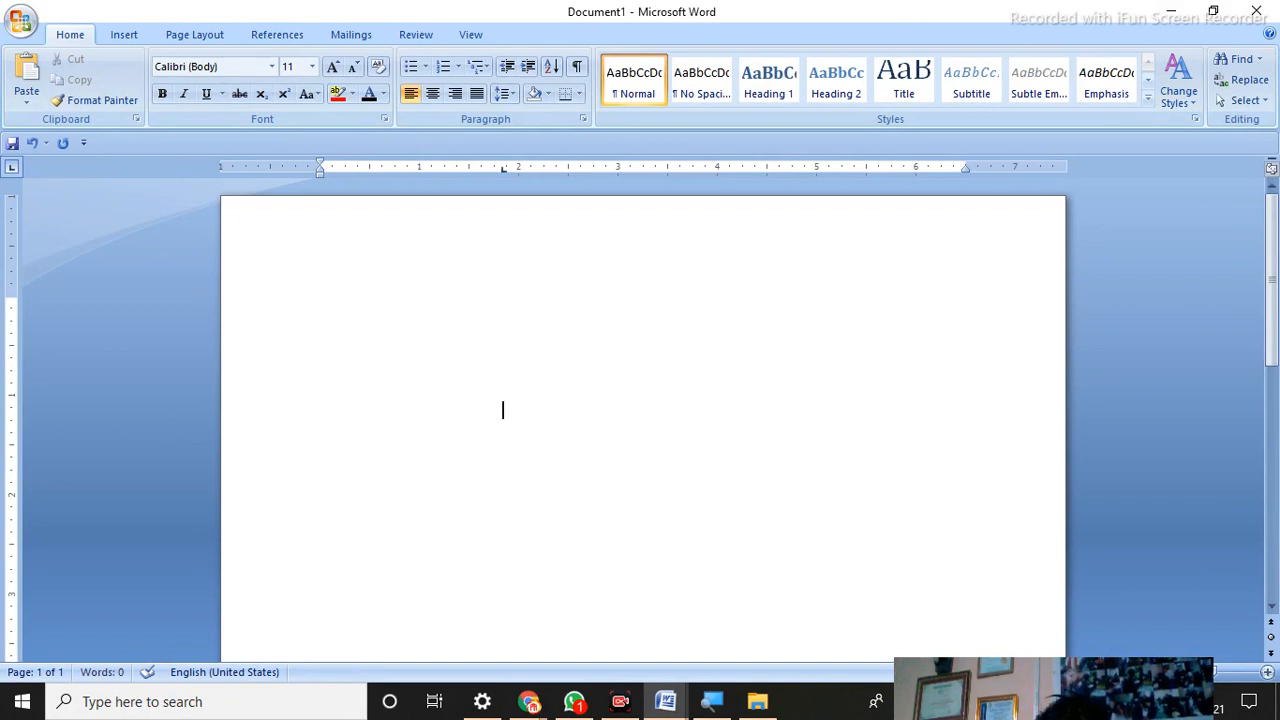
Enter the heading PARTS OF COMPUTER at the start of the empty document, with HARDWARE on the line below.
key("ctrl+z")
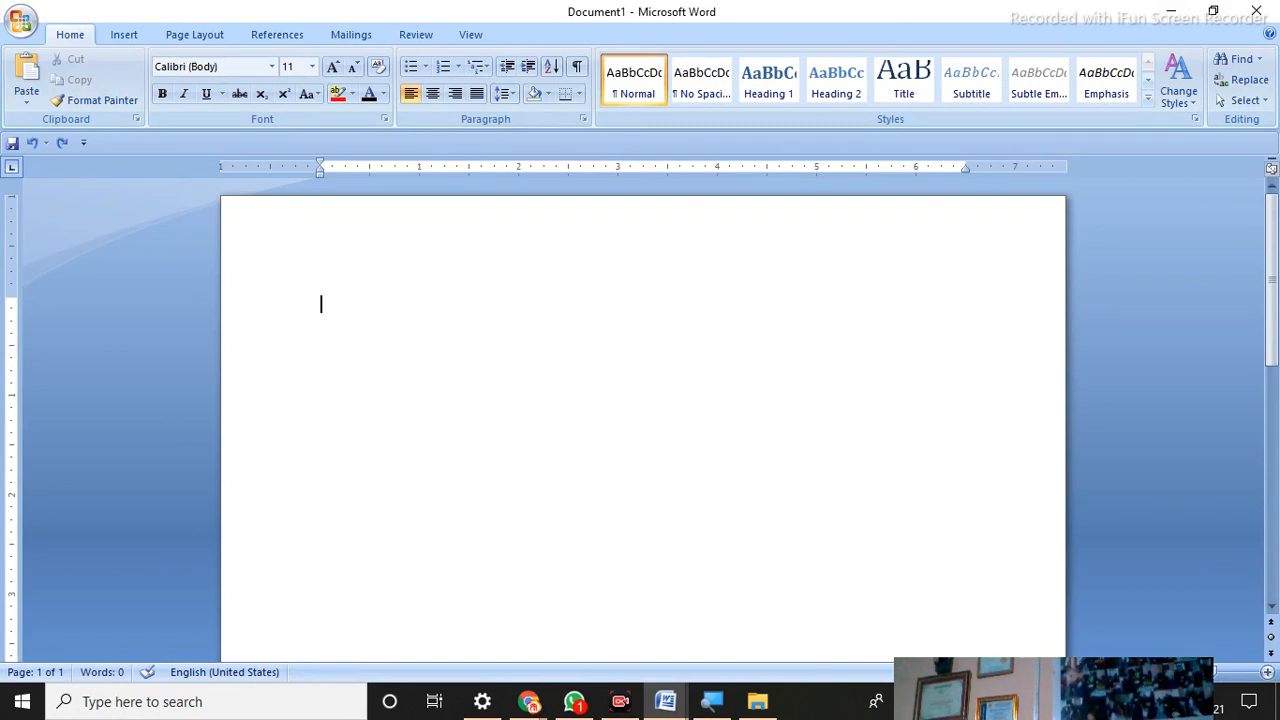
type("PATRS OF COMPUTER")
key("Return")
type("HARDWARE")
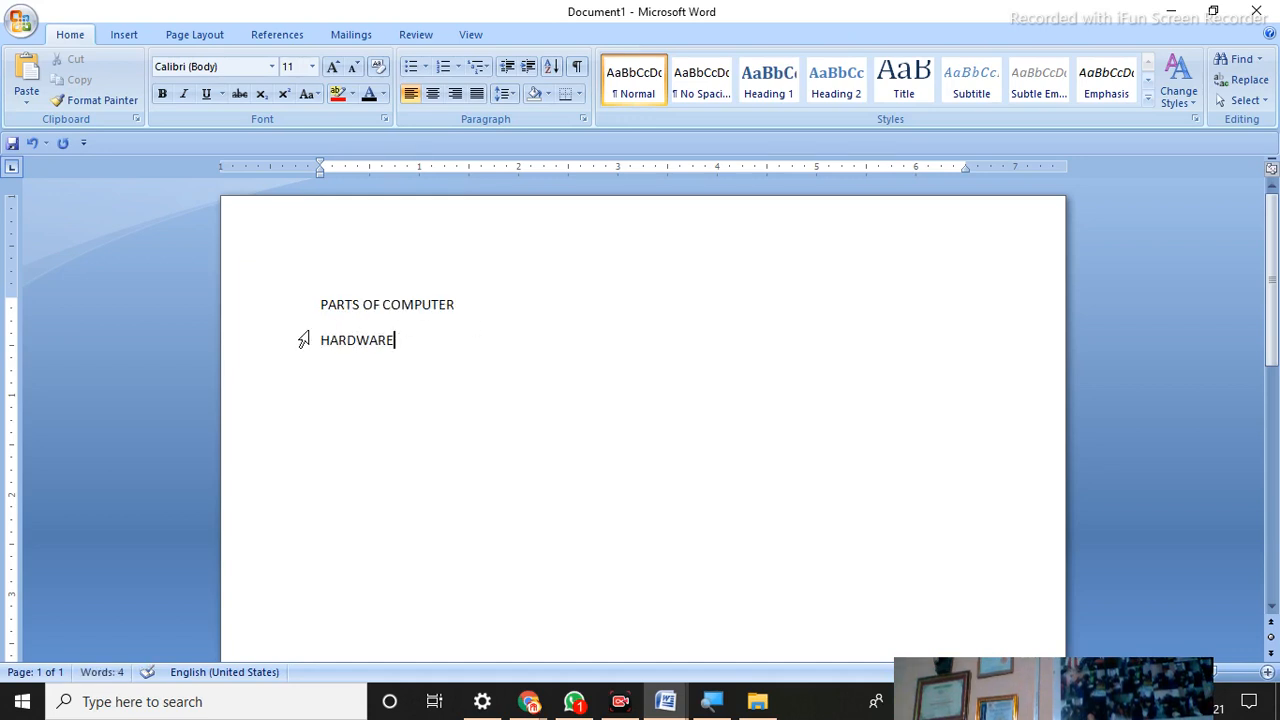
Select the HARDWARE line and open the definition of a new multilevel list for it.
left_click_drag(320, 345, 398, 352)
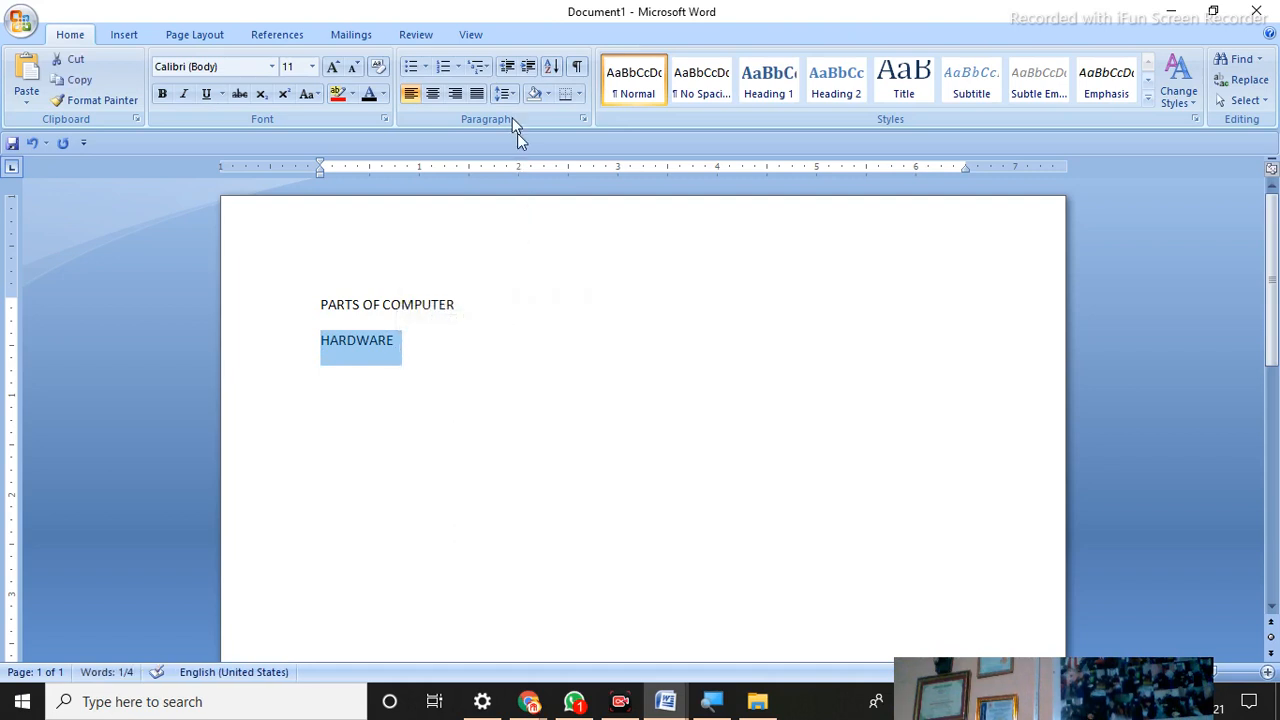
left_click(486, 67)
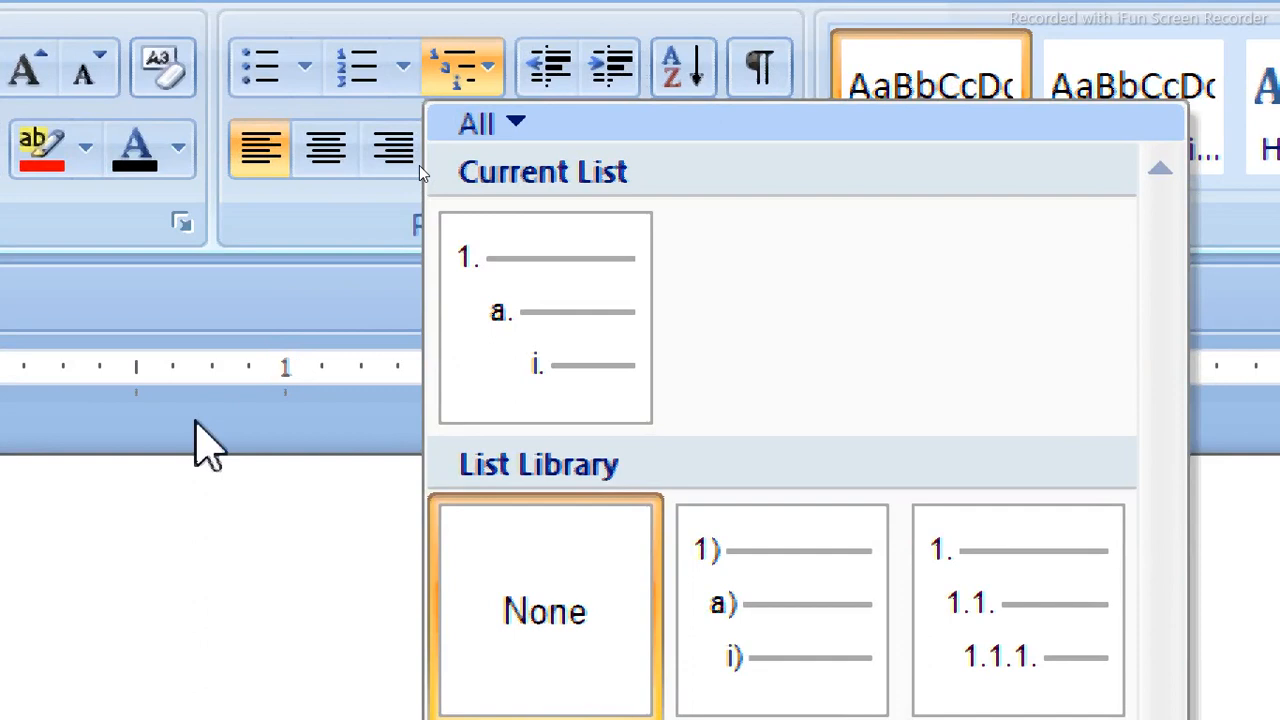
left_click(323, 309)
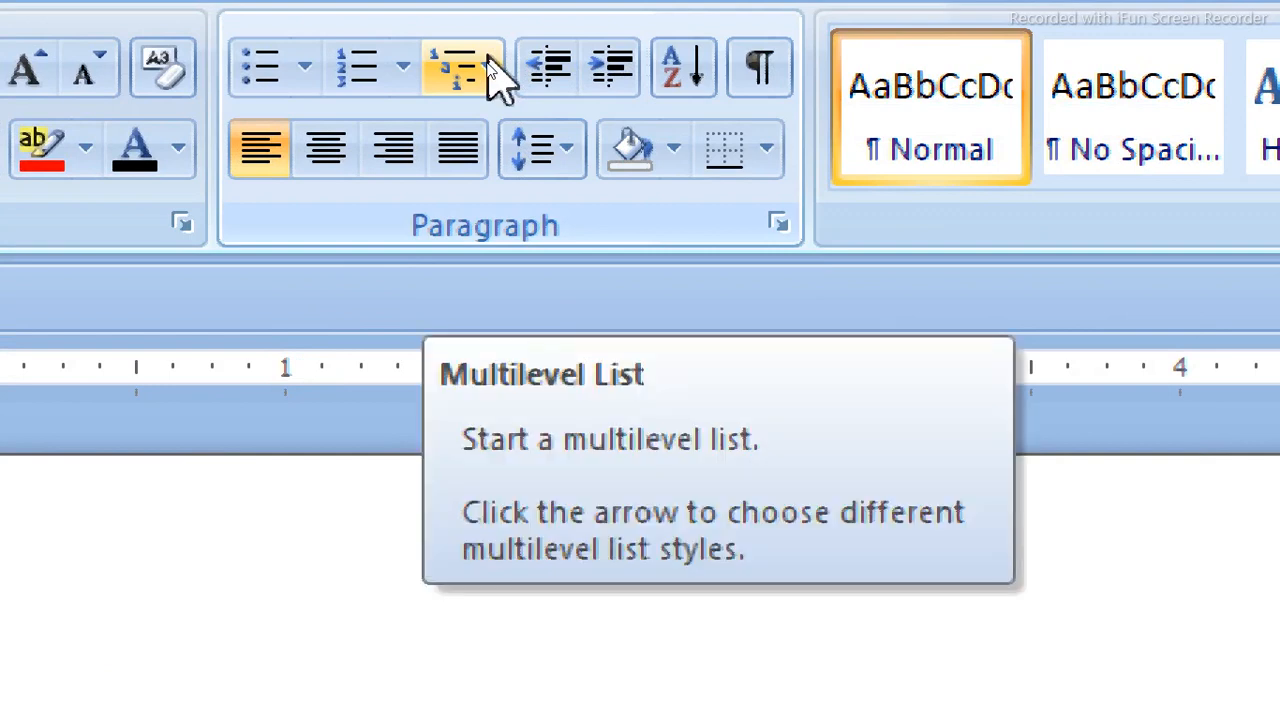
left_click(489, 60)
left_click(489, 60)
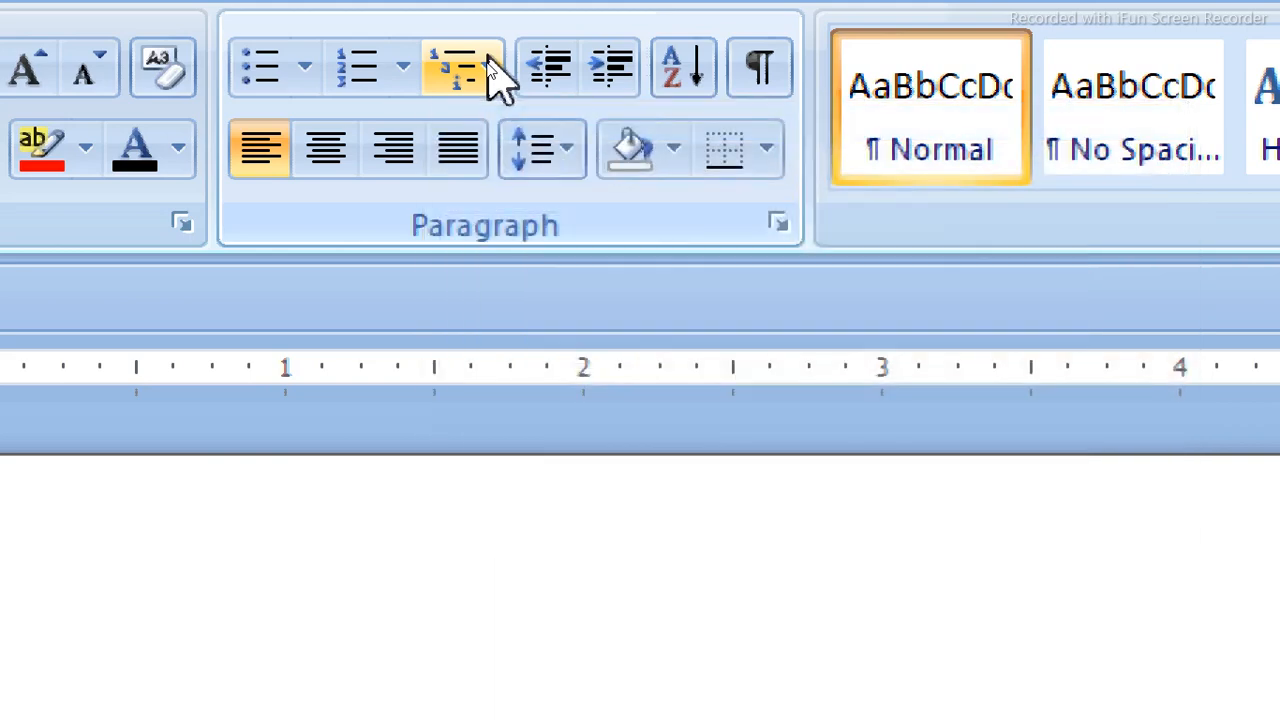
left_click(490, 62)
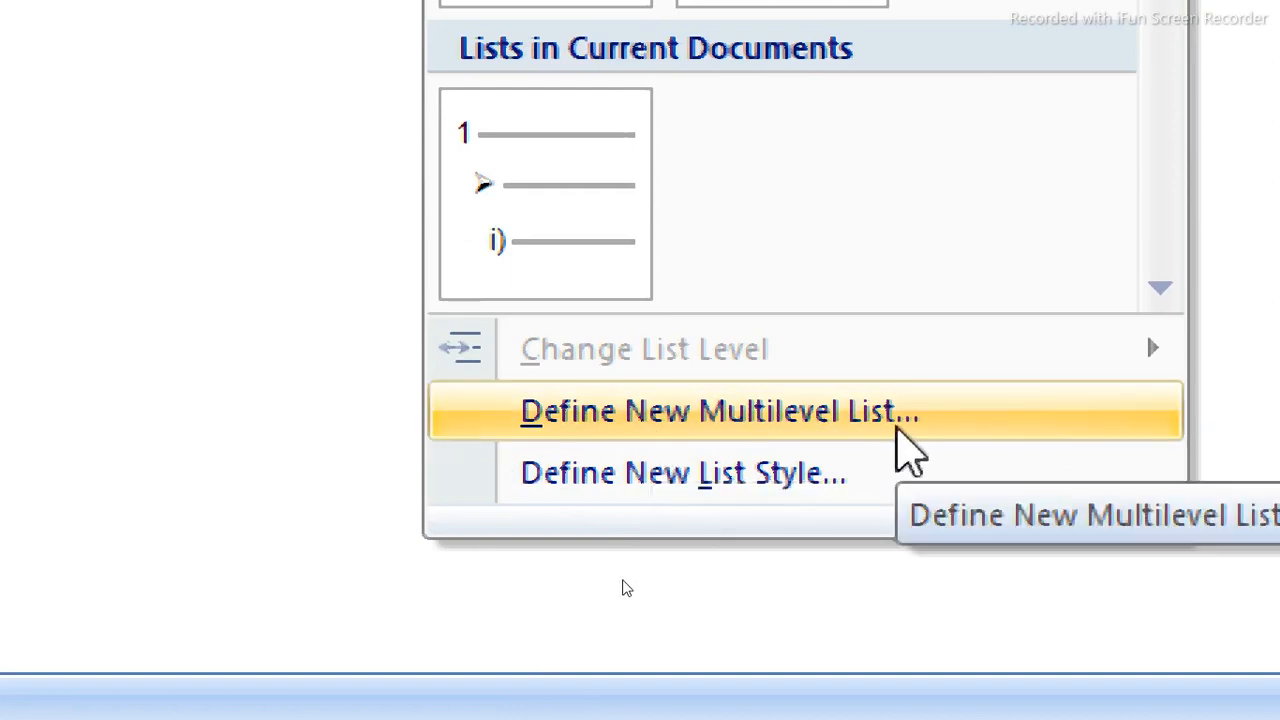
left_click(897, 430)
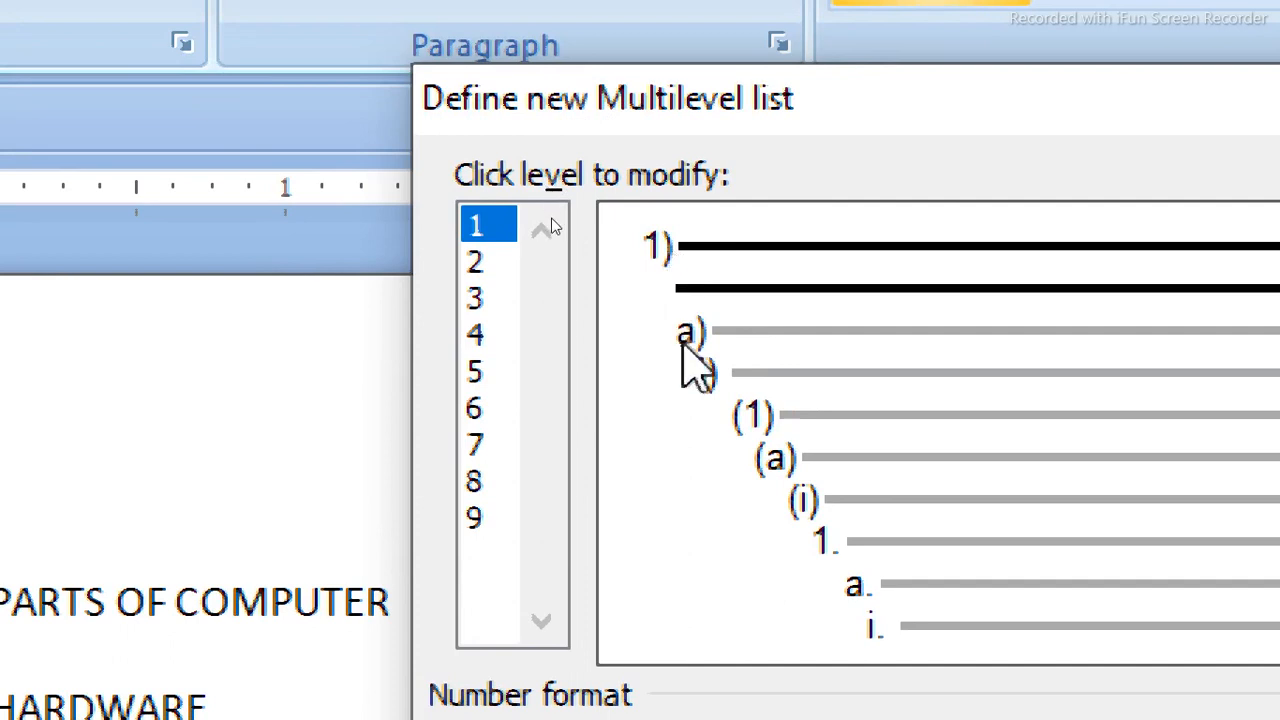
Compare levels 1 and 2 of the new multilevel list in the preview, leaving level 2 selected.
left_click(478, 263)
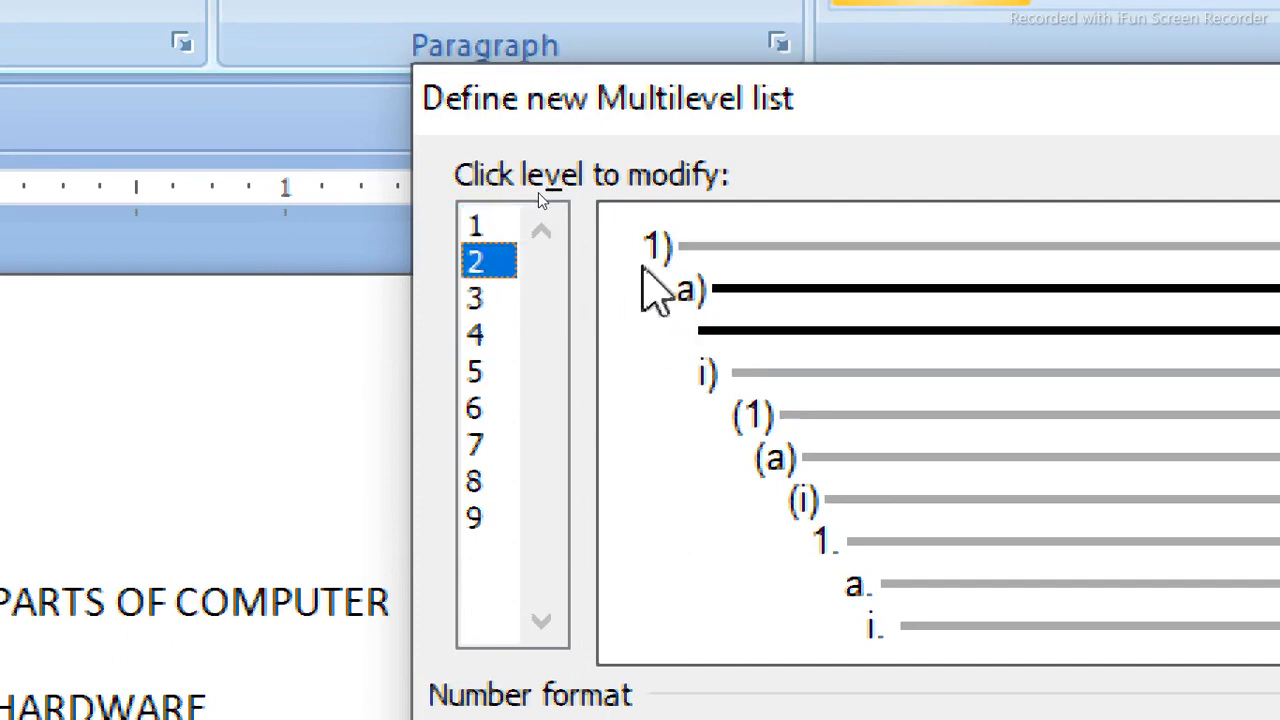
left_click(500, 232)
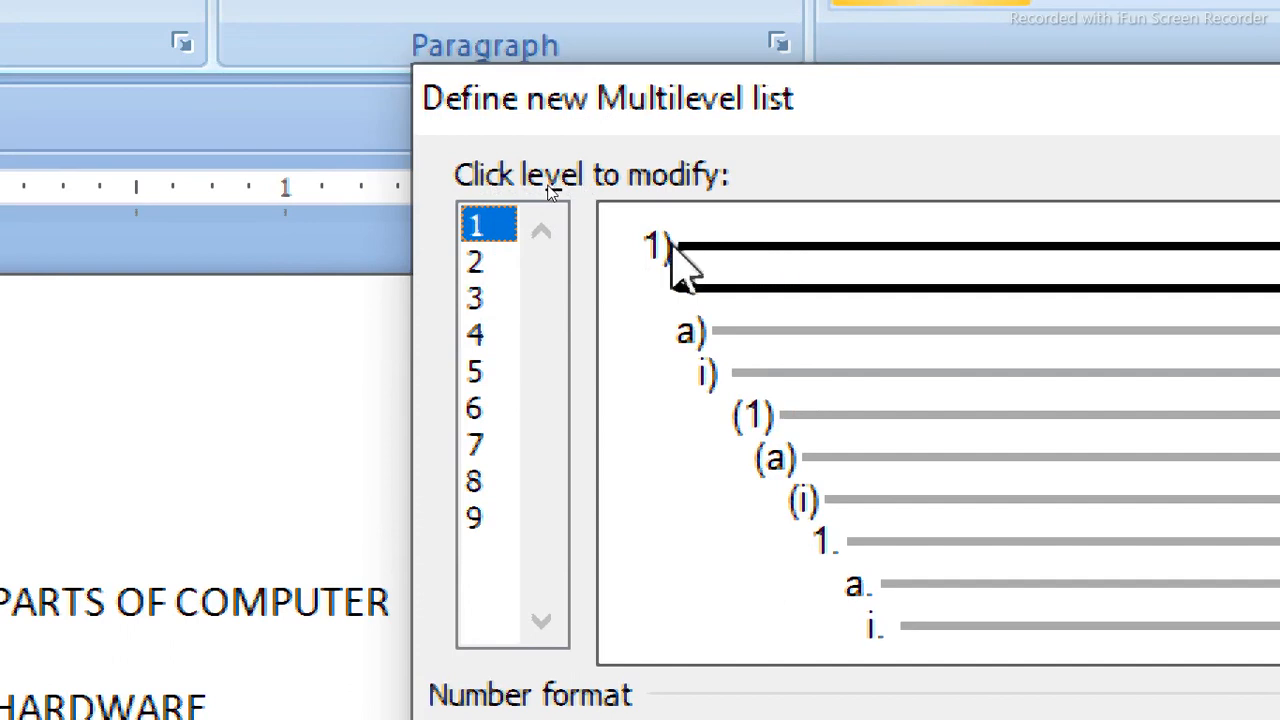
left_click(478, 263)
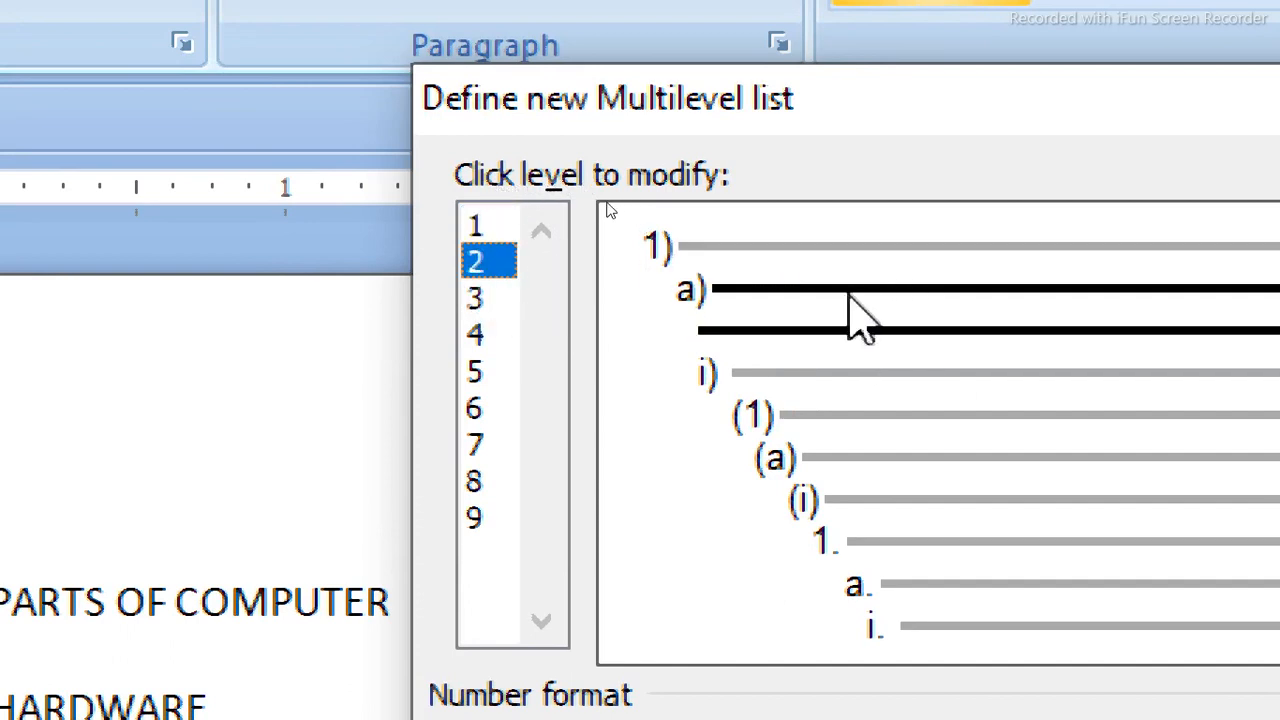
Set the number style of level 1 in the new multilevel list to I, II, III.
left_click(477, 226)
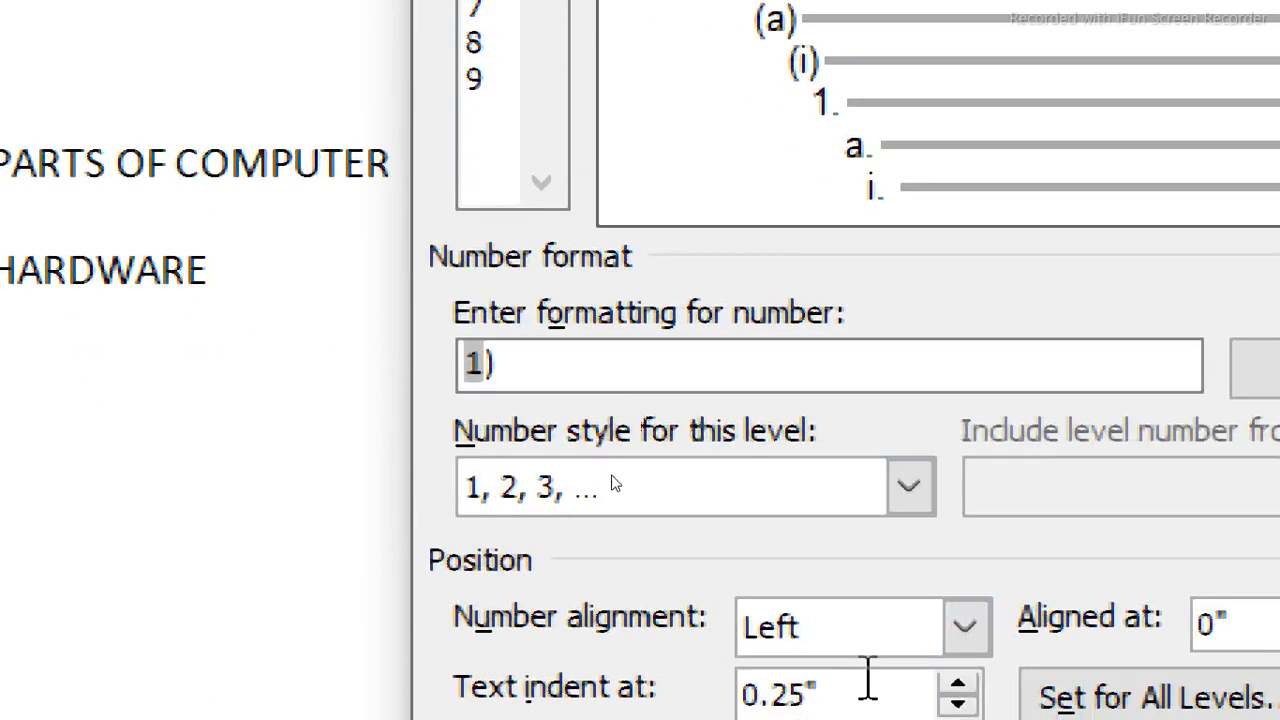
left_click(908, 484)
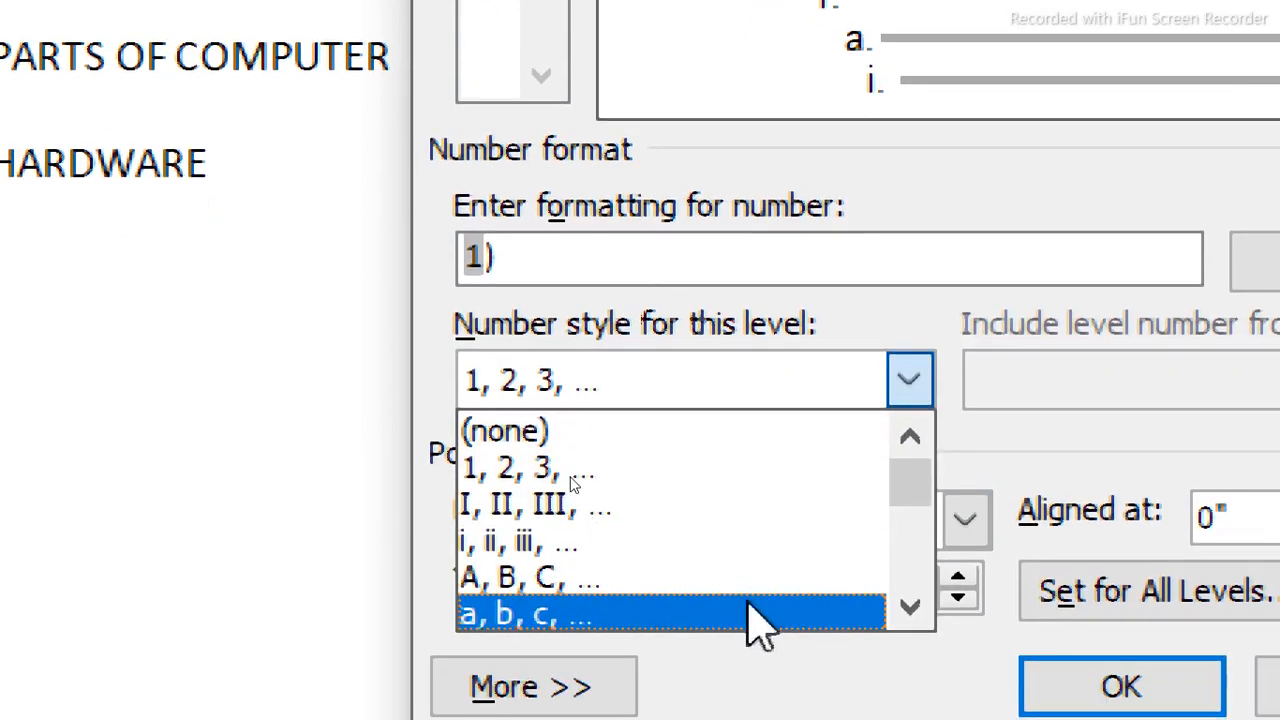
left_click(712, 507)
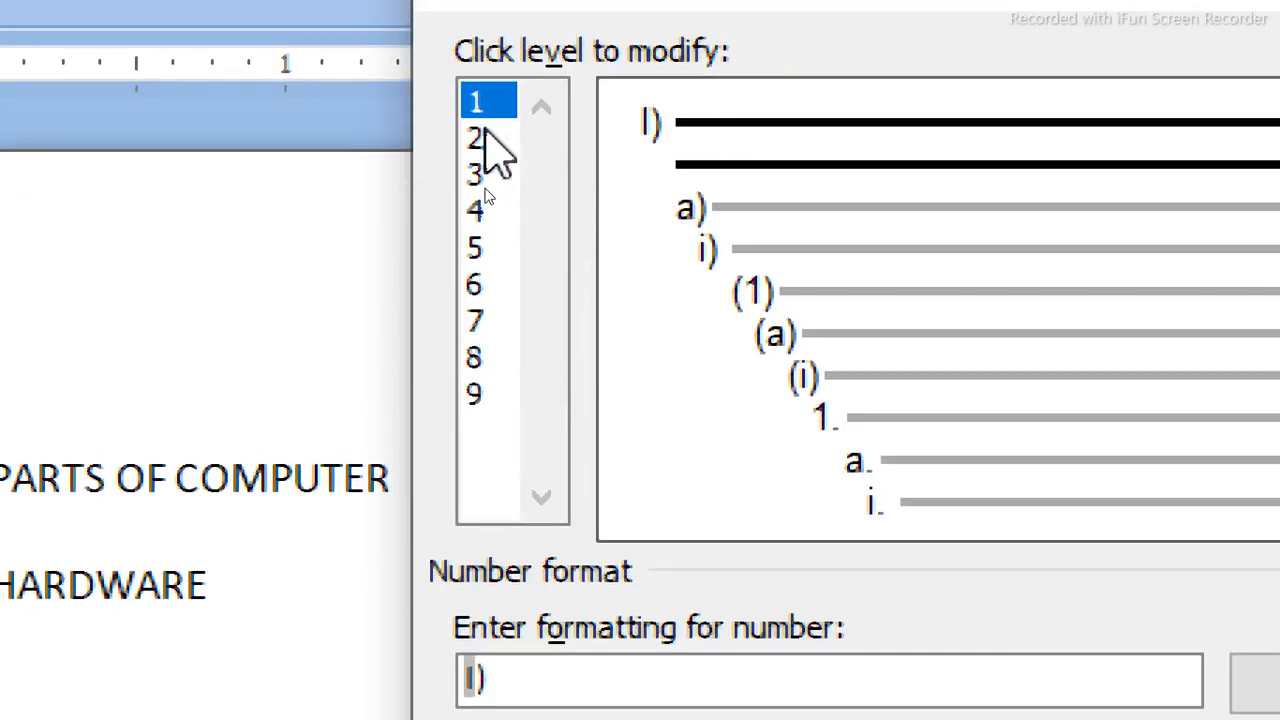
Replace the level 2 numbering with a new bullet using the Webdings check mark, character code 97.
left_click(472, 130)
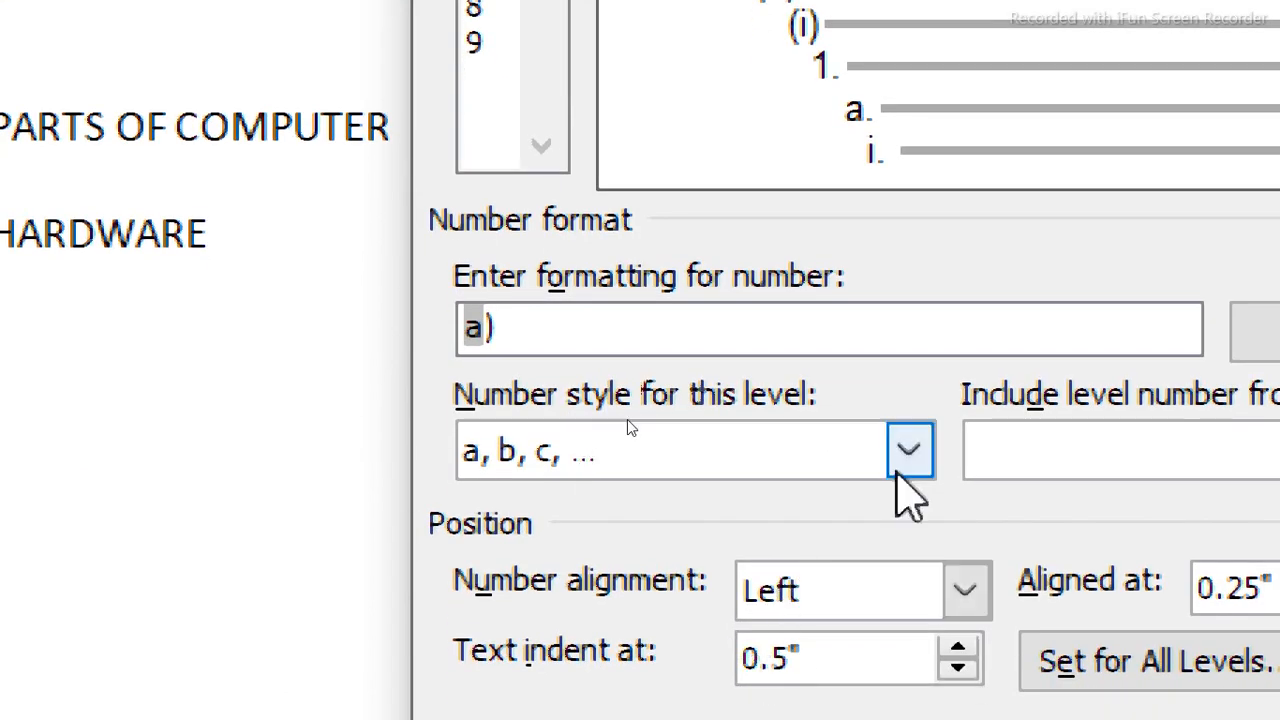
left_click(908, 450)
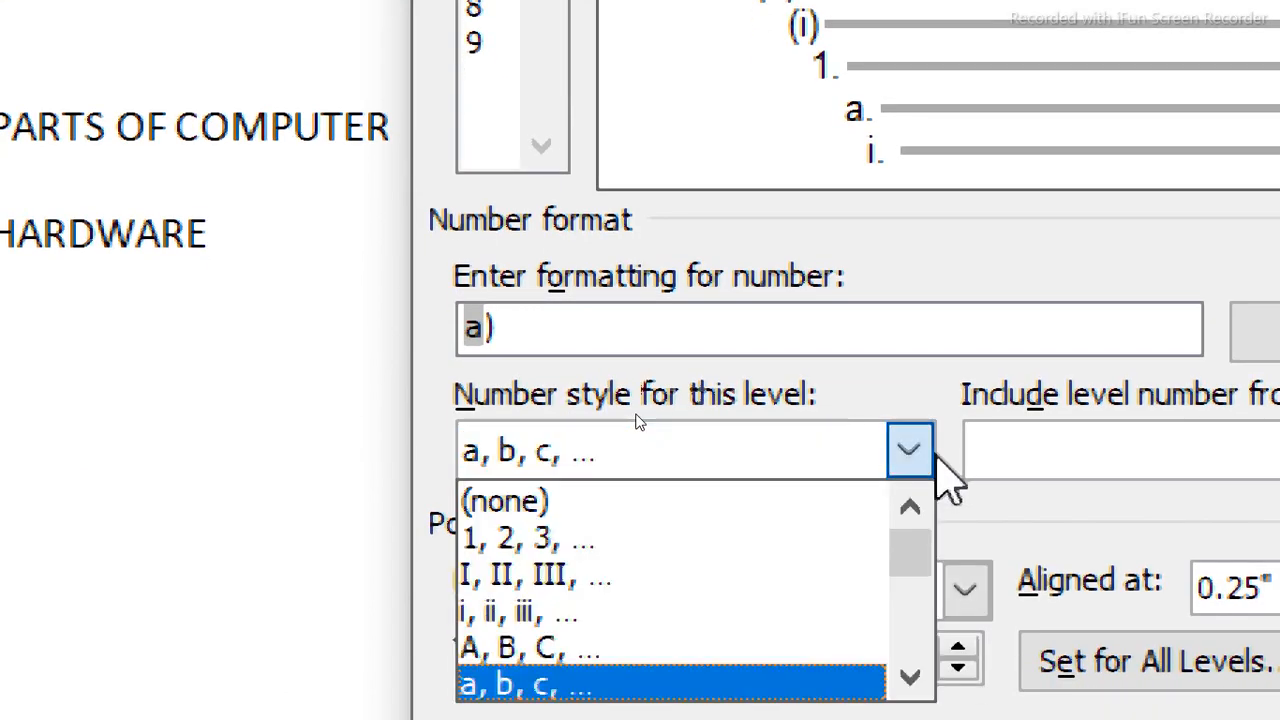
scroll(868, 575, "down", 1)
scroll(868, 573, "down", 5)
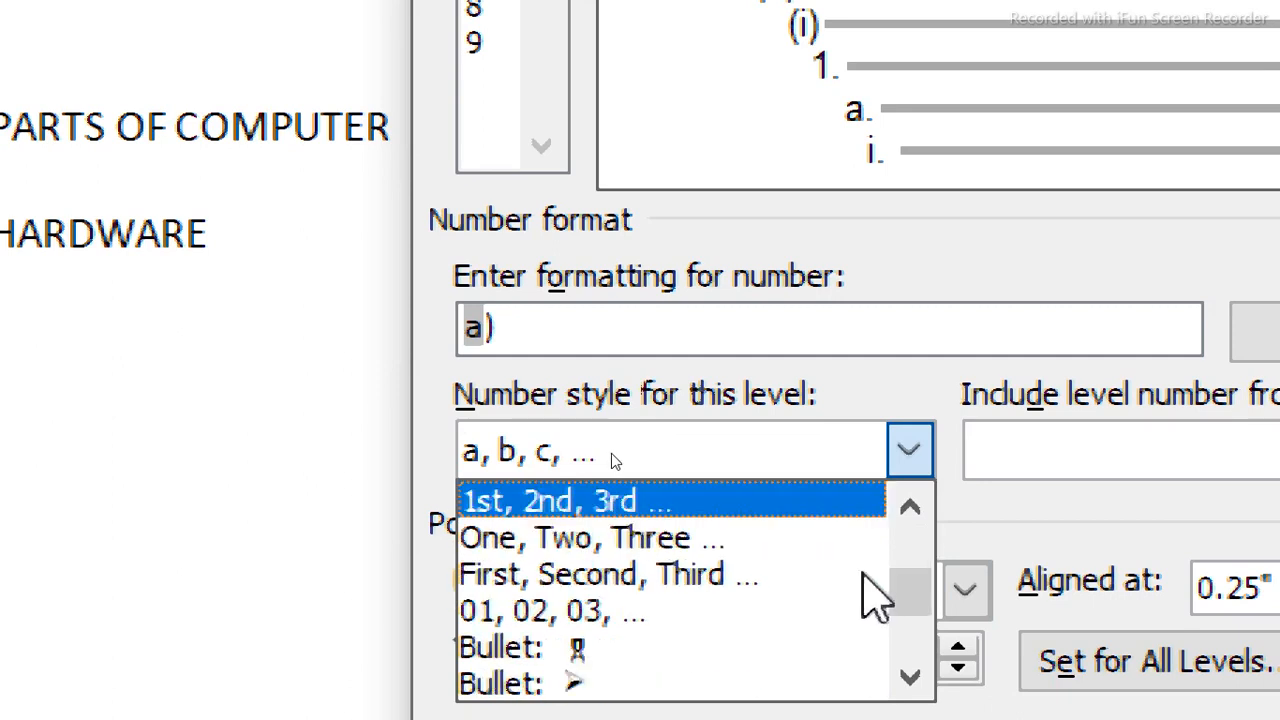
scroll(868, 595, "down", 2)
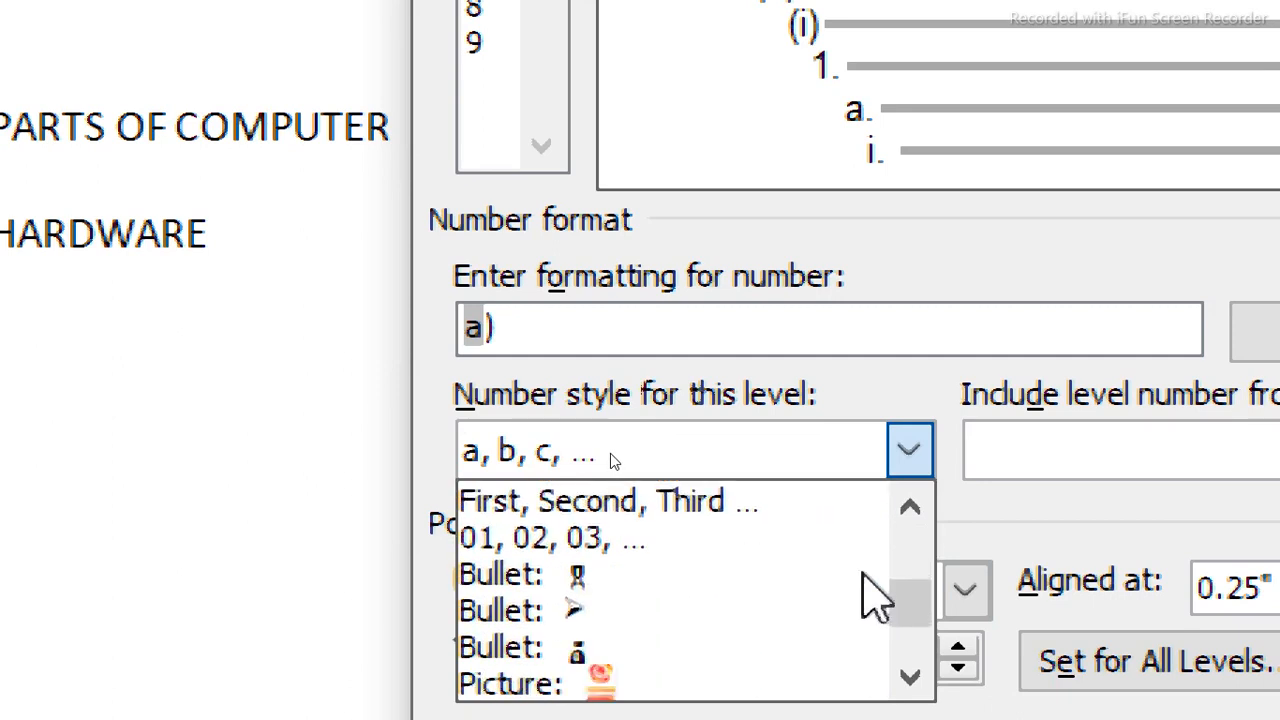
scroll(600, 600, "down", 4)
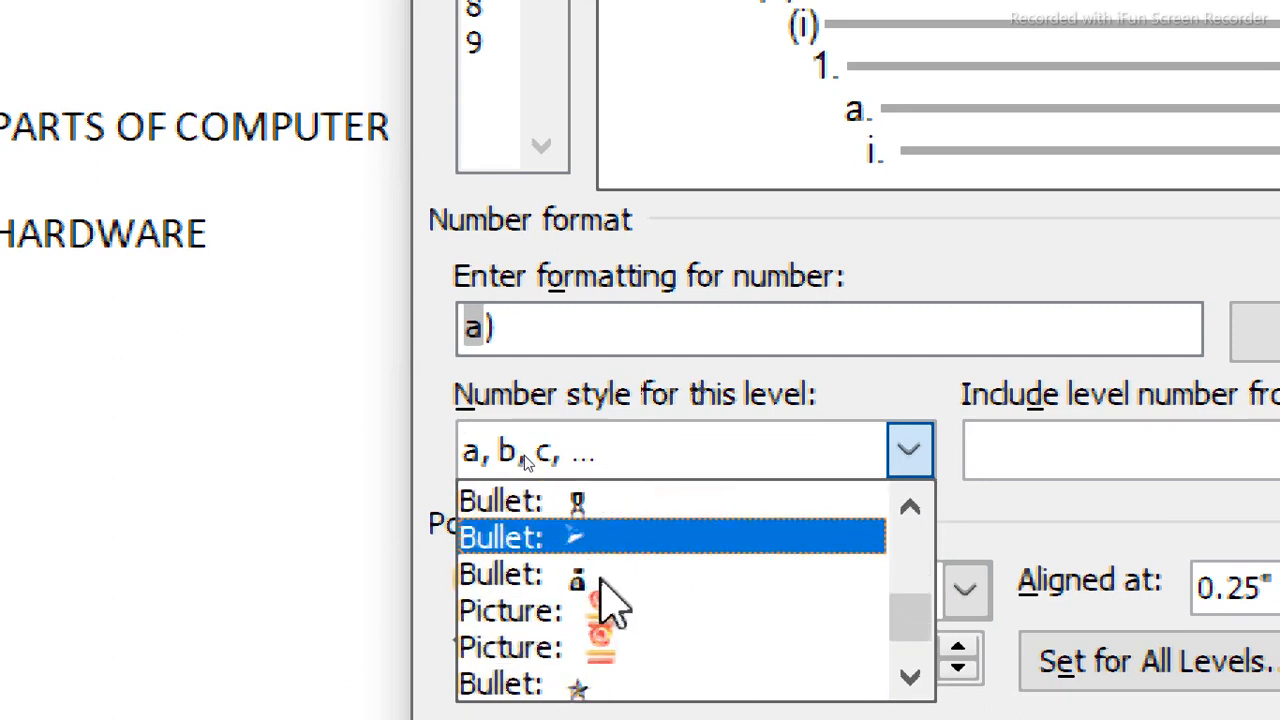
left_click(606, 684)
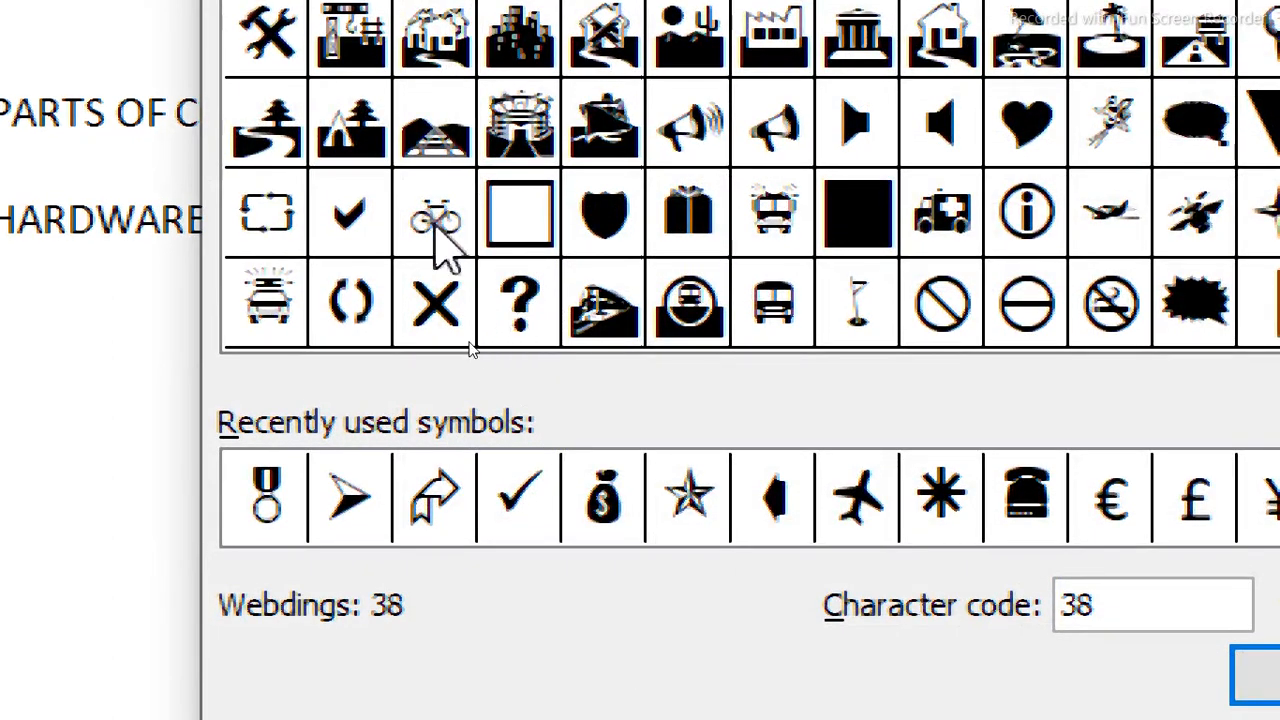
left_click(350, 216)
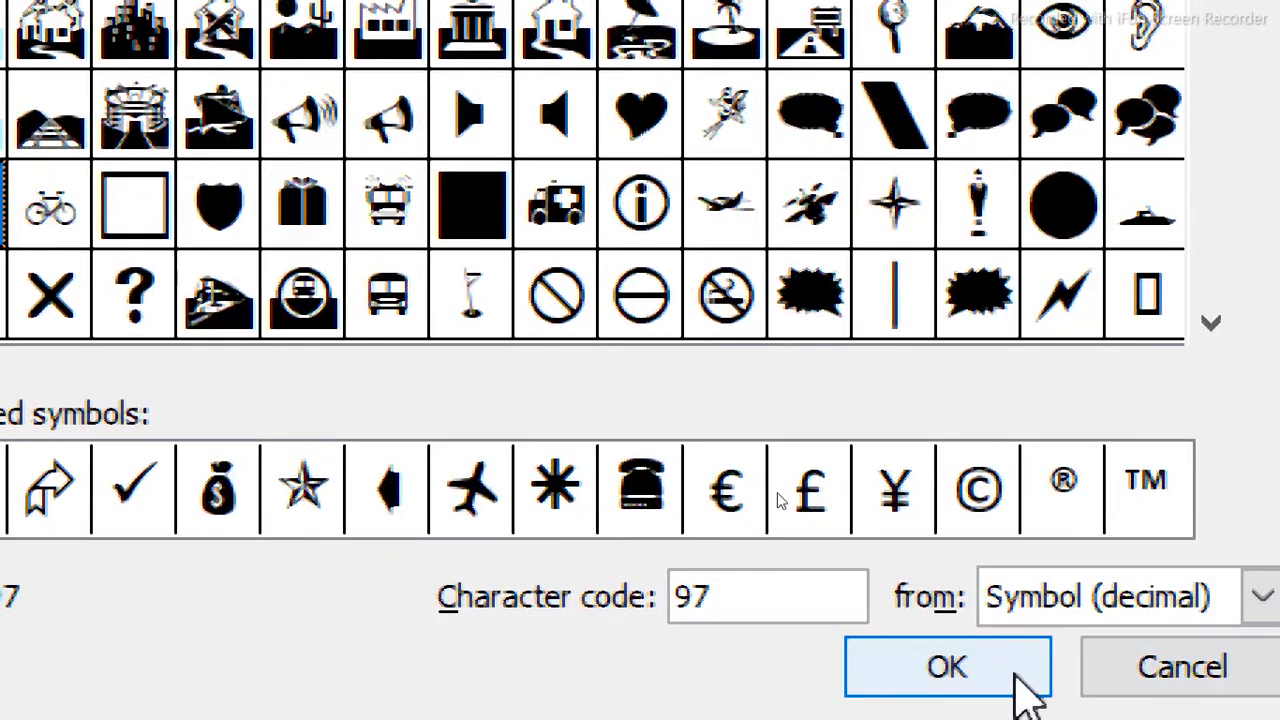
left_click(1017, 675)
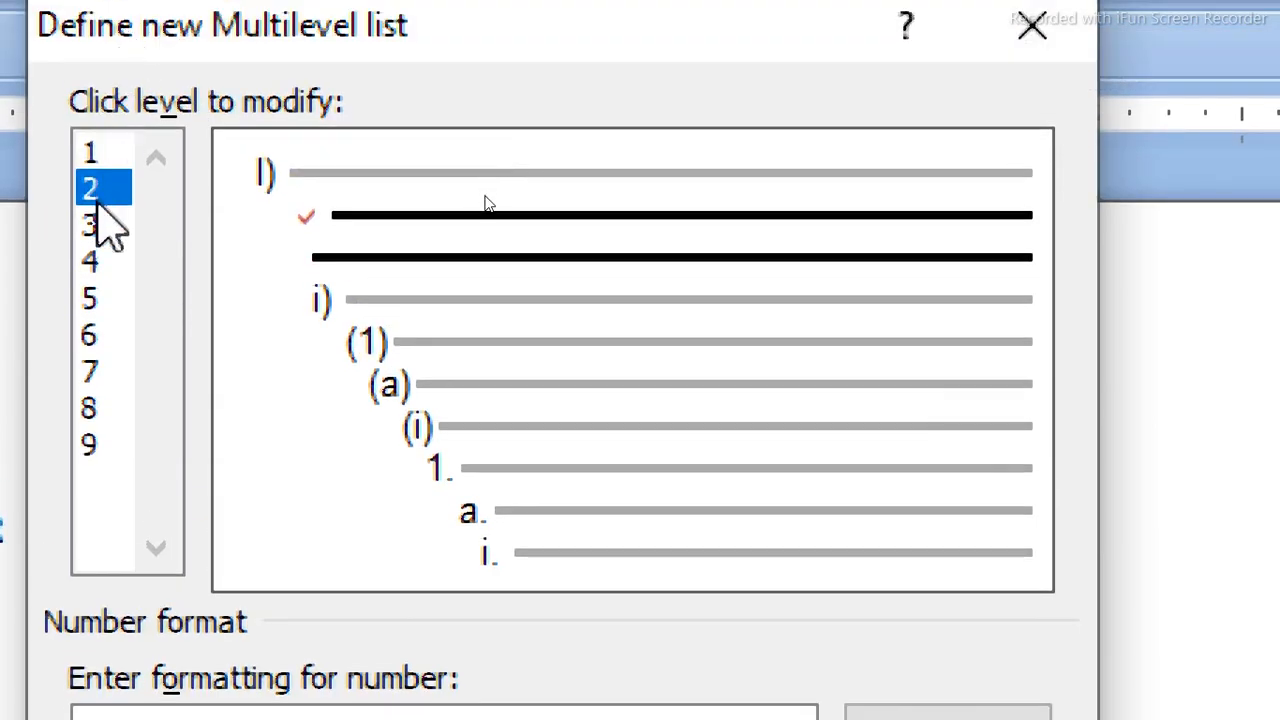
Set level 3 to the arrowhead bullet and apply the new multilevel list definition to the document.
left_click(90, 225)
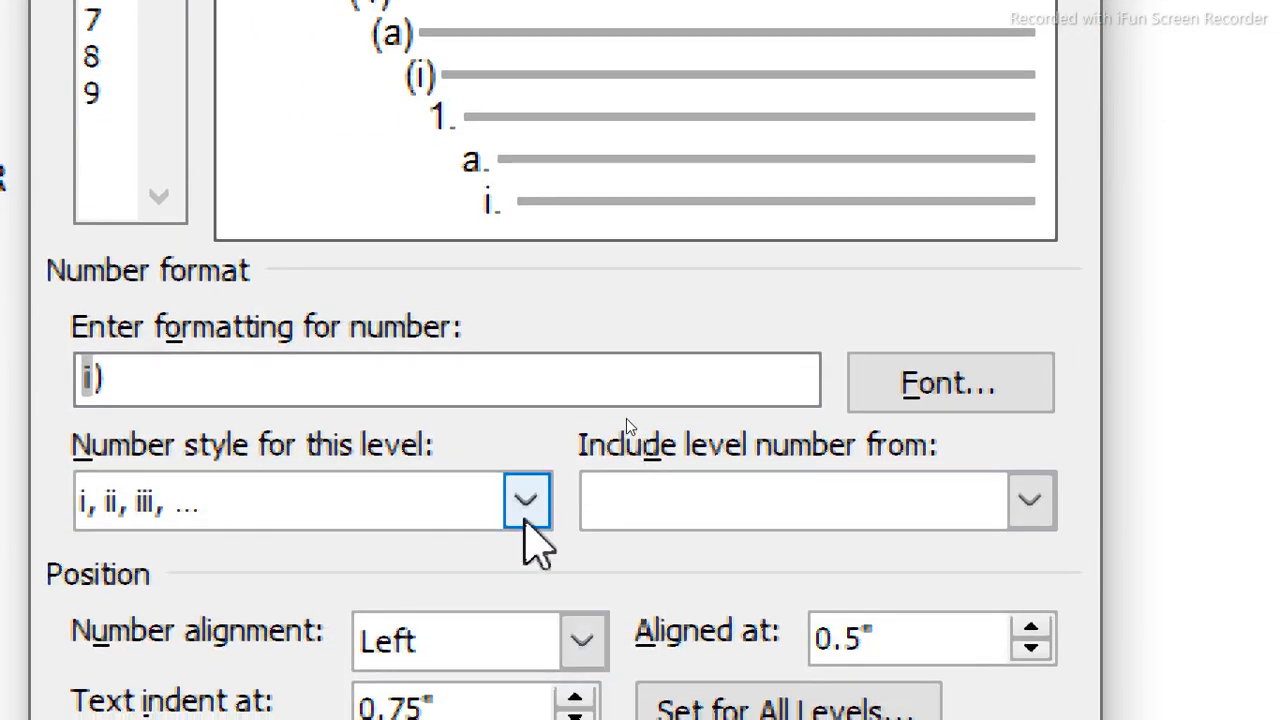
left_click(526, 500)
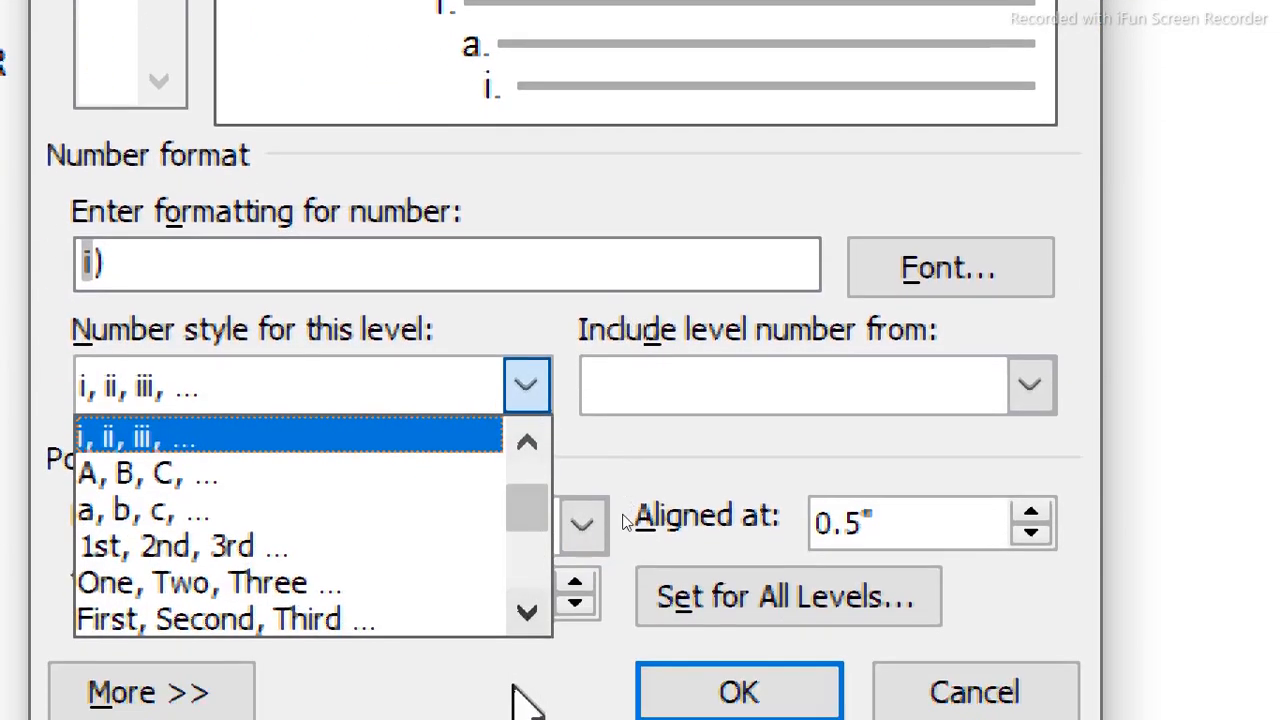
scroll(485, 664, "down", 3)
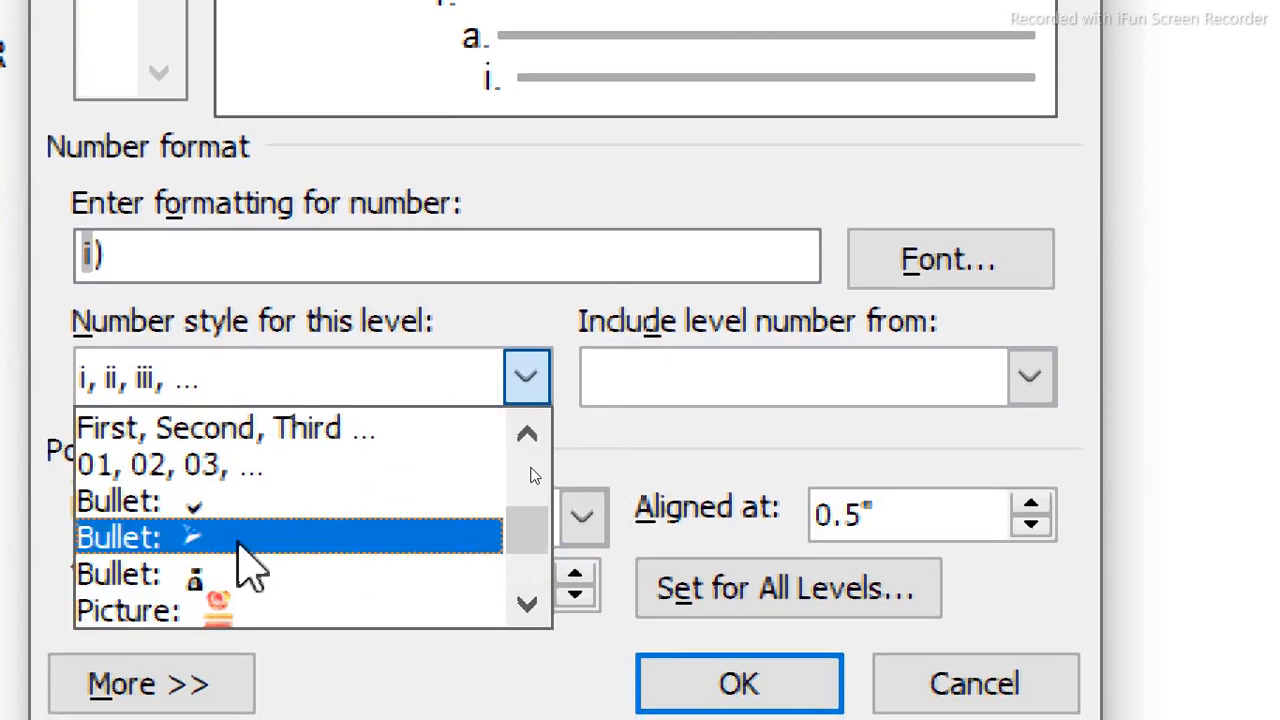
left_click(240, 546)
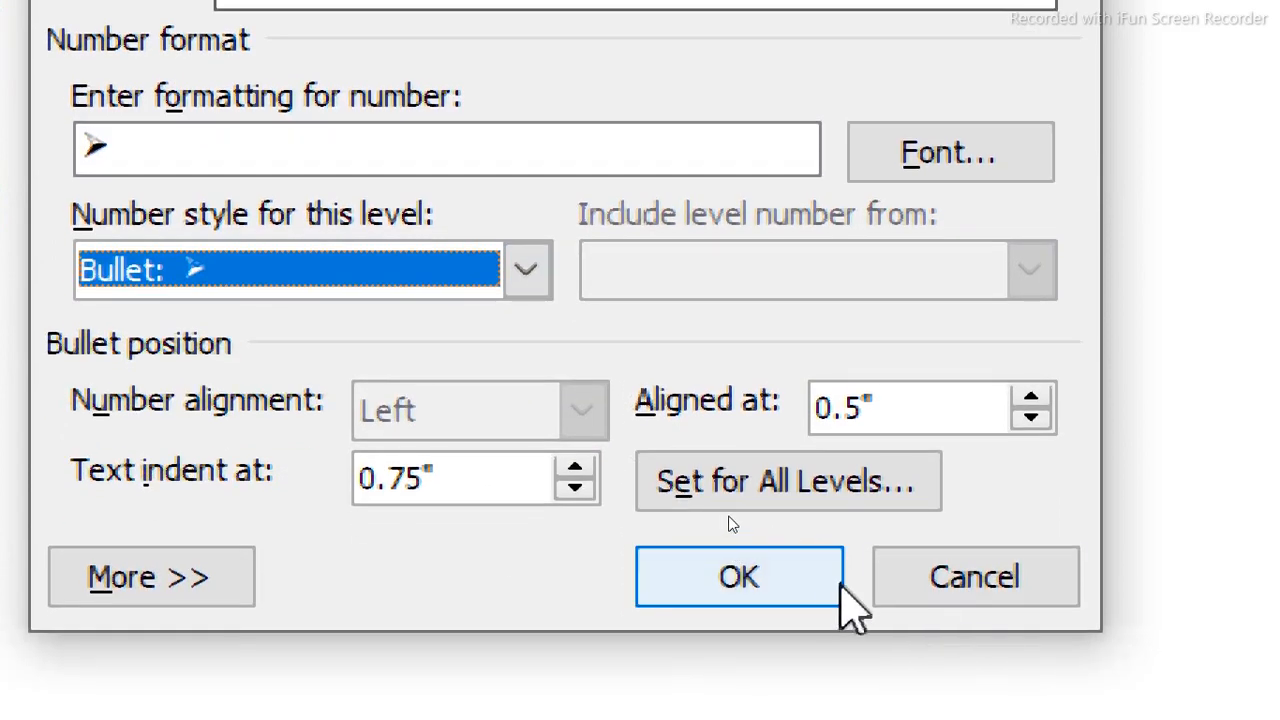
left_click(824, 580)
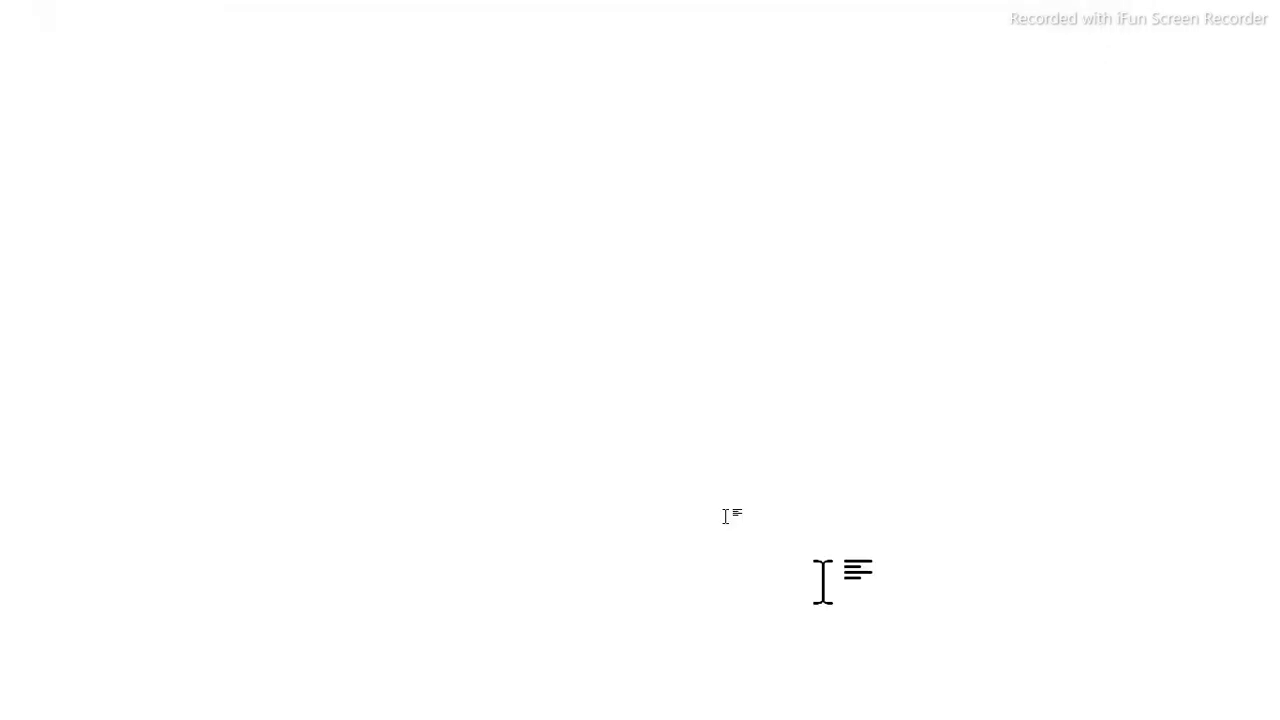
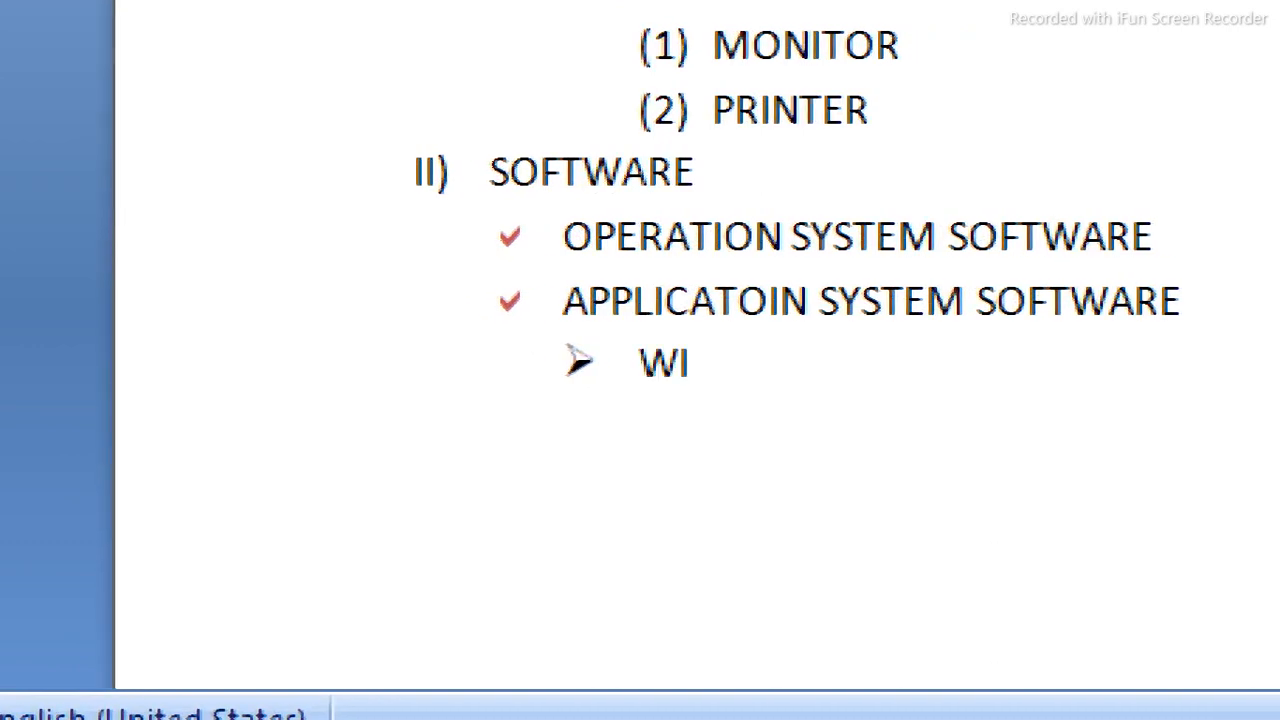
Complete the arrowhead items WIN XP and WIN VISTA under the second check-marked entry of SOFTWARE.
type("N XP")
key("Return")
type("WIN VISTA")
key("Return")
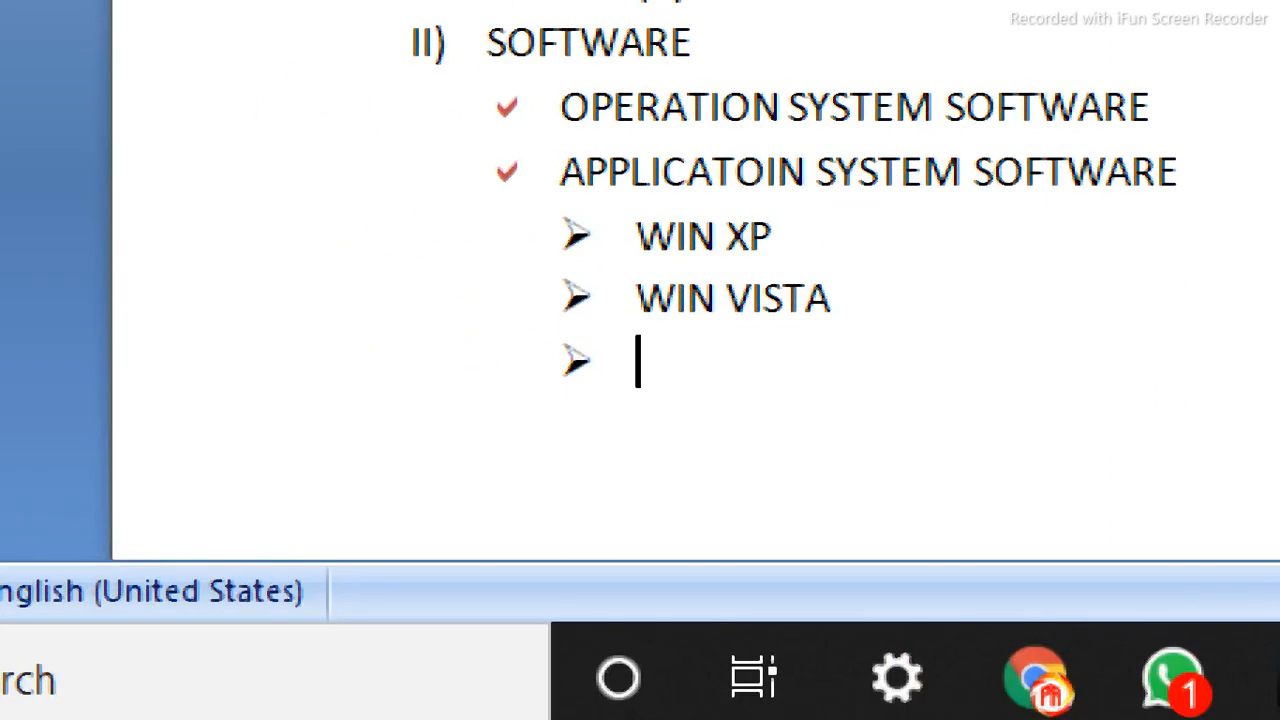
Add the fourth-level numbered items MS WORD and MS EXCEL below WIN VISTA.
key("BackSpace")
type("(1) MS O")
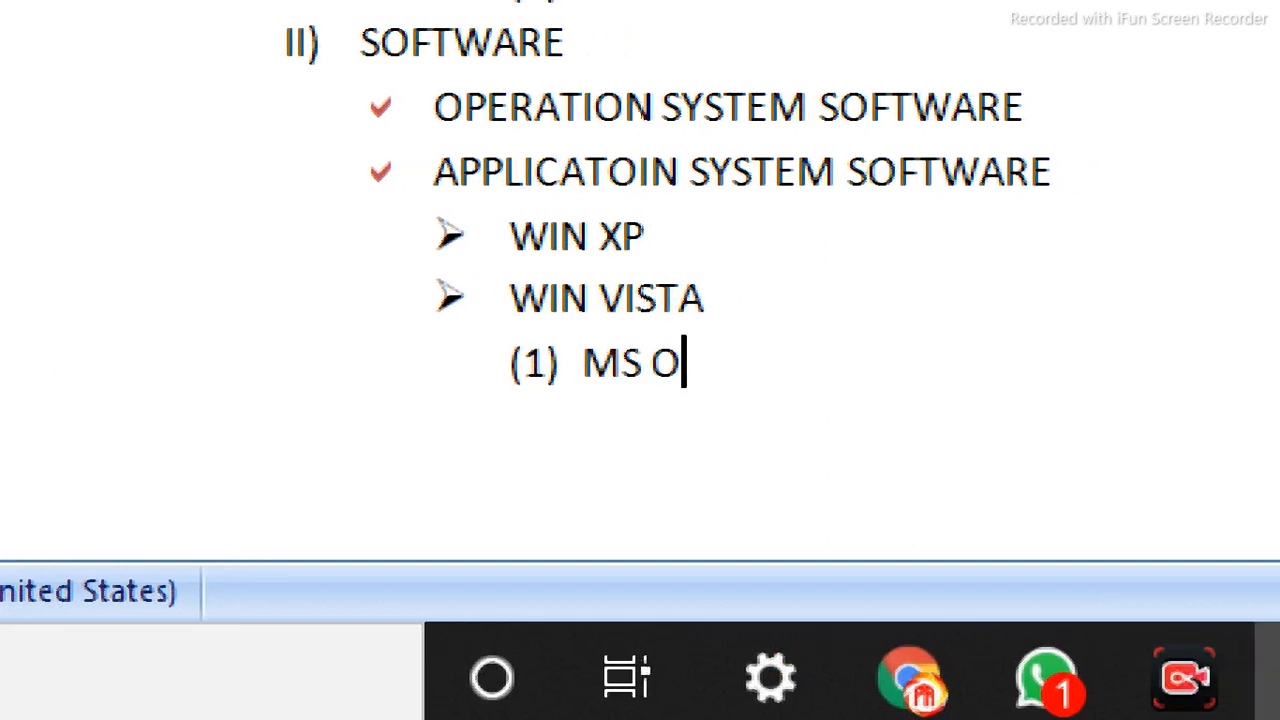
key("BackSpace")
type("WORD")
key("Return")
type("MS EXC")
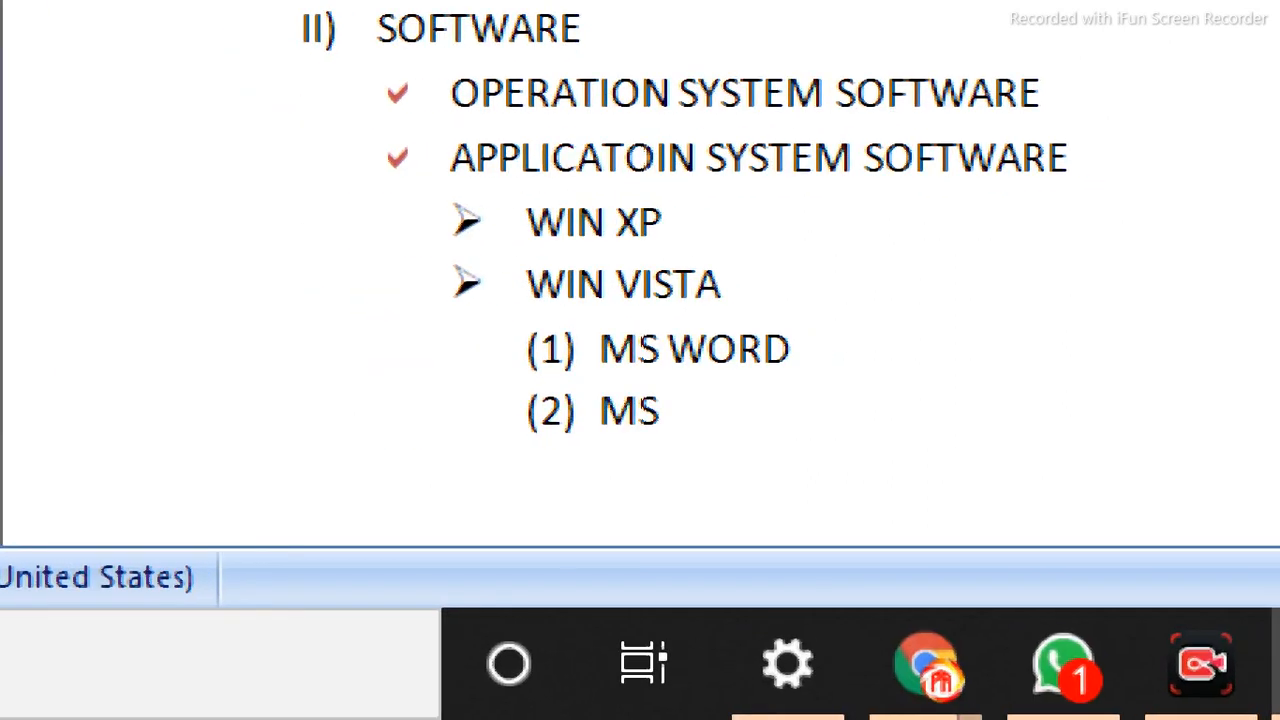
type("EL")
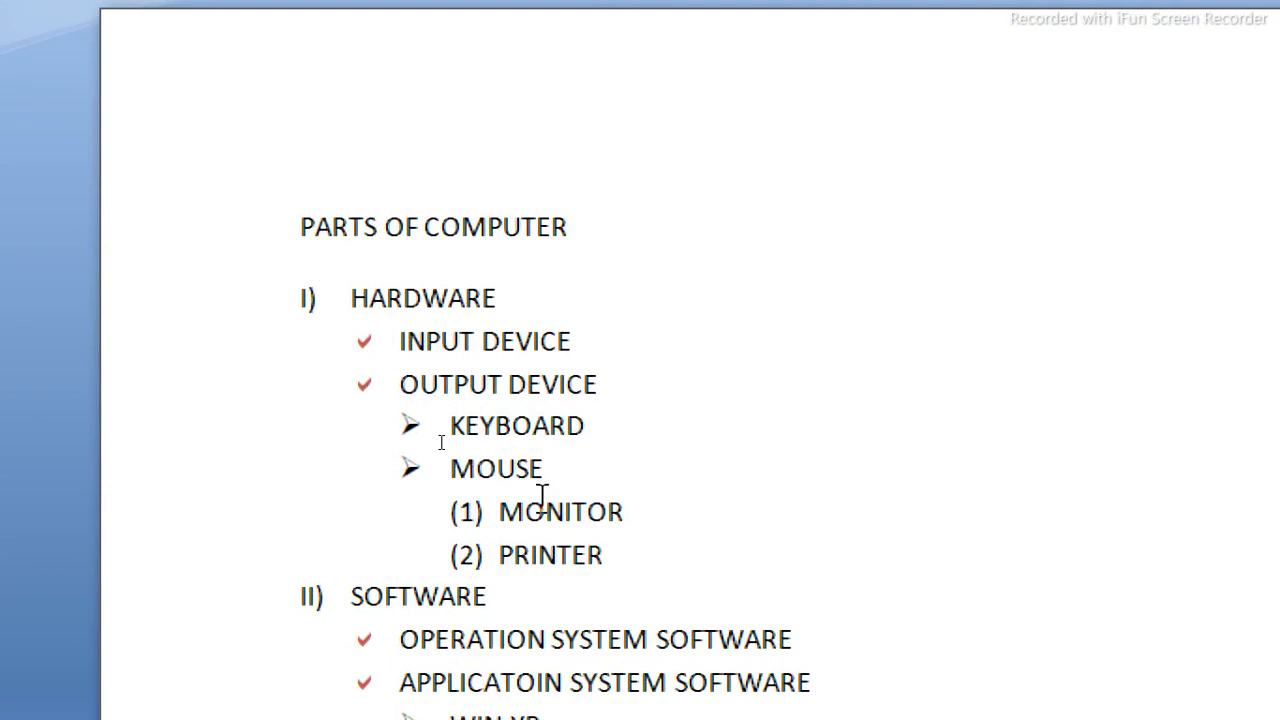
Review the finished PARTS OF COMPUTER outline and delete all of the document's content.
scroll(568, 568, "down", 5)
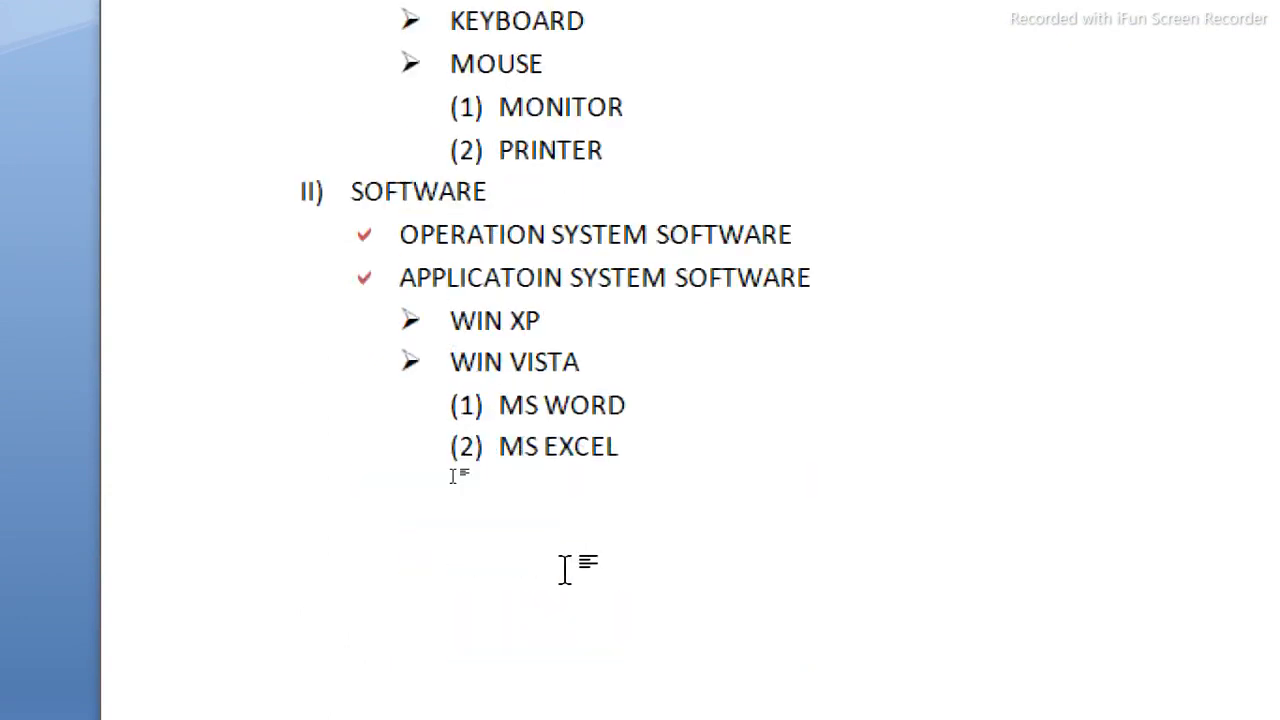
scroll(569, 569, "up", 3)
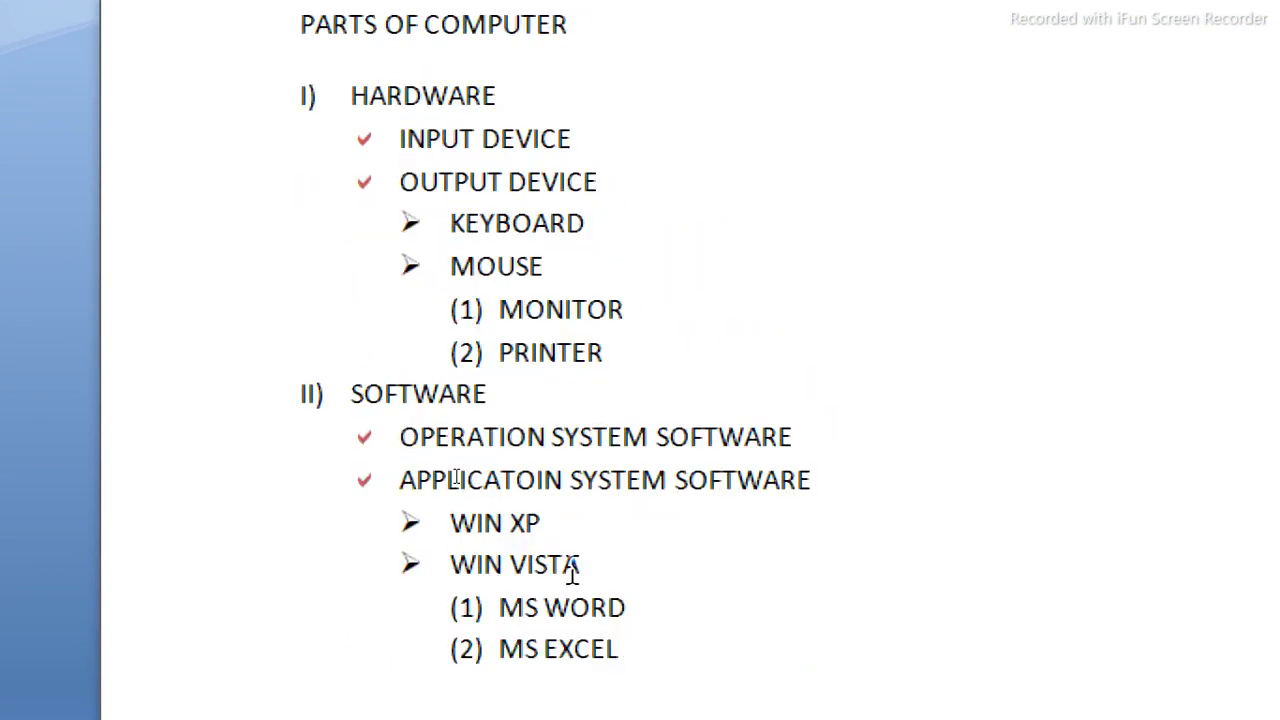
scroll(573, 568, "up", 2)
scroll(573, 568, "down", 2)
scroll(573, 568, "up", 2)
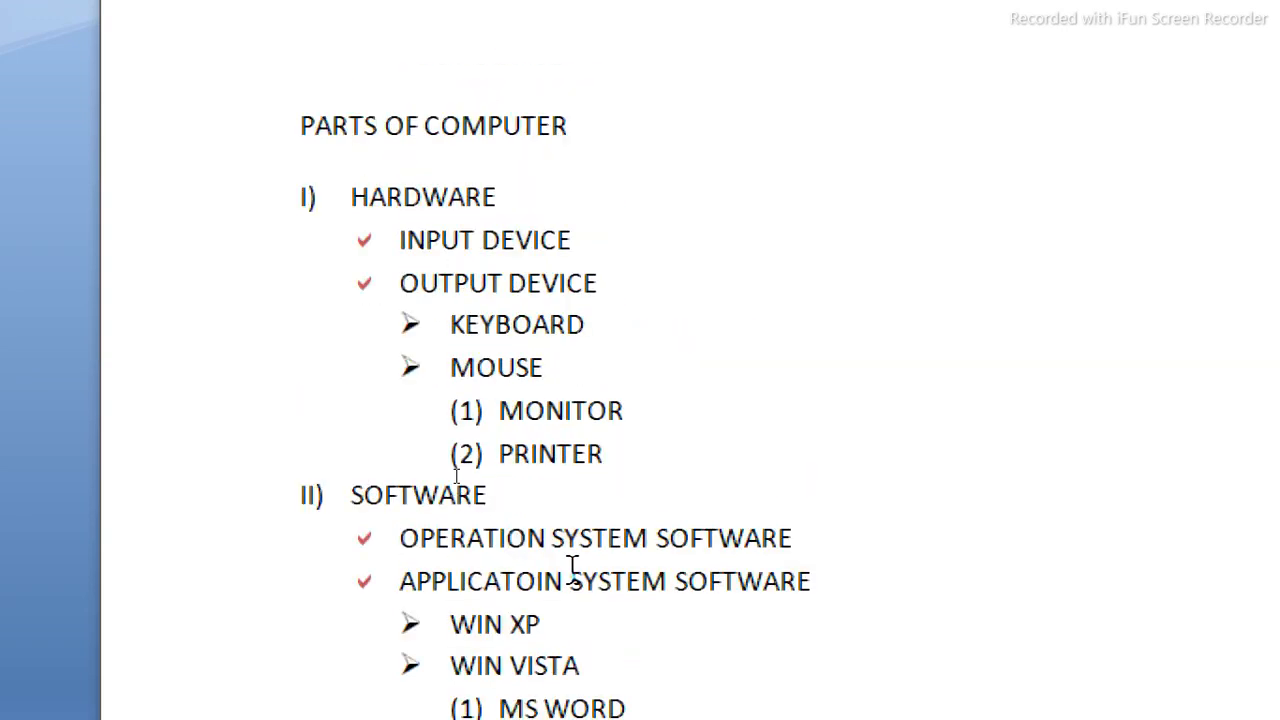
scroll(380, 240, "up", 1)
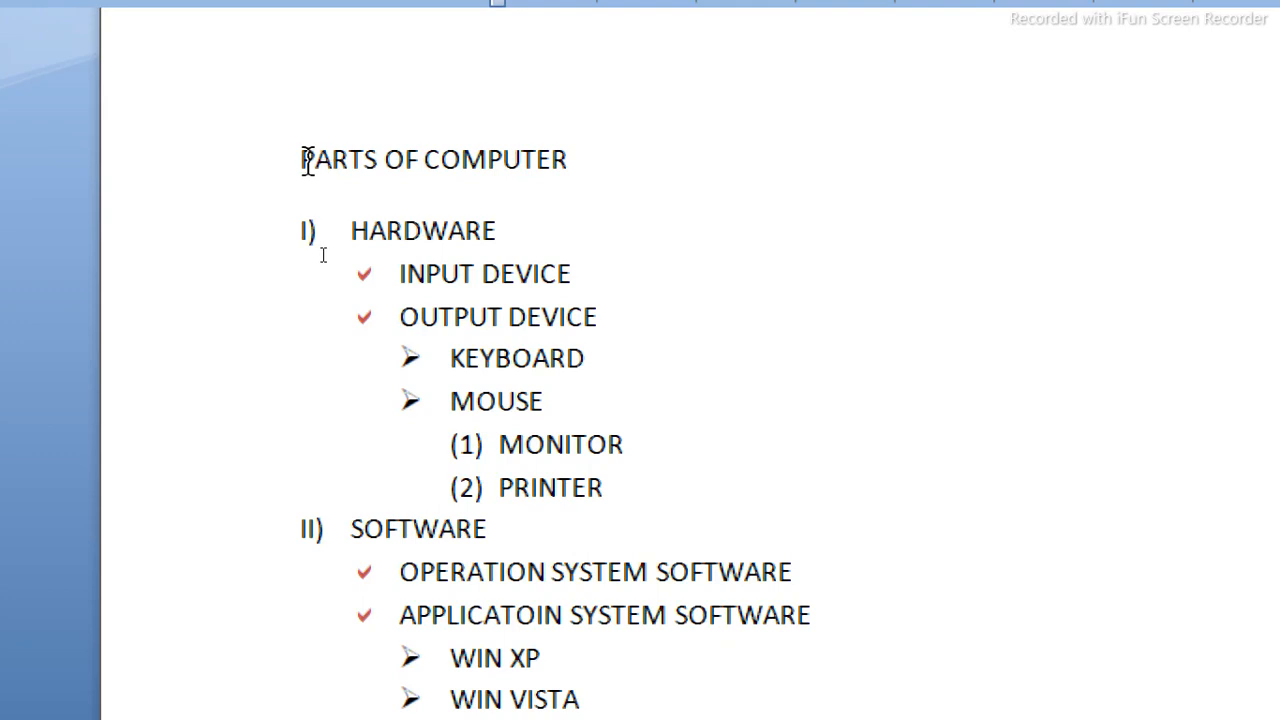
key("ctrl+a")
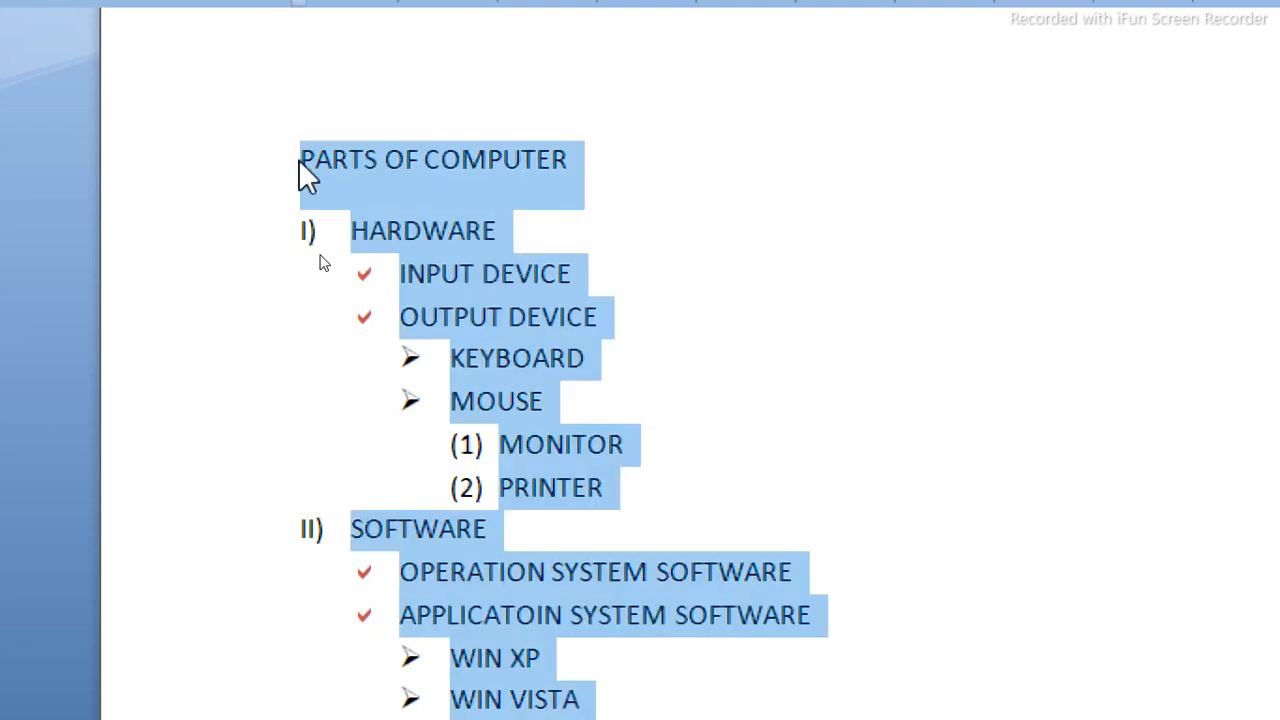
key("Delete")
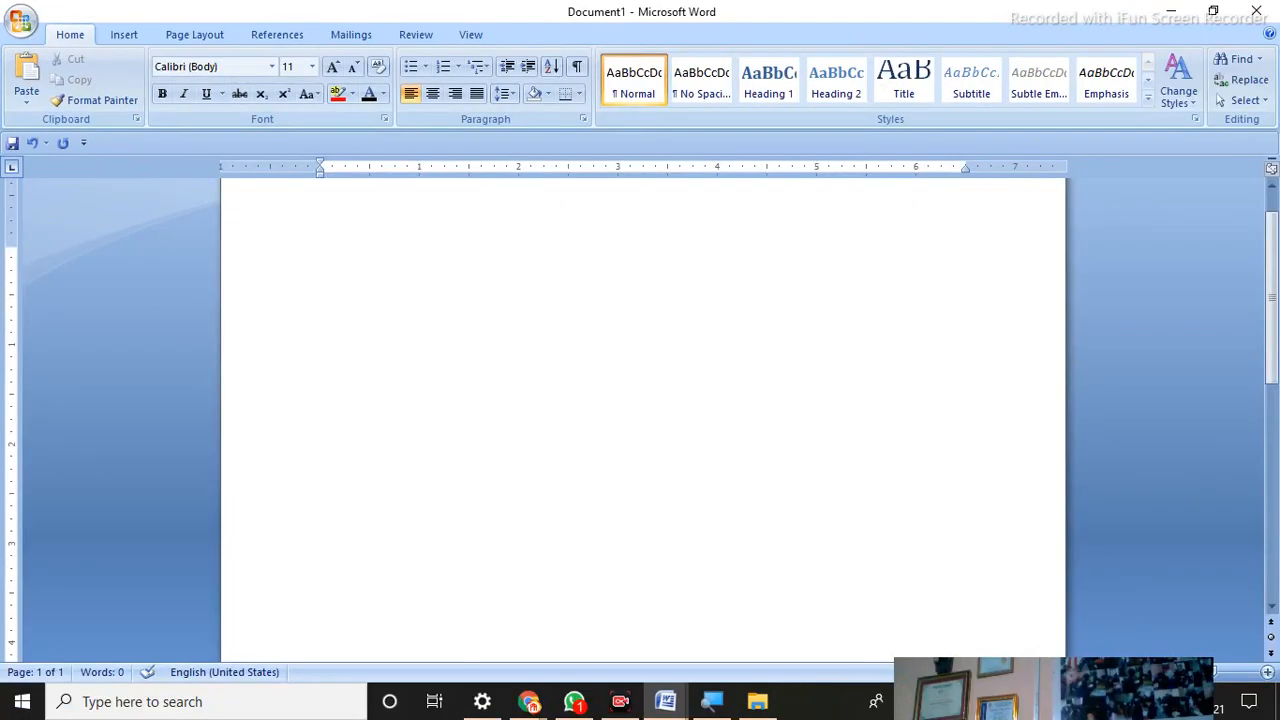
View the restaurant menu in the bullets and numbering assignment document, and return to the empty Document1.
mouse_move(672, 701)
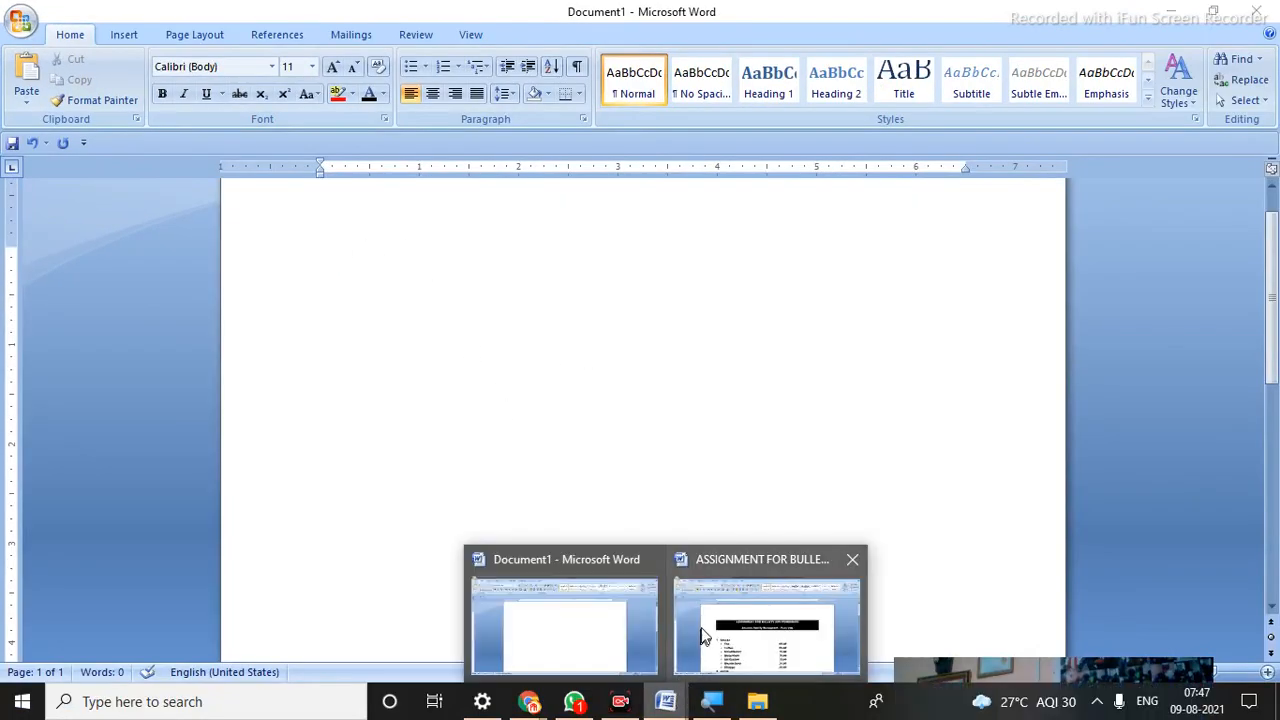
left_click(716, 627)
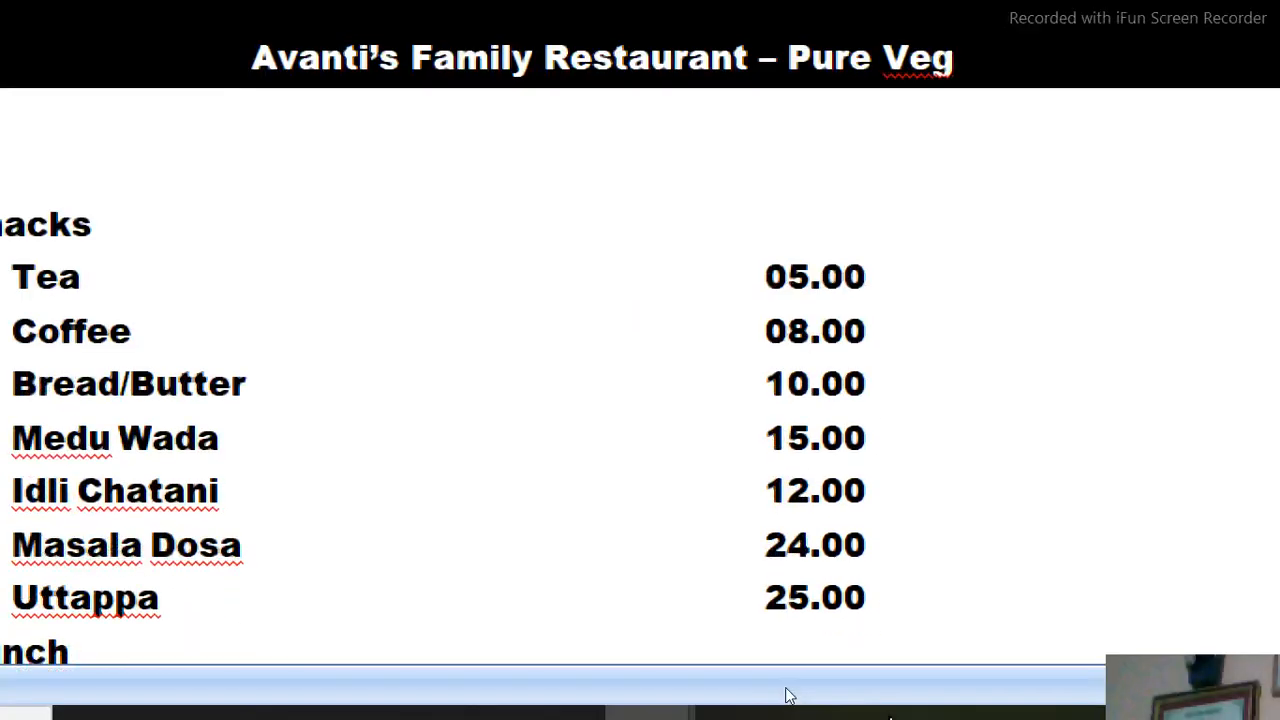
key("super+d")
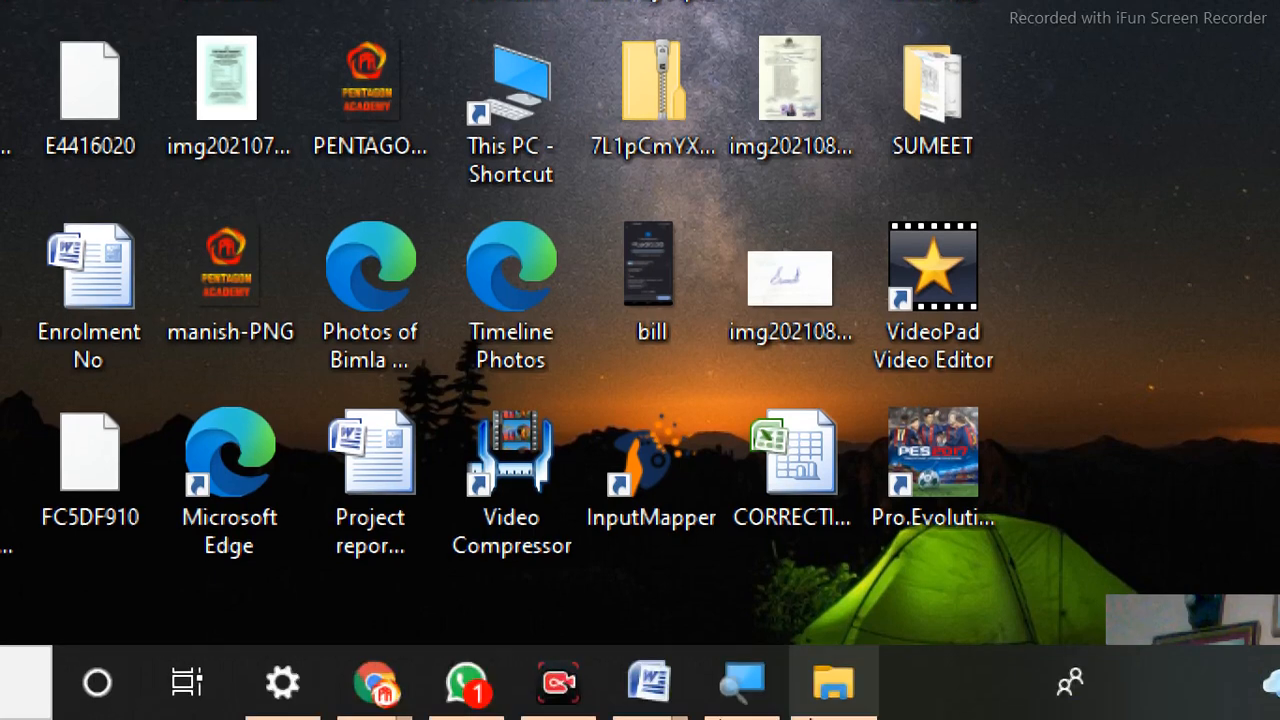
left_click(642, 680)
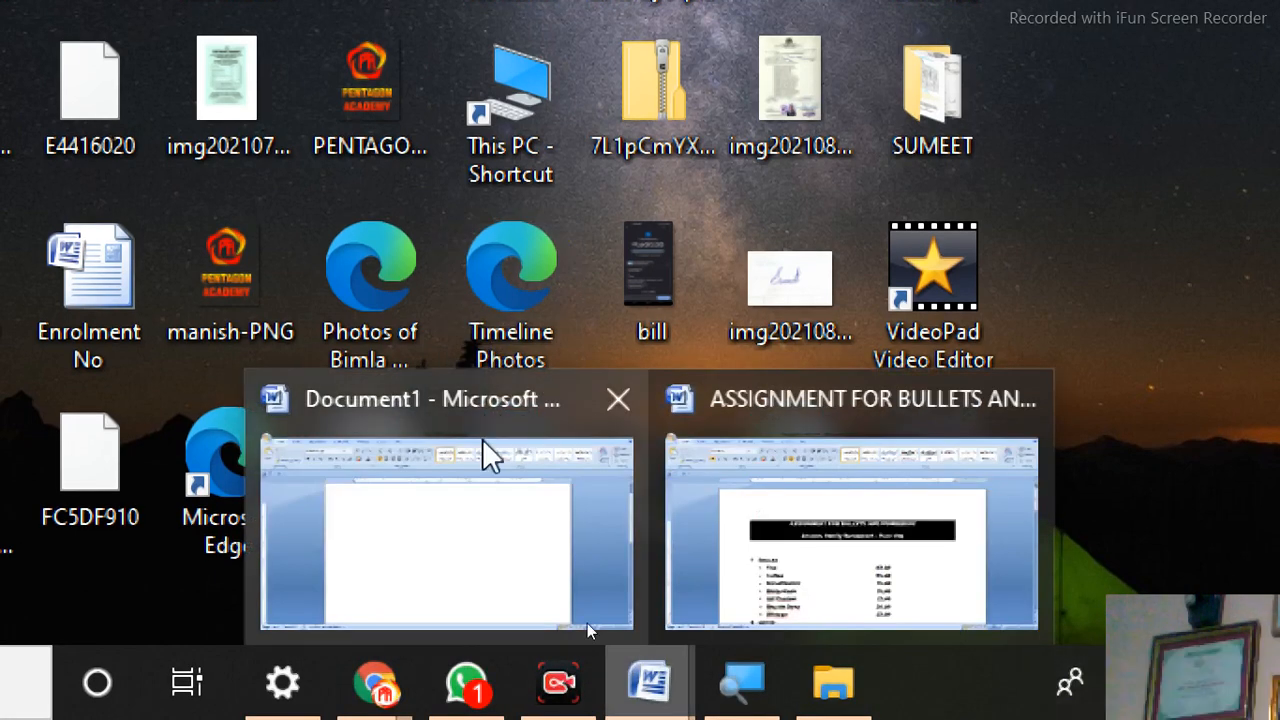
left_click(500, 571)
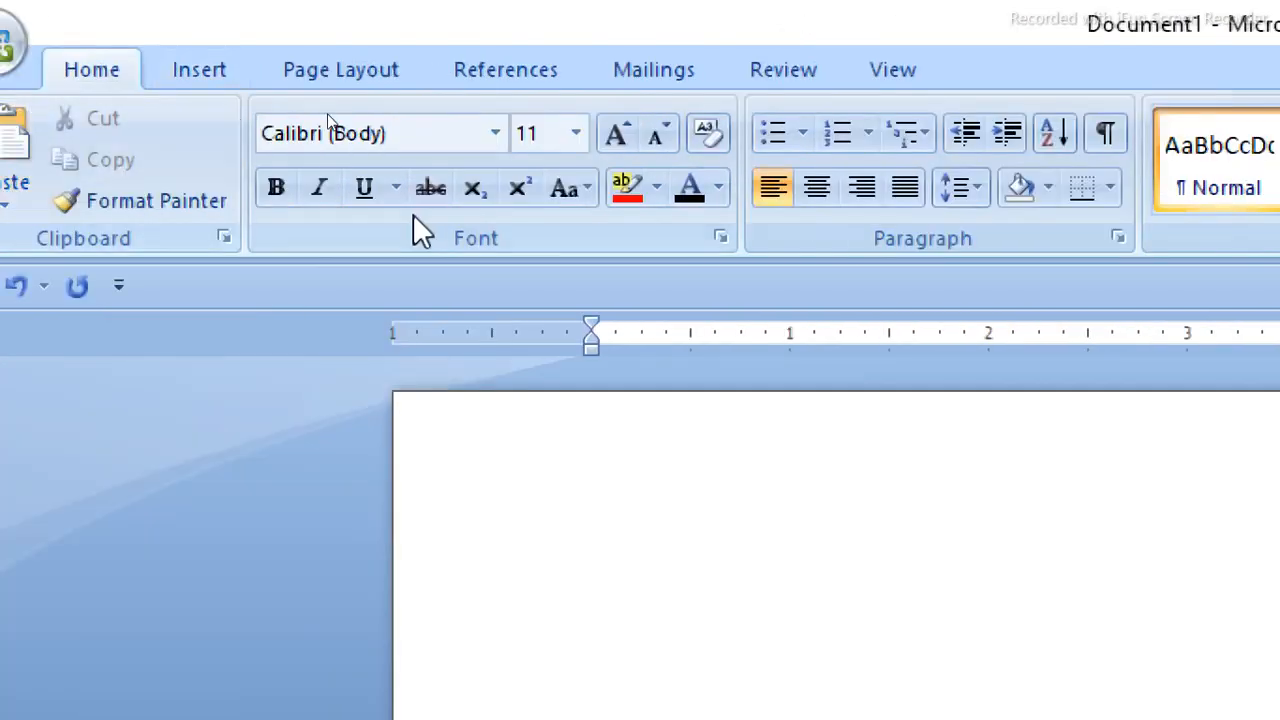
Set the font to Times New Roman at size 12 for the empty document and check the paragraph settings.
left_click(720, 237)
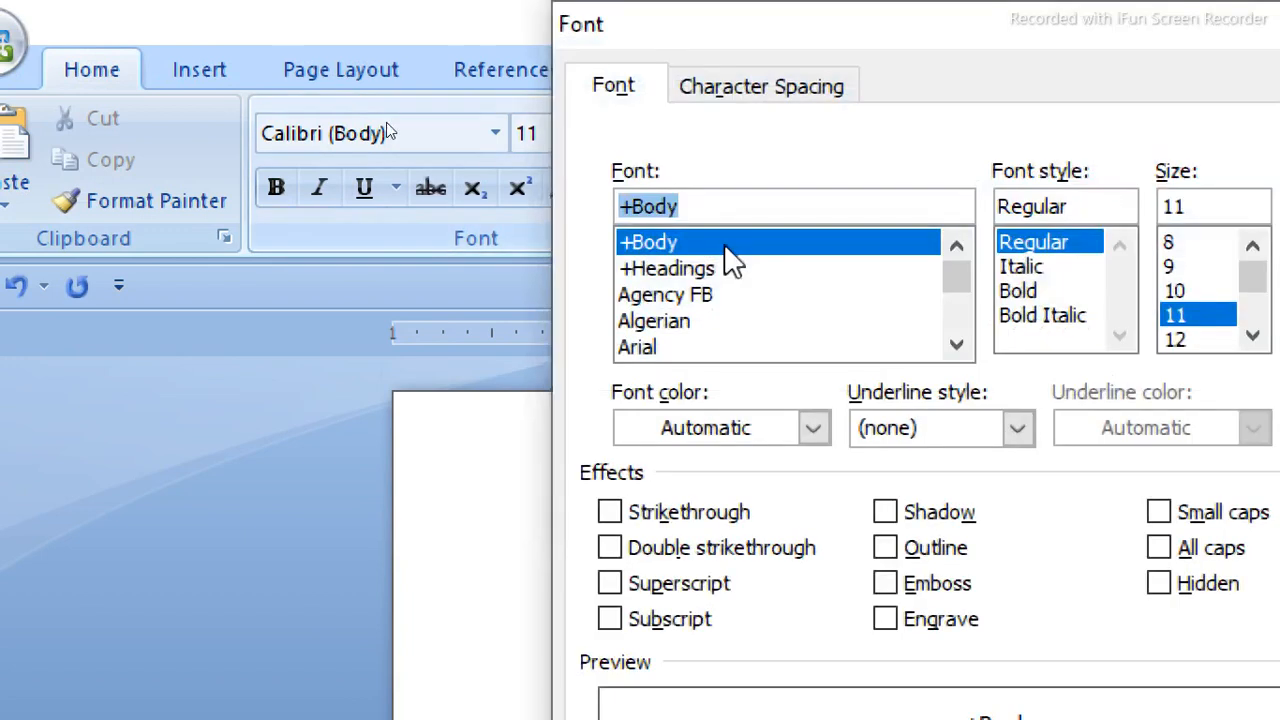
type("Times New Roman")
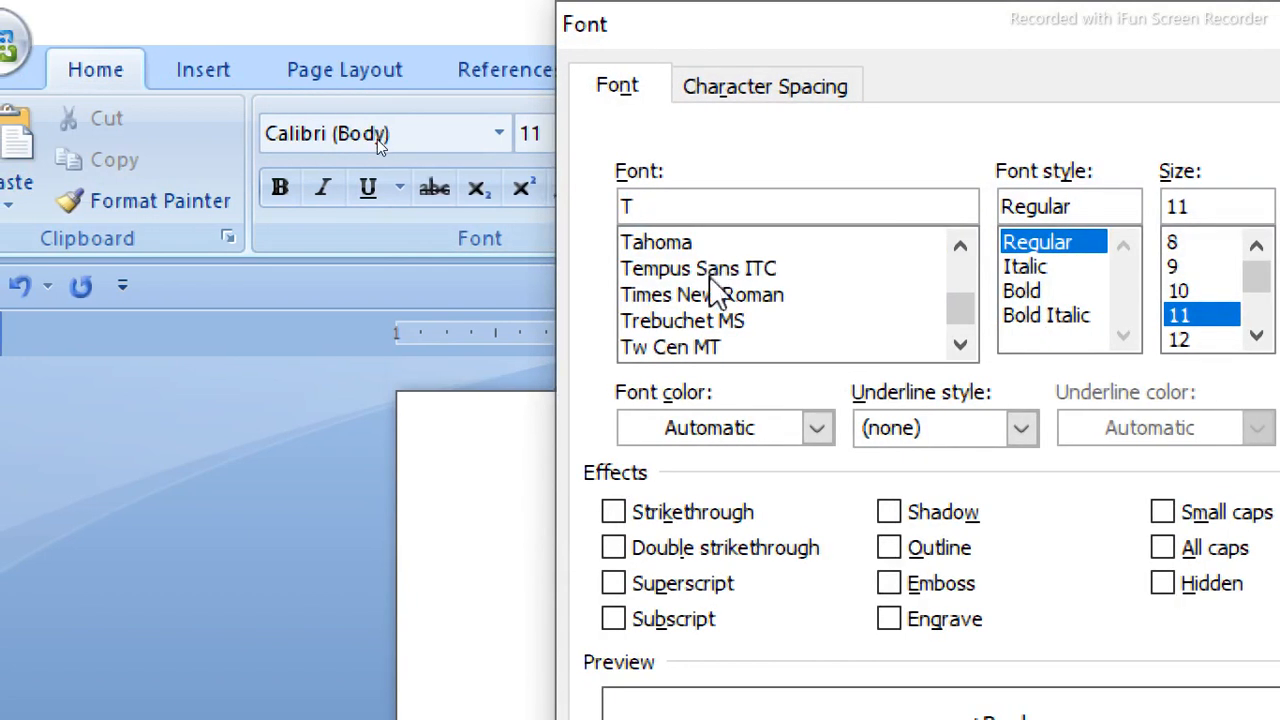
left_click(718, 292)
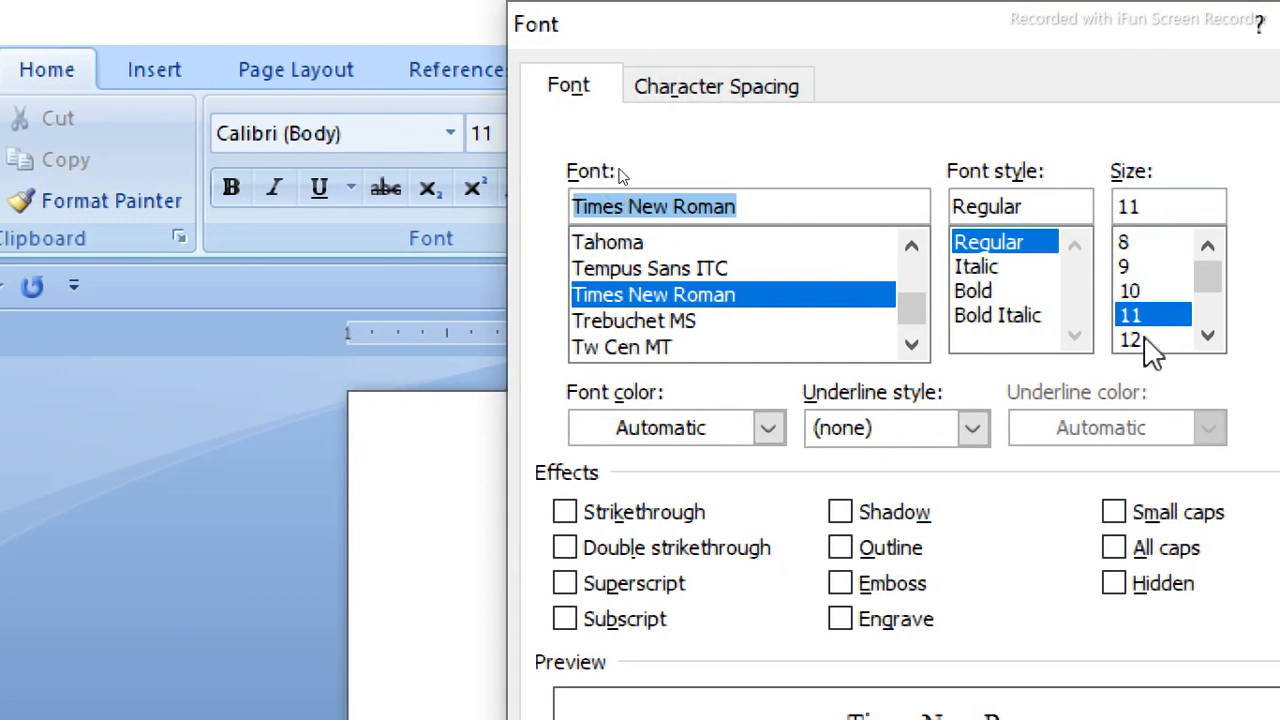
left_click(1148, 344)
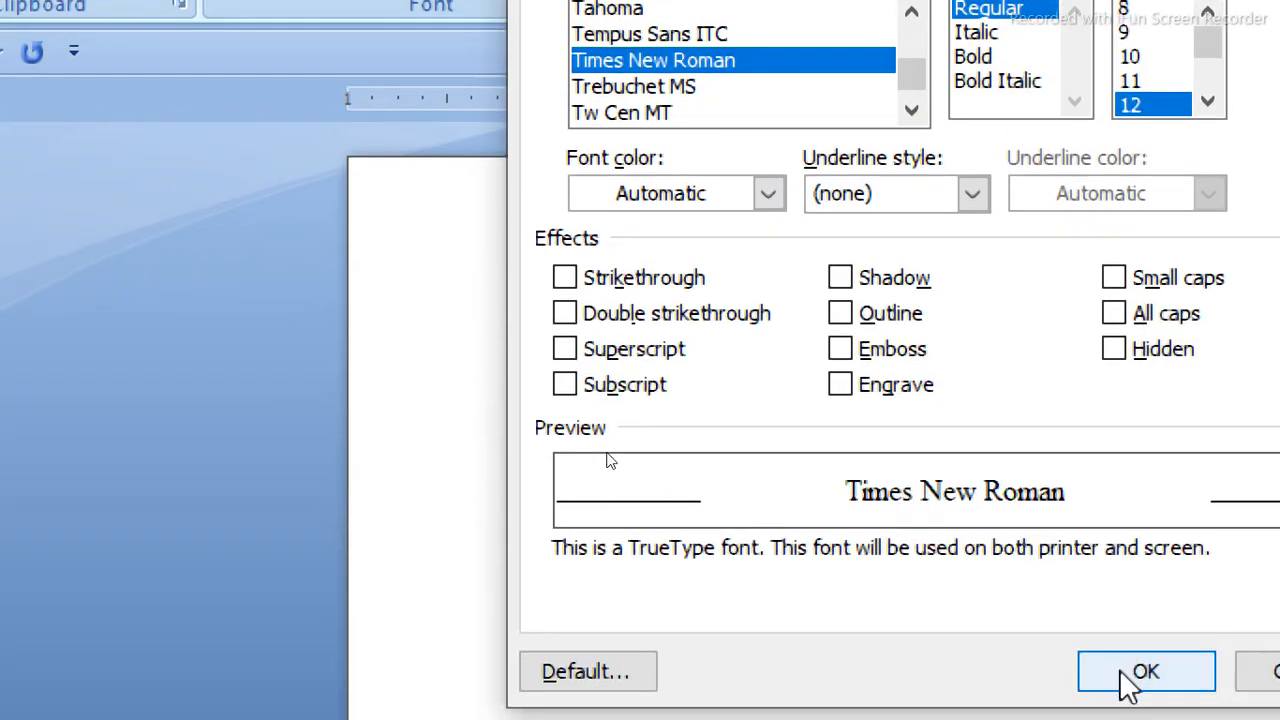
left_click(1132, 678)
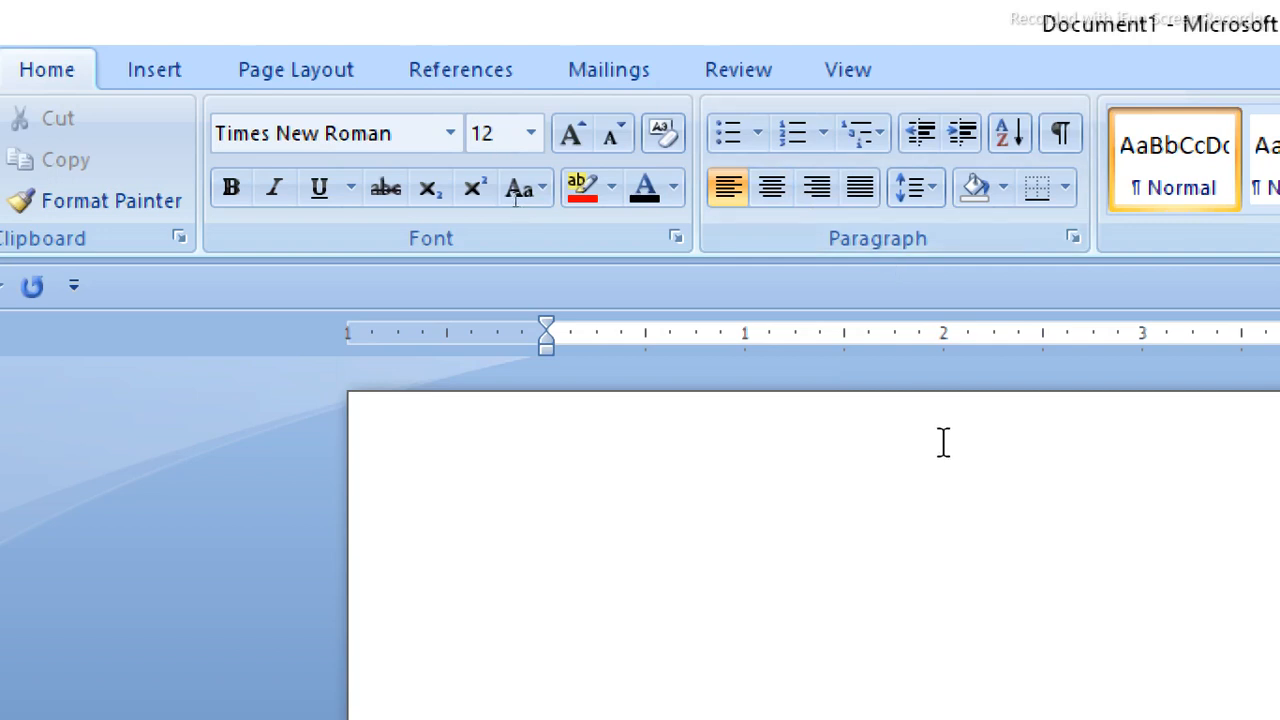
left_click(1068, 239)
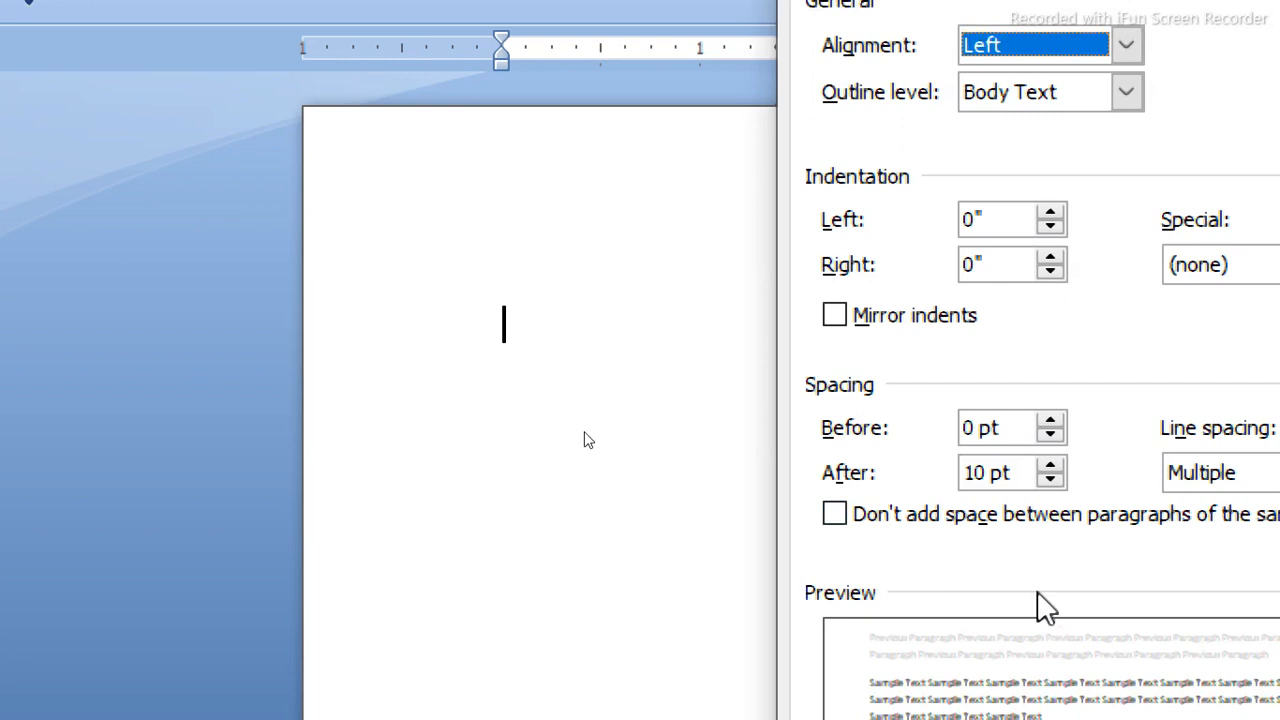
left_click(834, 486)
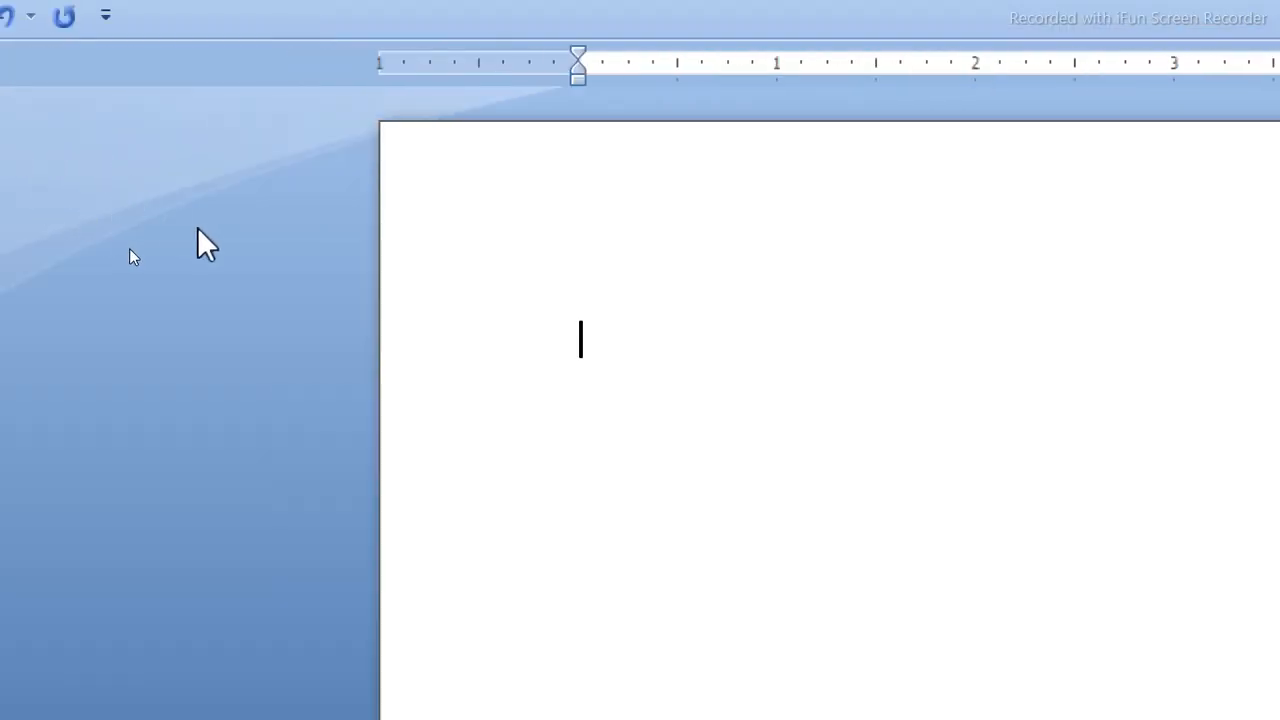
Enter the title "ASSIGNMENT FOR BULLETS & NUMBERING" as the first line and start a new paragraph.
type("ASSIGNM")
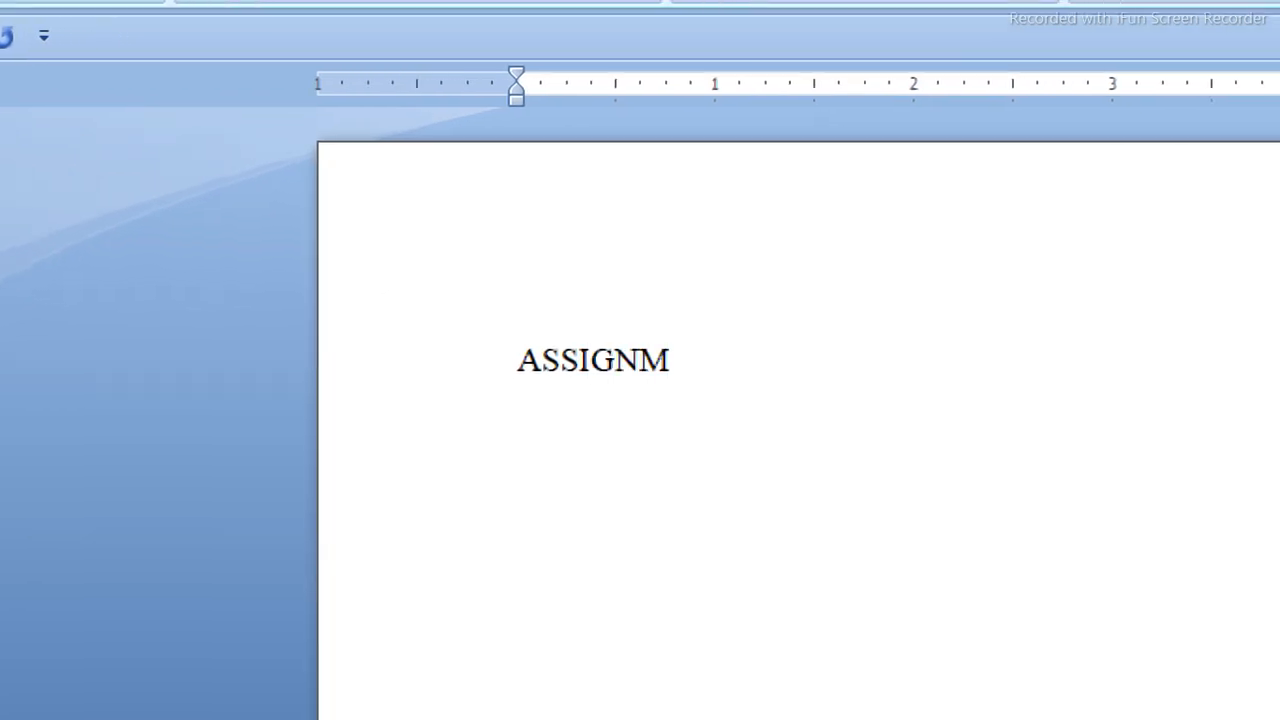
type("ET")
key("BackSpace")
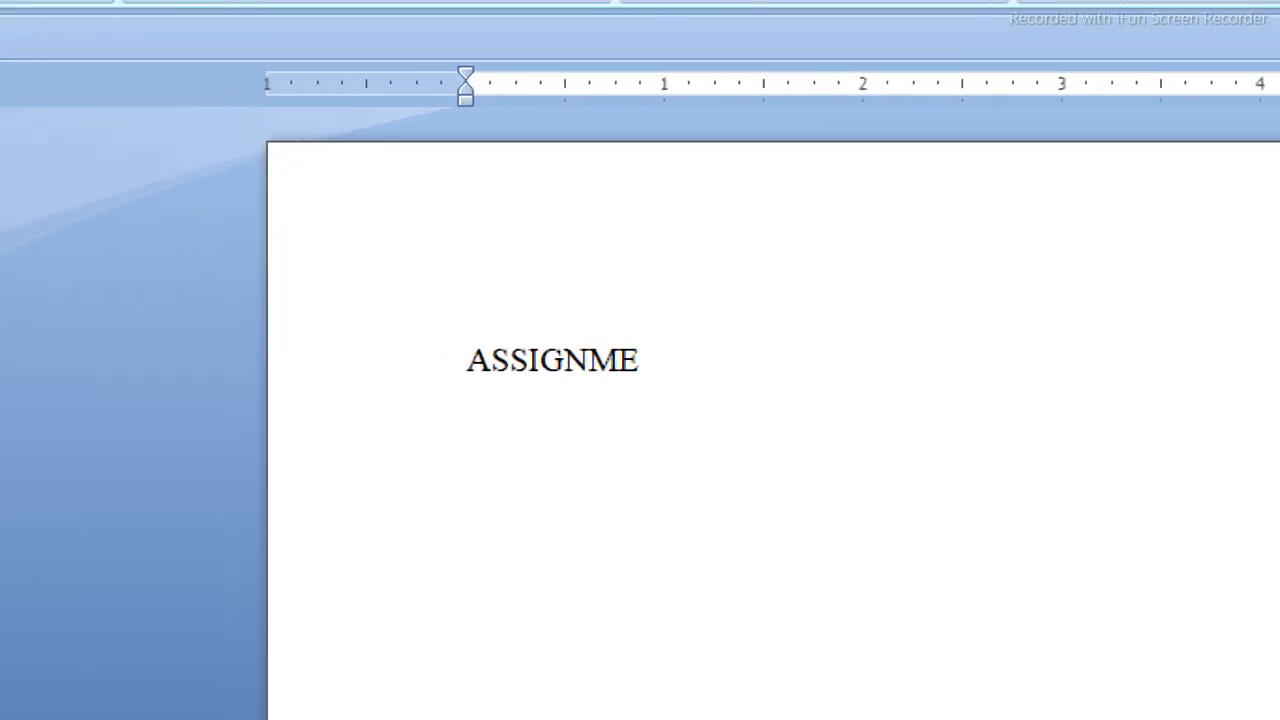
type("NT")
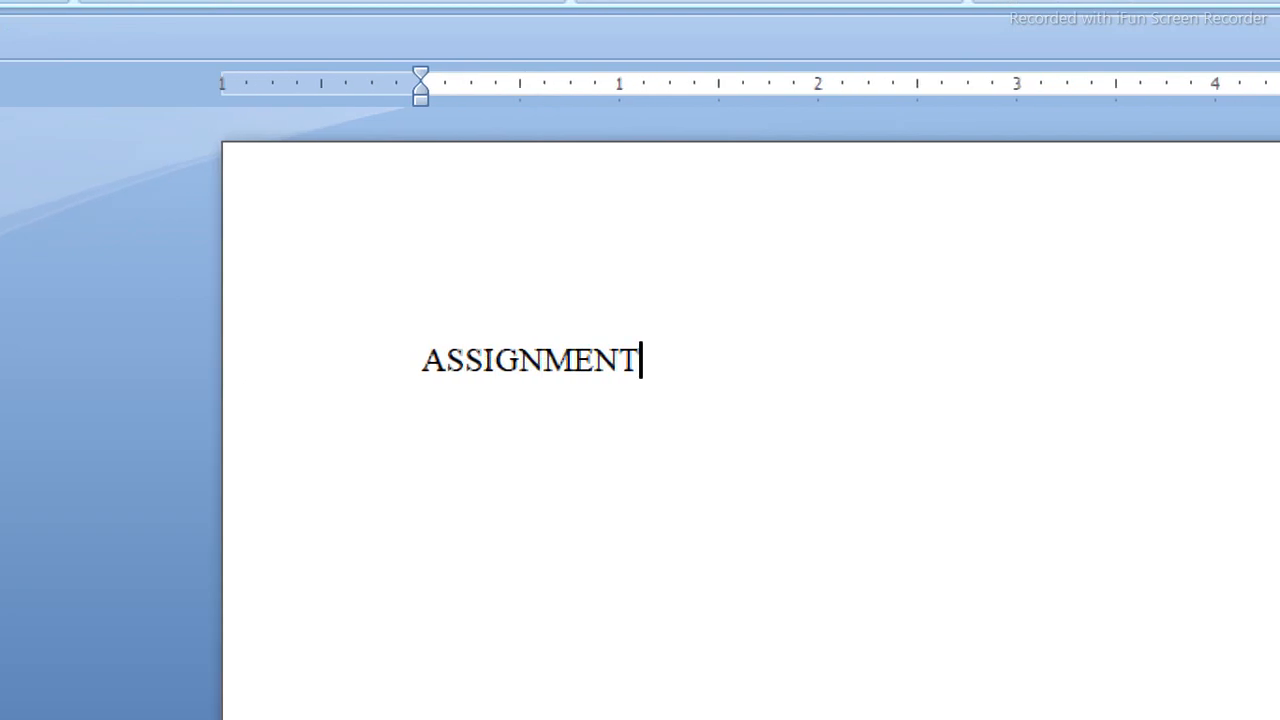
type(" FOR BULLET")
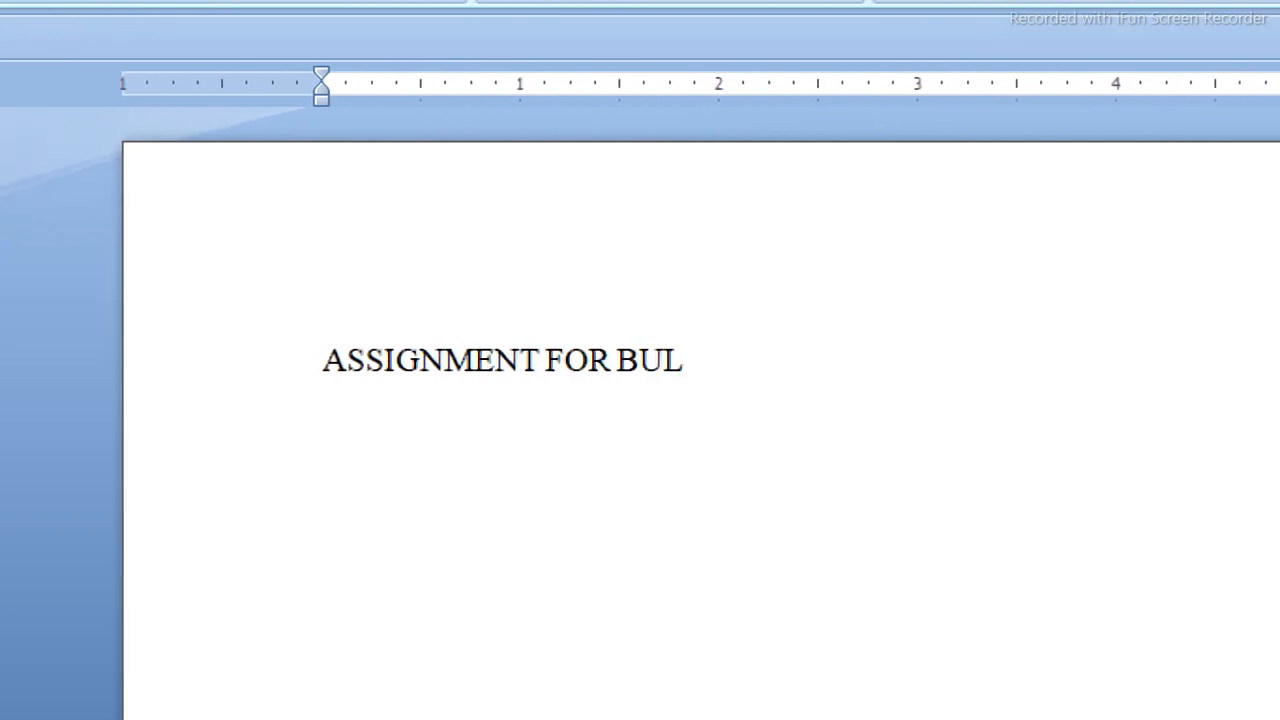
type("S")
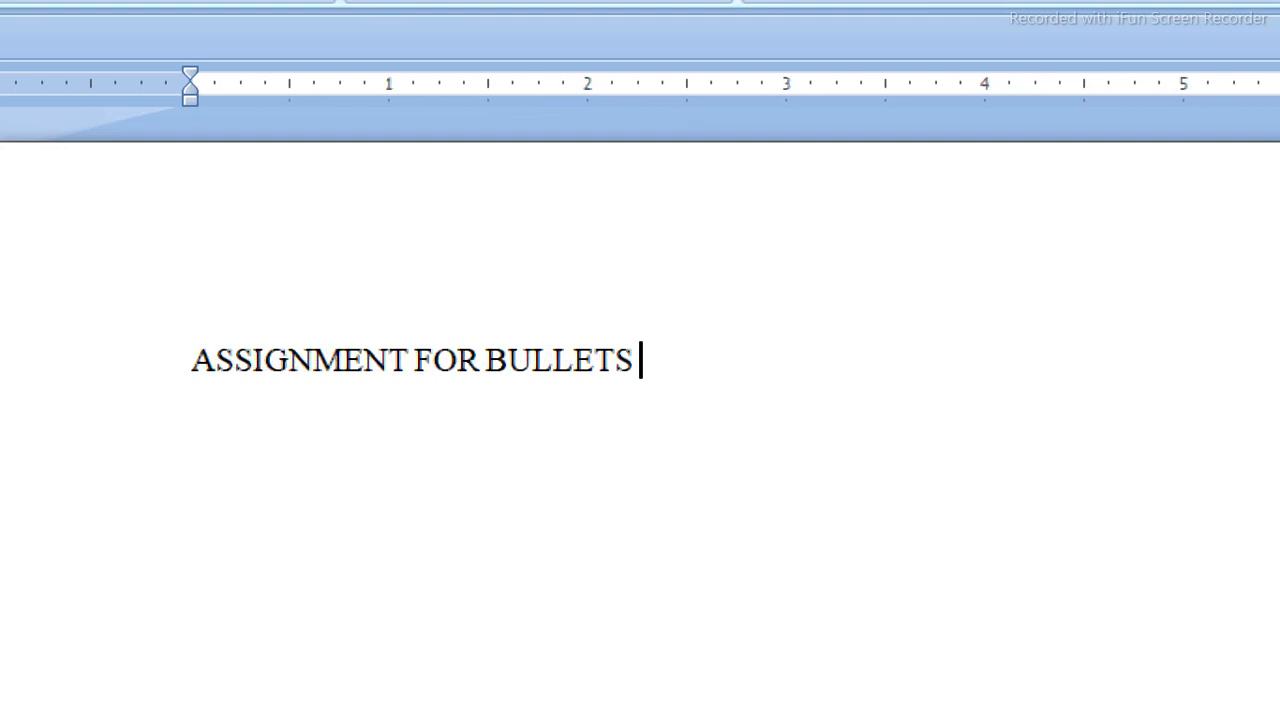
key("BackSpace")
type("& NuM")
key("BackSpace")
key("BackSpace")
type("UMBERING")
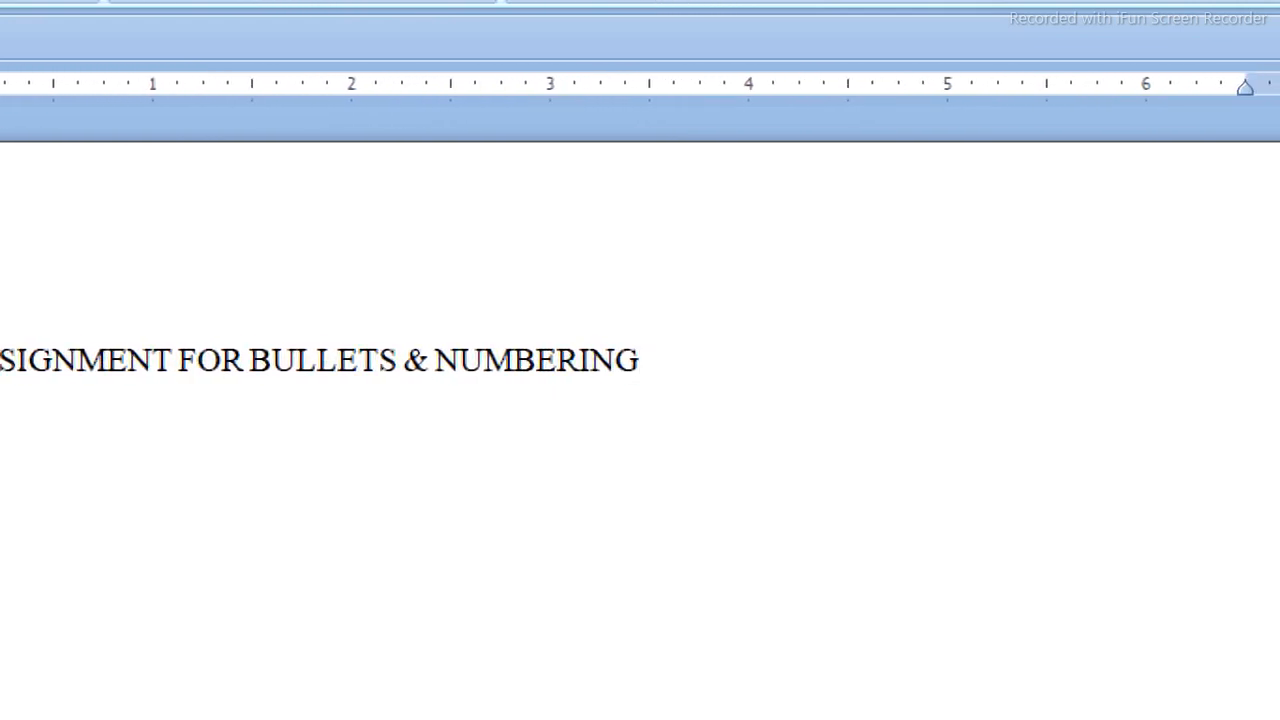
key("Return")
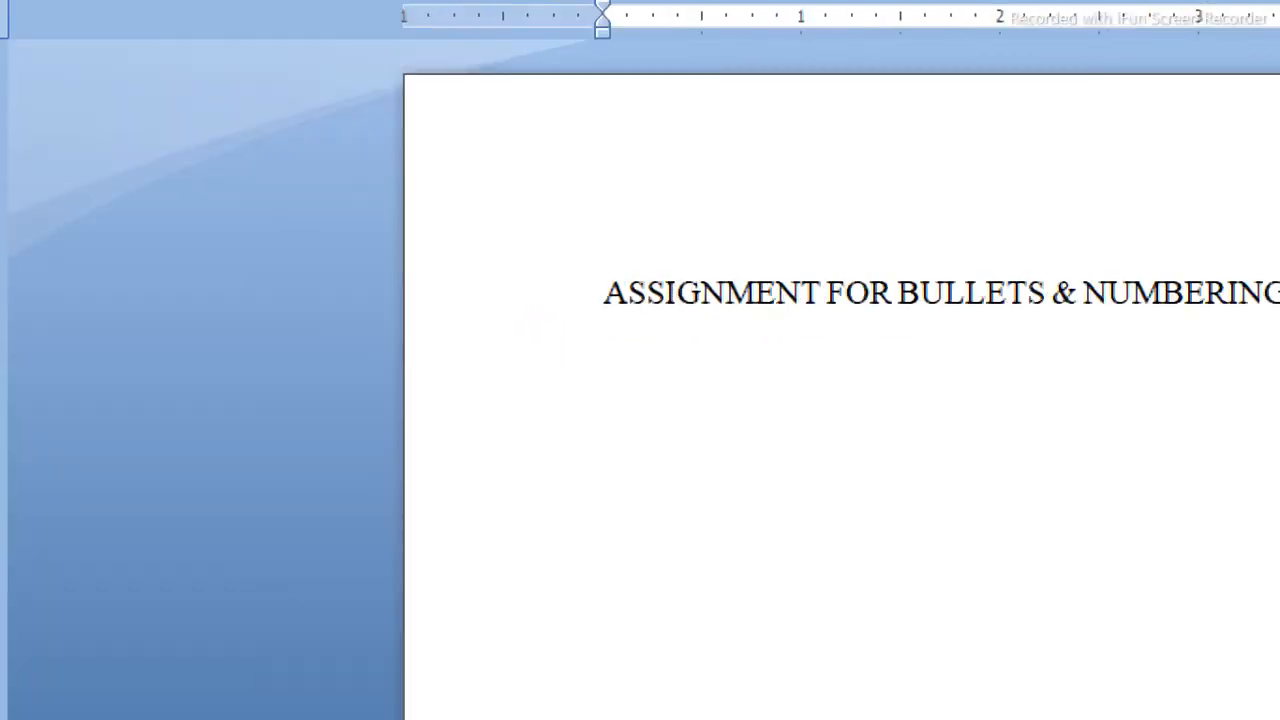
Enter the line "Avanti's Family Restaurant- Pure Veg" below the title, with the spelling of Restaurant corrected.
type("A")
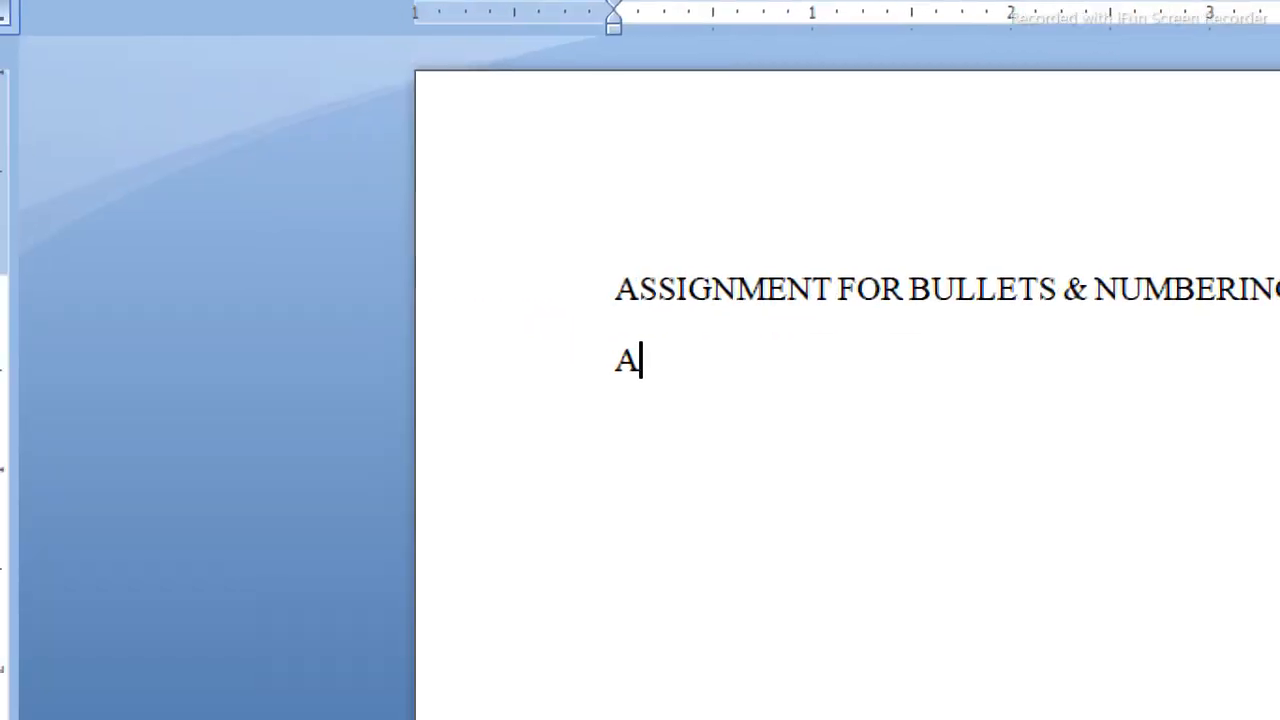
type("vanti")
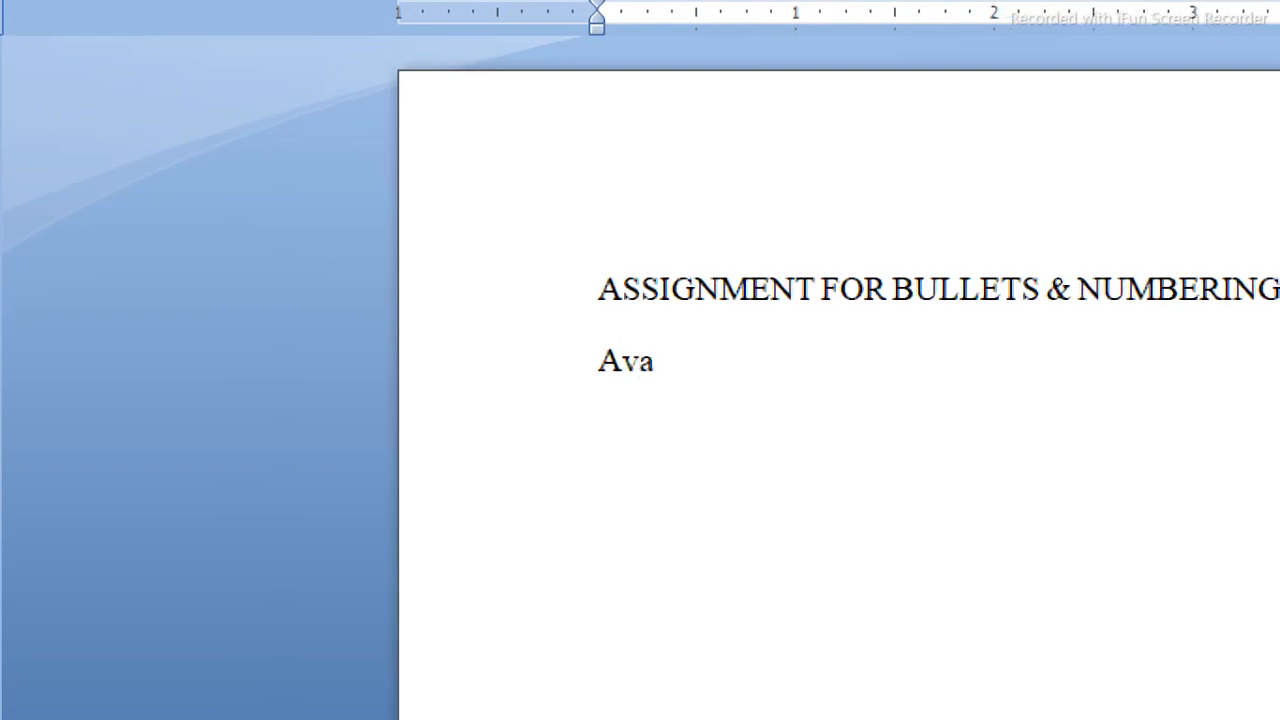
type("'")
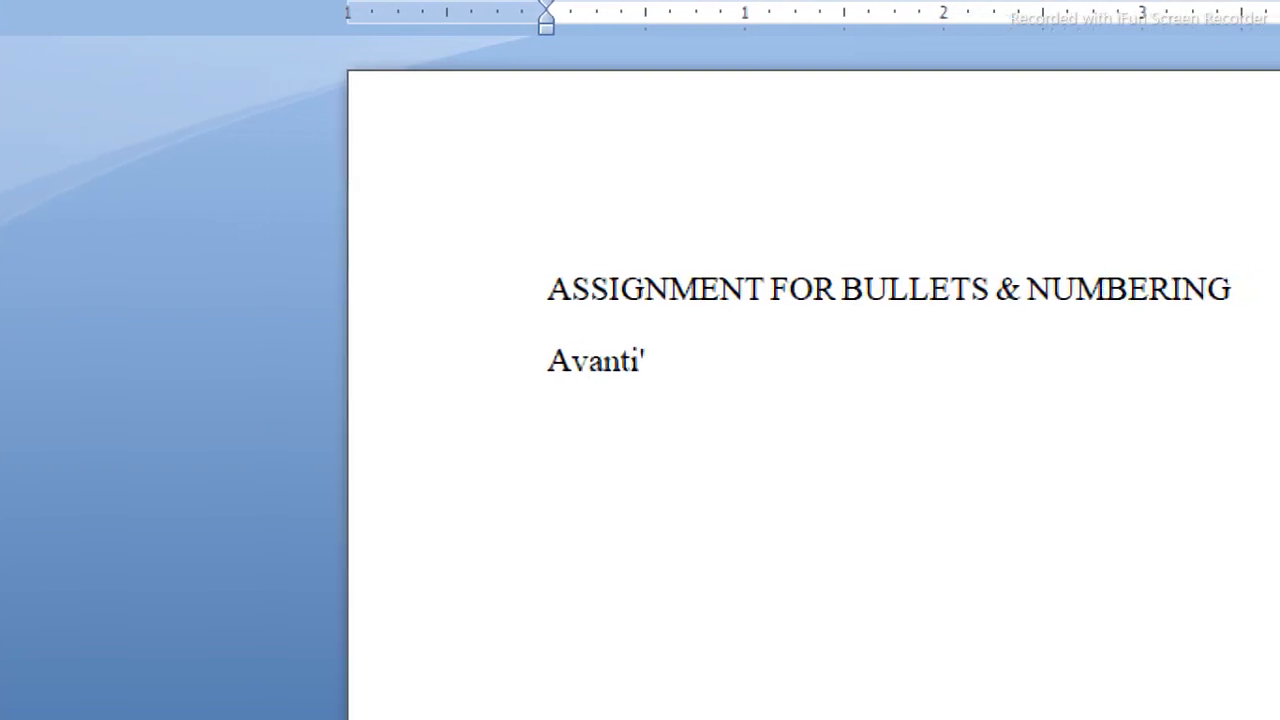
type("s ")
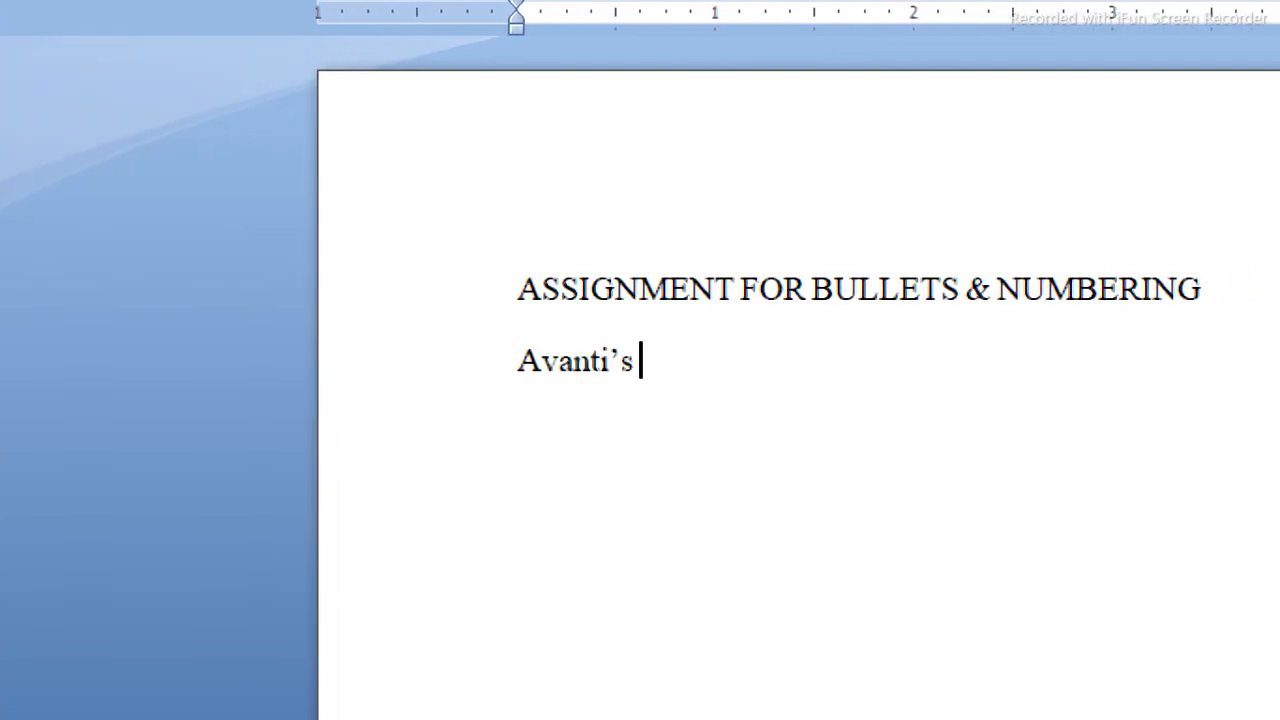
type("f")
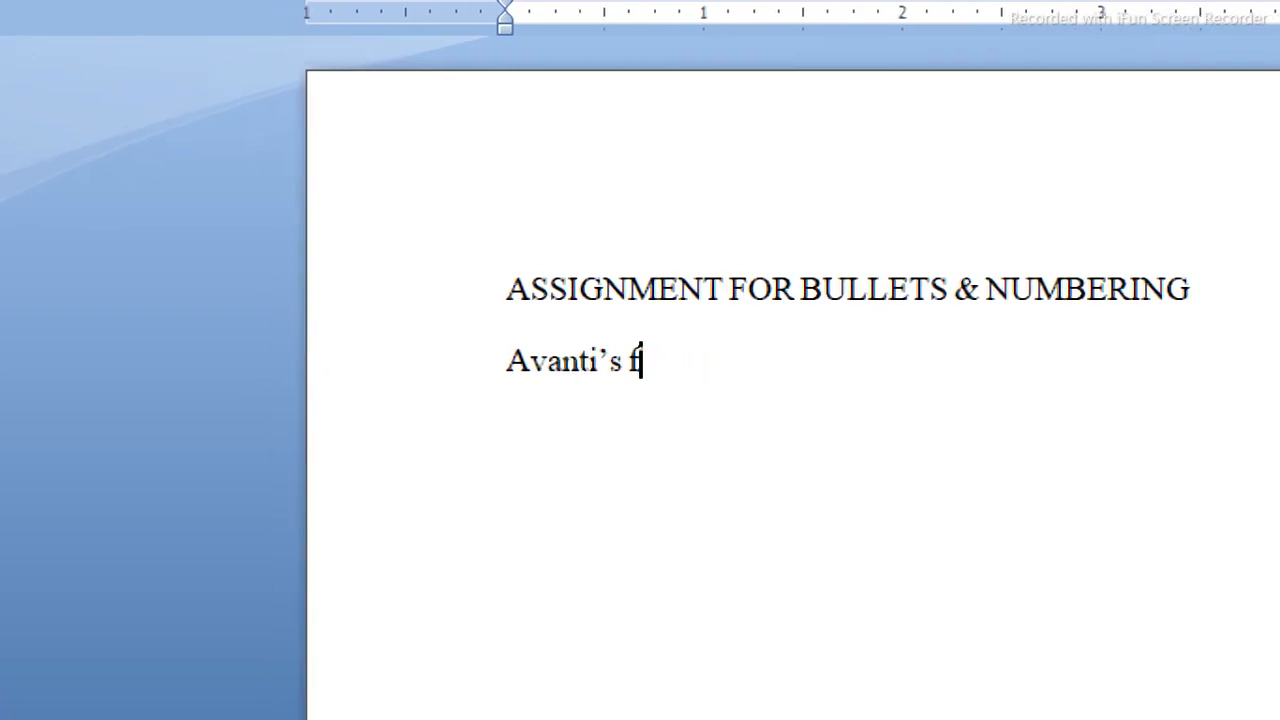
type("Family ")
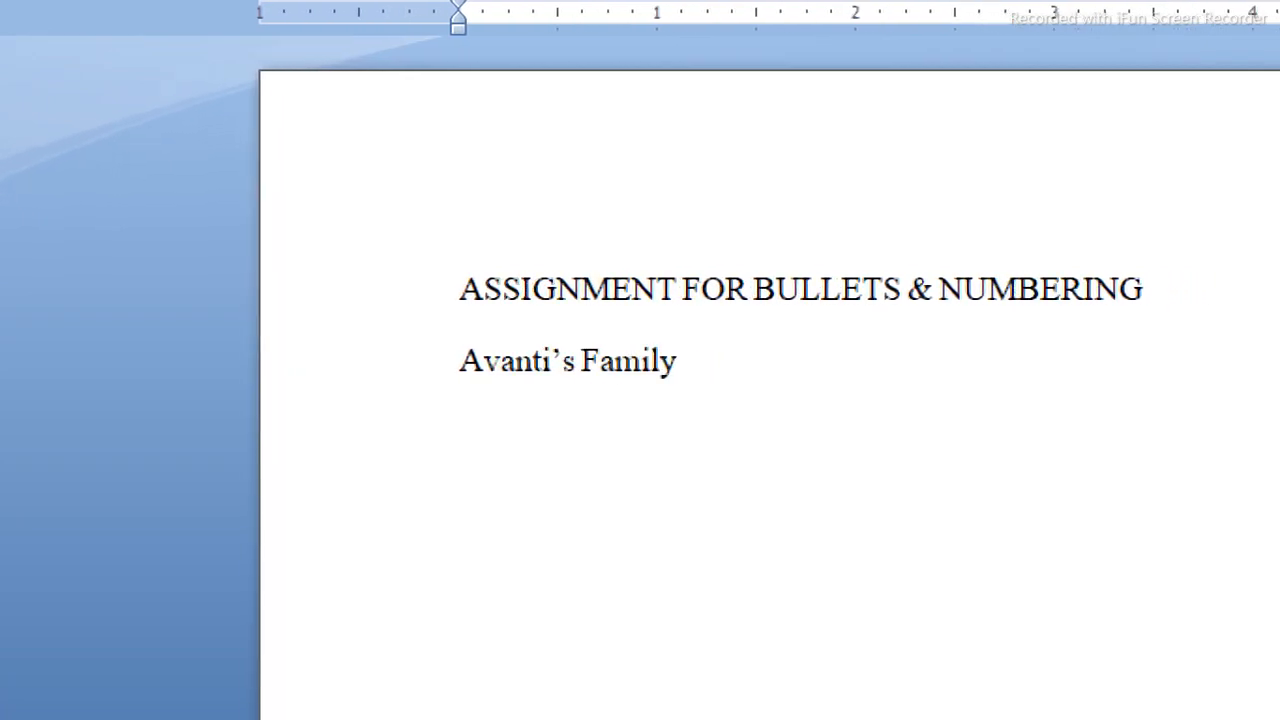
type("Resture")
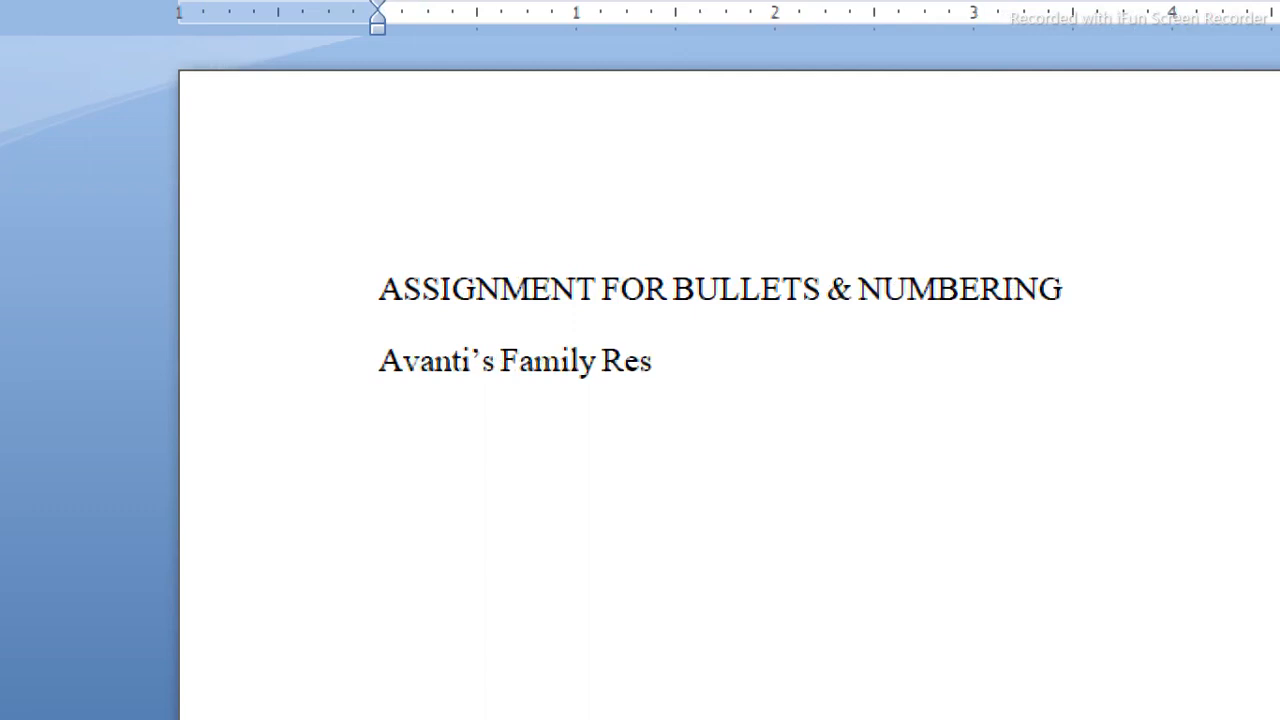
type("ant")
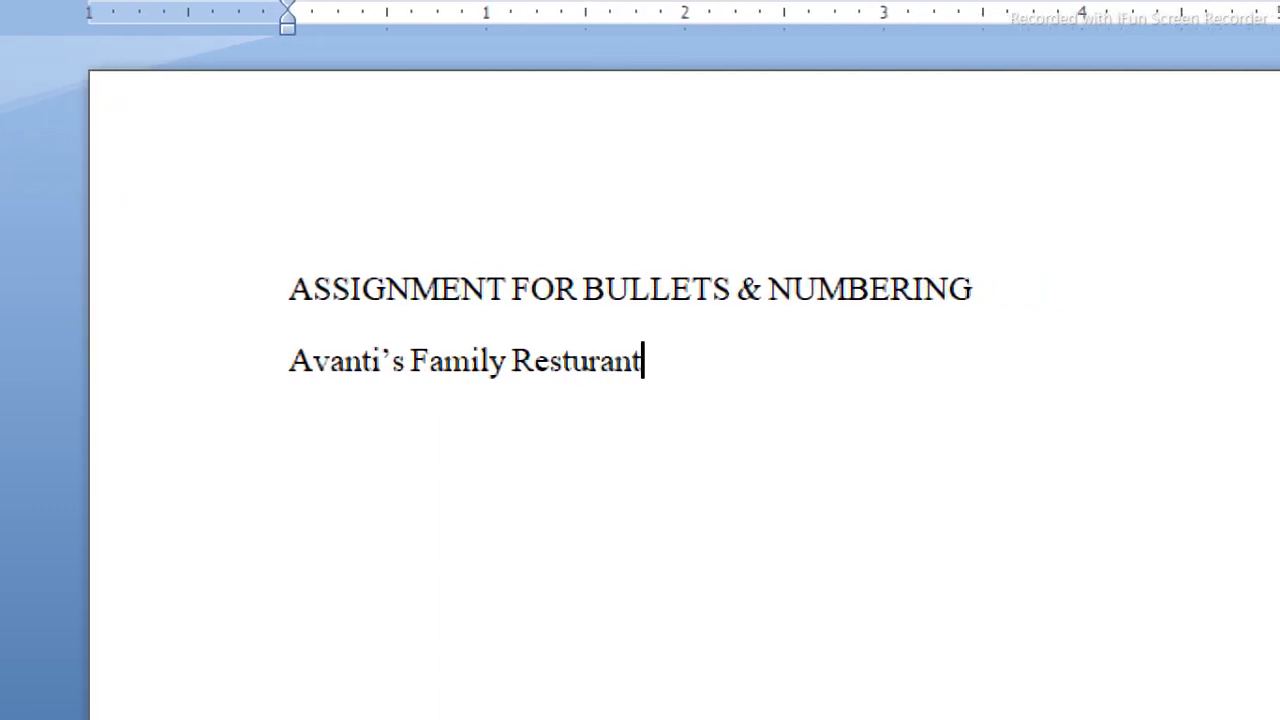
type("-")
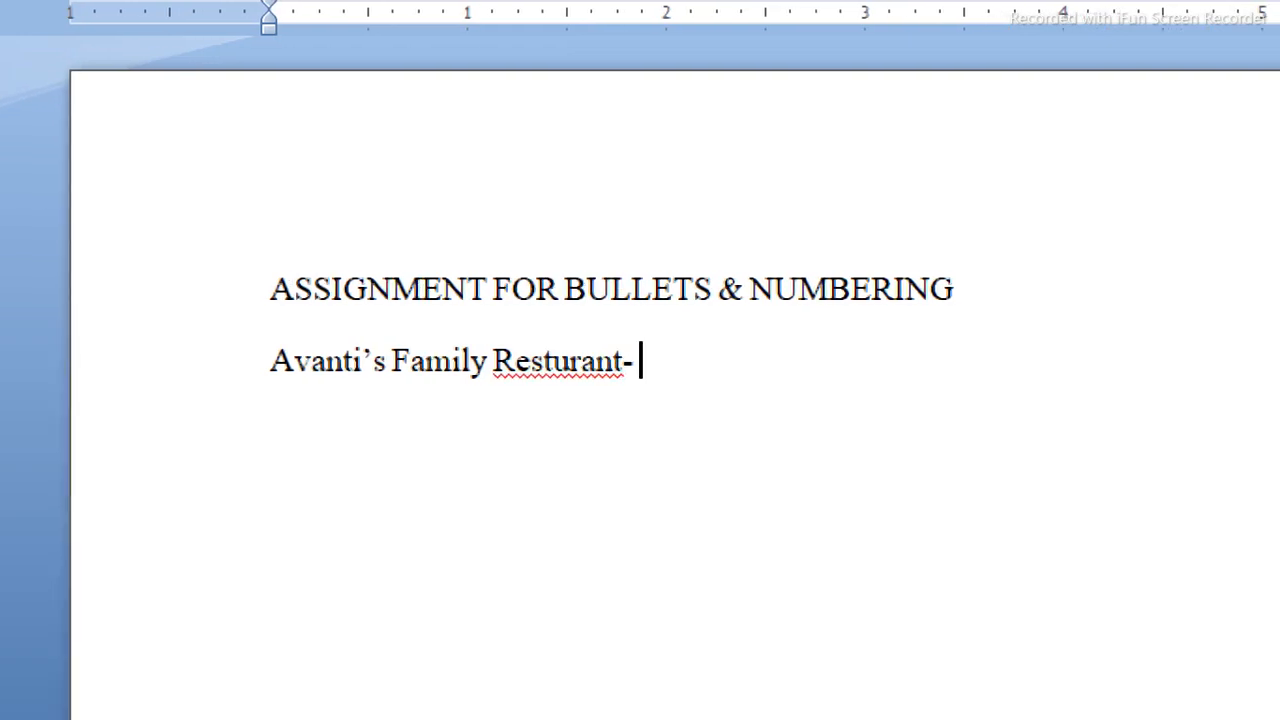
type(" P")
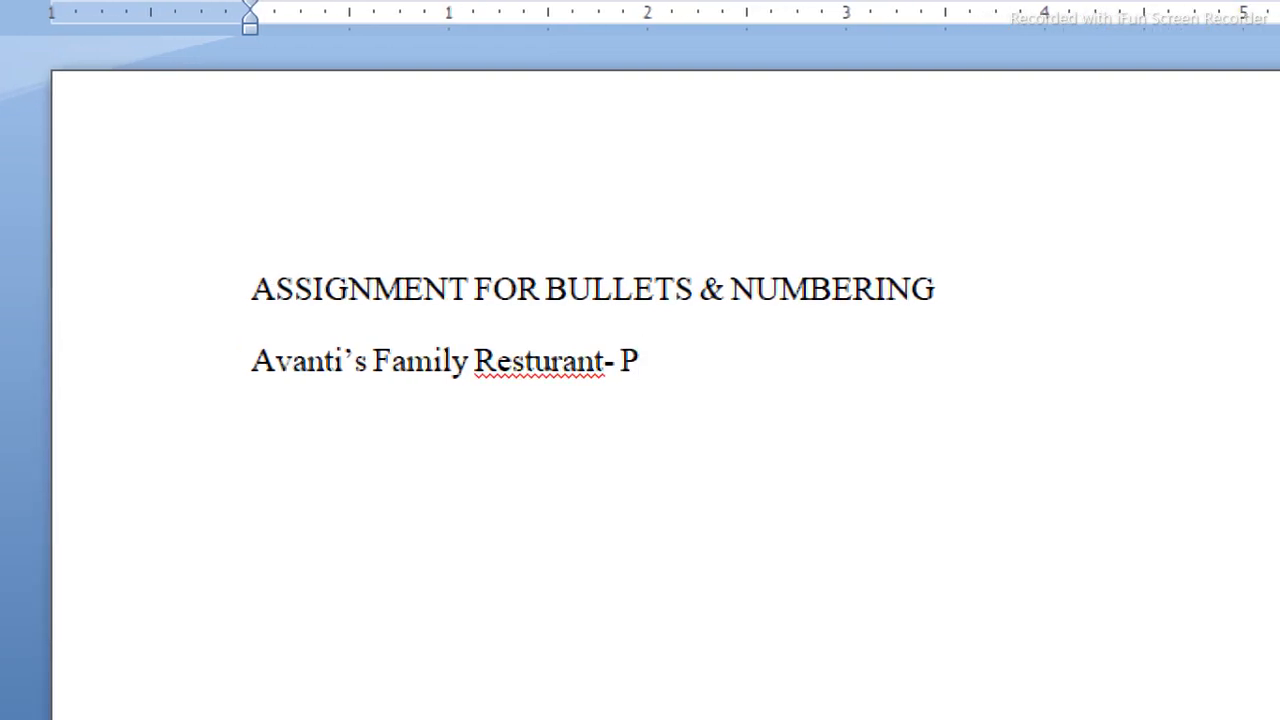
type("ure Veg")
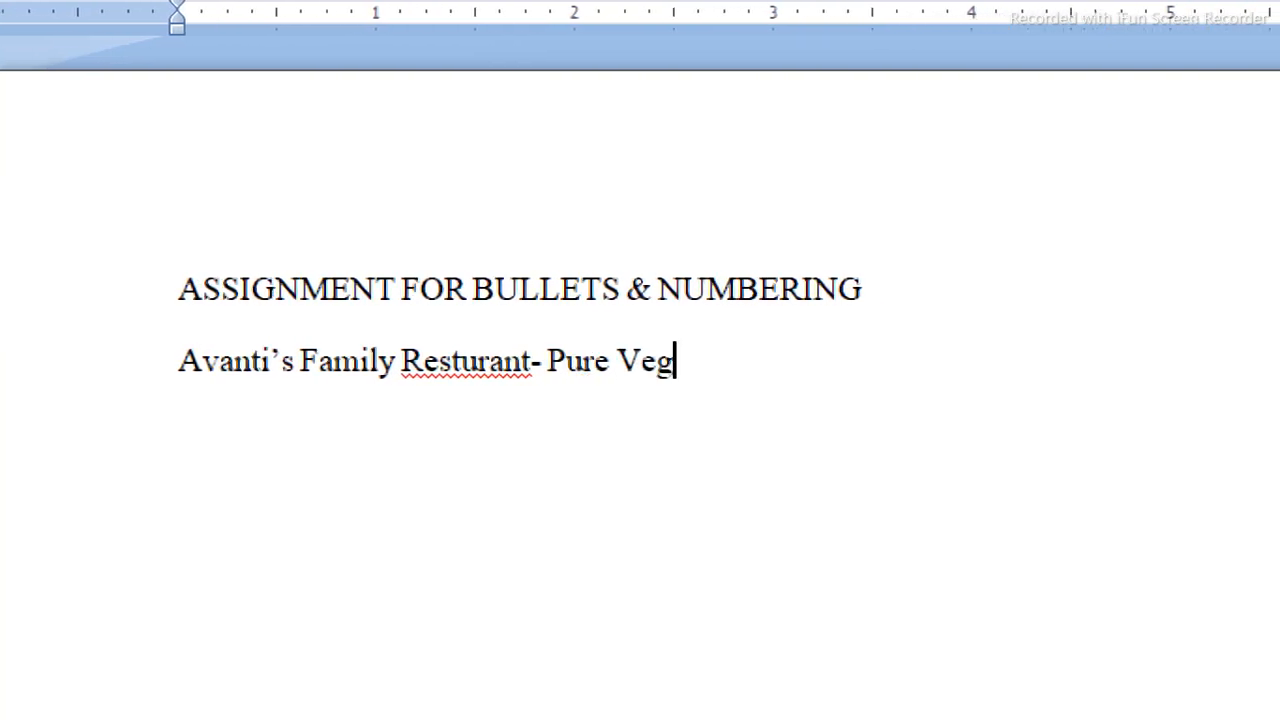
right_click(450, 378)
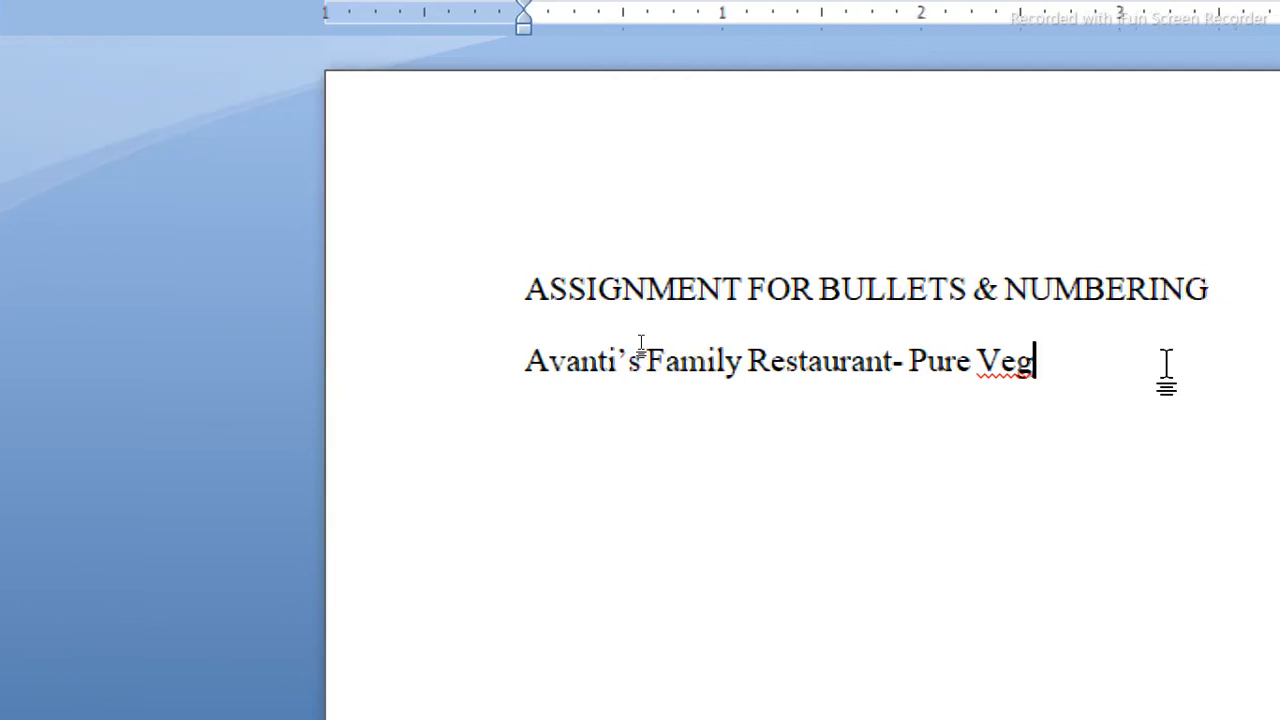
Leave a blank line below the restaurant name and enter "Snacks" as the first menu heading.
key("Return")
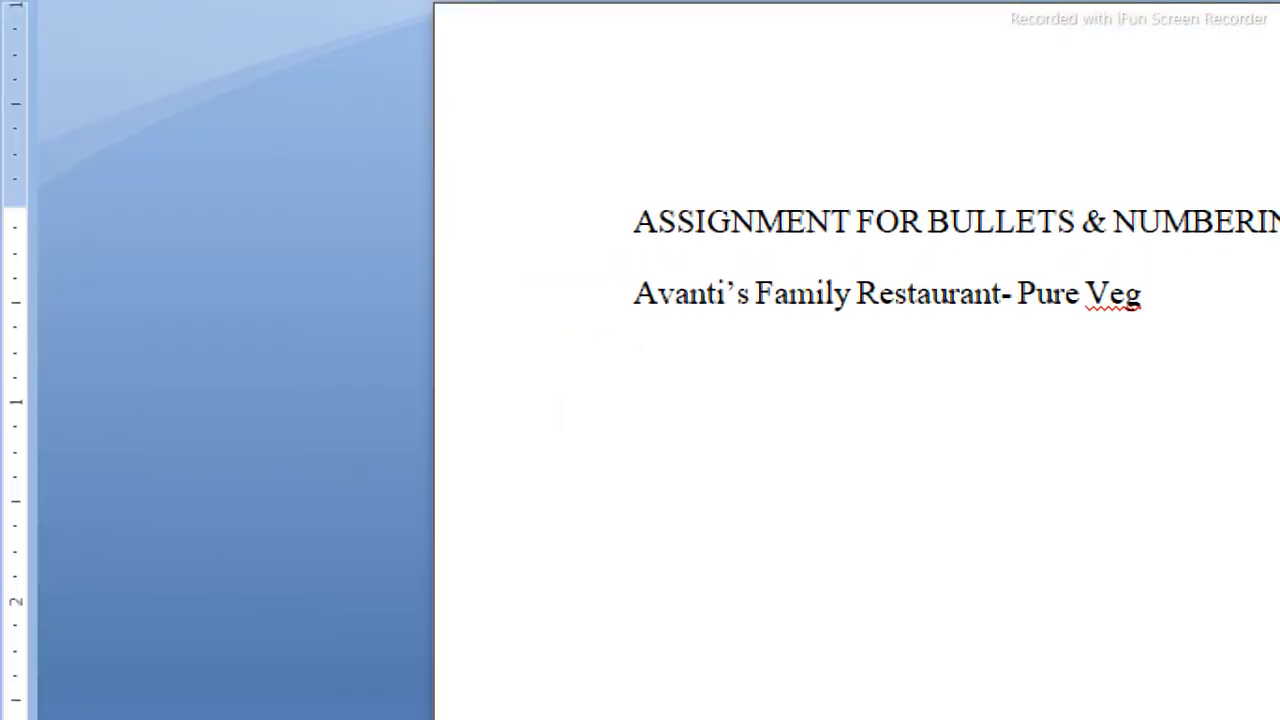
key("Return")
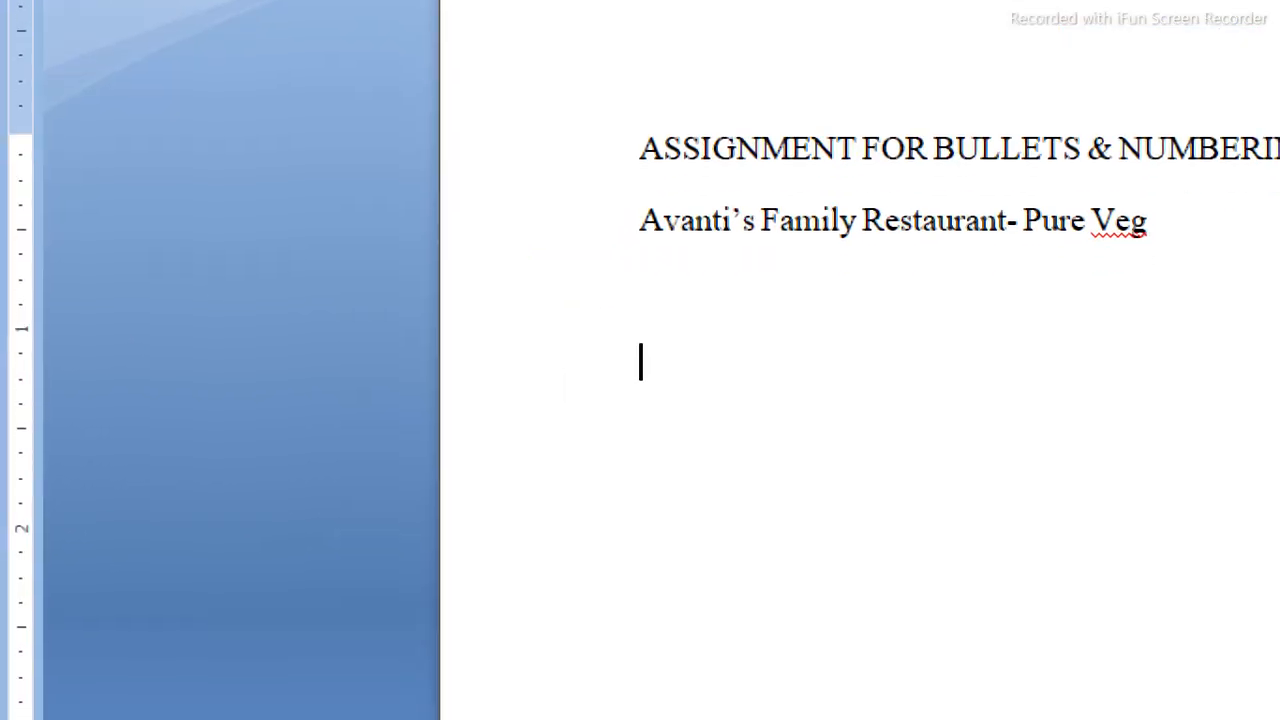
type("Snacks")
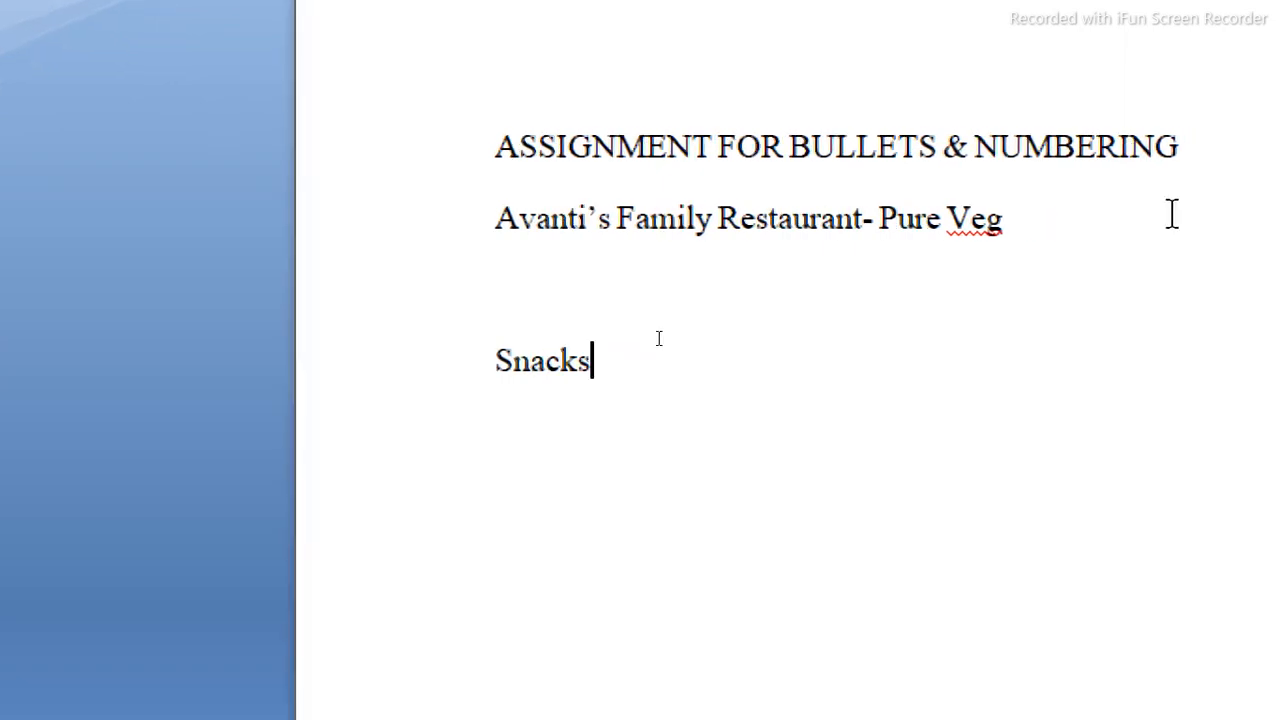
Apply a newly defined multilevel list to "Snacks" with the level 1 number style set to 1, 2, 3.
left_click_drag(604, 360, 489, 360)
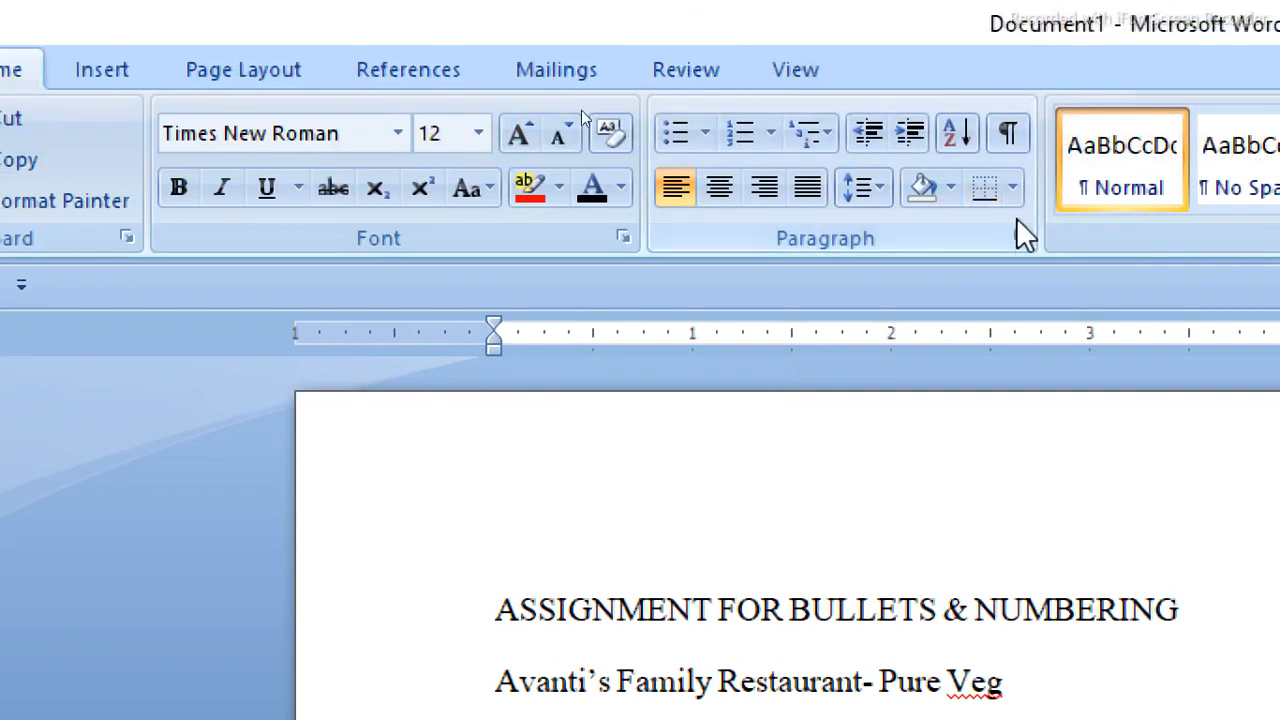
left_click(823, 133)
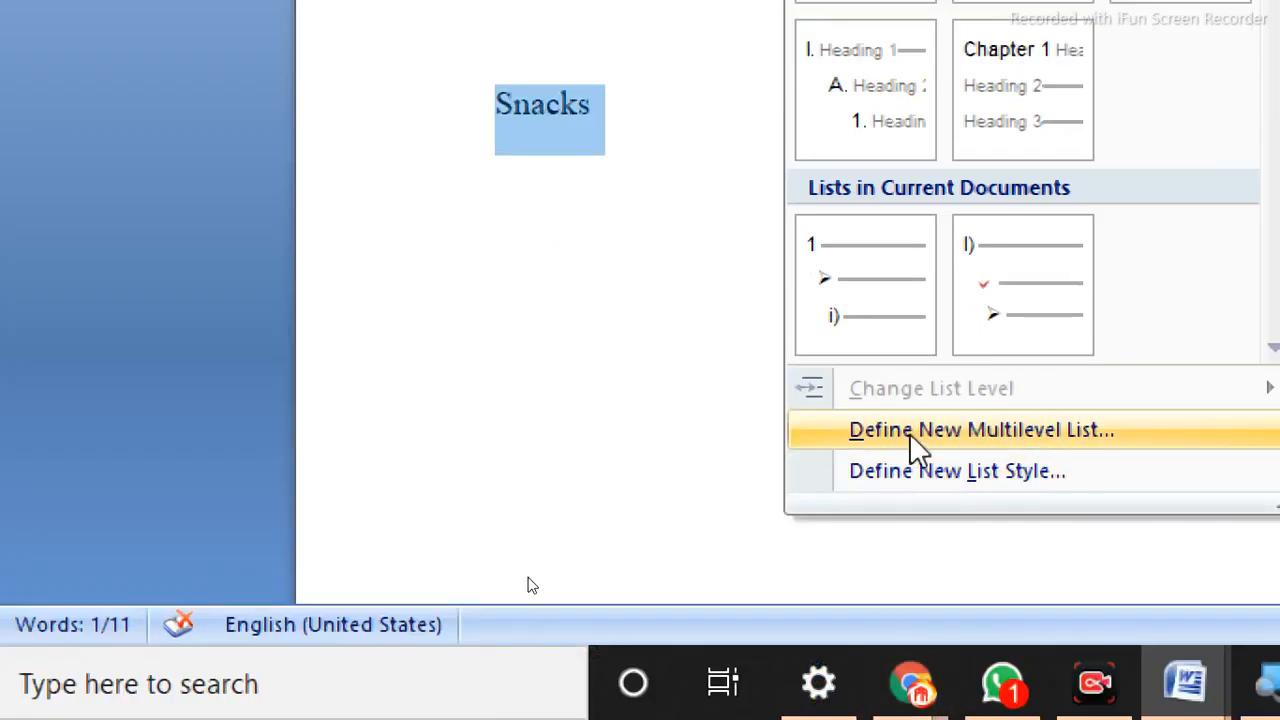
left_click(908, 430)
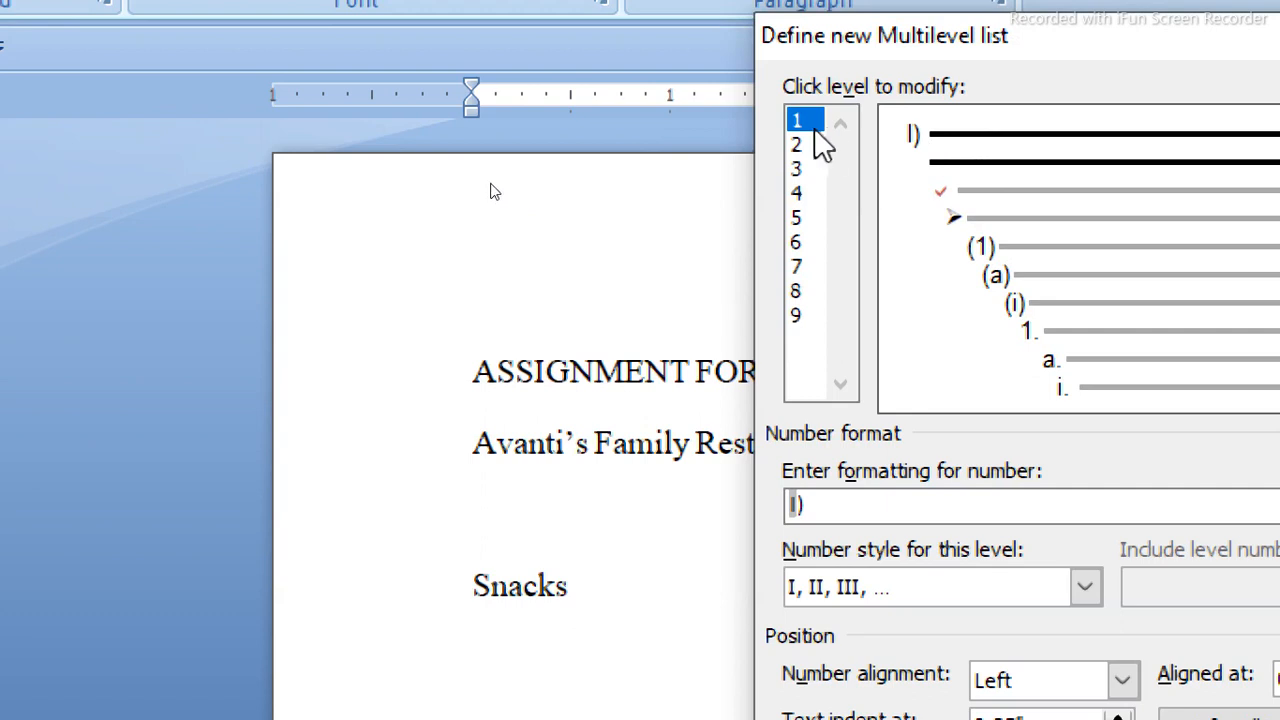
left_click(1086, 590)
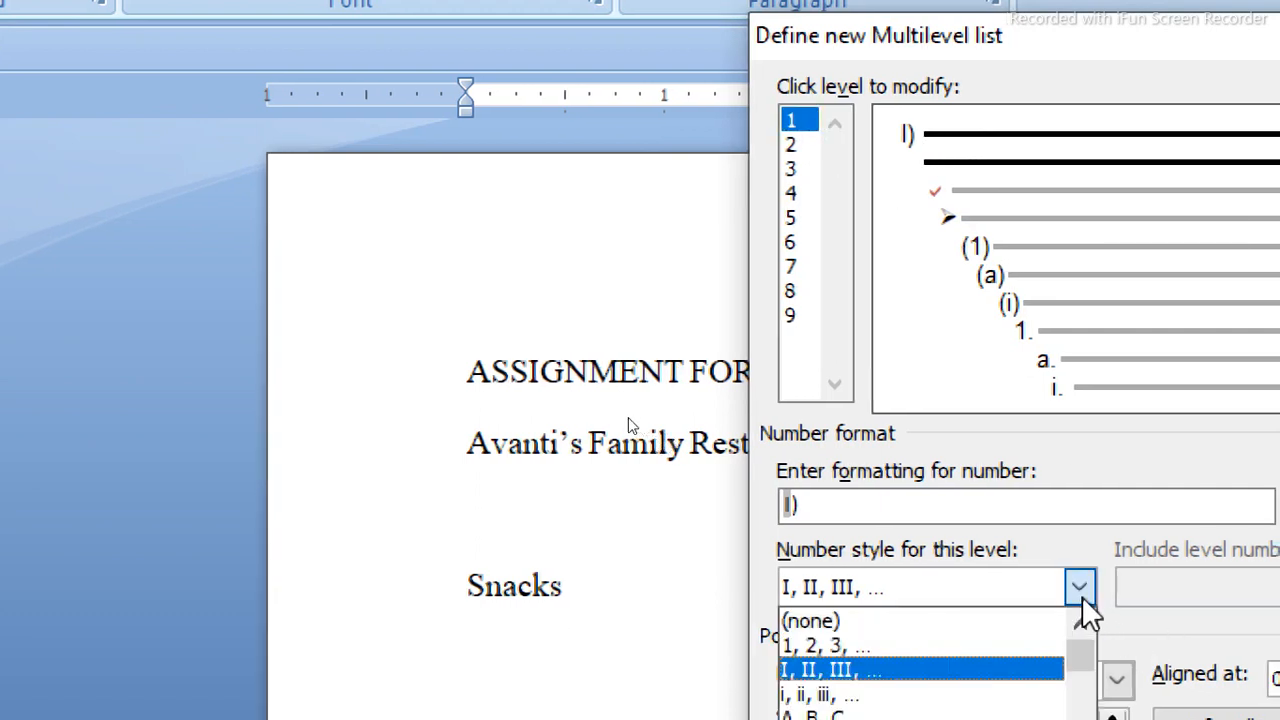
left_click(917, 649)
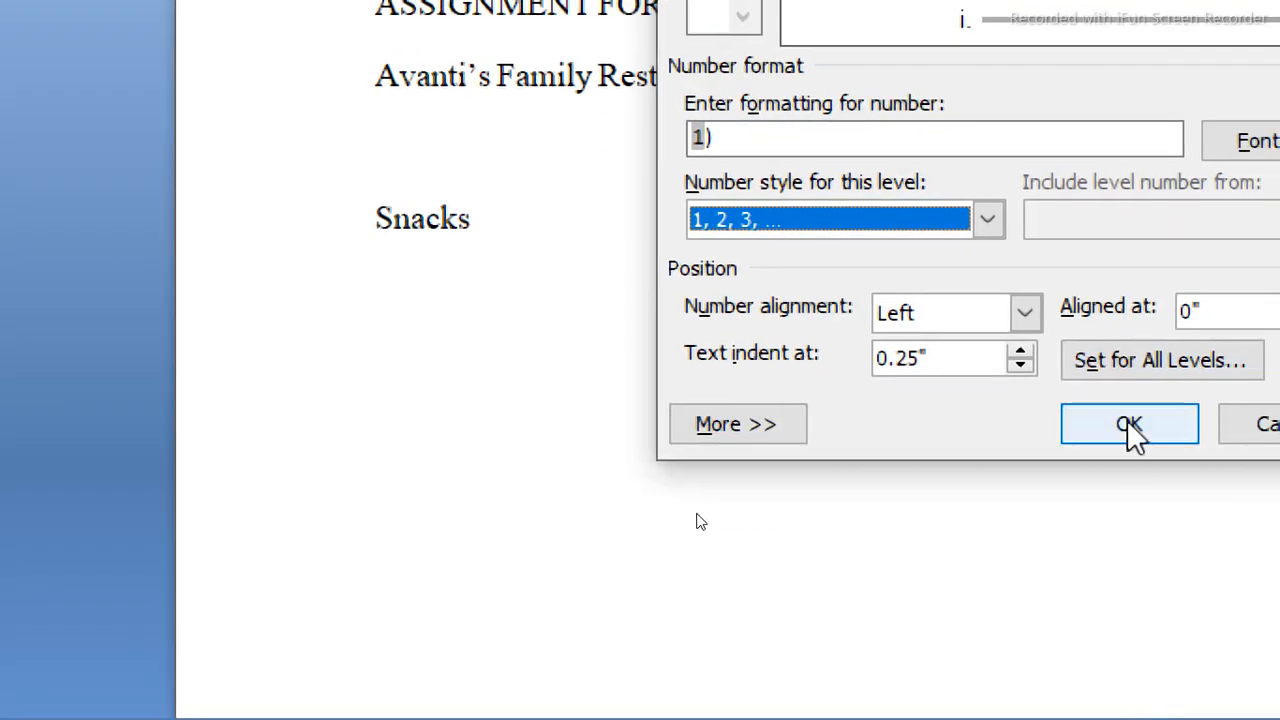
left_click(1129, 424)
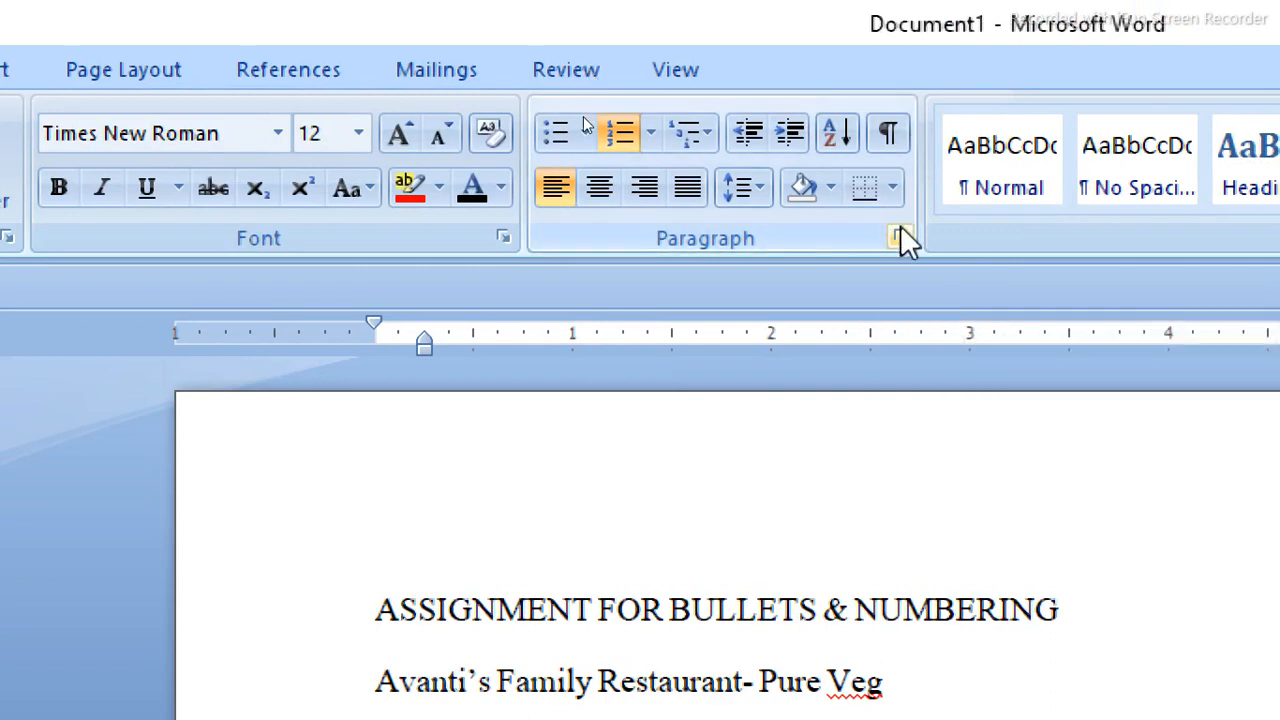
Define a new multilevel list for "Snacks" with the level 2 number style set to the arrowhead bullet.
left_click(705, 135)
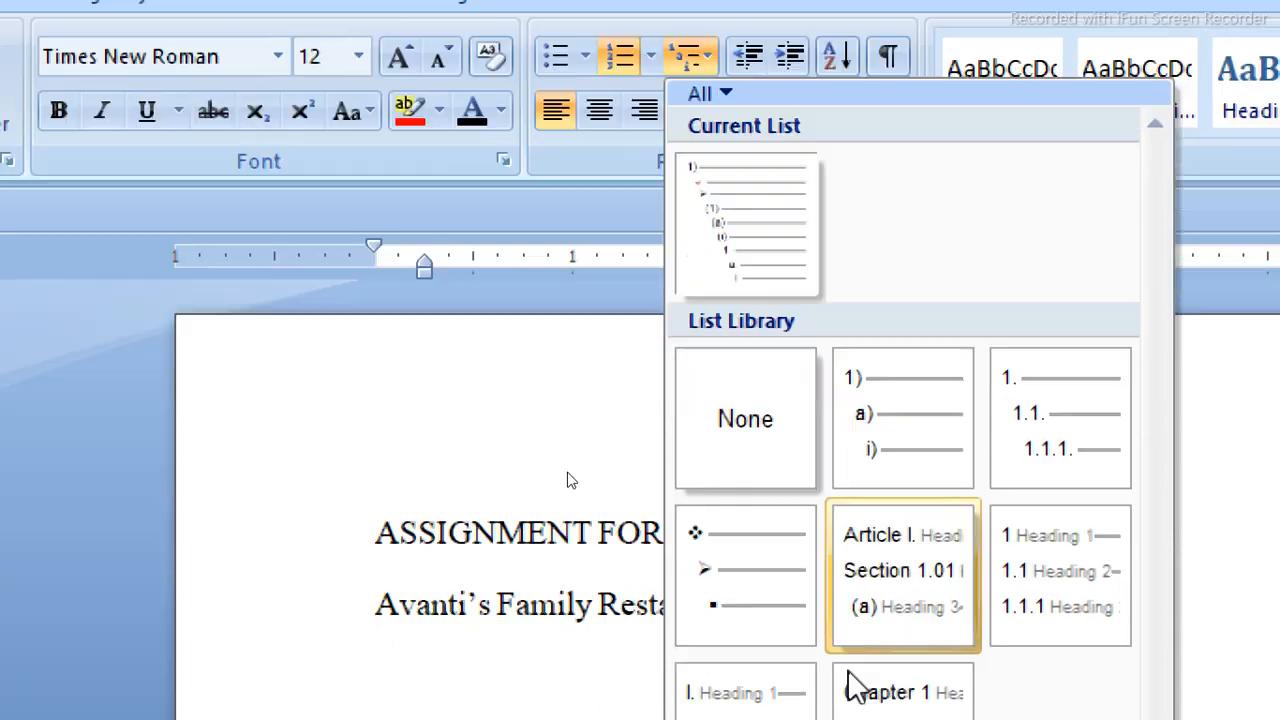
left_click(885, 688)
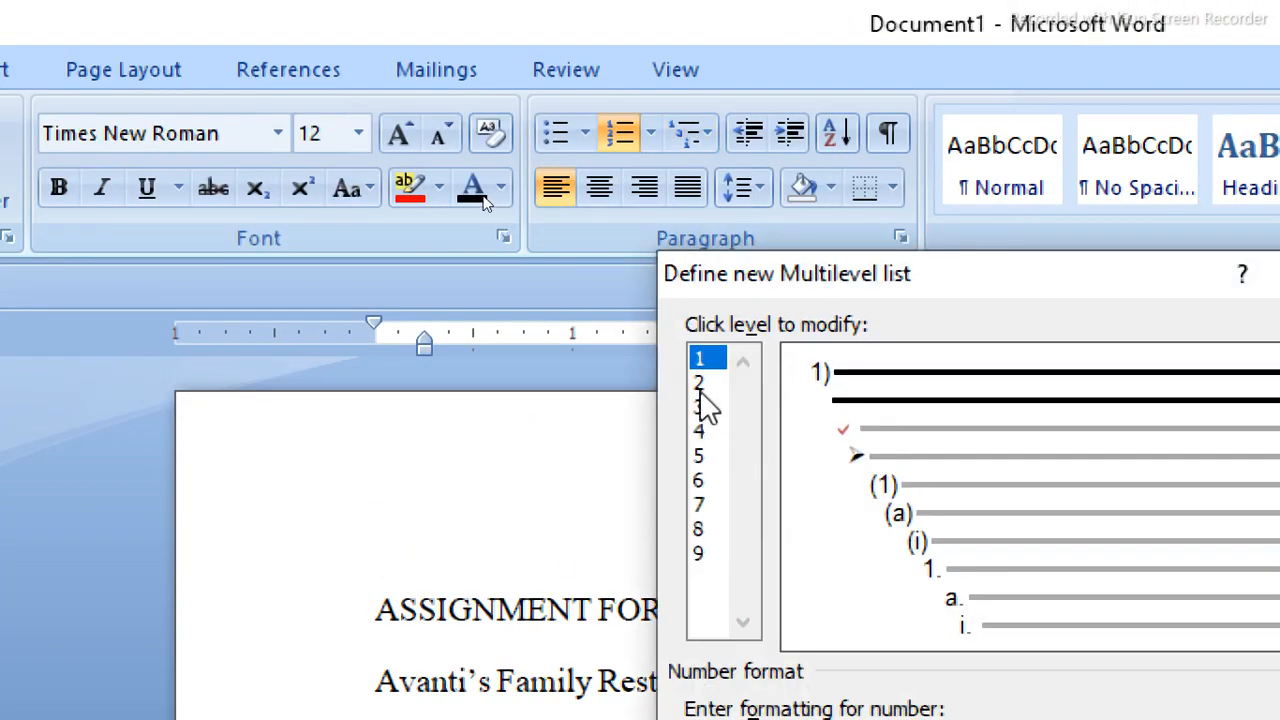
left_click(700, 388)
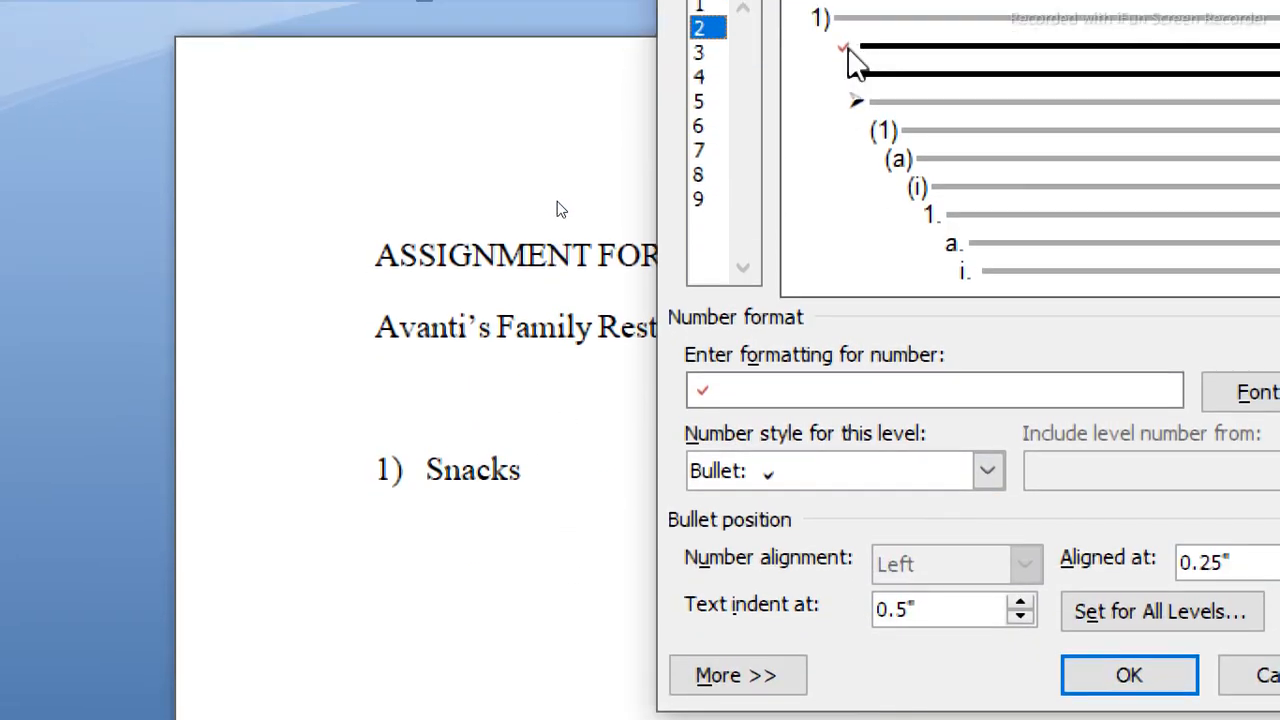
left_click(994, 463)
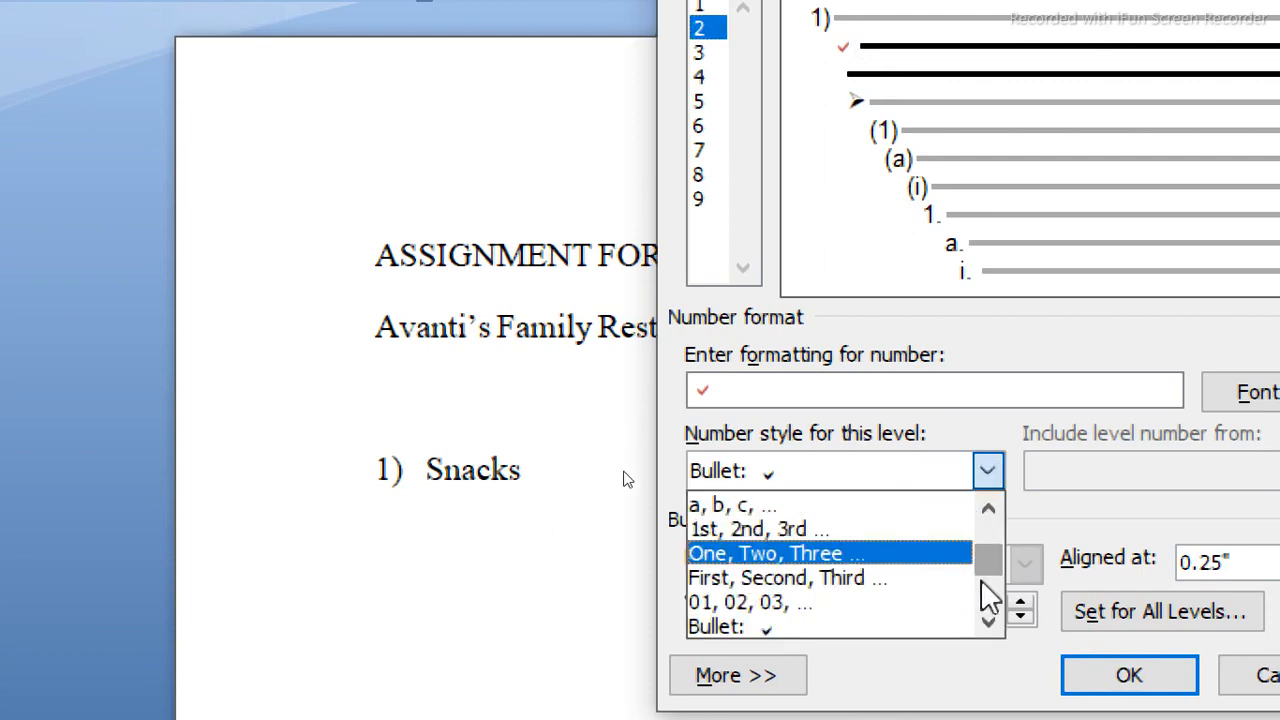
scroll(985, 600, "down", 1)
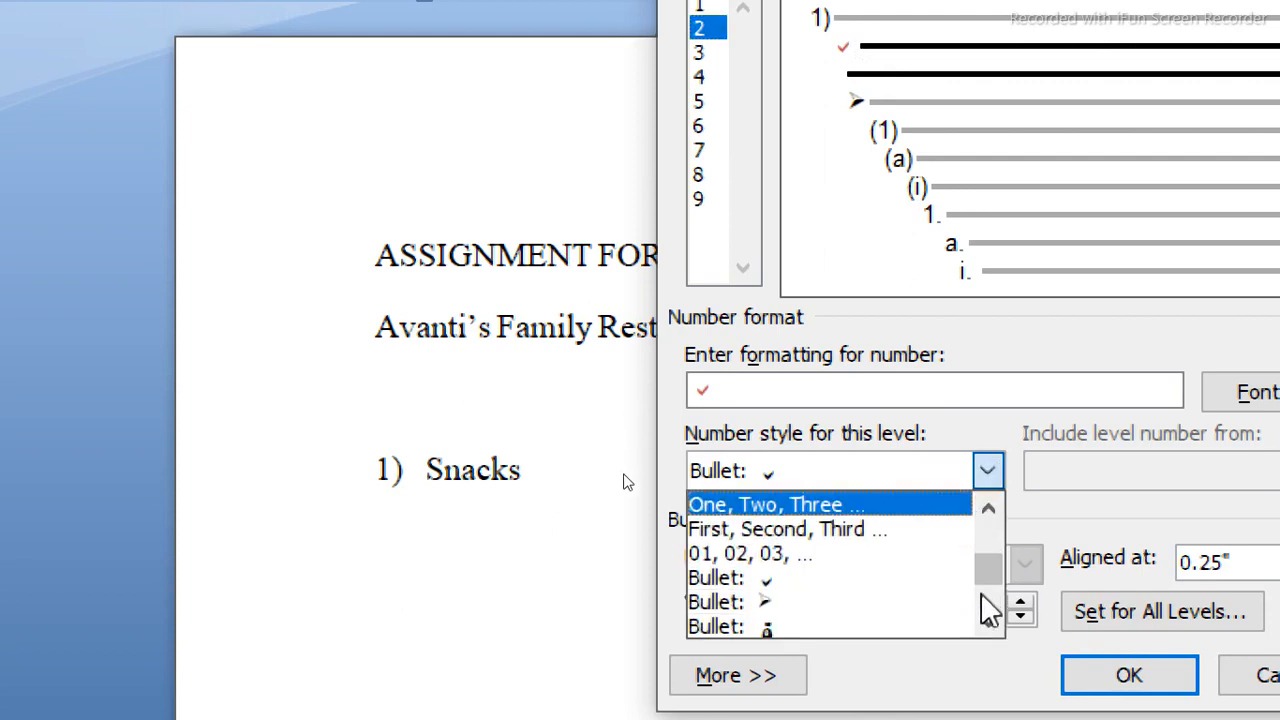
left_click(799, 600)
left_click(1086, 678)
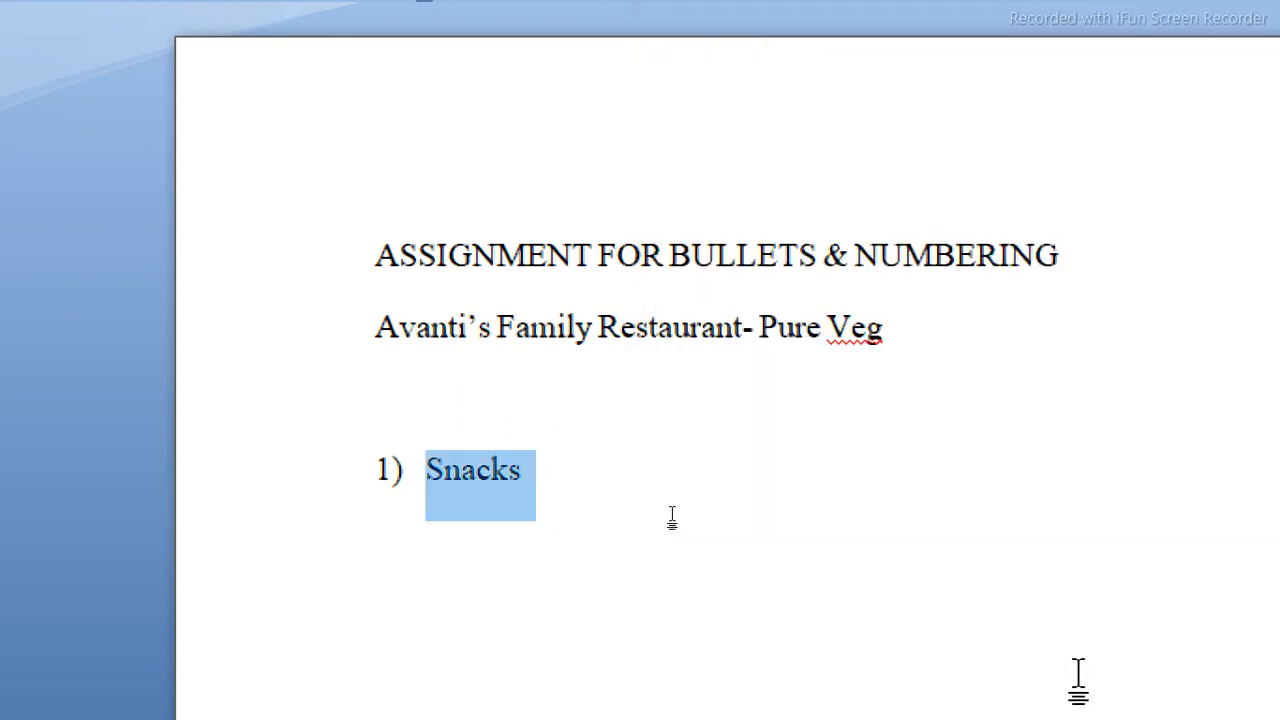
Add "Tea" as a level 2 arrow-bulleted item under the Snacks heading.
left_click(631, 491)
key("Return")
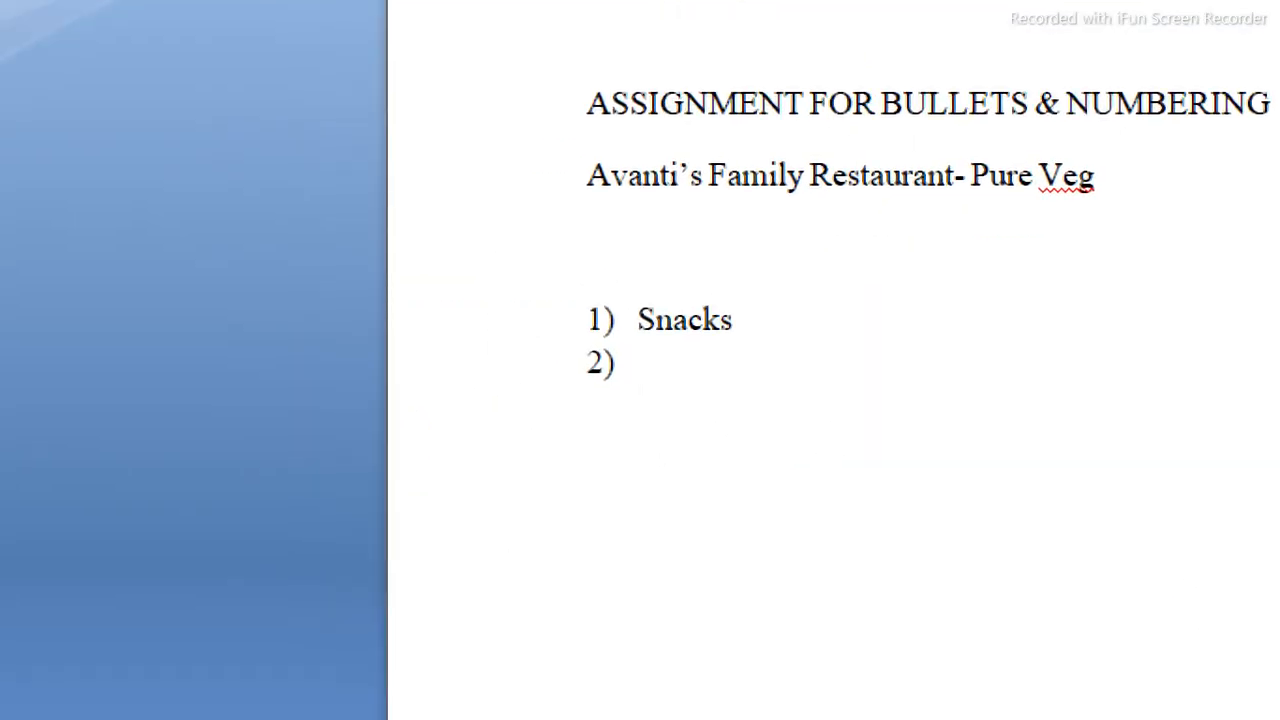
key("Tab")
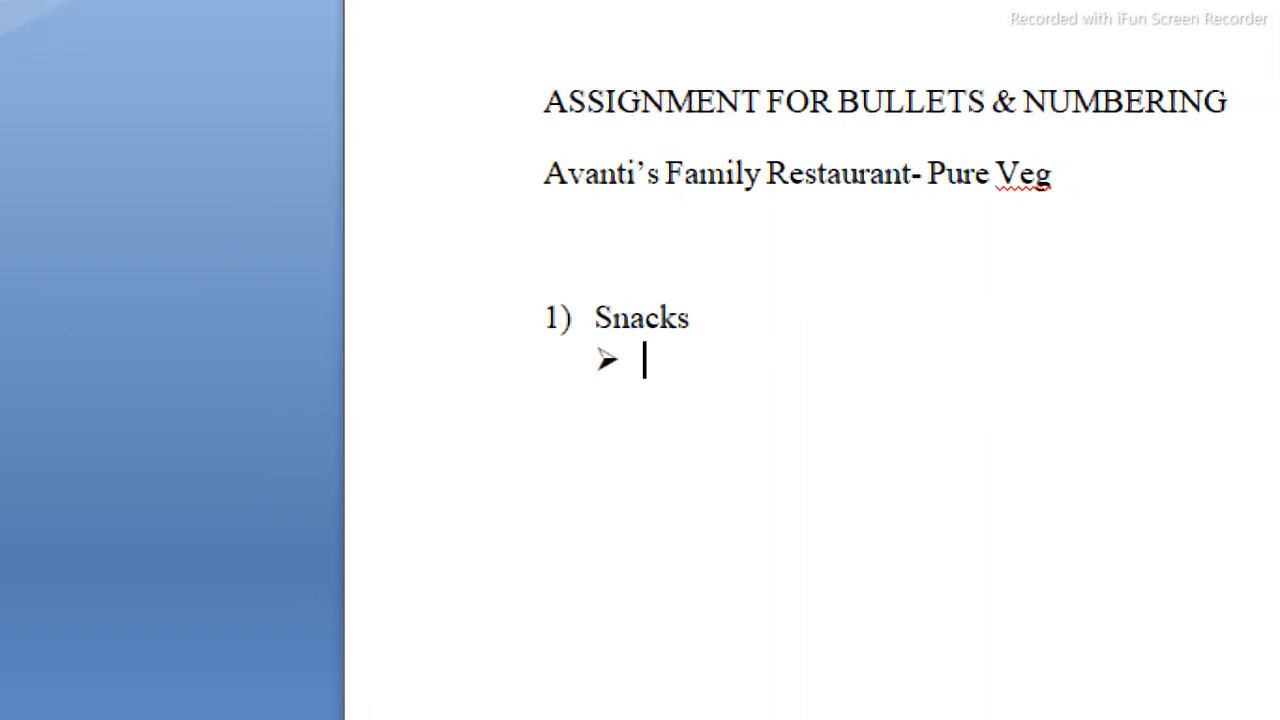
type("Tea")
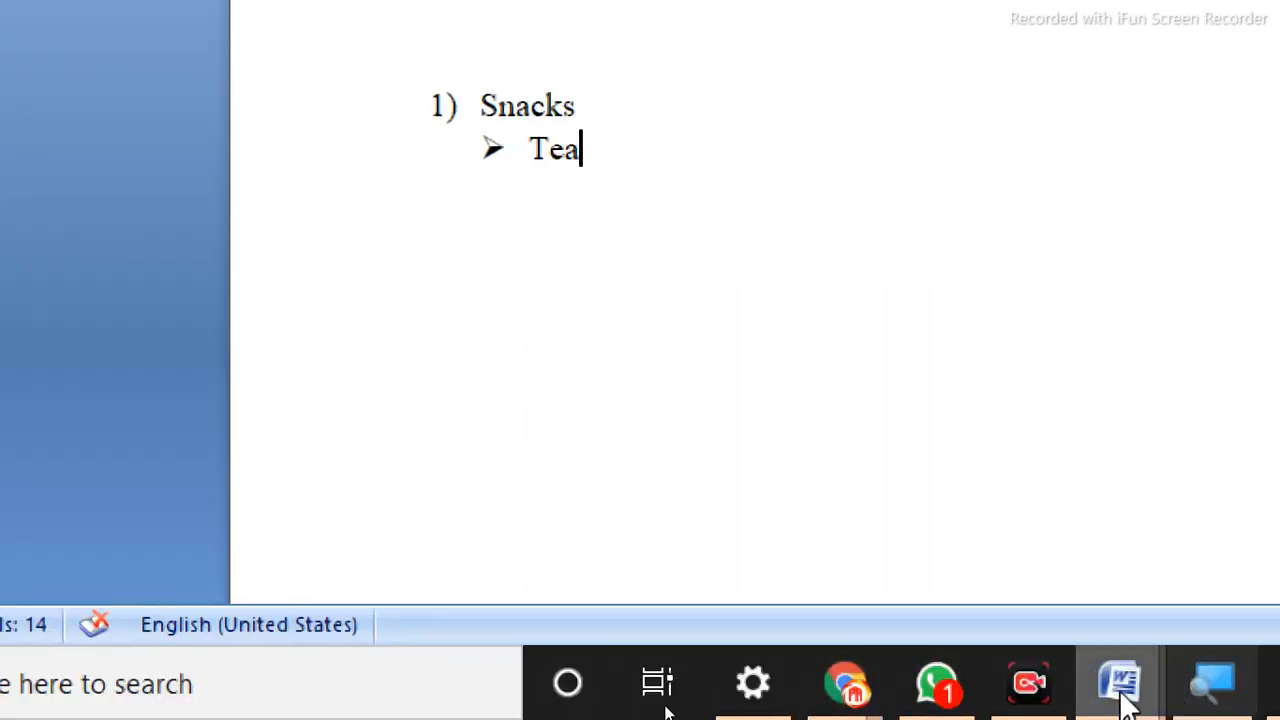
Check the price in the finished assignment document, enter 05.00 tabbed well across on the Tea line, and start a new item.
mouse_move(1140, 700)
left_click(1137, 571)
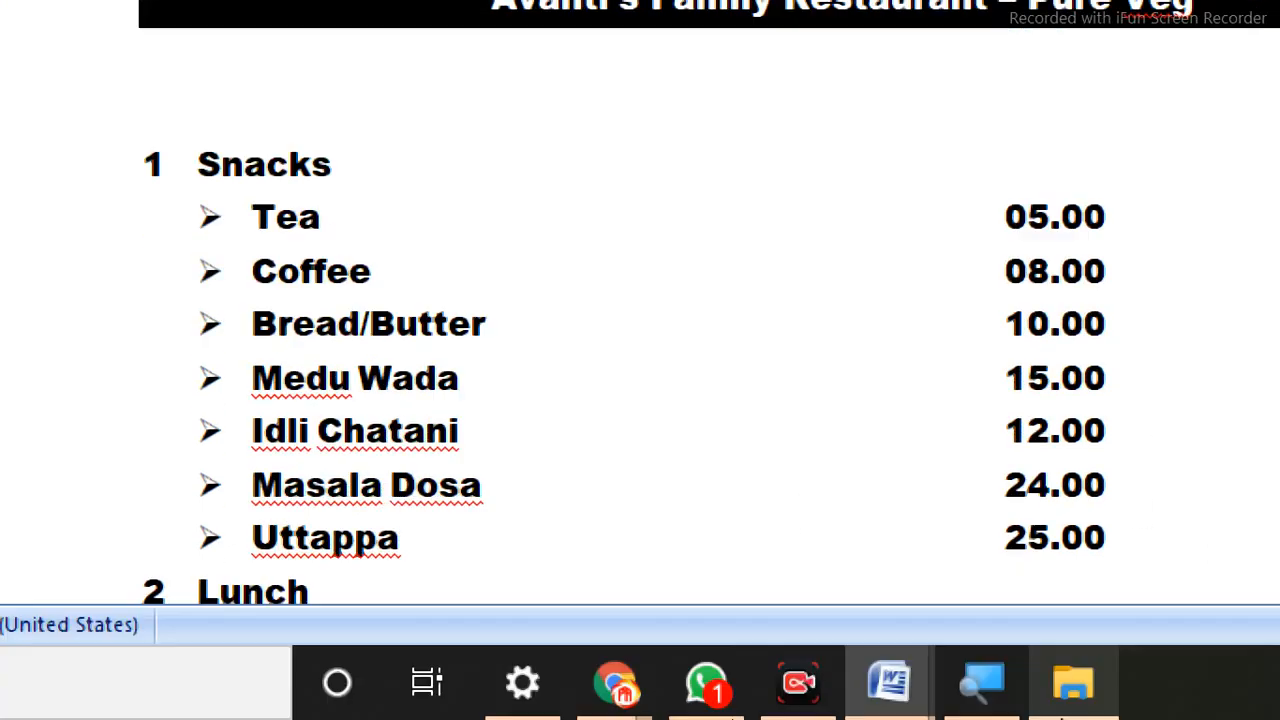
mouse_move(876, 667)
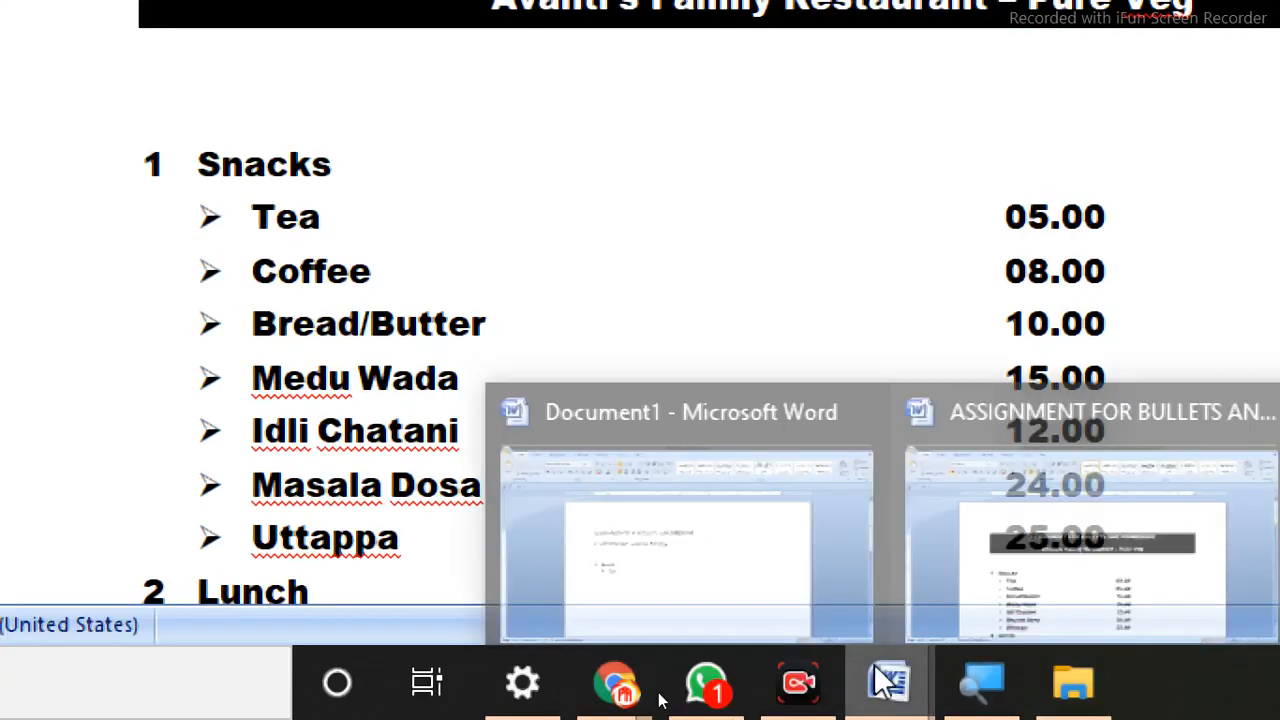
left_click(797, 600)
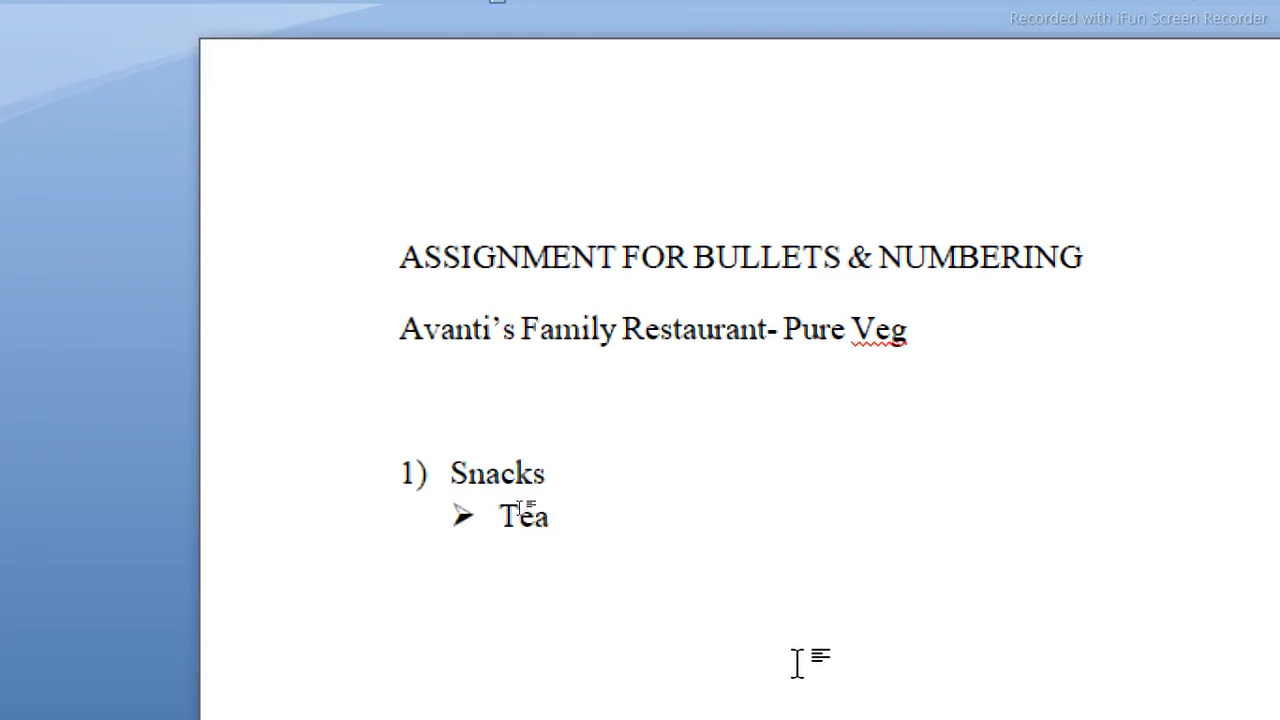
key("Tab")
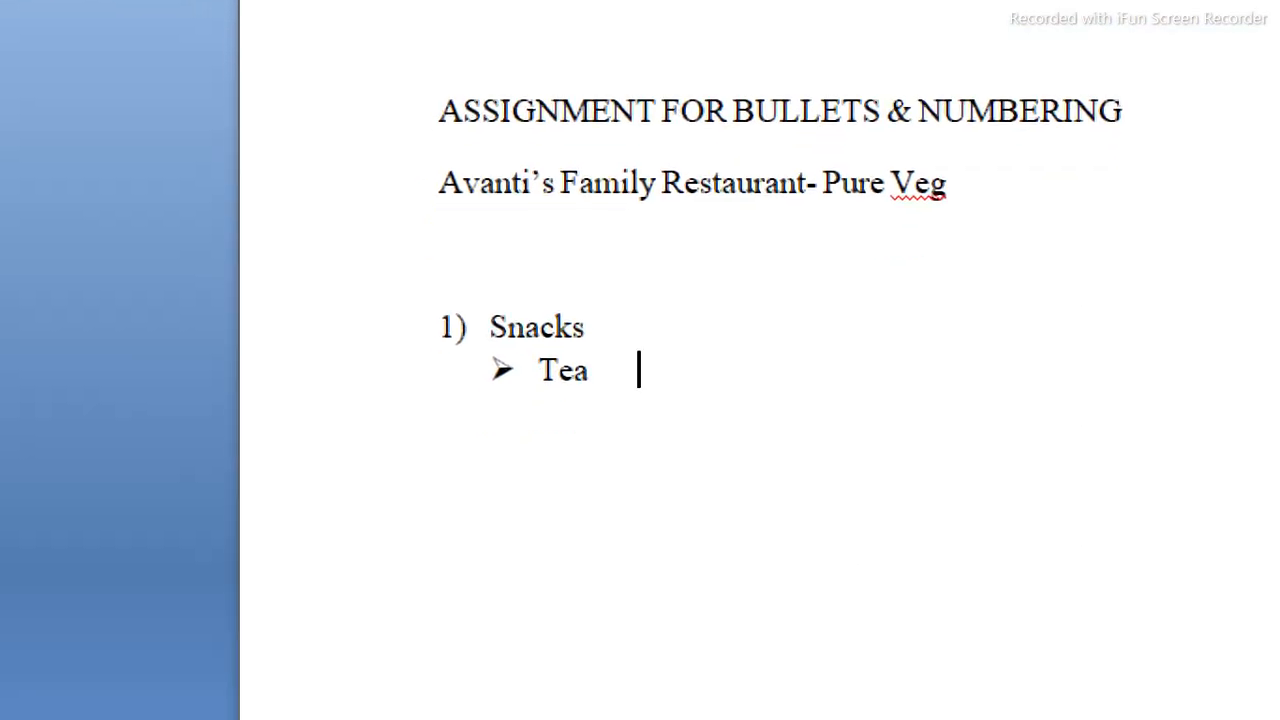
key("Tab")
key("Tab")
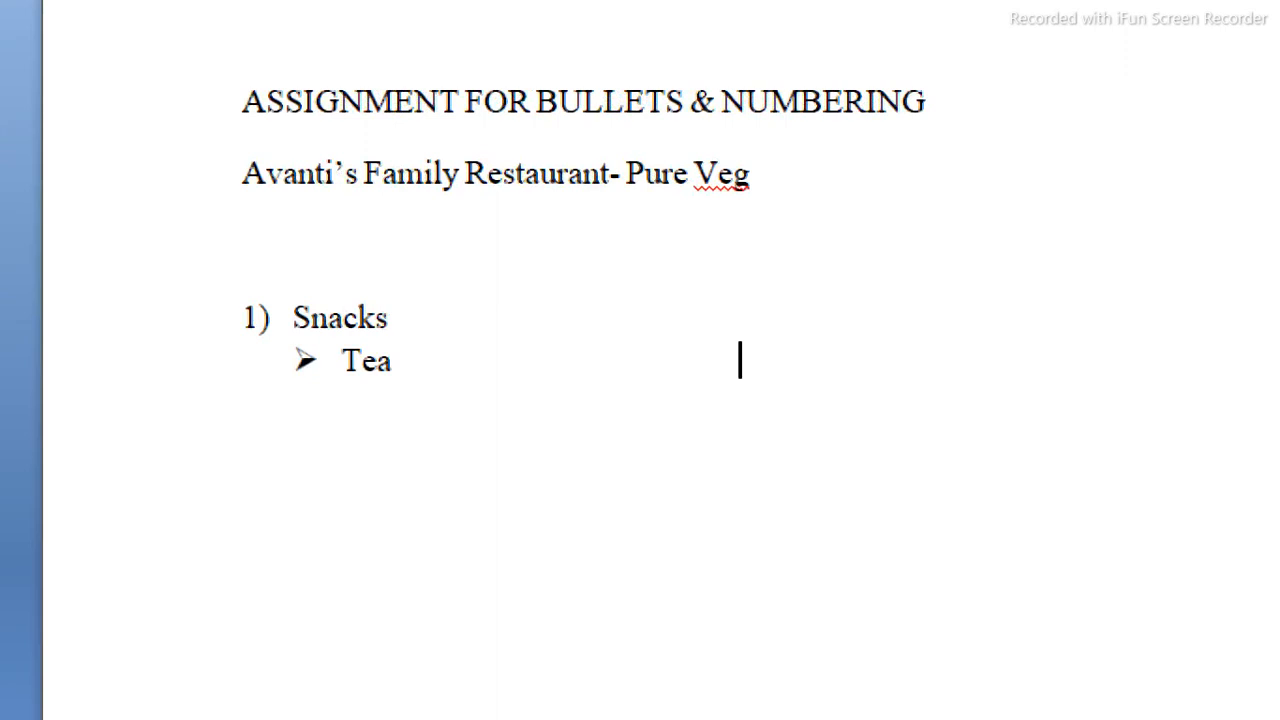
key("Tab")
key("Tab")
key("Tab")
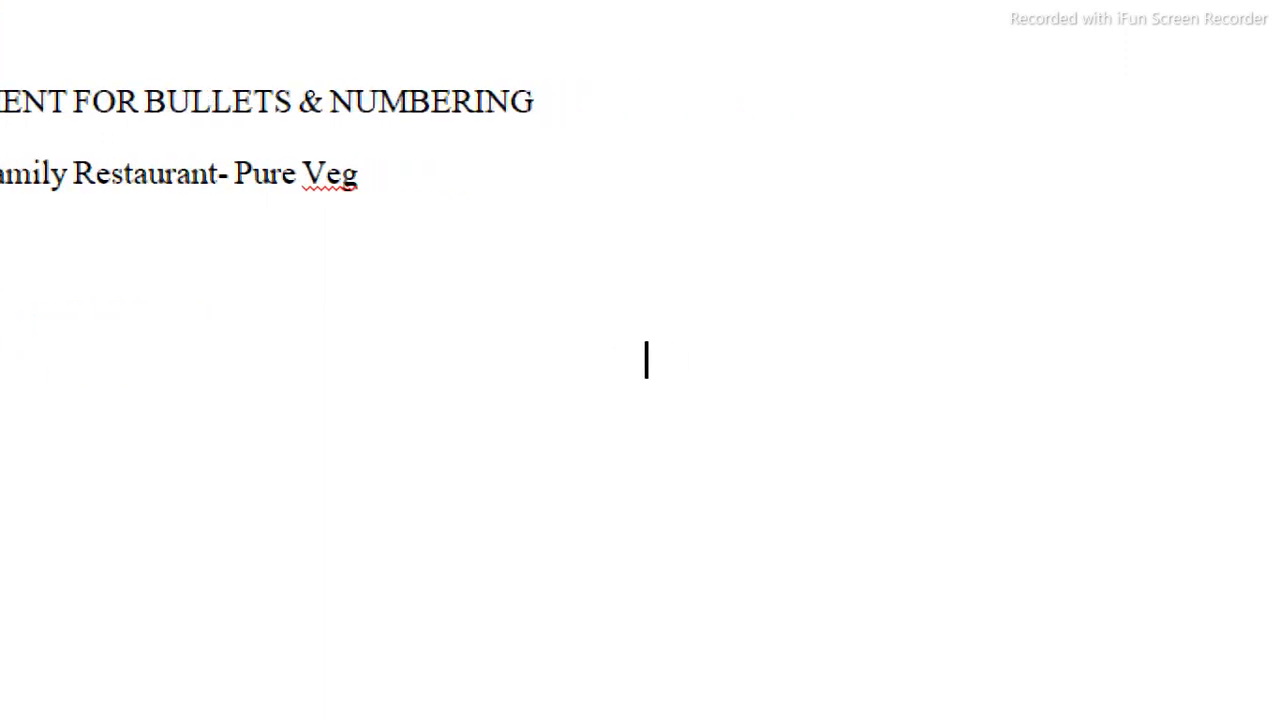
key("Tab")
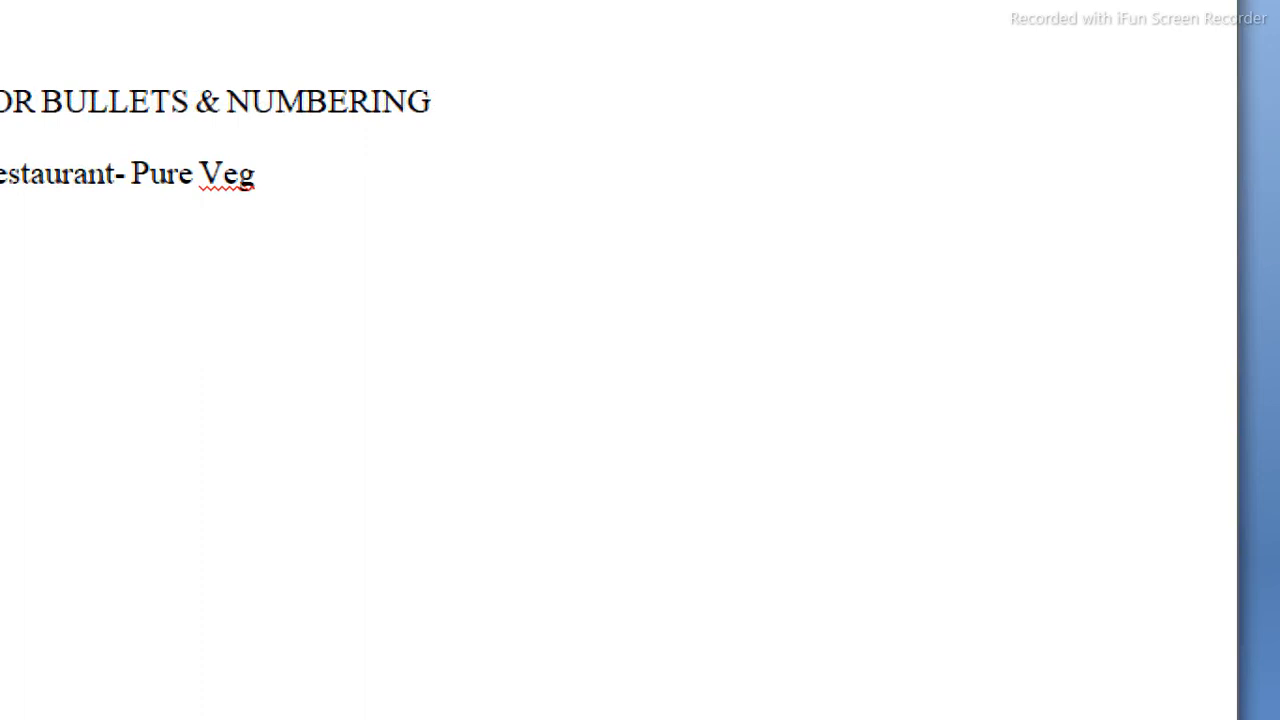
type("05.00")
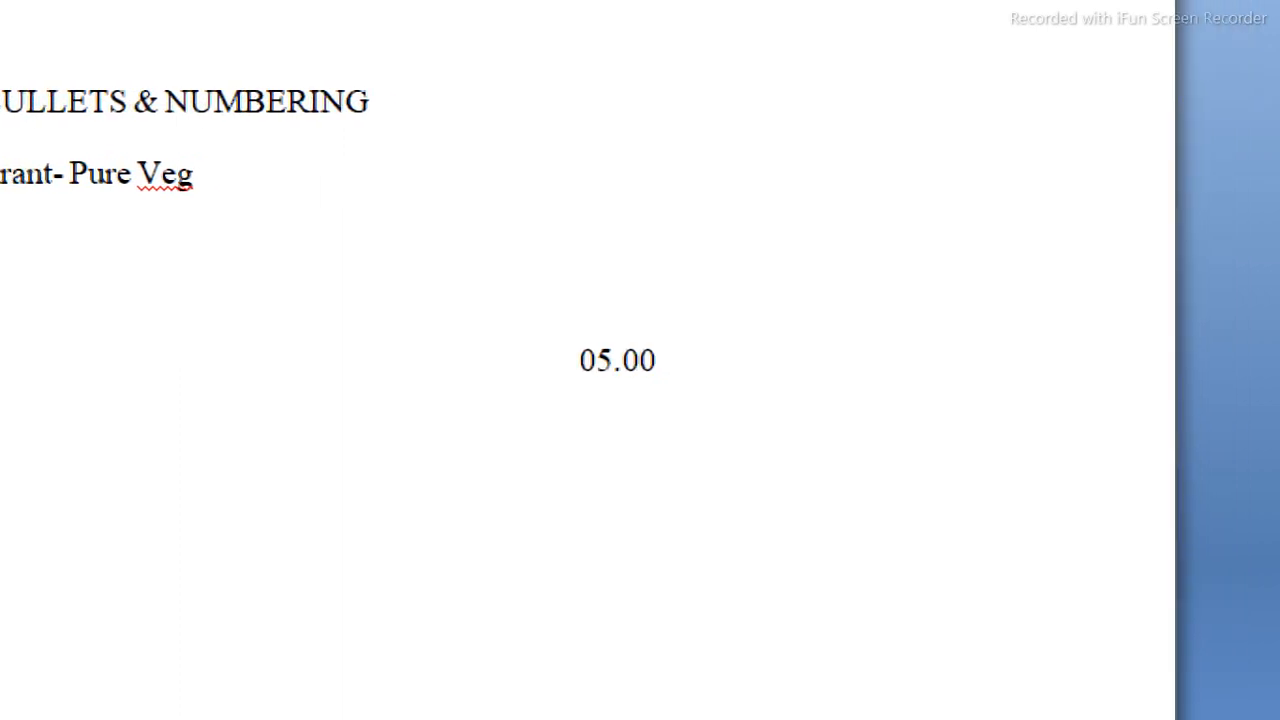
key("Return")
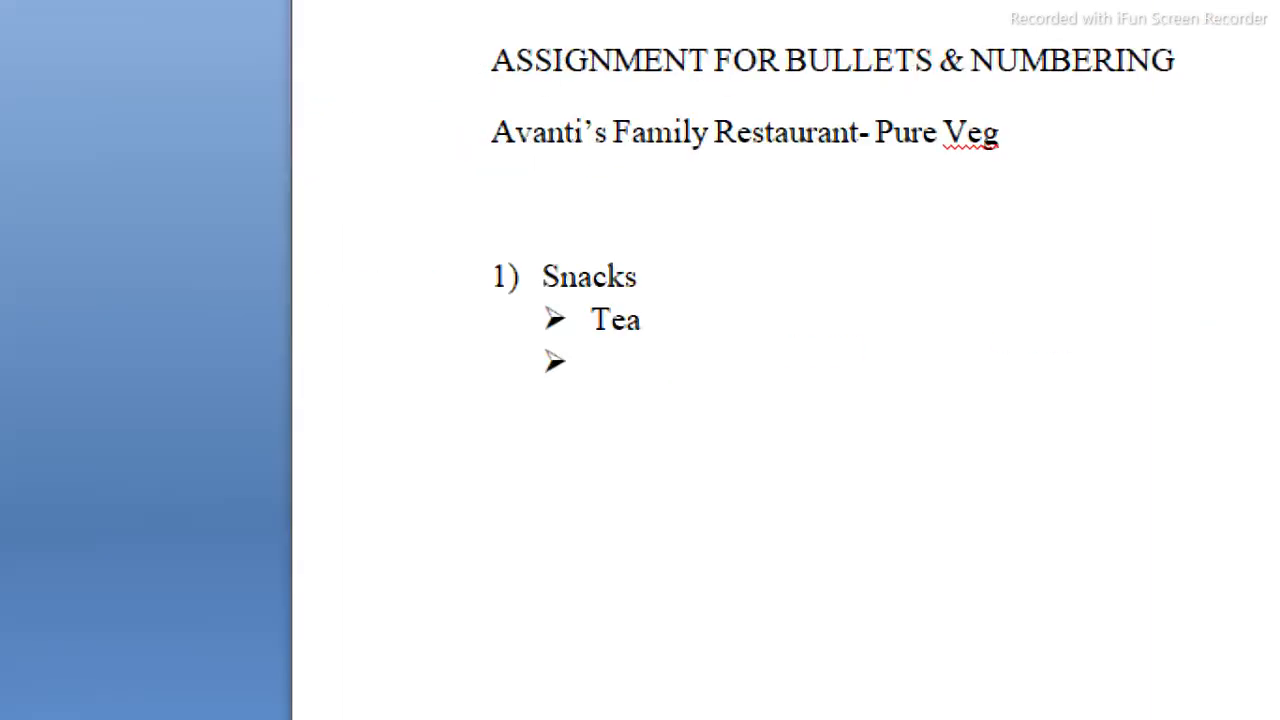
Enter "Coffee" with the price 08.00 aligned under the Tea price, and start another bullet item.
type("Coffee")
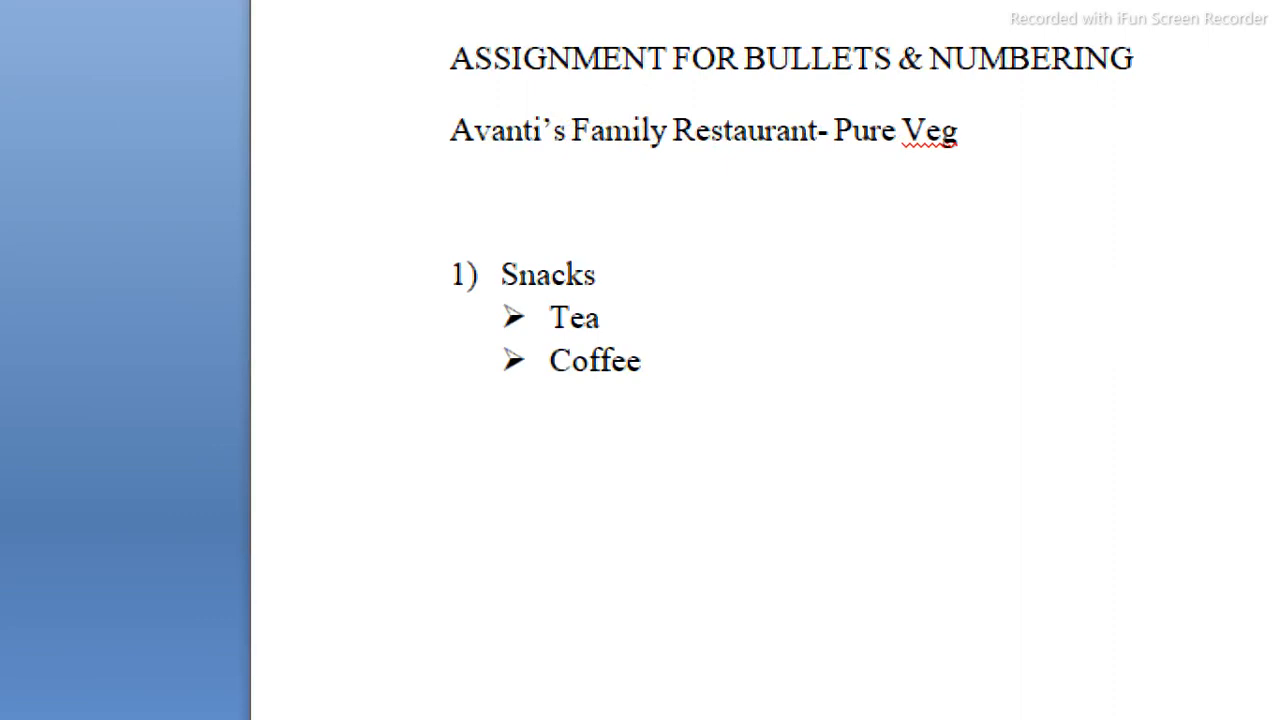
key("Tab")
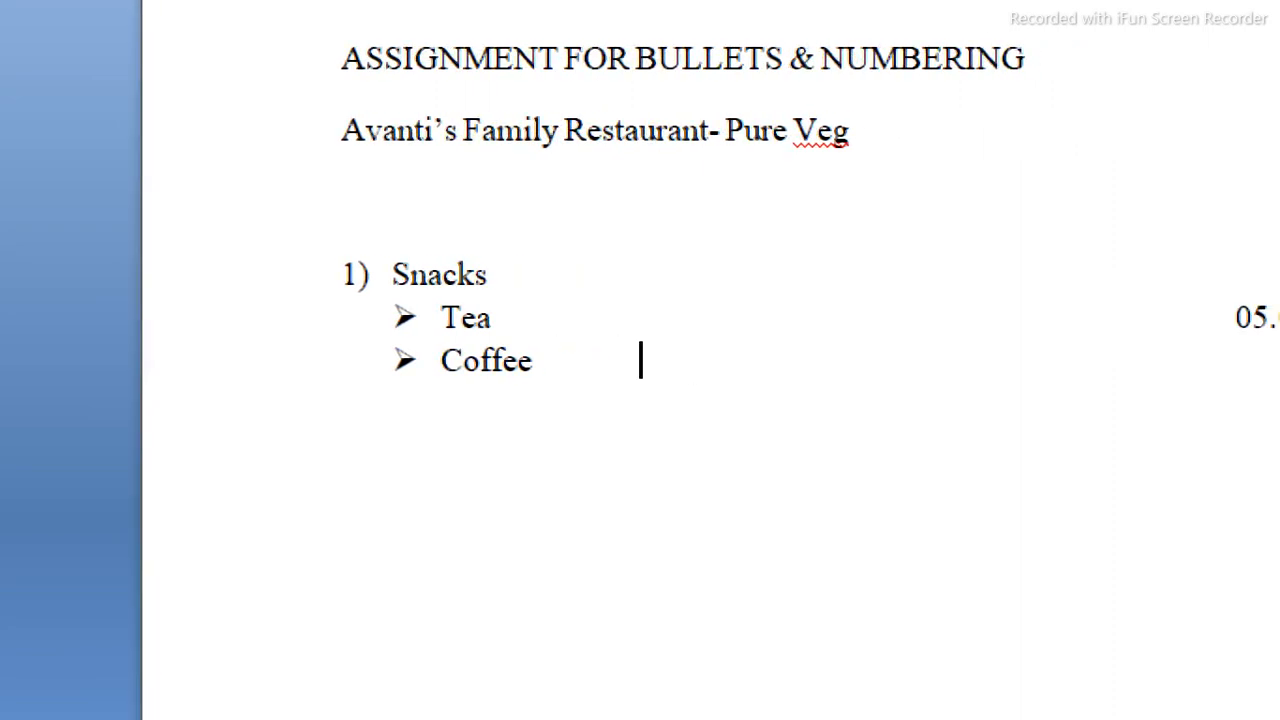
key("Tab")
key("Tab")
key("Tab")
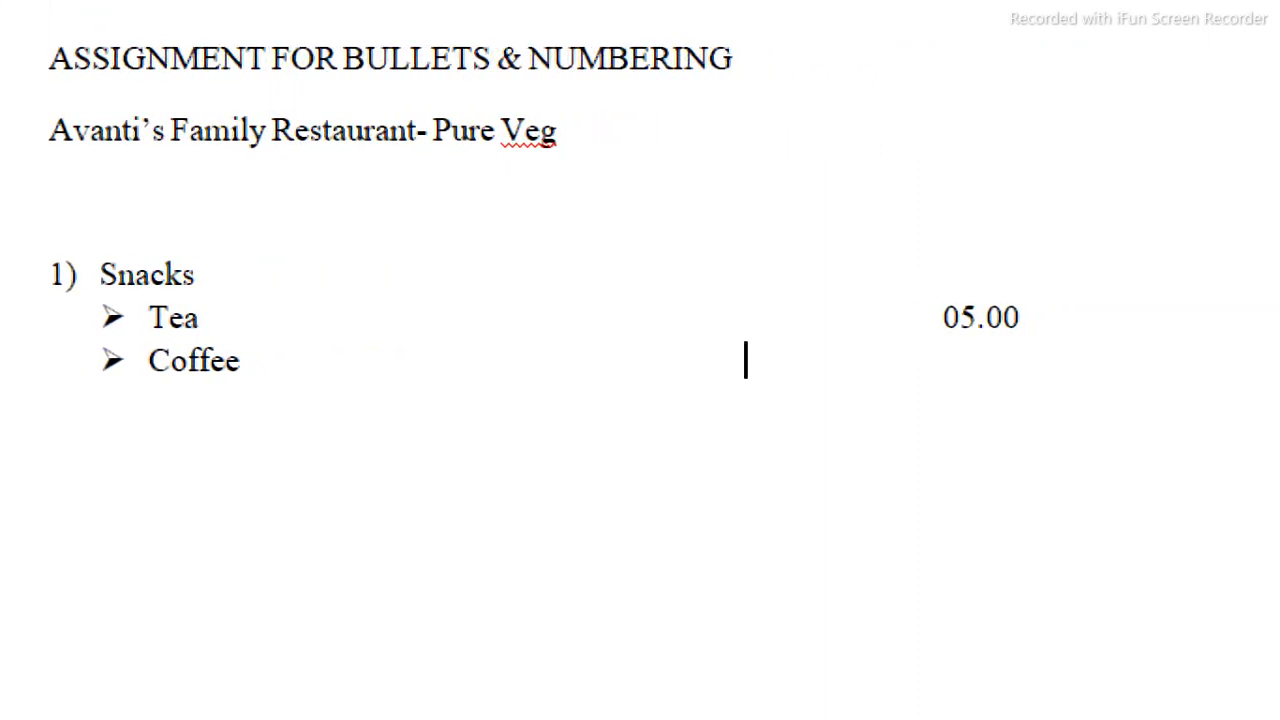
key("Tab")
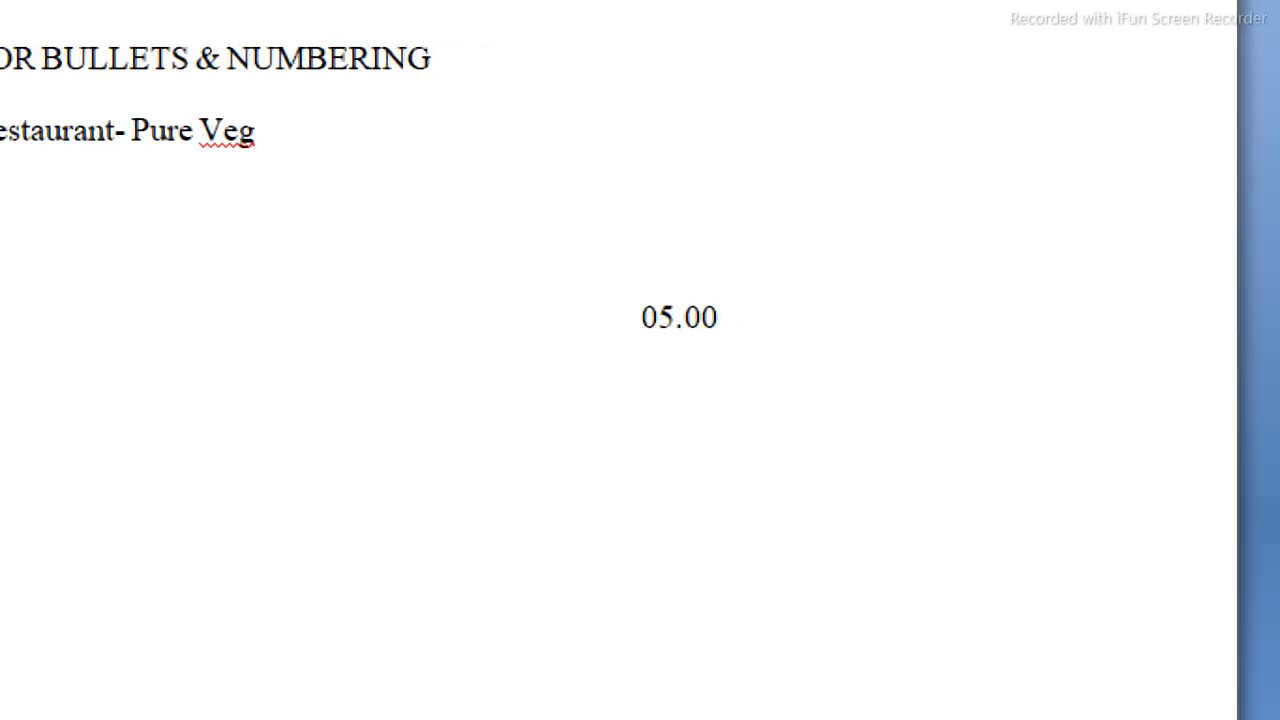
type("08.00")
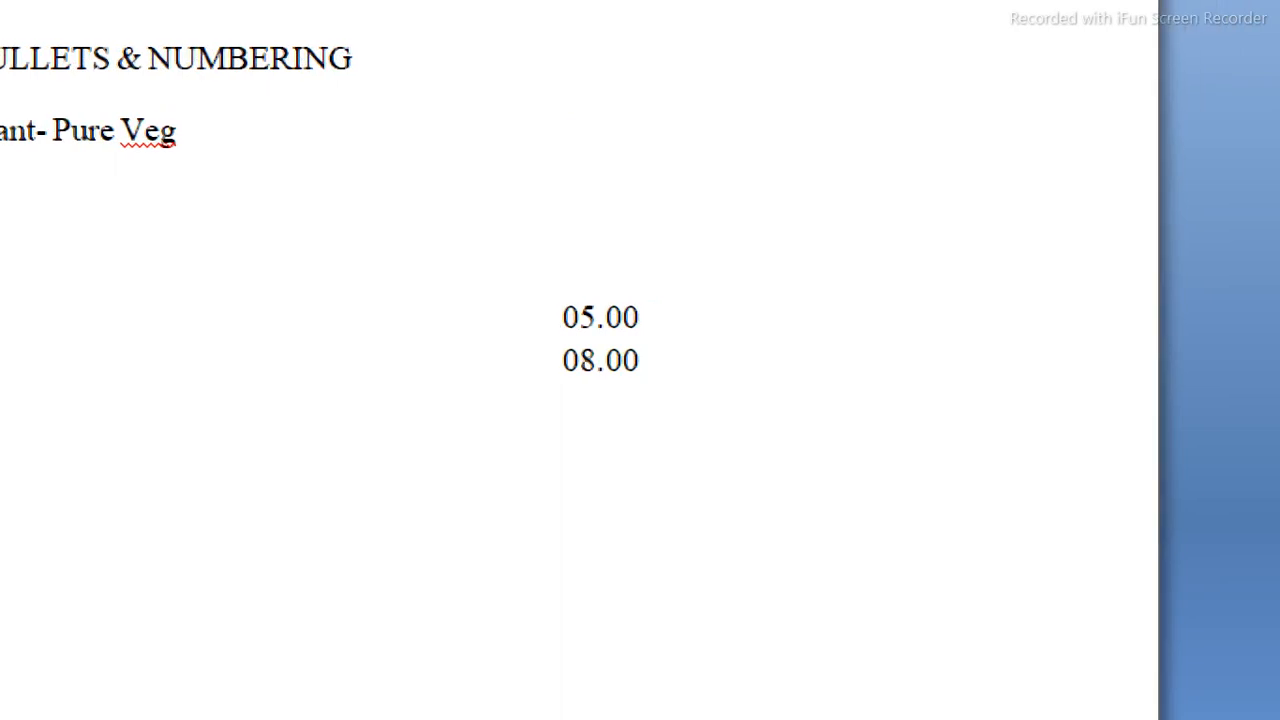
key("Return")
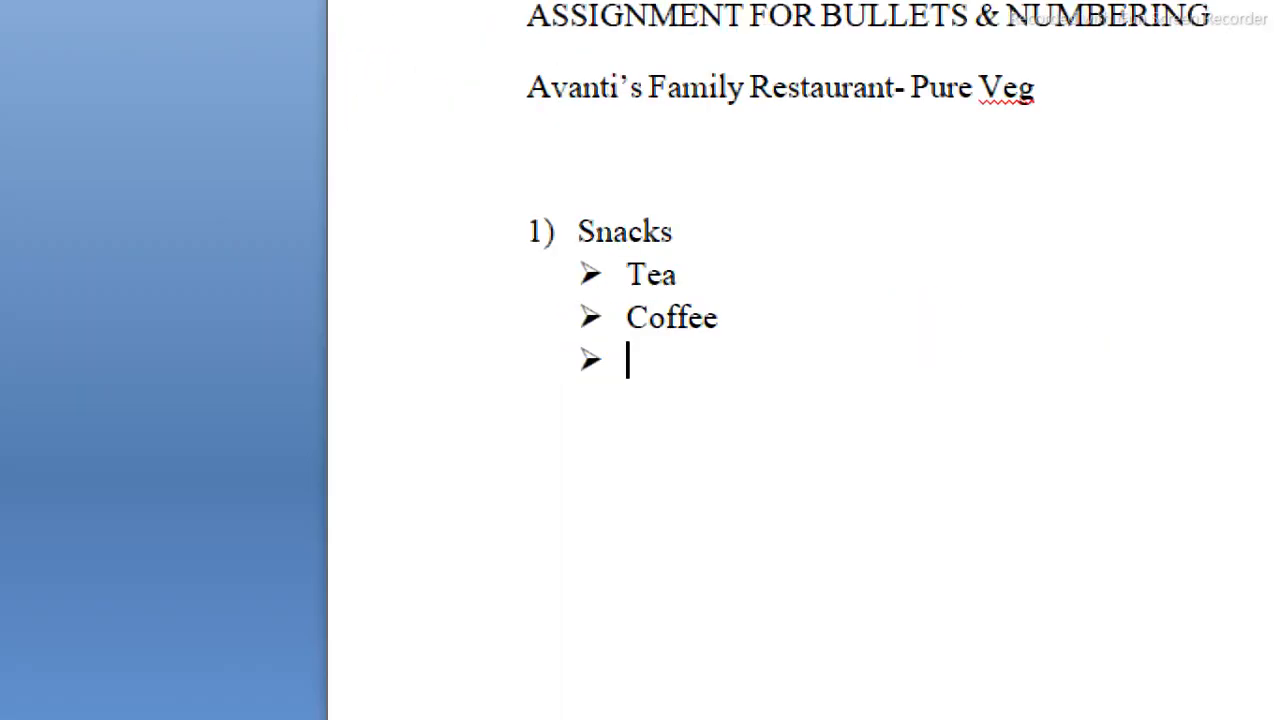
Enter "BreadButter" with the price 10.00 in the price column, and start another bullet item.
type("Bread")
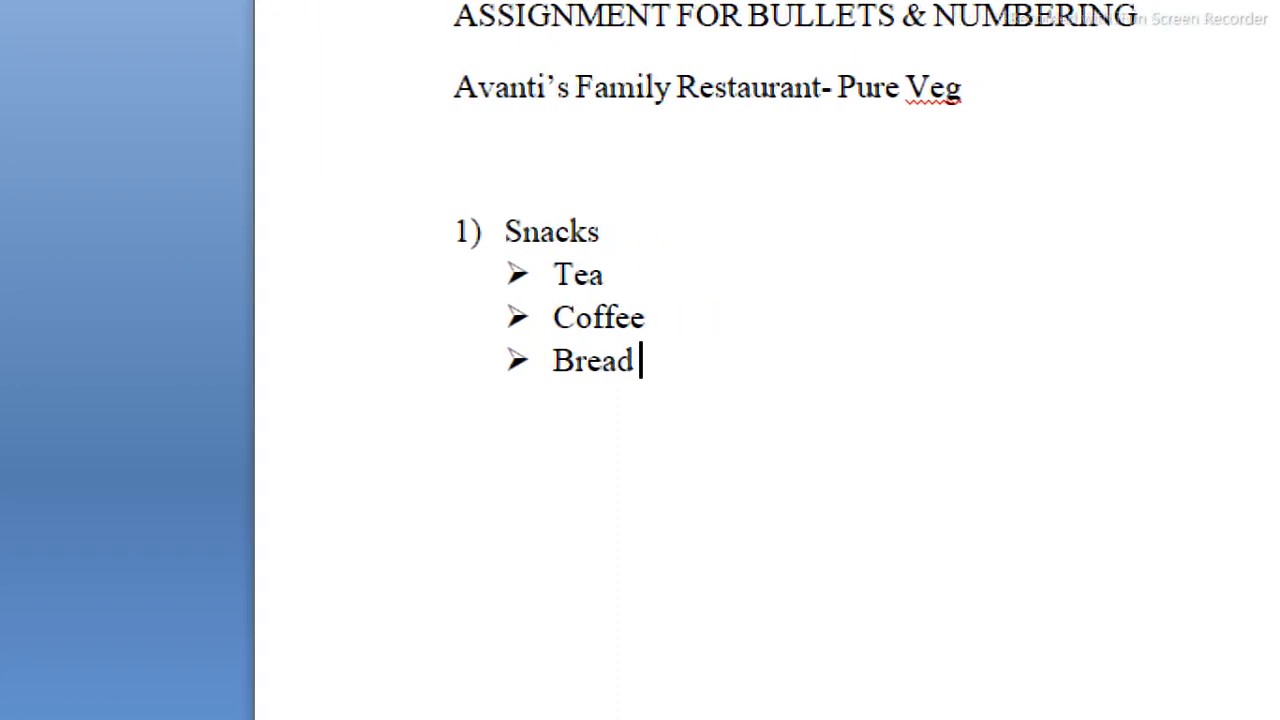
type(" Butter")
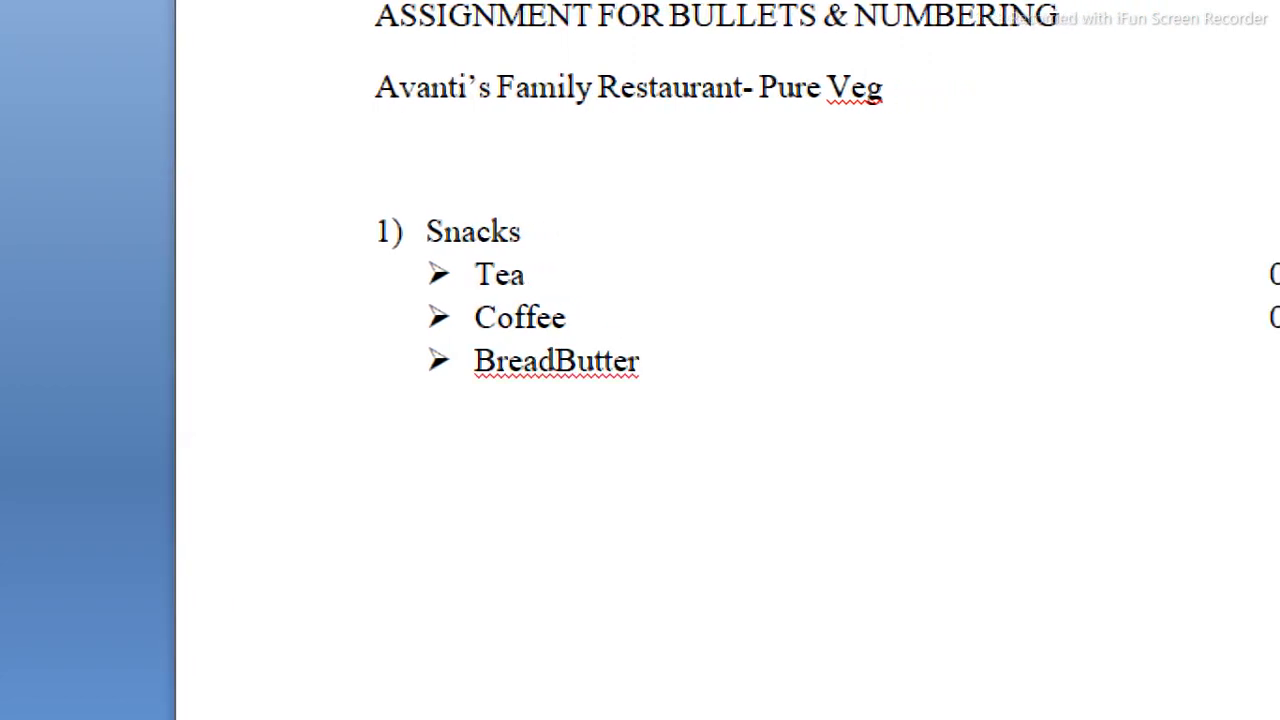
key("Tab")
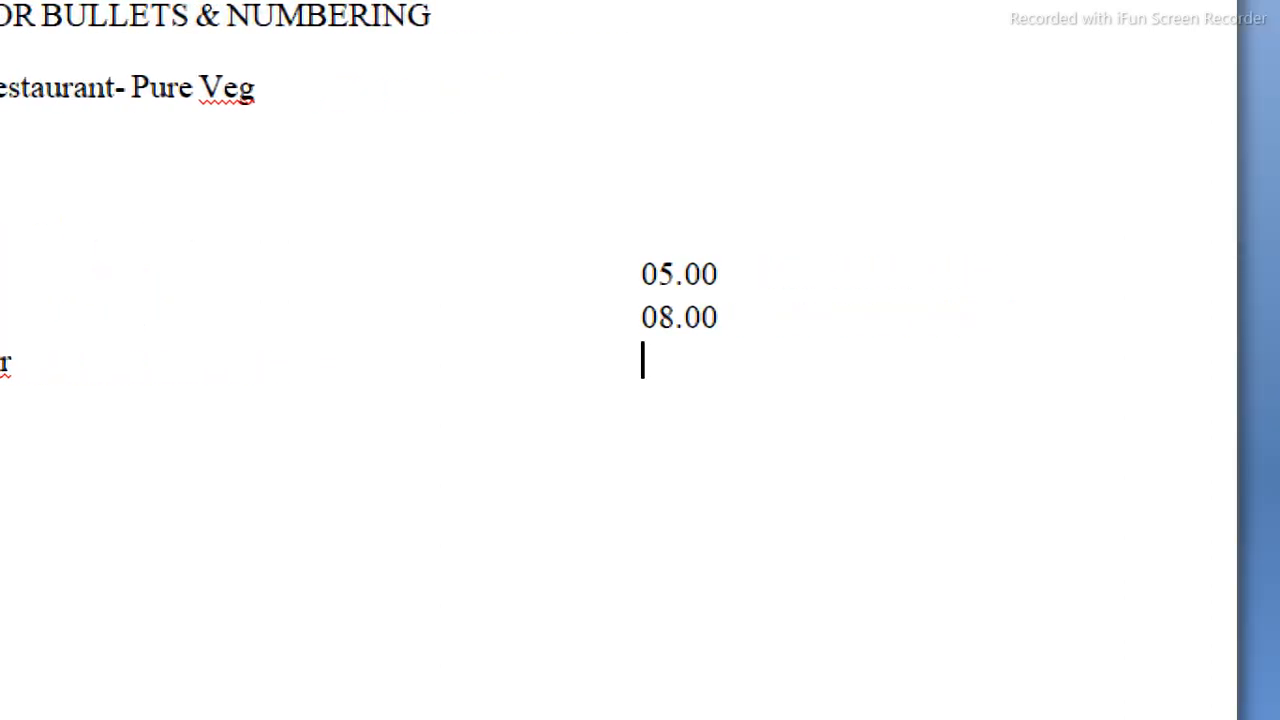
type("10.00")
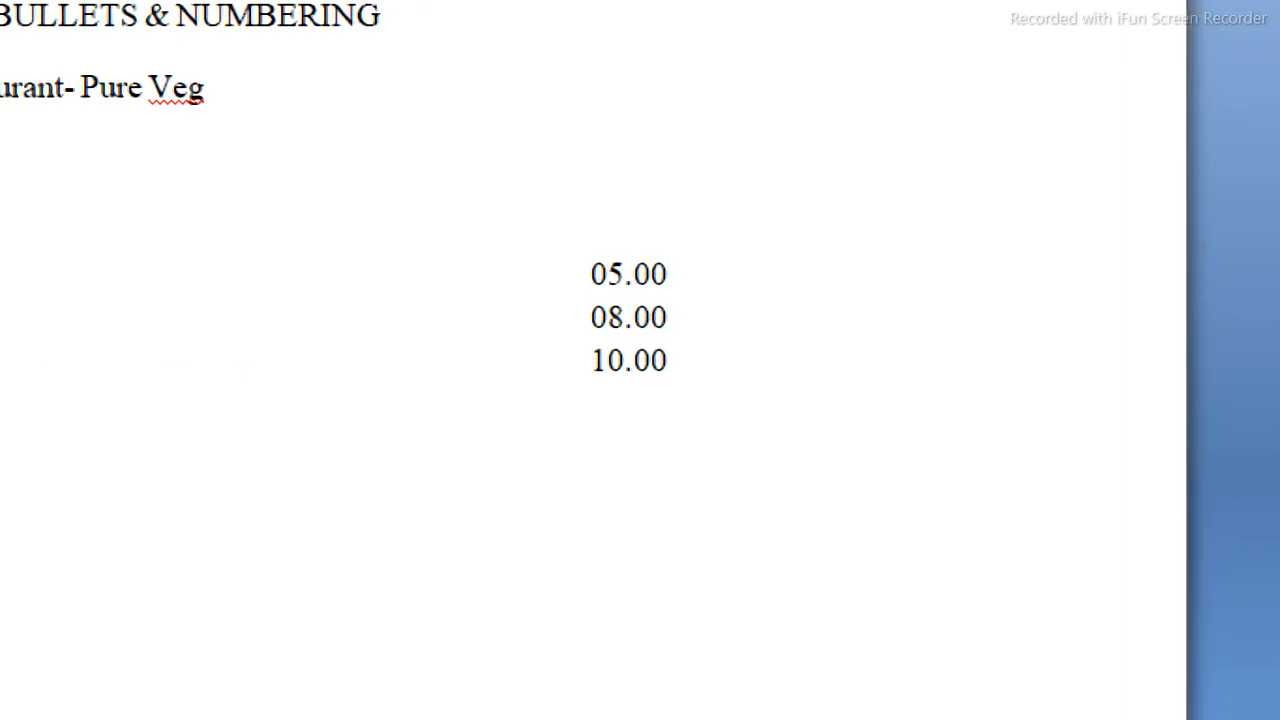
key("Return")
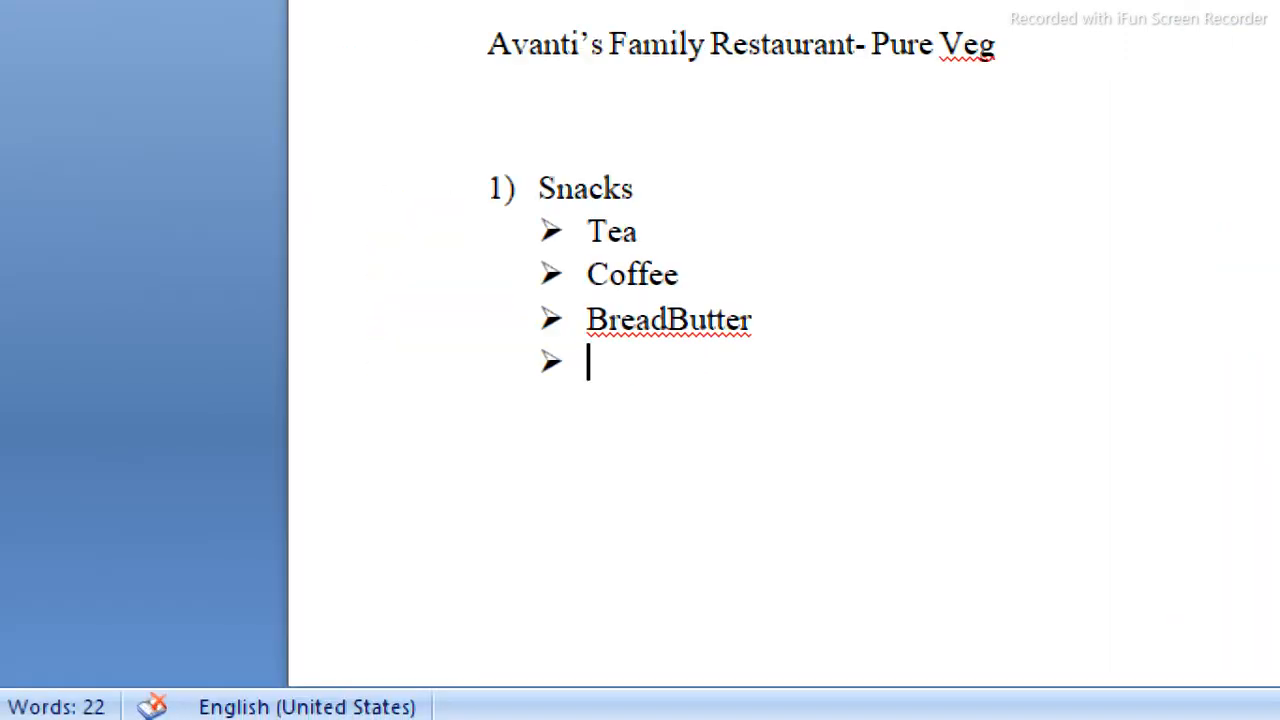
Enter "MeduWada" with the price 15.00 in the price column, and start another bullet item.
type("me")
key("BackSpace")
key("BackSpace")
type("Medu")
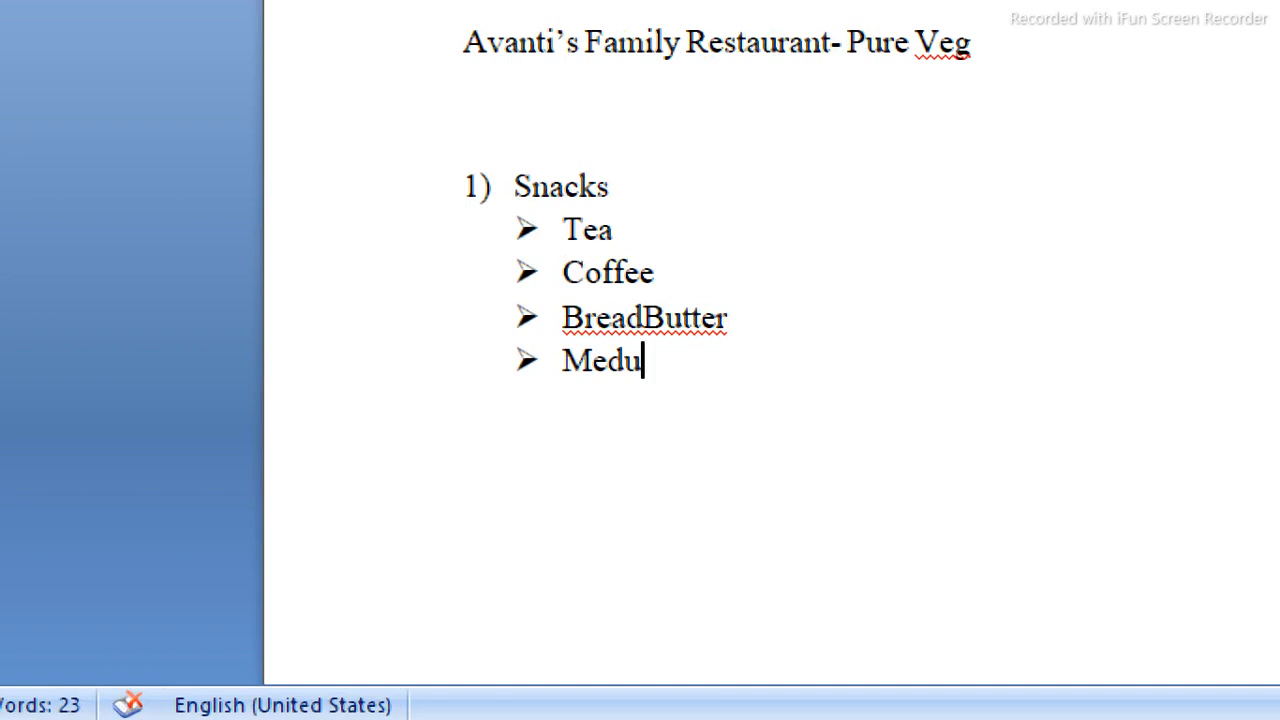
type("Wada")
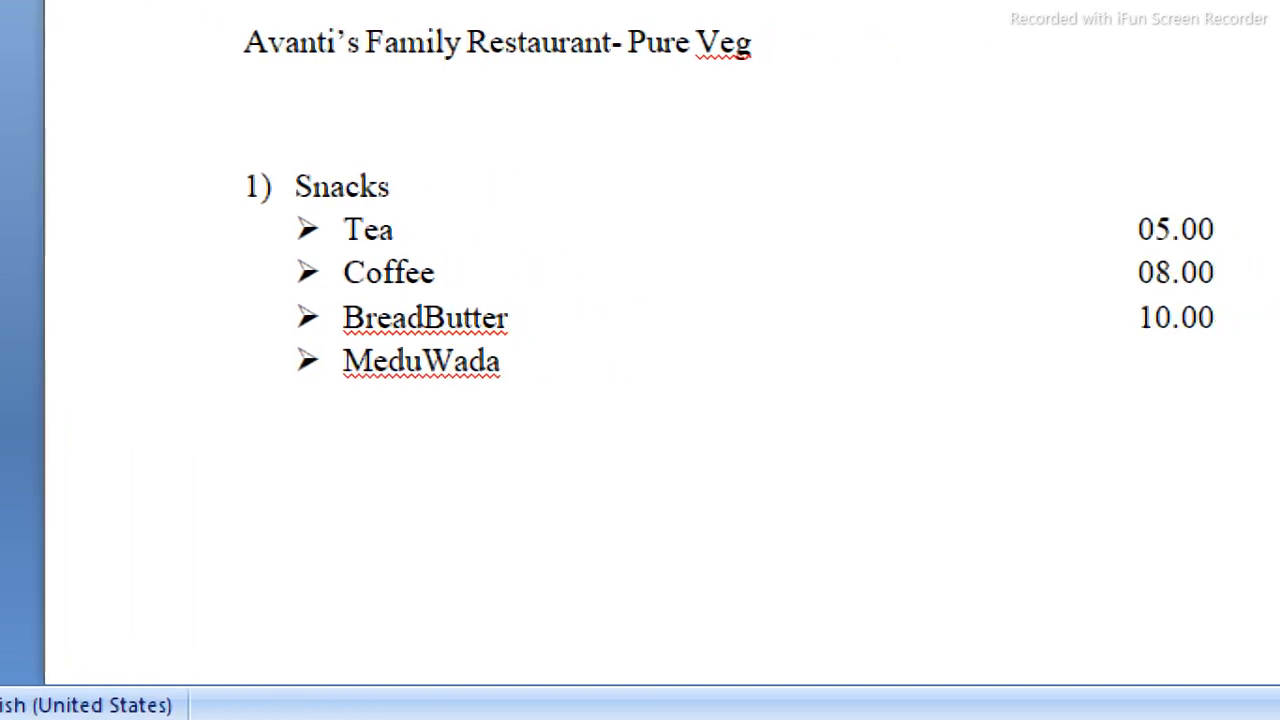
key("Tab")
key("Tab")
key("Tab")
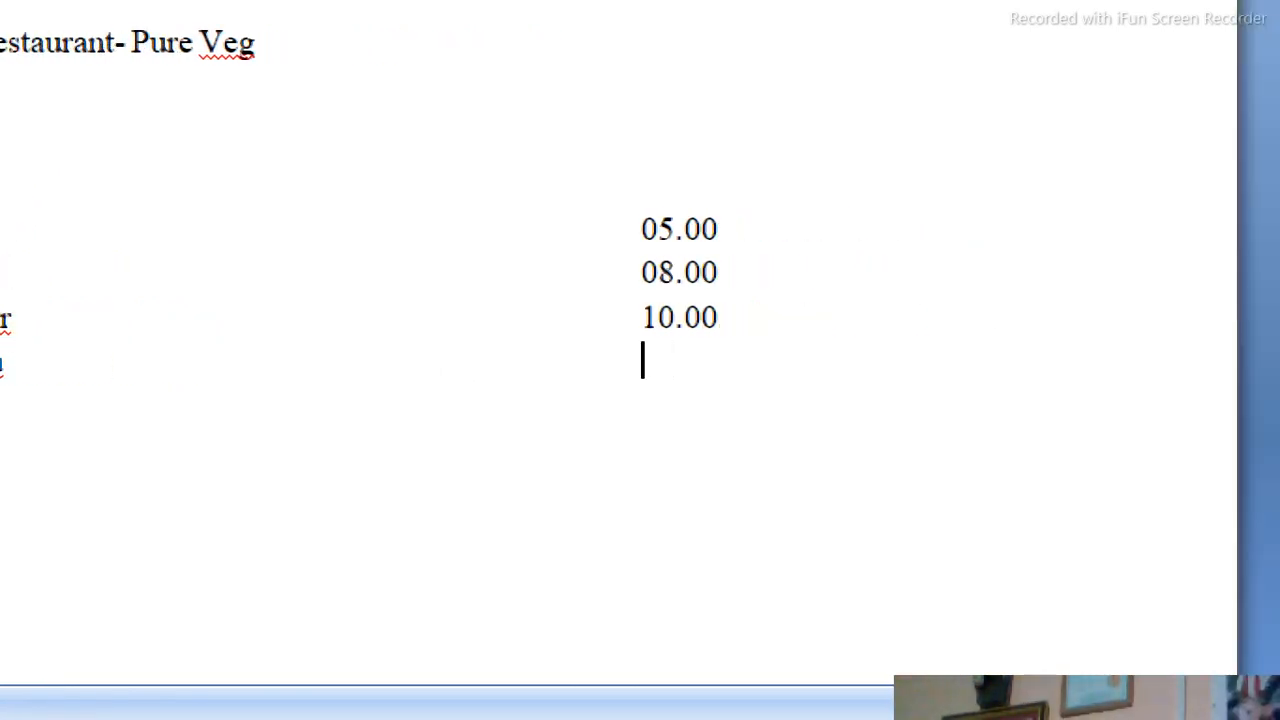
type("15.00")
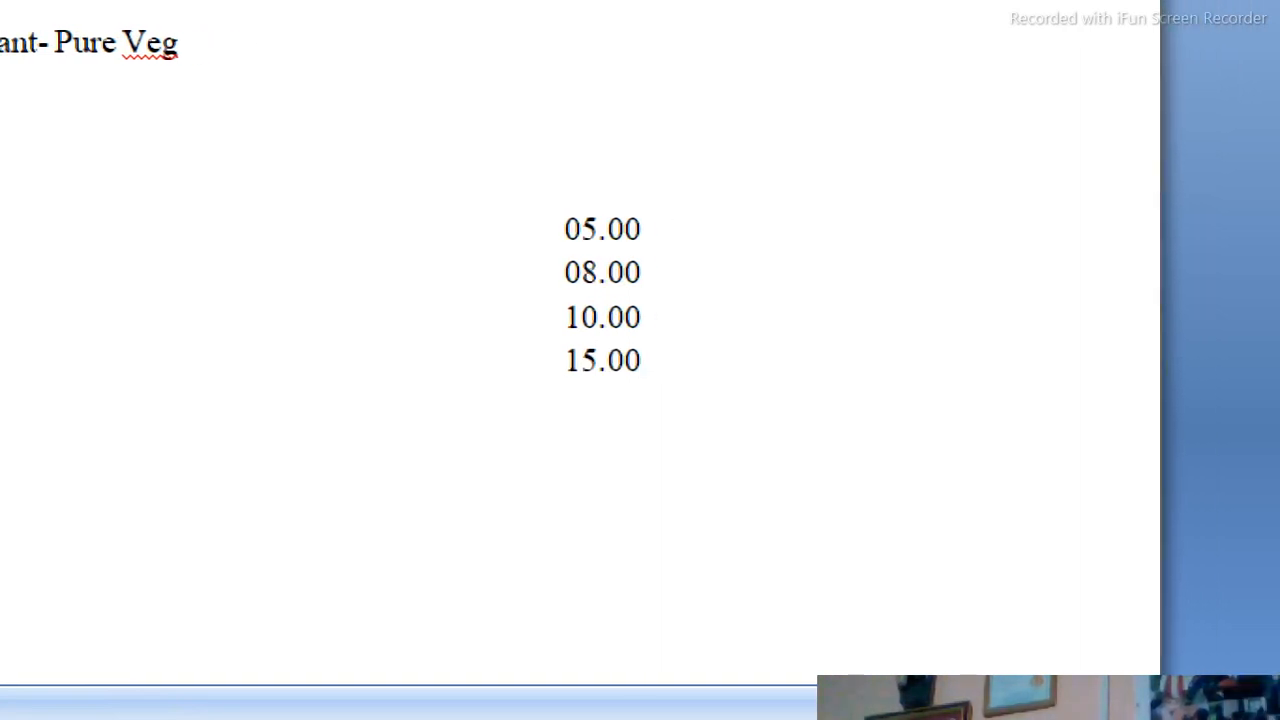
key("Return")
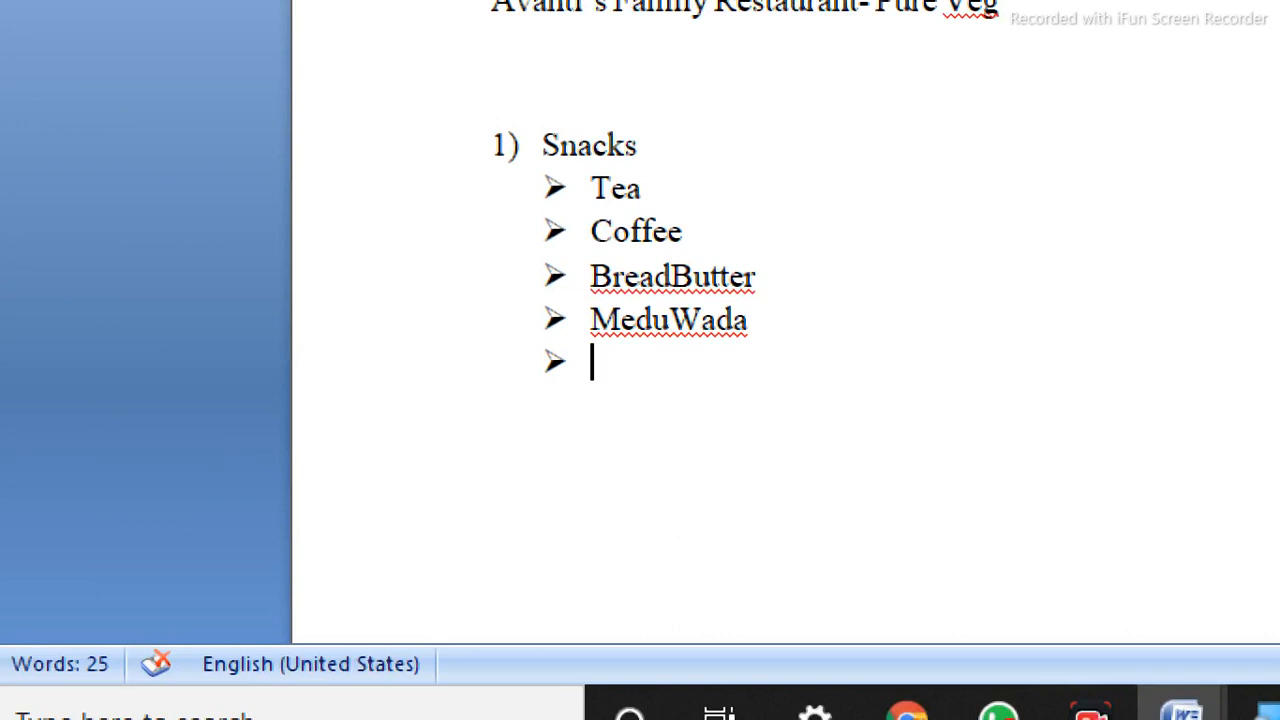
Enter "IdliChatani" with the price 12.00 aligned in the price column, and start another bullet item.
type("Id")
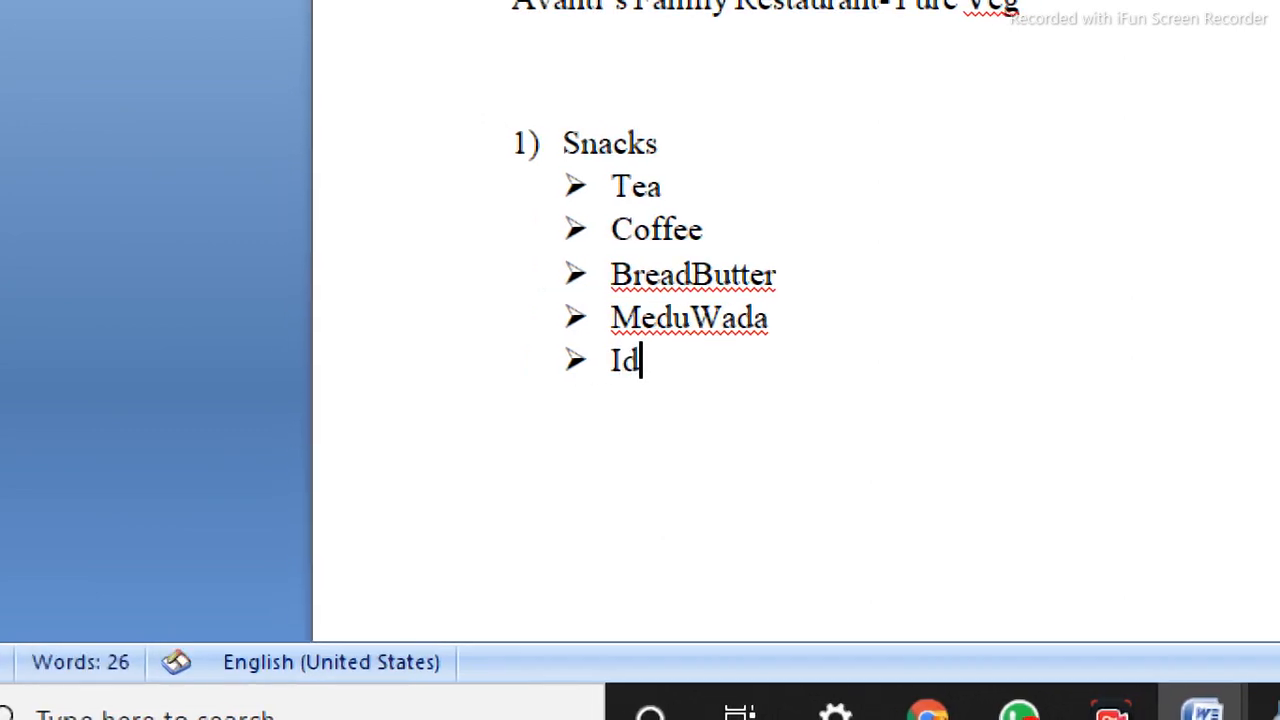
type("li")
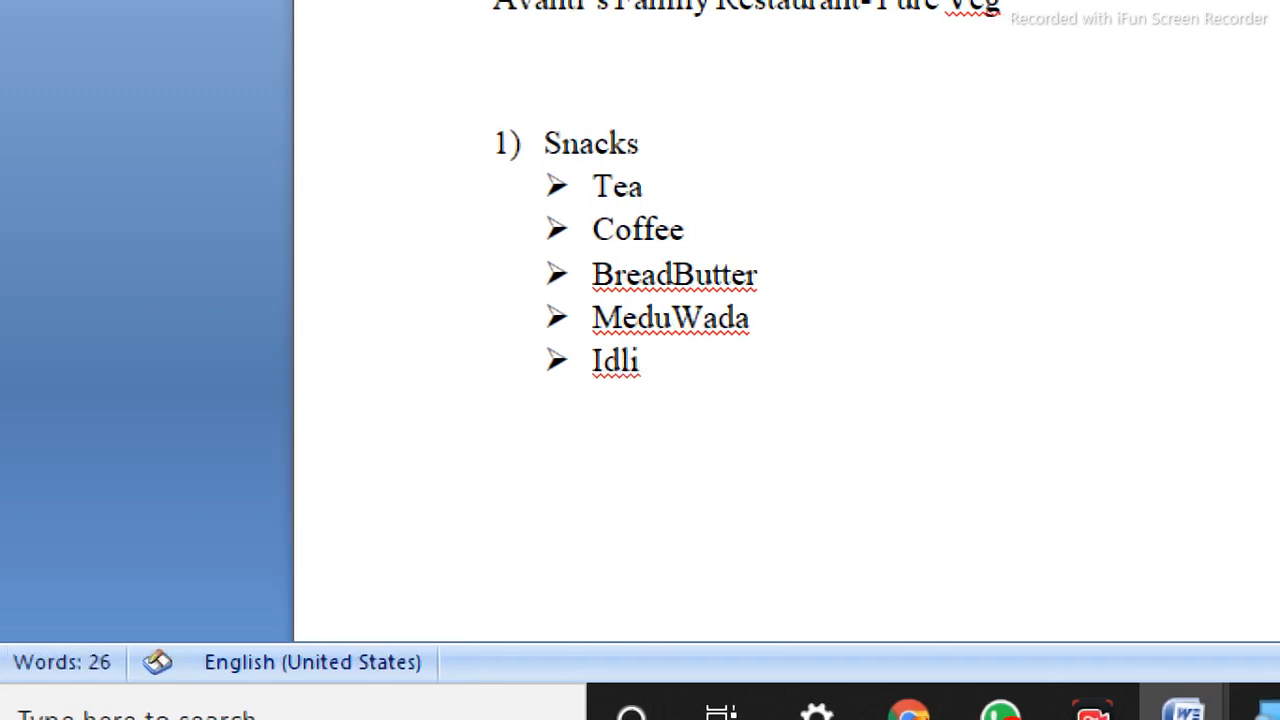
type("Cha")
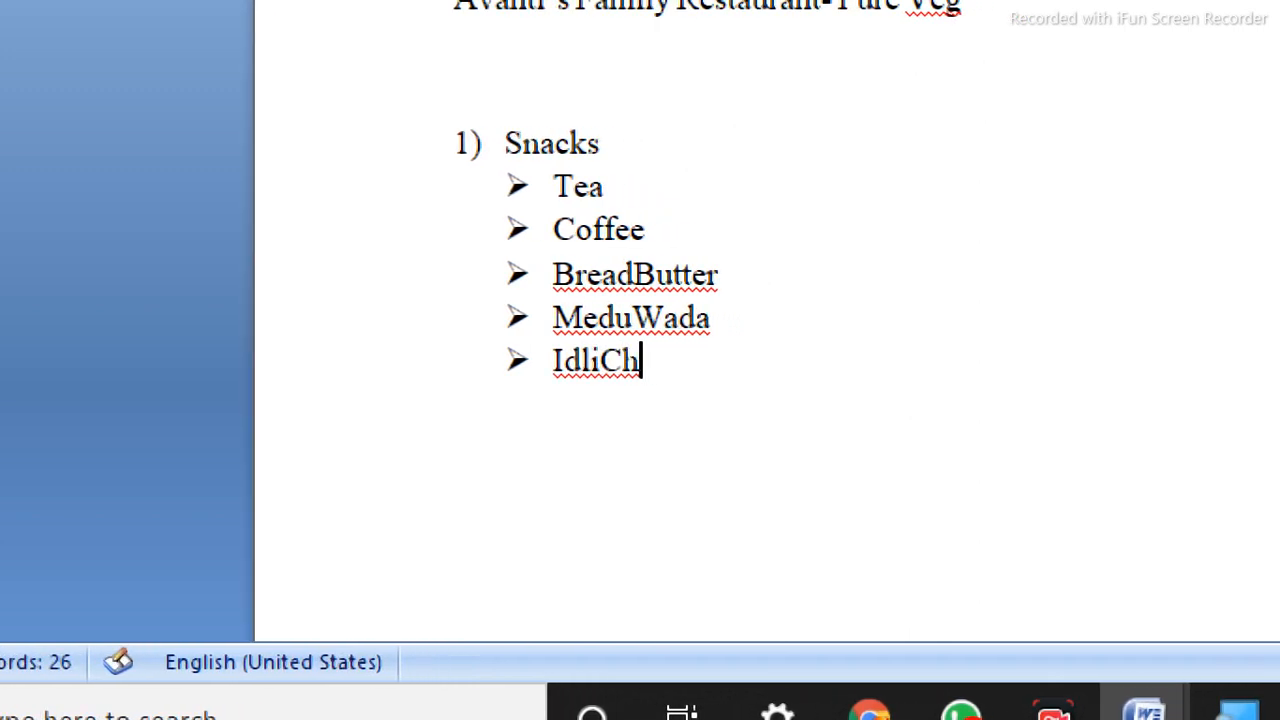
type("tani")
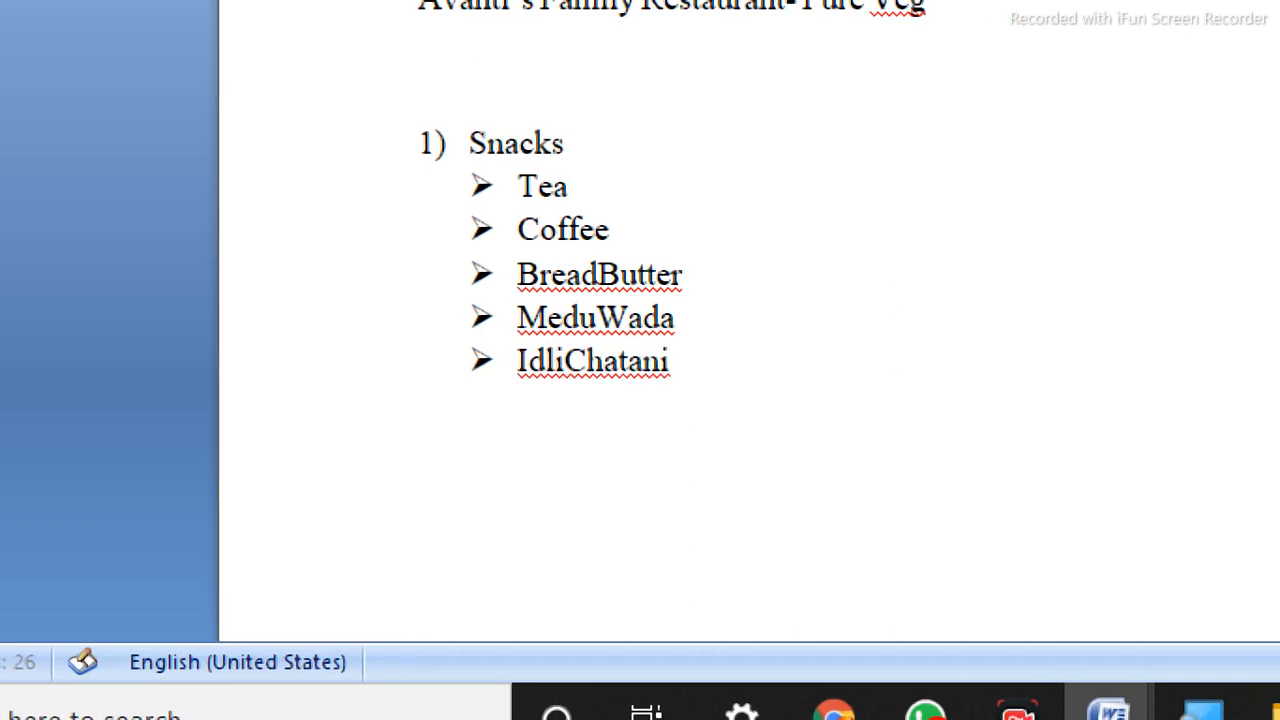
key("Tab")
key("Tab")
key("Tab")
key("Tab")
key("Tab")
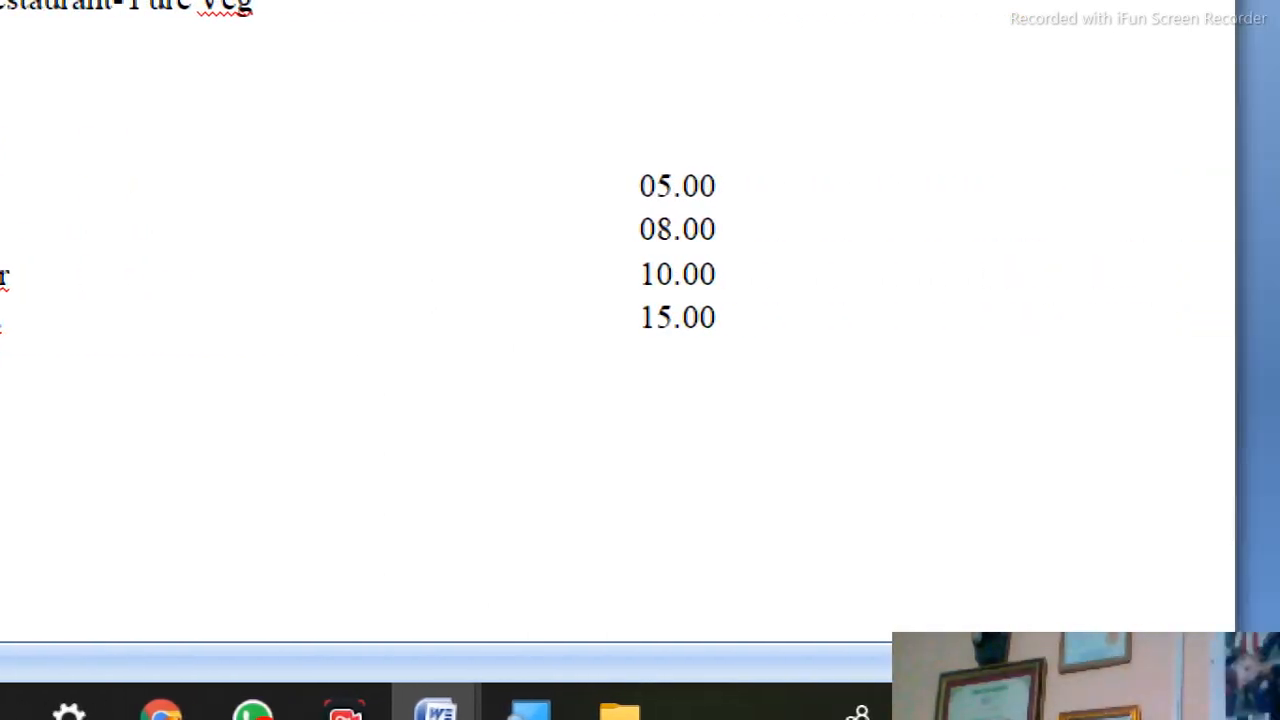
type("12.00")
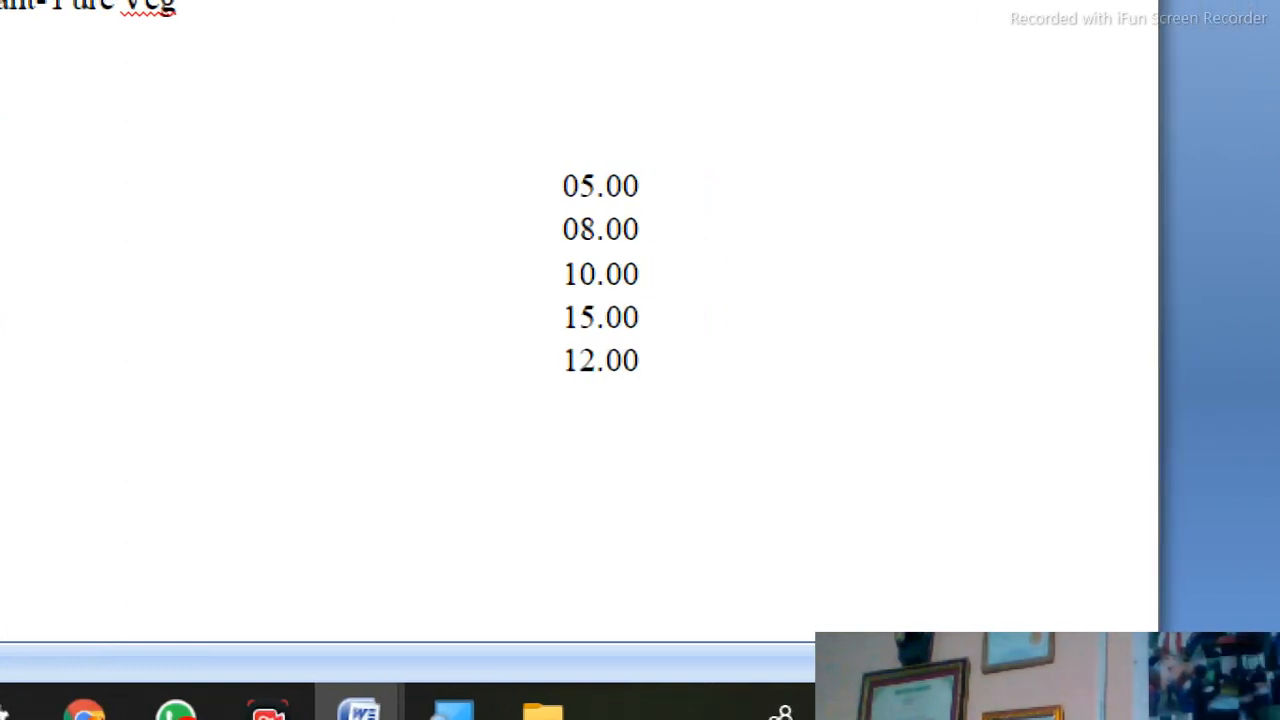
key("Return")
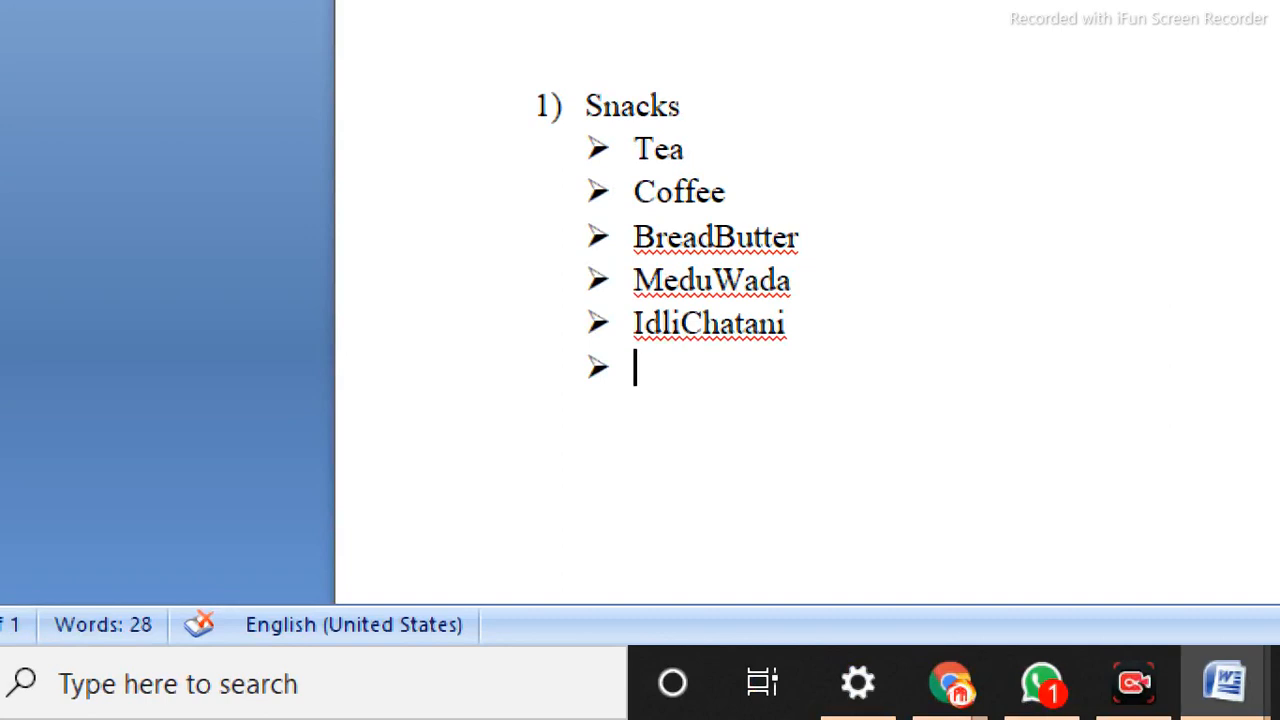
Enter "Masala Dosa" with the price 24.00 aligned in the price column, and start another bullet item.
type("Masala")
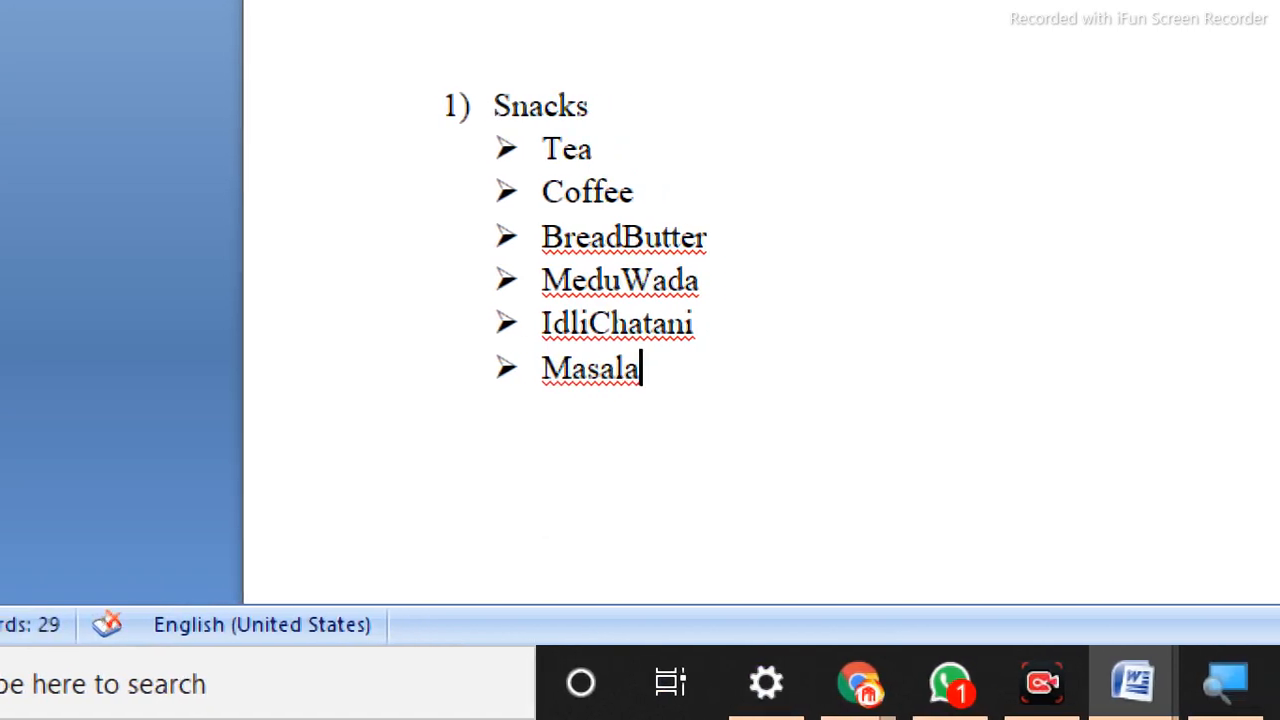
type(" Doash")
key("BackSpace")
key("BackSpace")
key("BackSpace")
type("sa")
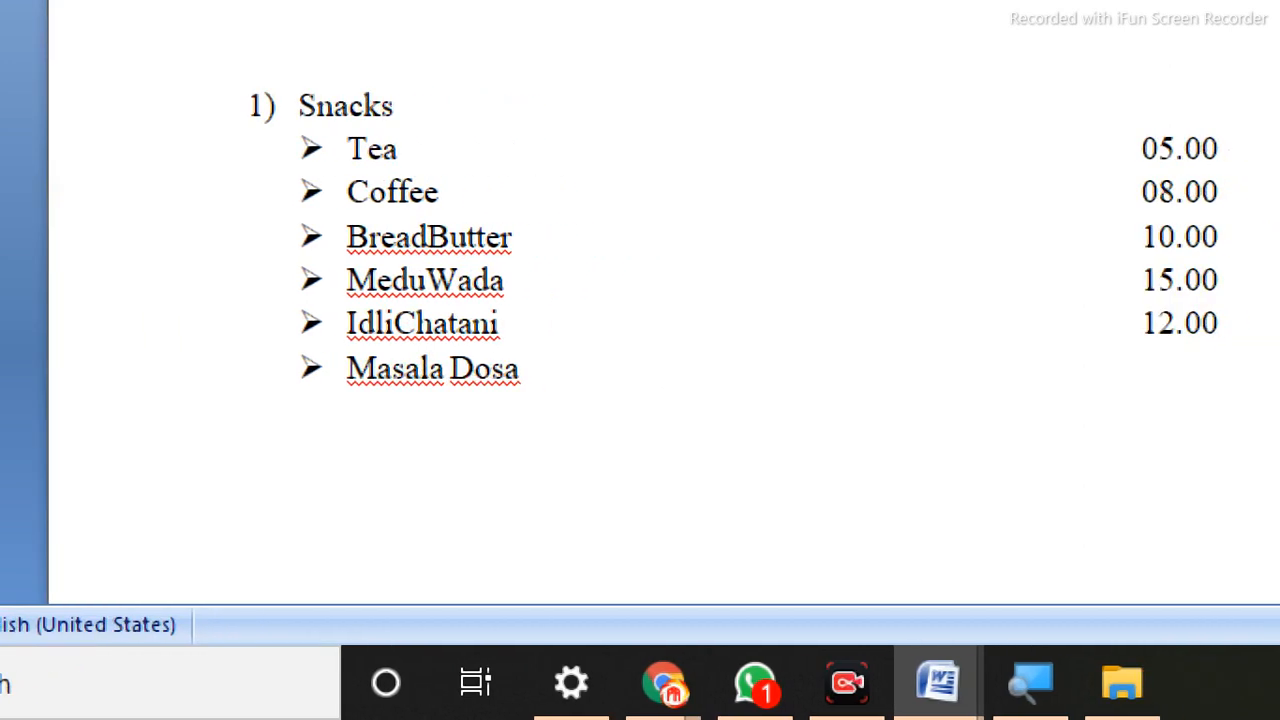
key("Tab")
key("Tab")
key("Tab")
key("Tab")
key("Tab")
key("Tab")
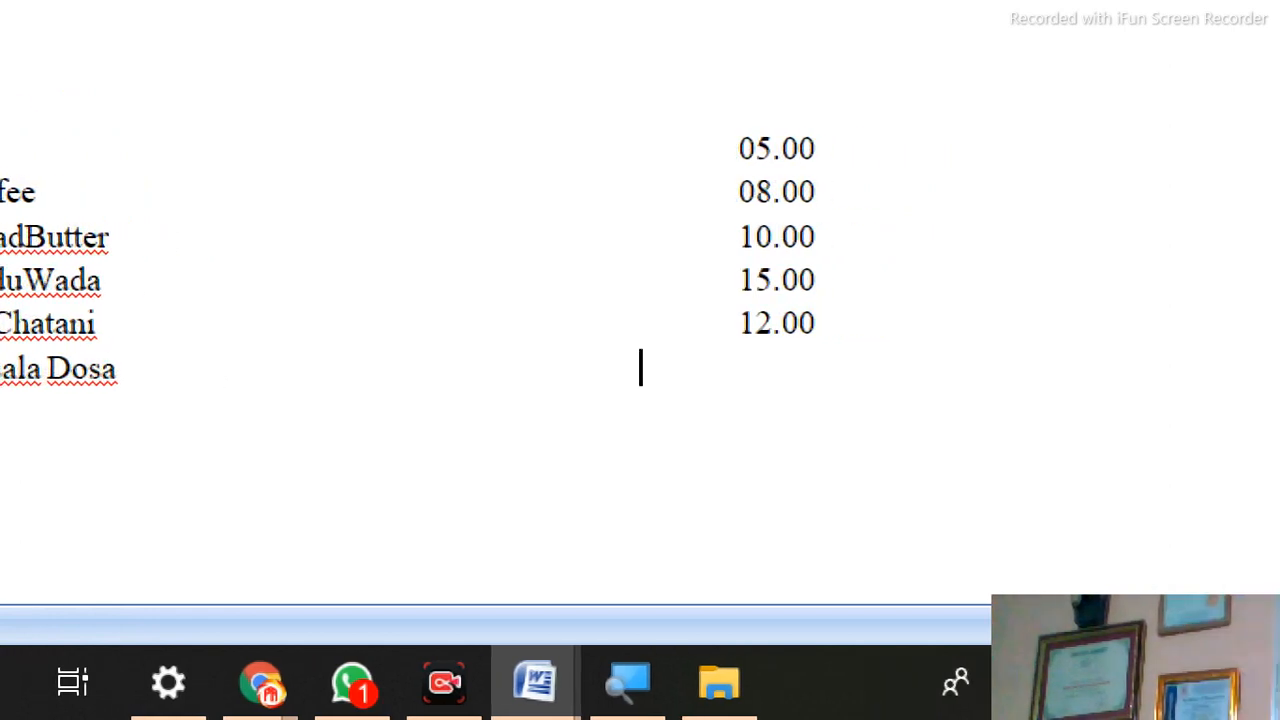
key("Tab")
type("24.00")
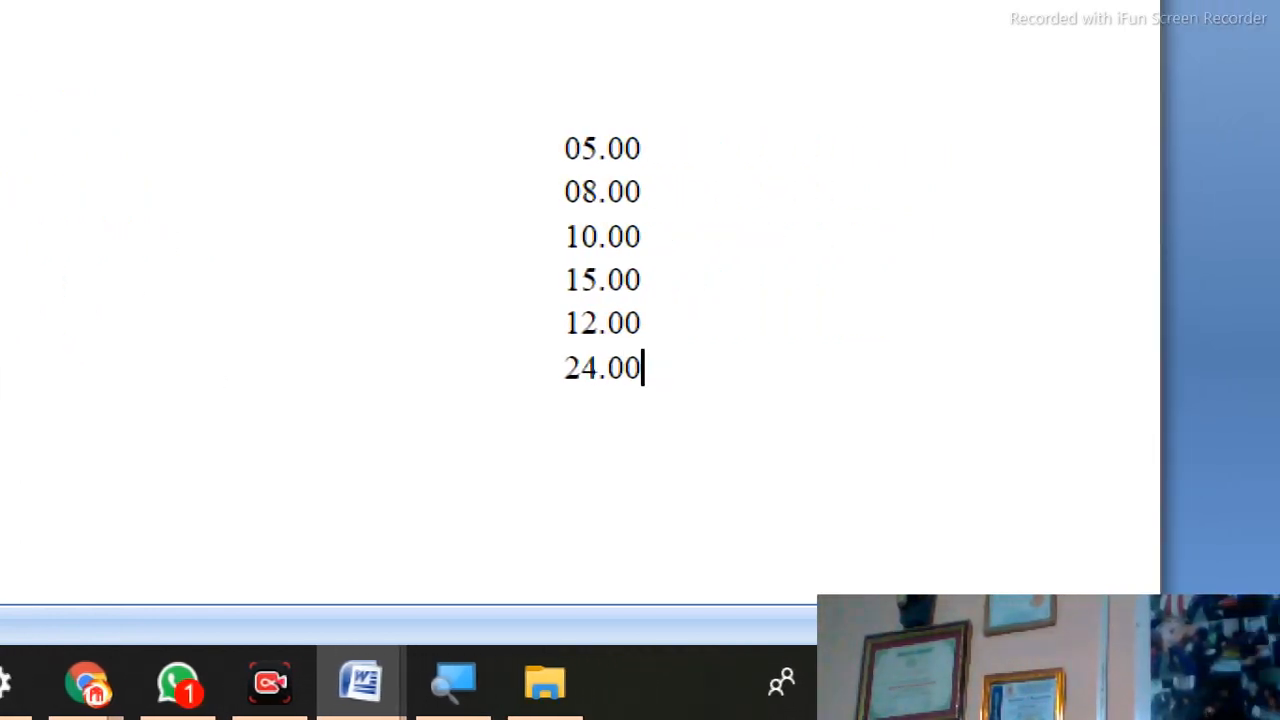
key("Return")
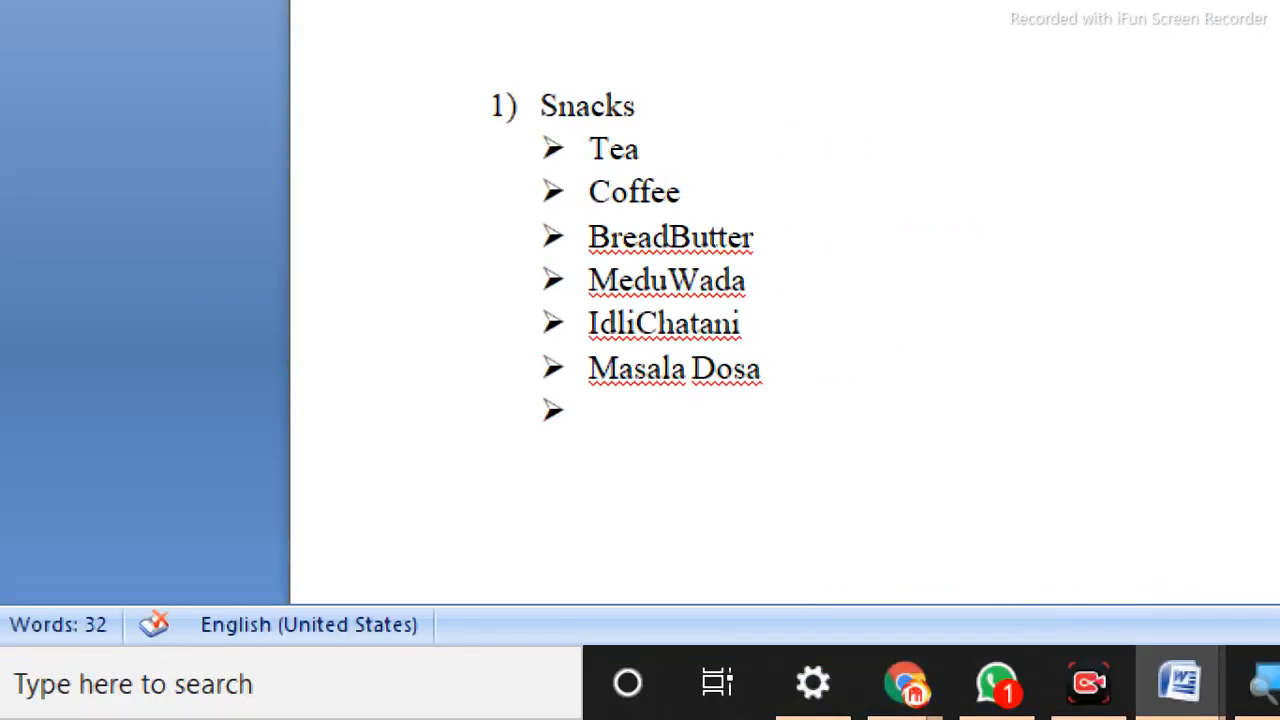
Enter "Uttappa" as the last Snacks item with the price 26.00 aligned in the price column.
type("U")
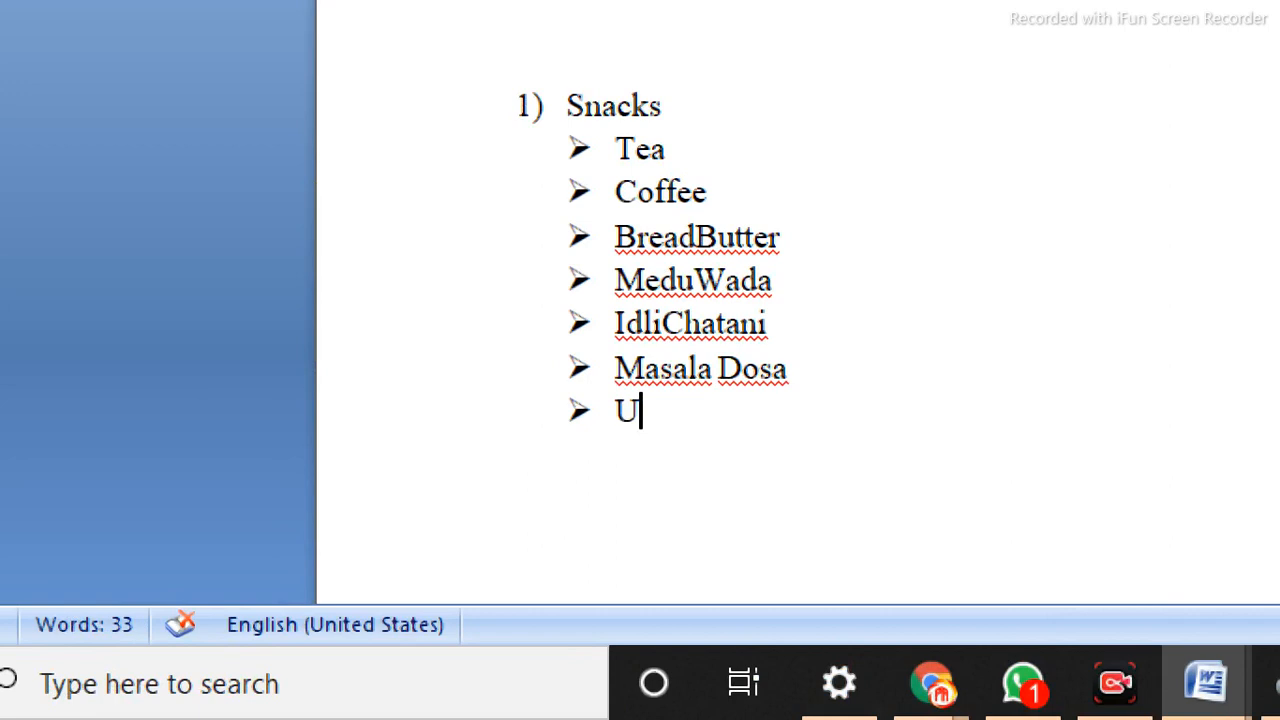
type("tta")
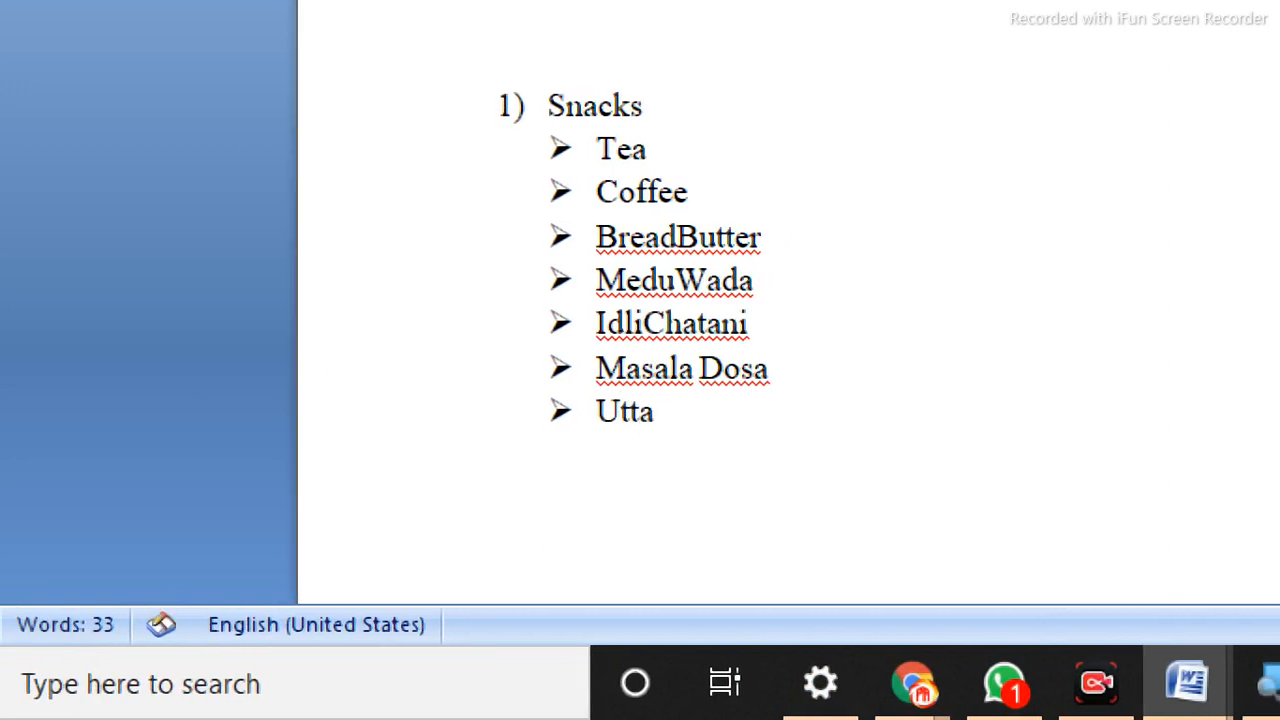
type("ppa")
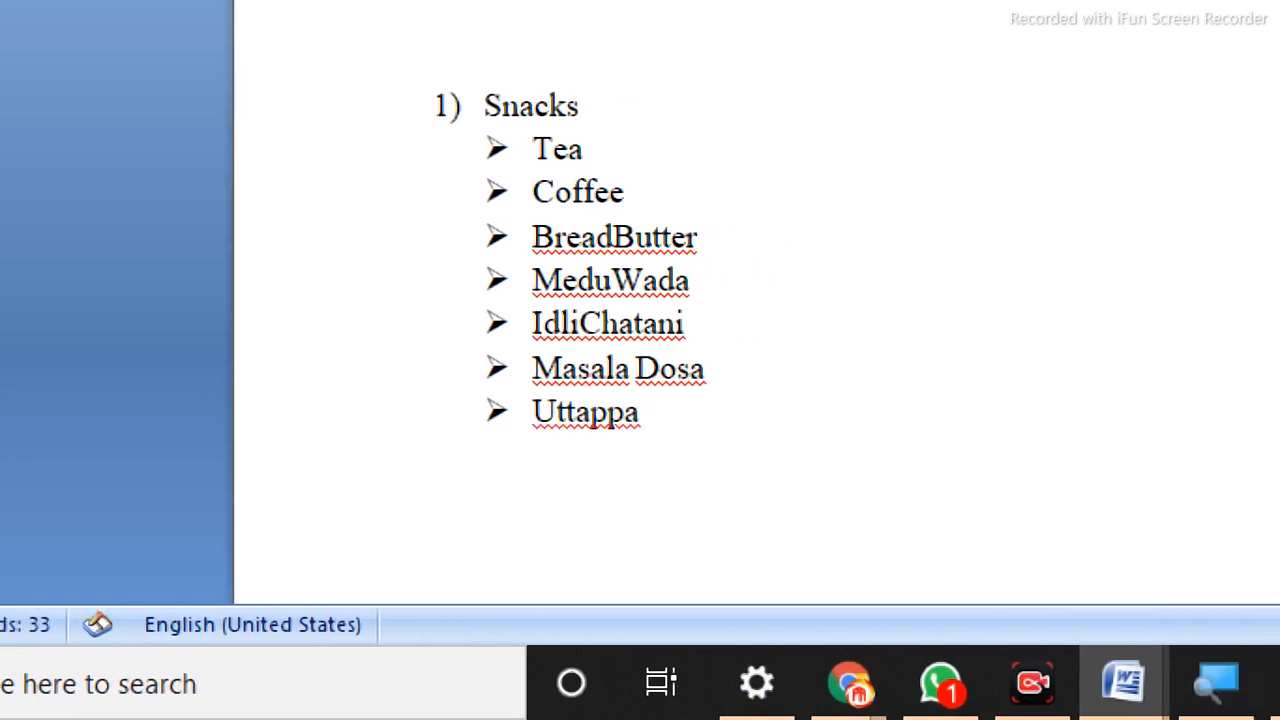
key("Tab")
key("Tab")
key("Tab")
key("Tab")
key("Tab")
key("Tab")
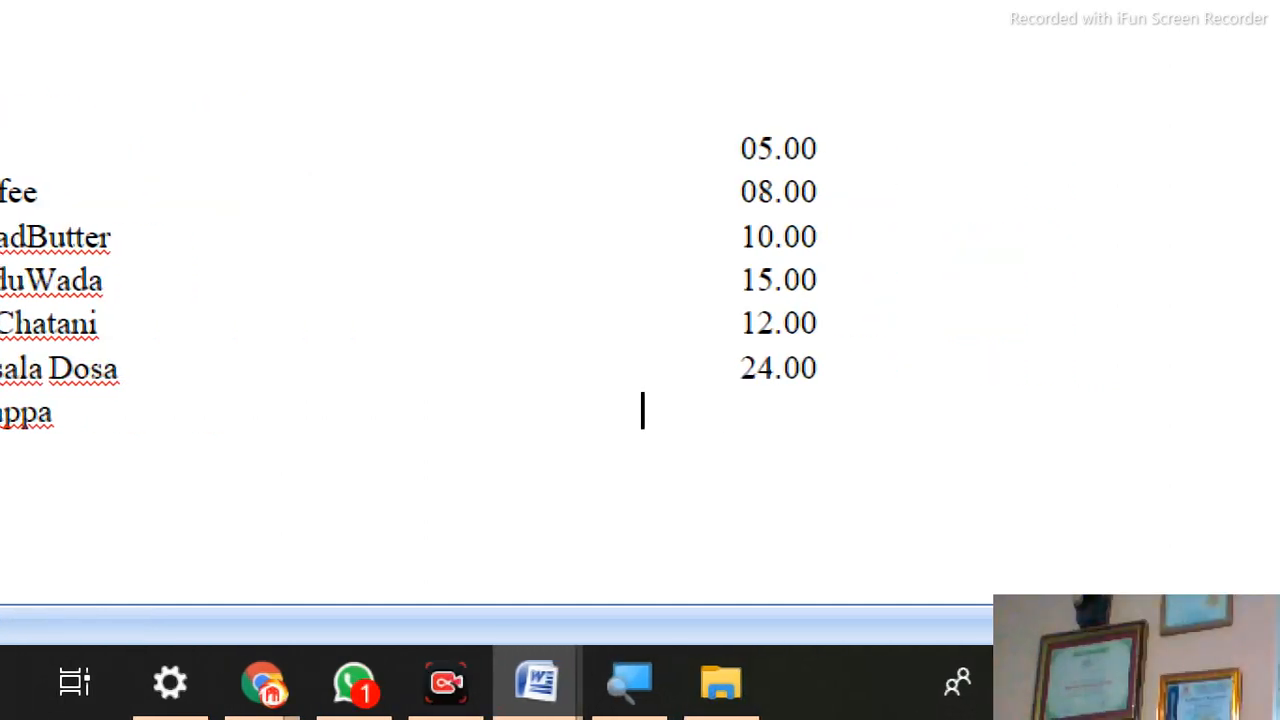
key("Tab")
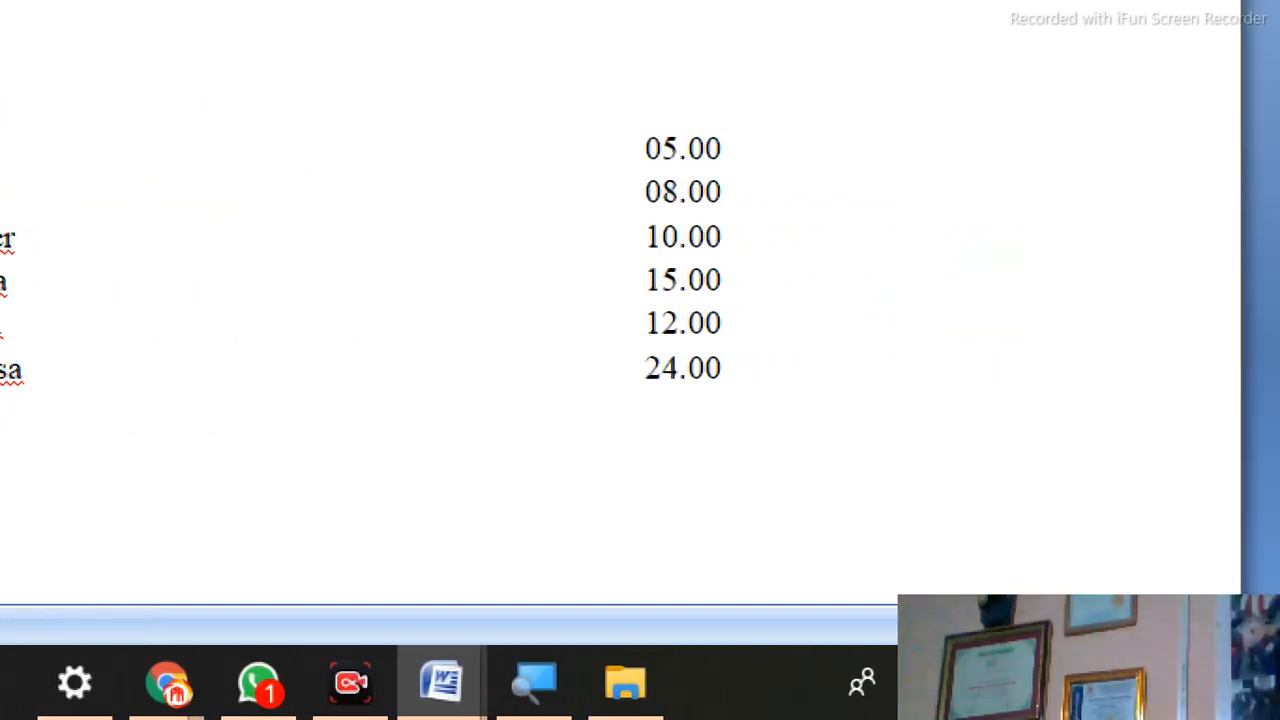
type("26.00")
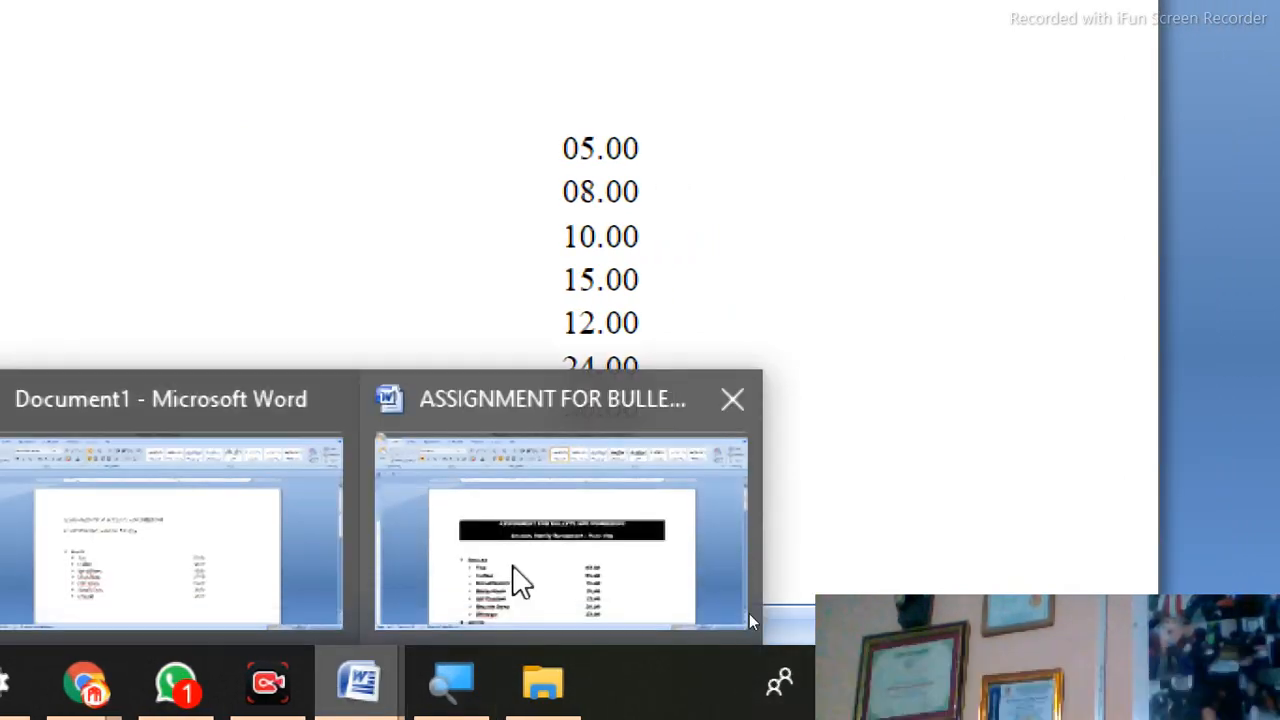
Check what follows Uttappa in the finished assignment document, and add "Lunch" to Document1 as top-level item 2 below the Snacks items.
left_click(514, 580)
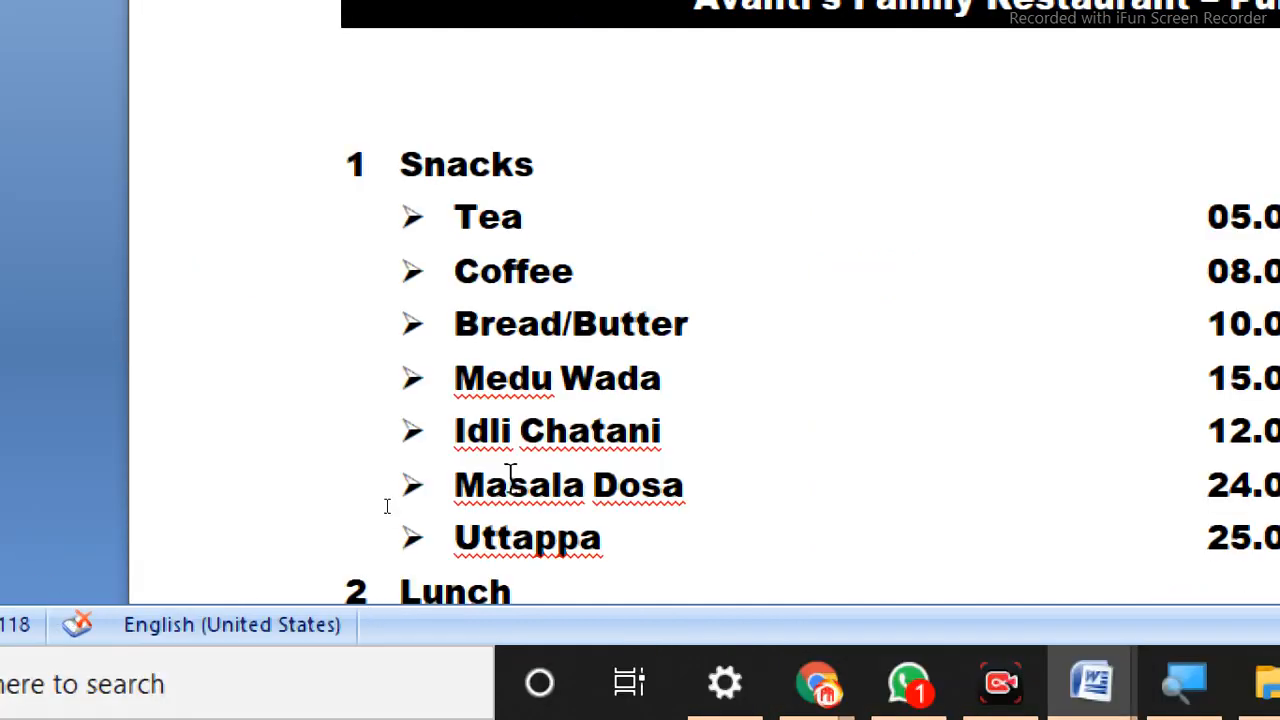
scroll(510, 475, "down", 2)
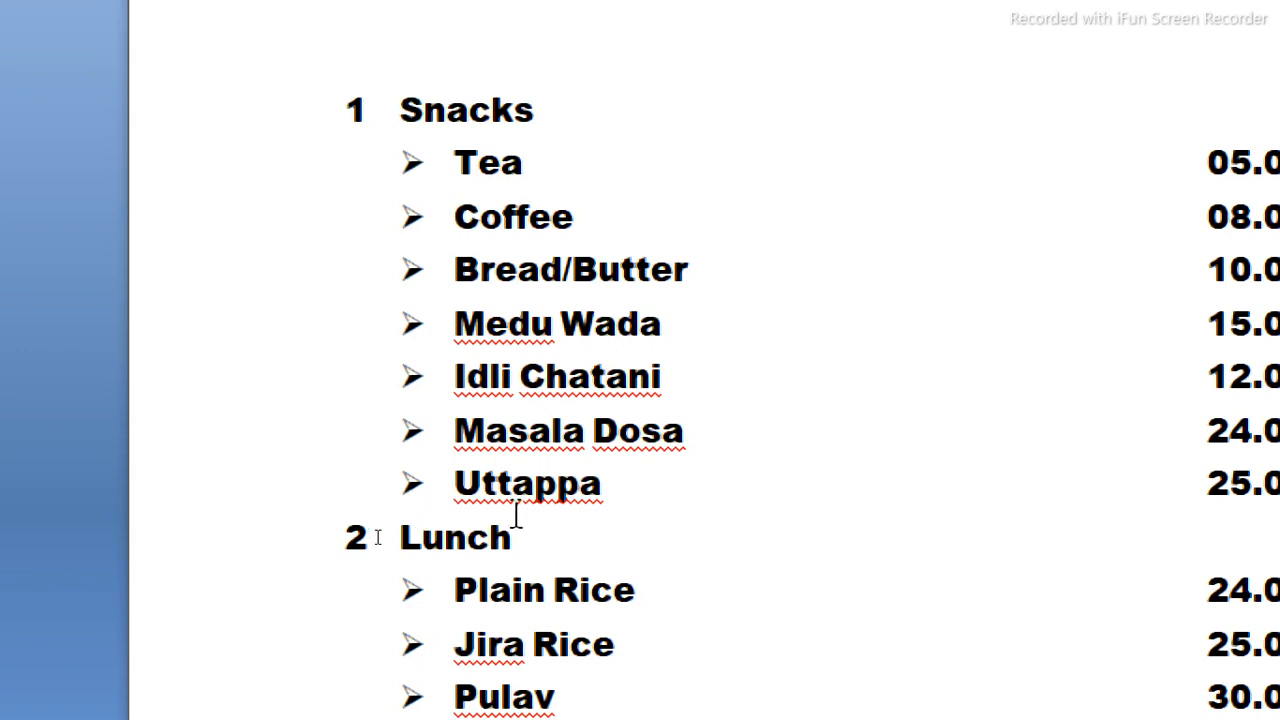
mouse_move(1070, 688)
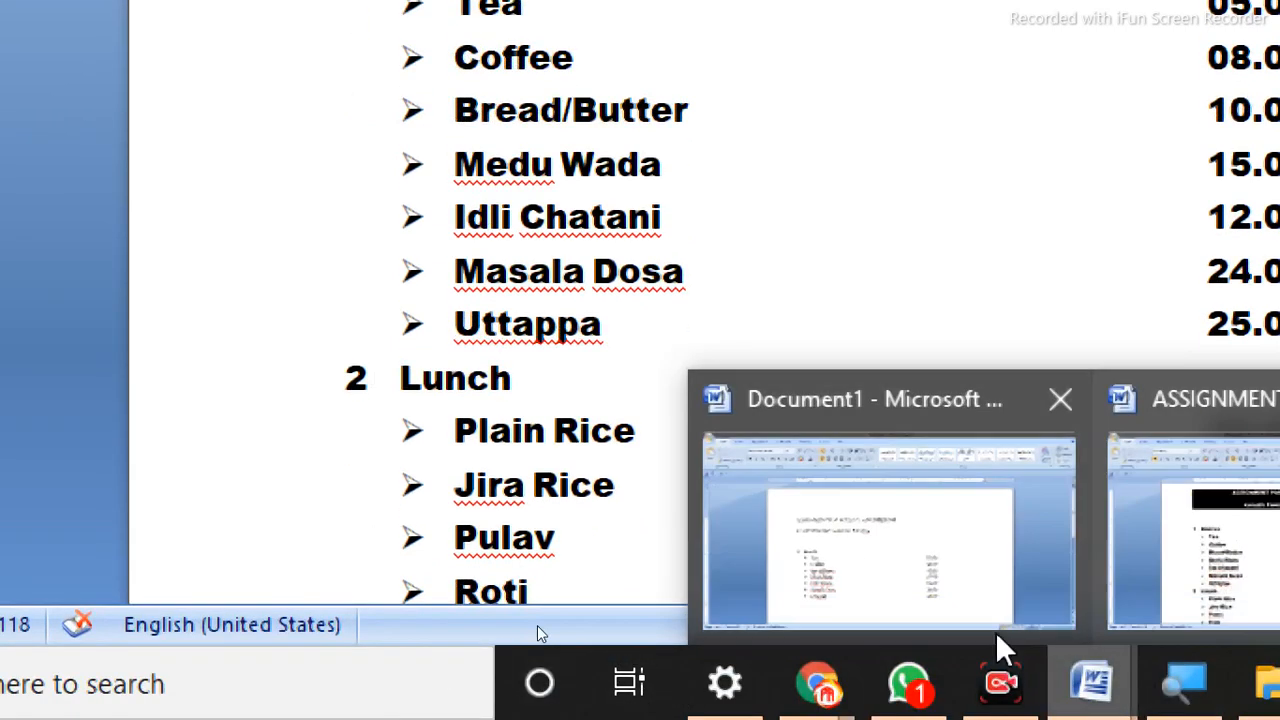
left_click(837, 543)
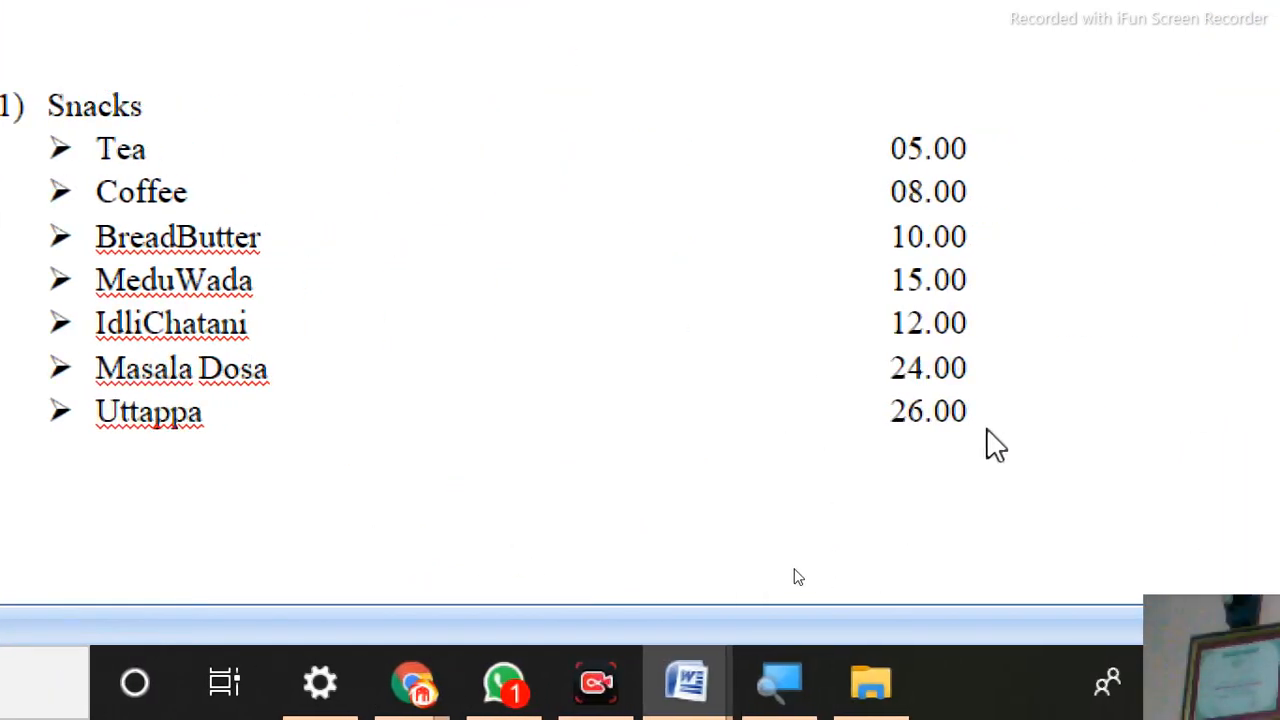
left_click(1028, 411)
key("Return")
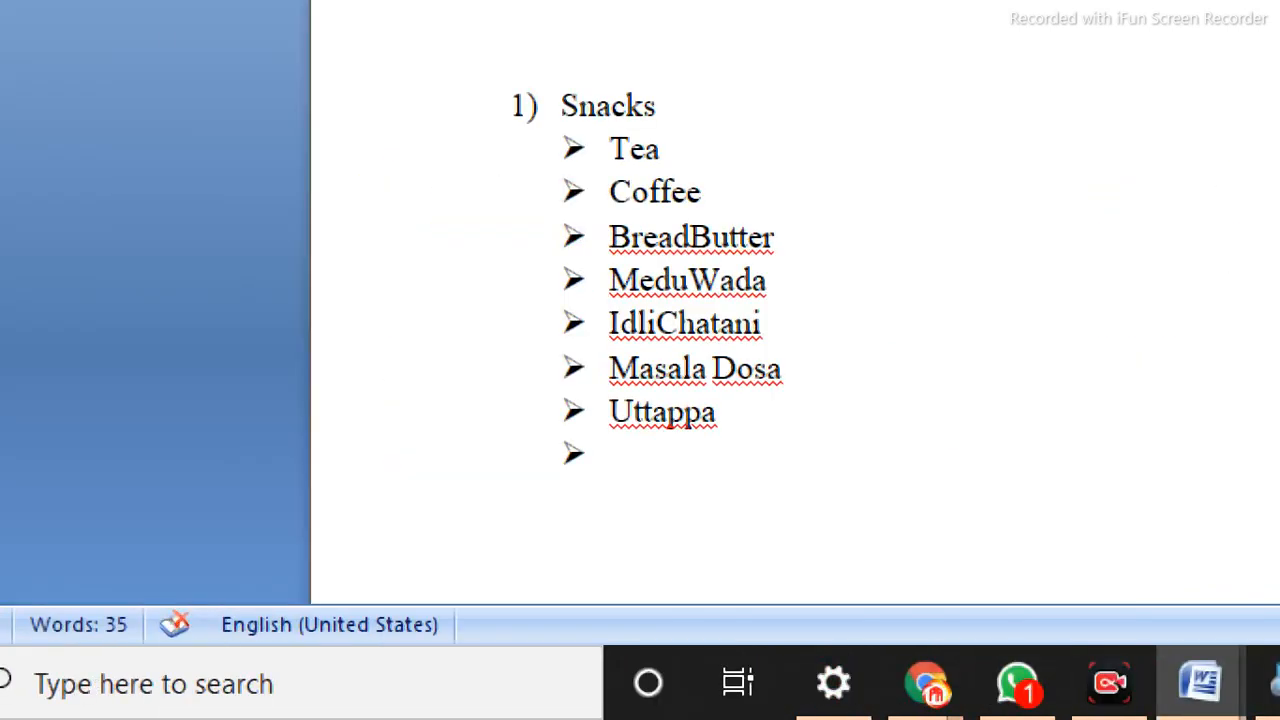
key("Return")
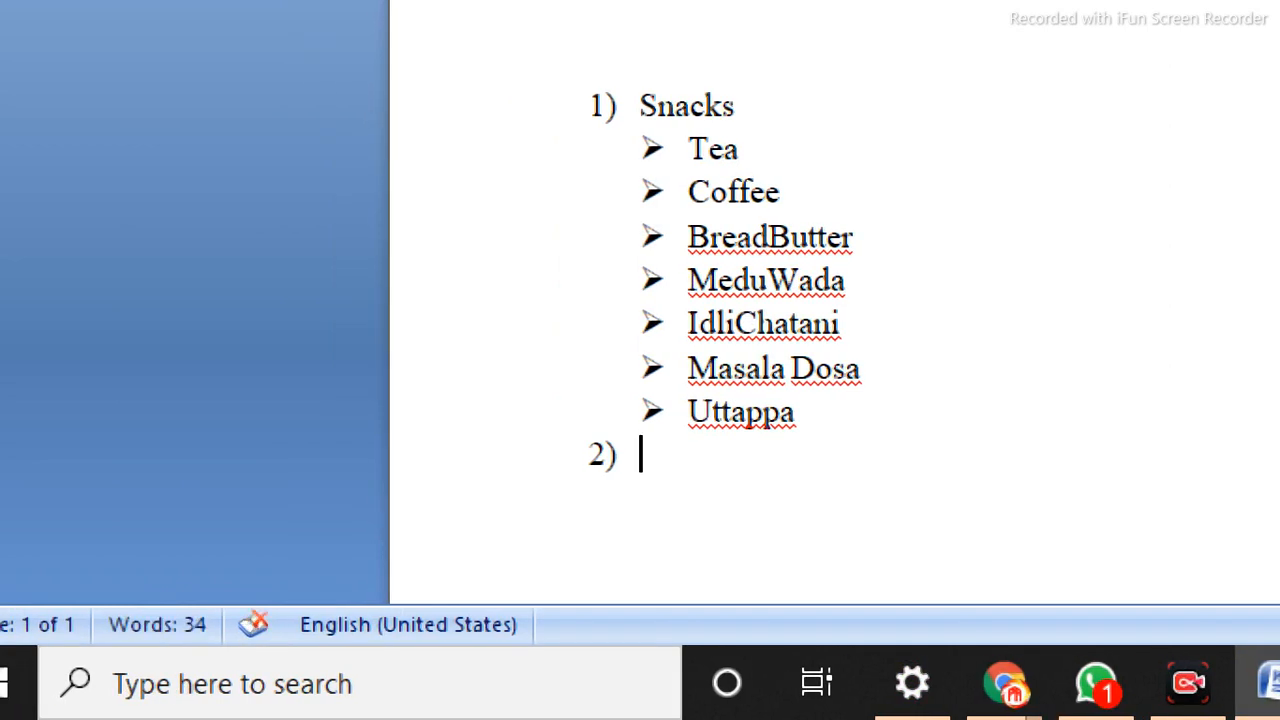
type("Lu")
key("BackSpace")
key("BackSpace")
type("Lunch")
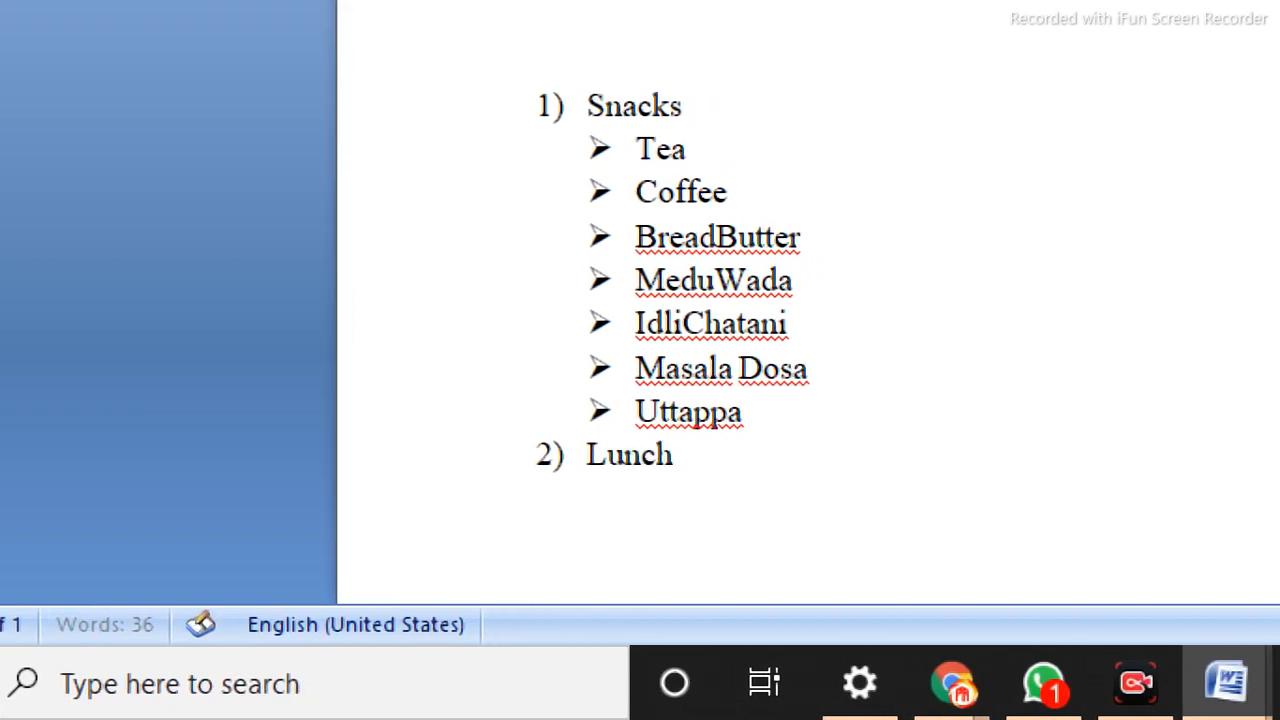
Add the sub-level bullet "Plain Rice" under Lunch with the price 24.00 in the price column, and start another bullet item.
key("Return")
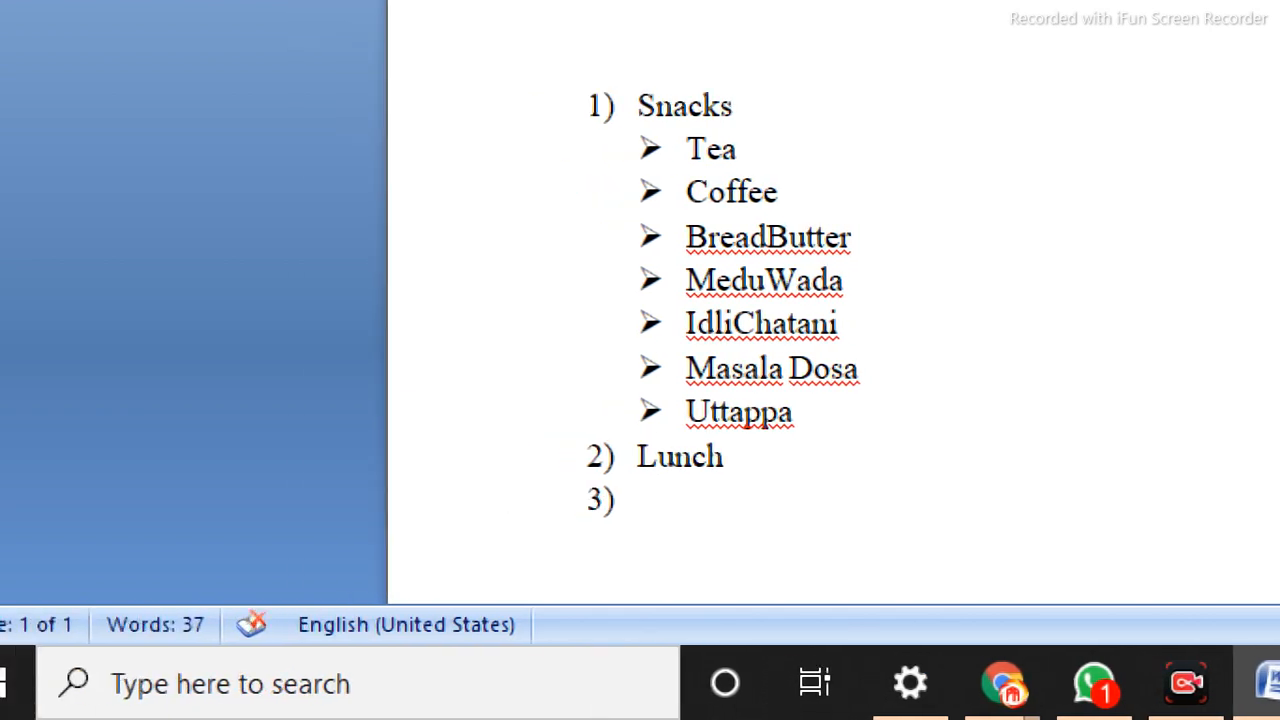
key("Tab")
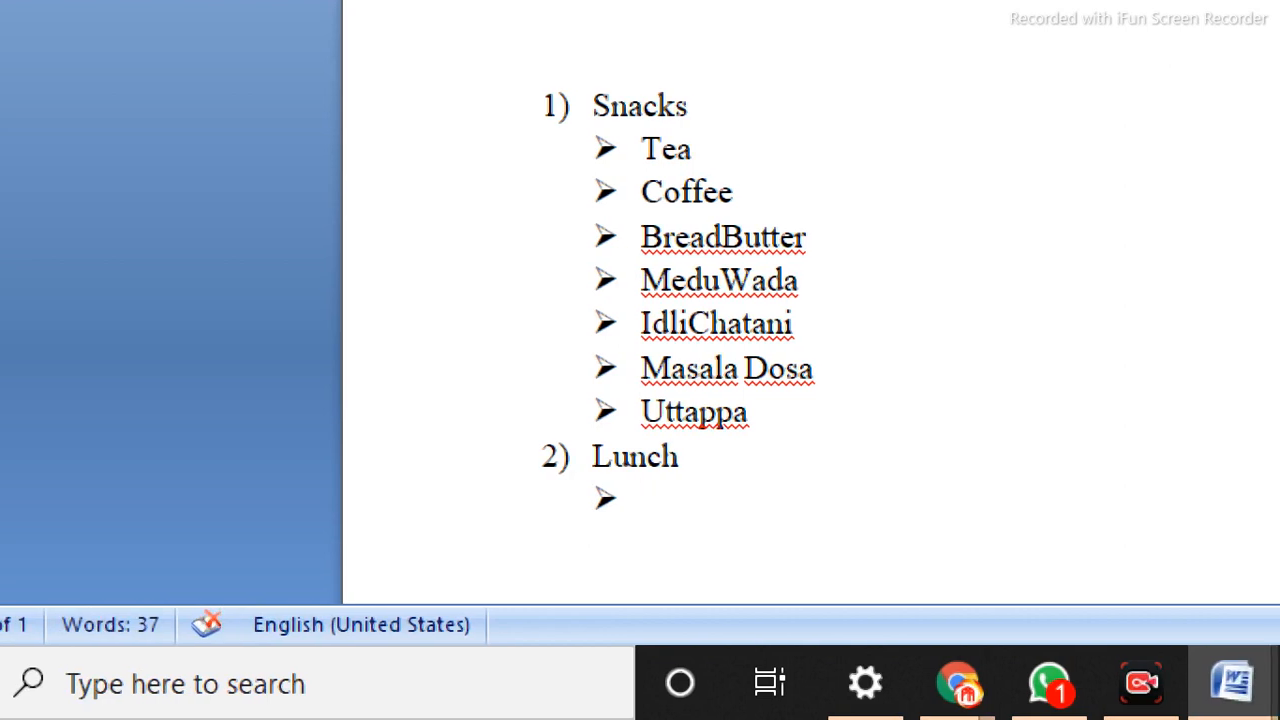
type("pl")
key("BackSpace")
key("BackSpace")
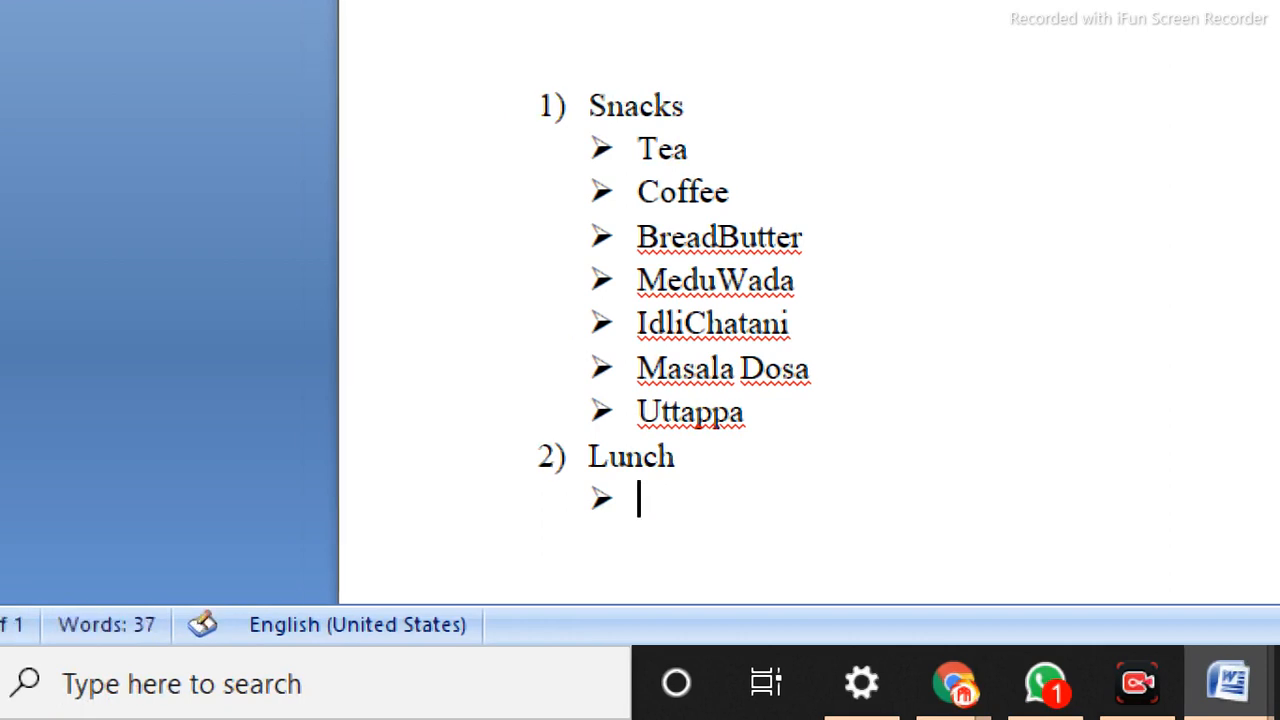
type("Plain Ri")
type("ce")
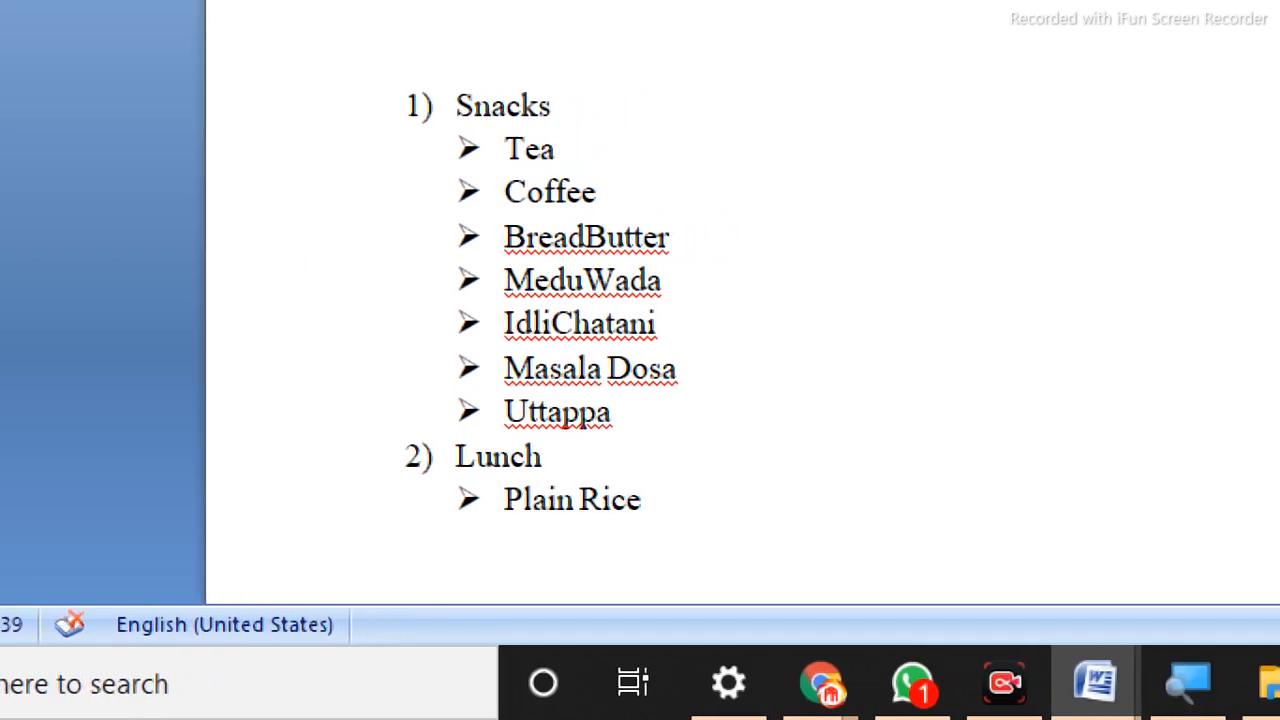
key("Tab")
key("Tab")
key("Tab")
key("Tab")
key("Tab")
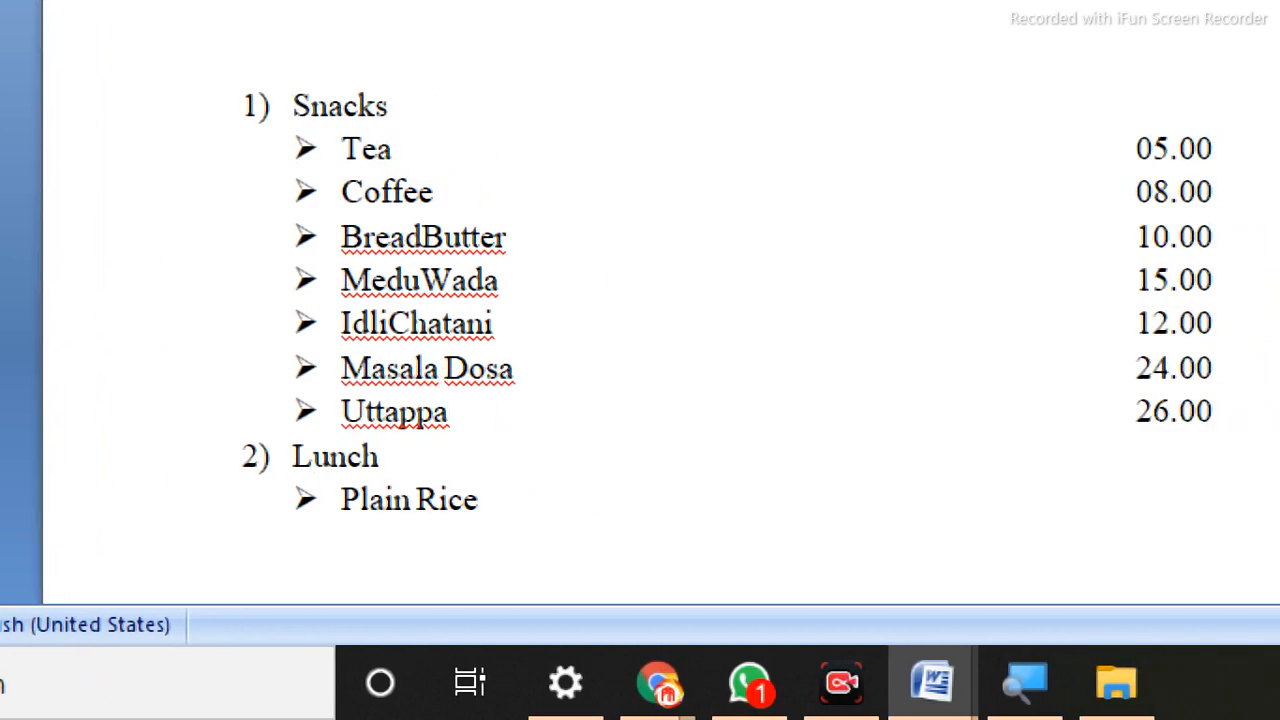
key("Tab")
key("Tab")
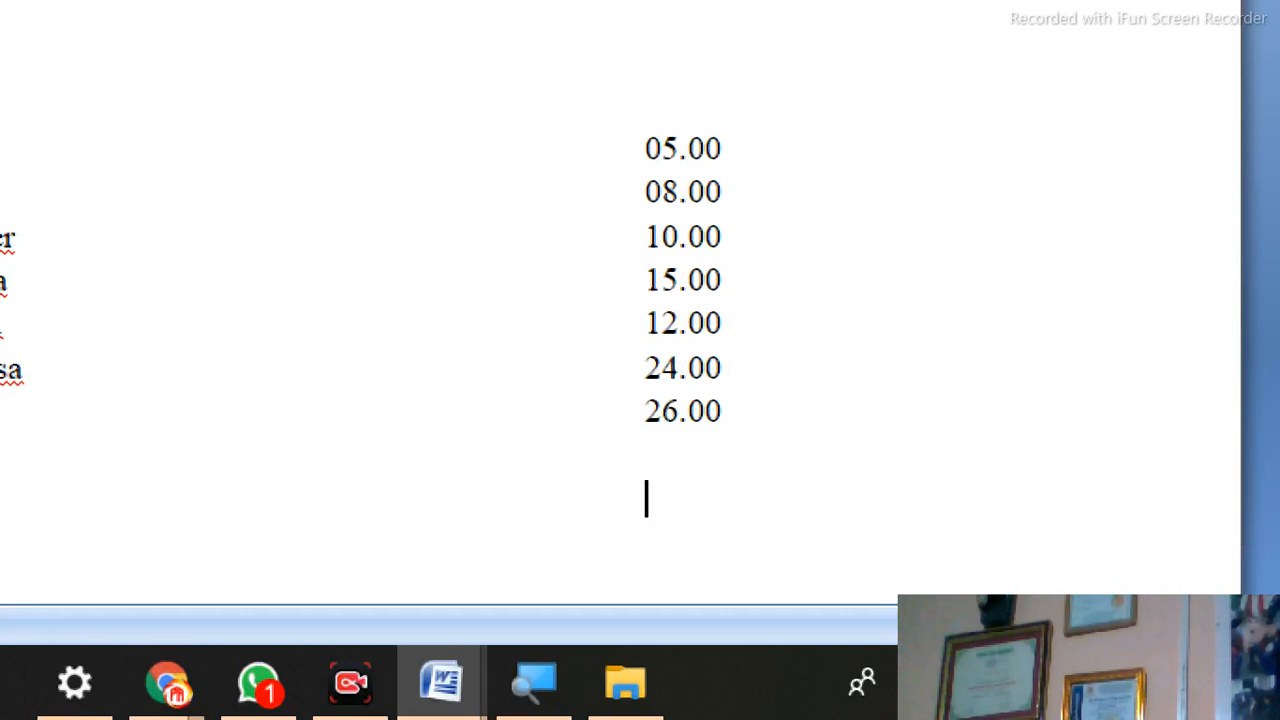
type("24")
type(".")
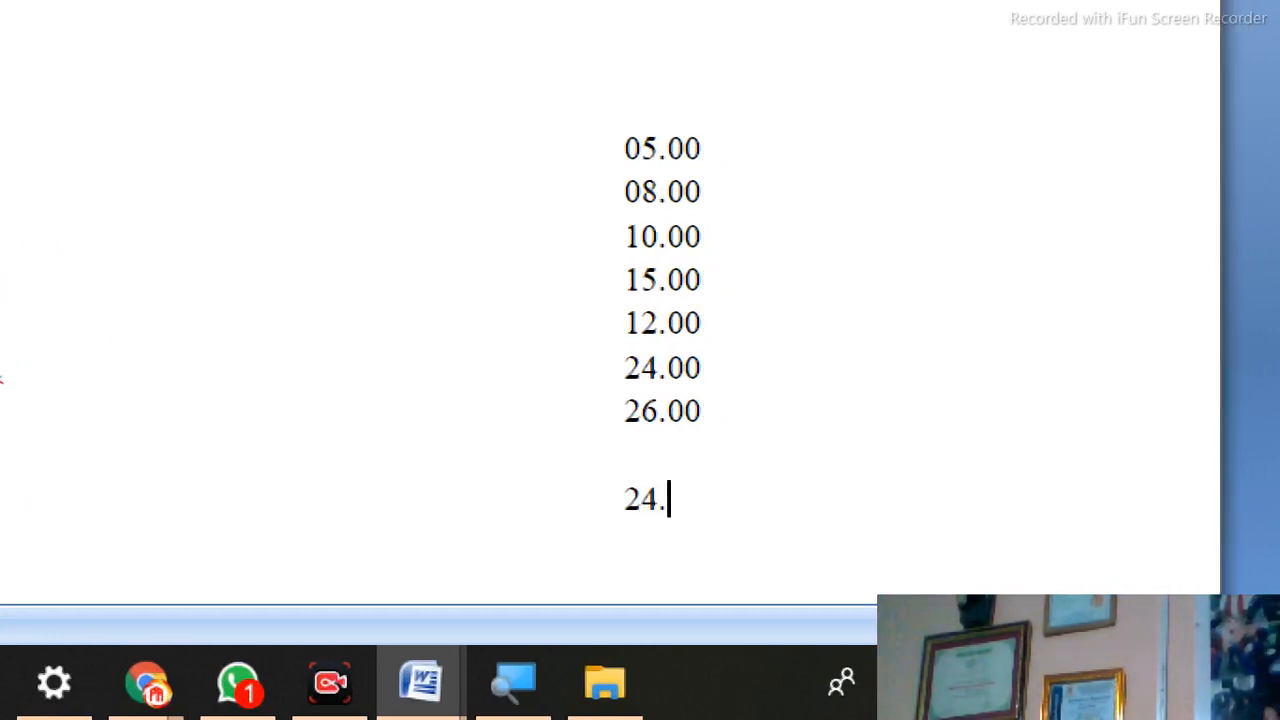
type("00")
key("Return")
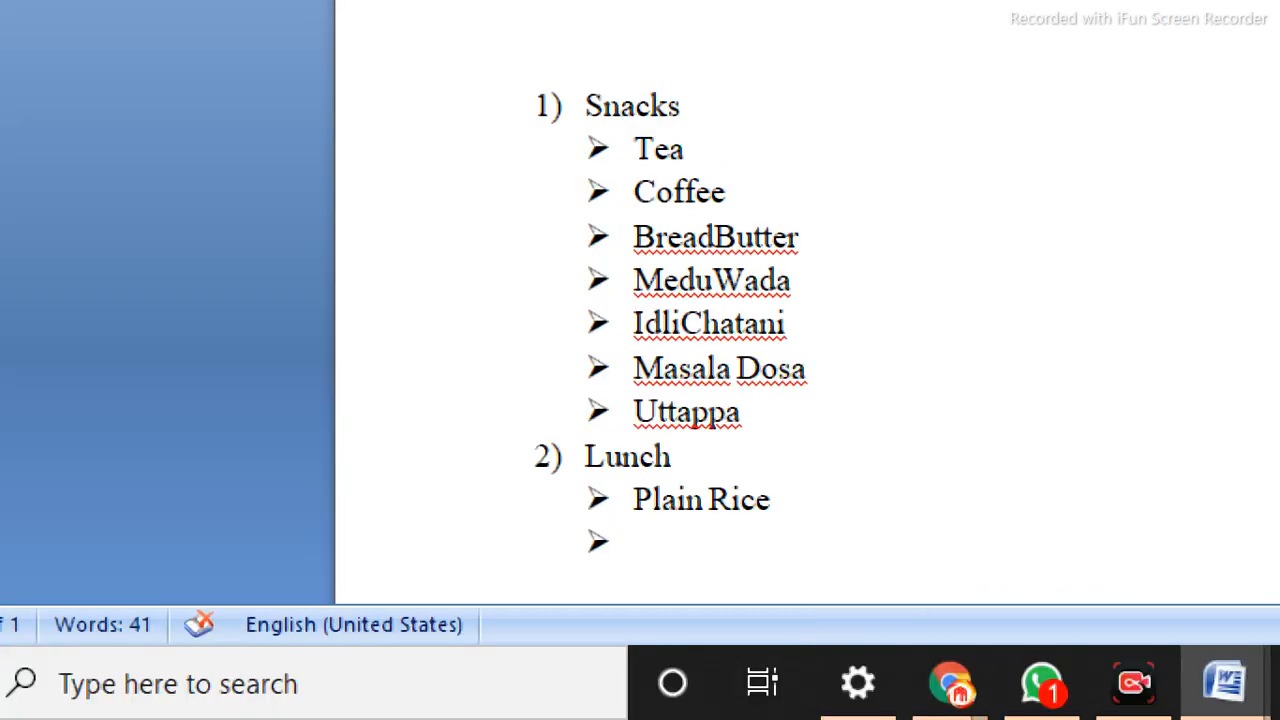
Enter "Jira Rice" under Lunch with the price 25.00 aligned in the price column, and start another bullet item.
type("Jo")
key("BackSpace")
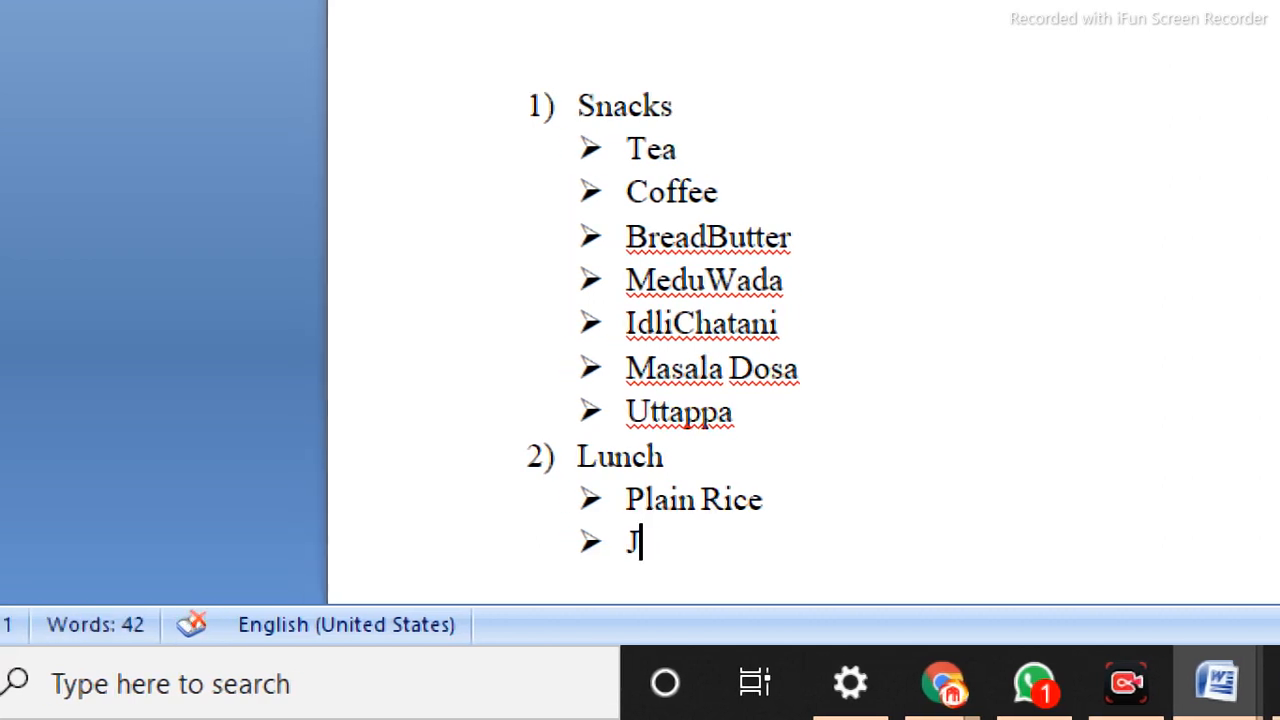
type("ira Rice")
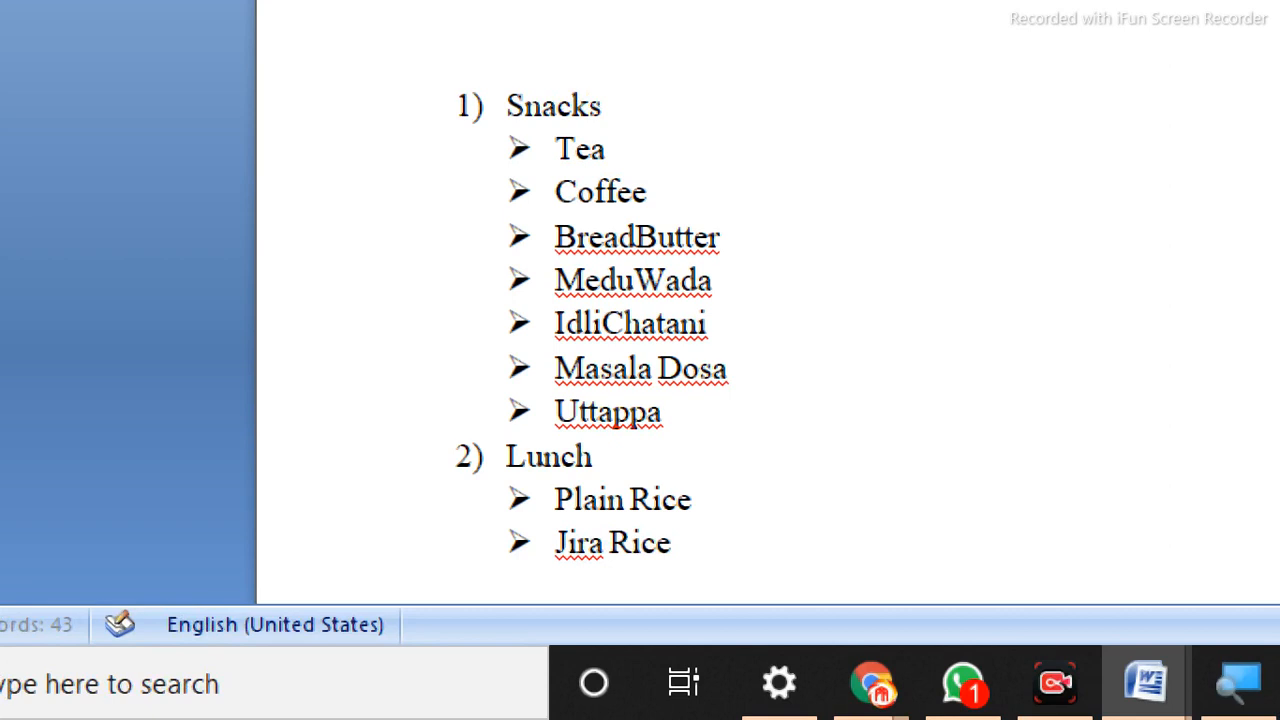
key("Tab")
key("Tab")
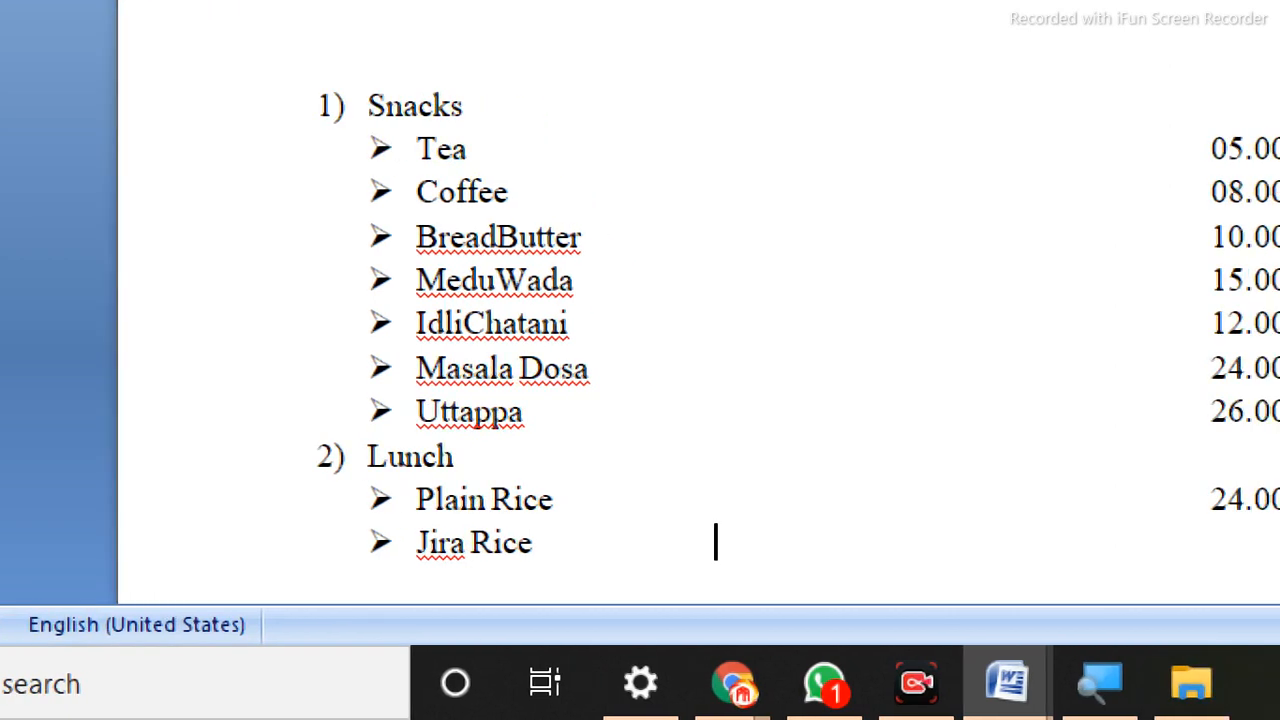
key("Tab")
key("Tab")
key("Tab")
key("Tab")
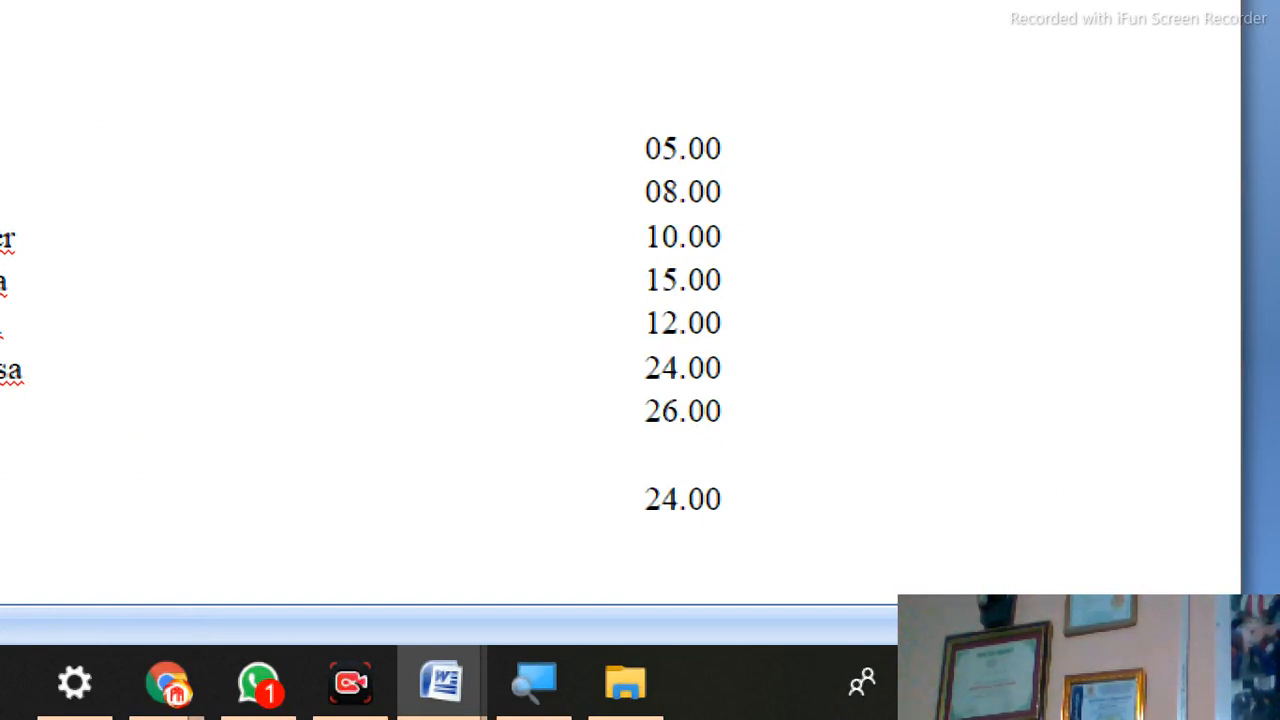
type("25.00")
key("Return")
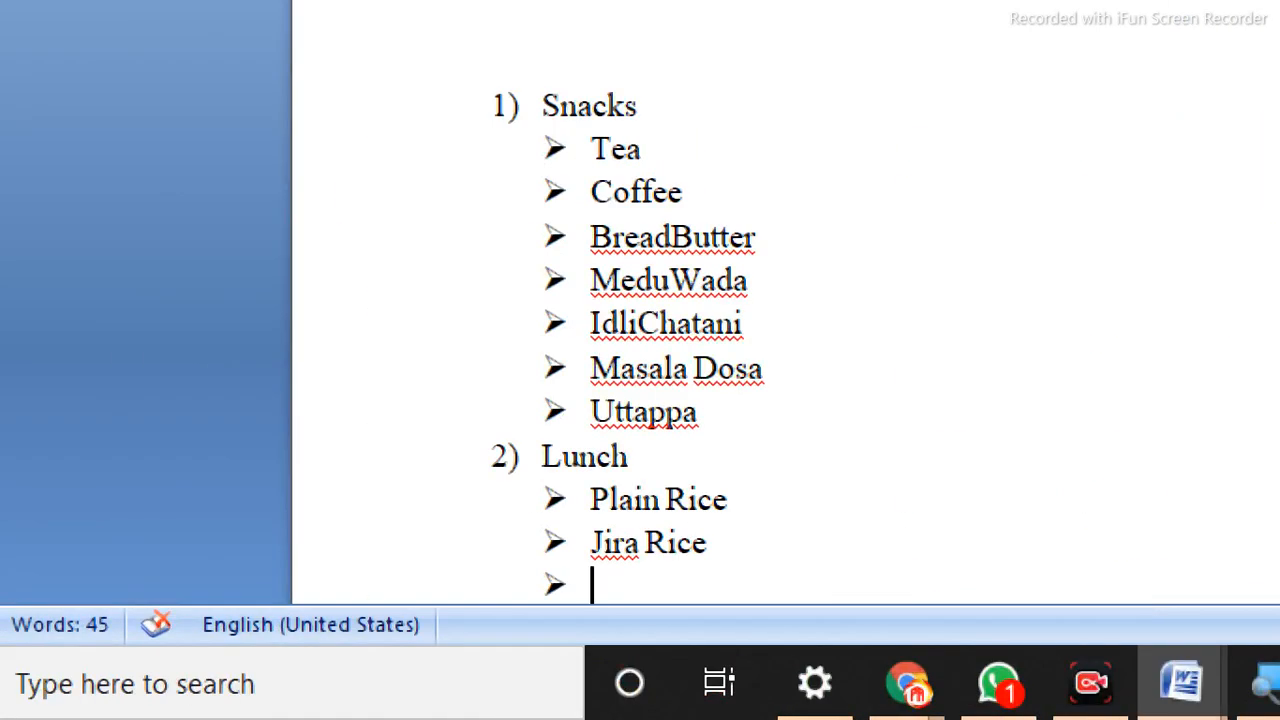
Enter "Pulav" under Lunch with the price 30.00 aligned in the price column, and start another bullet item.
type("Pulave")
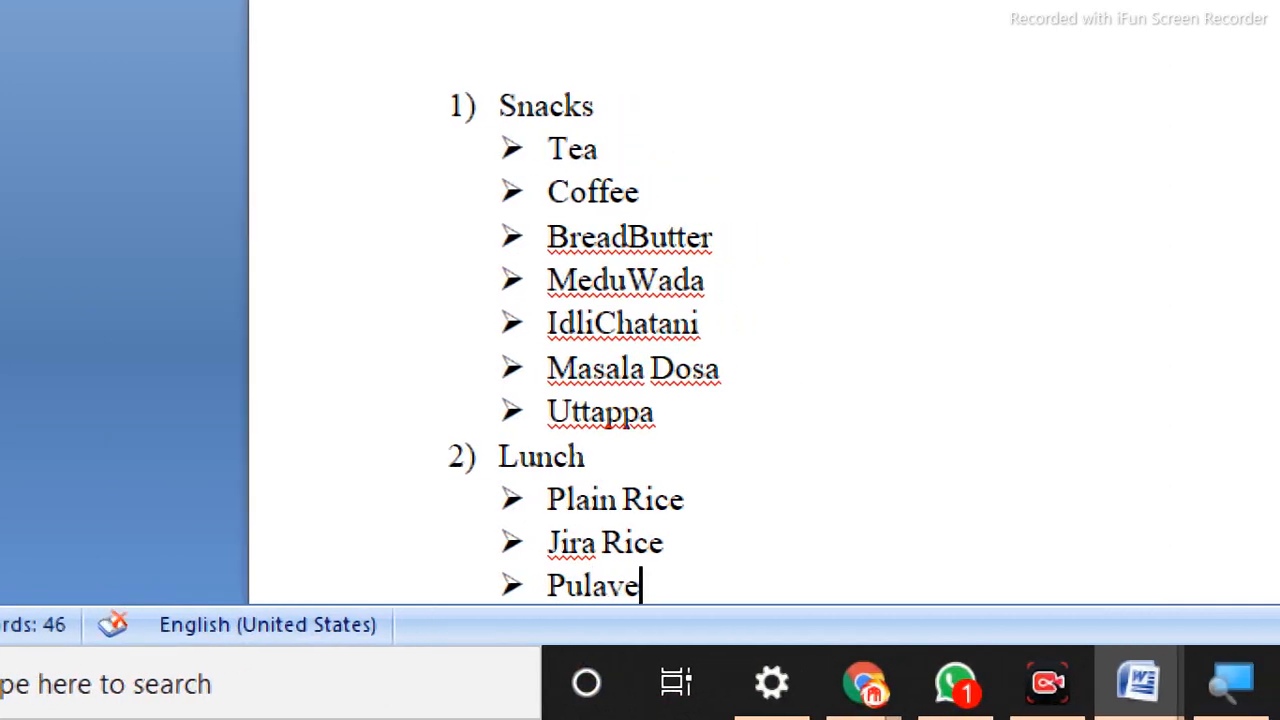
key("BackSpace")
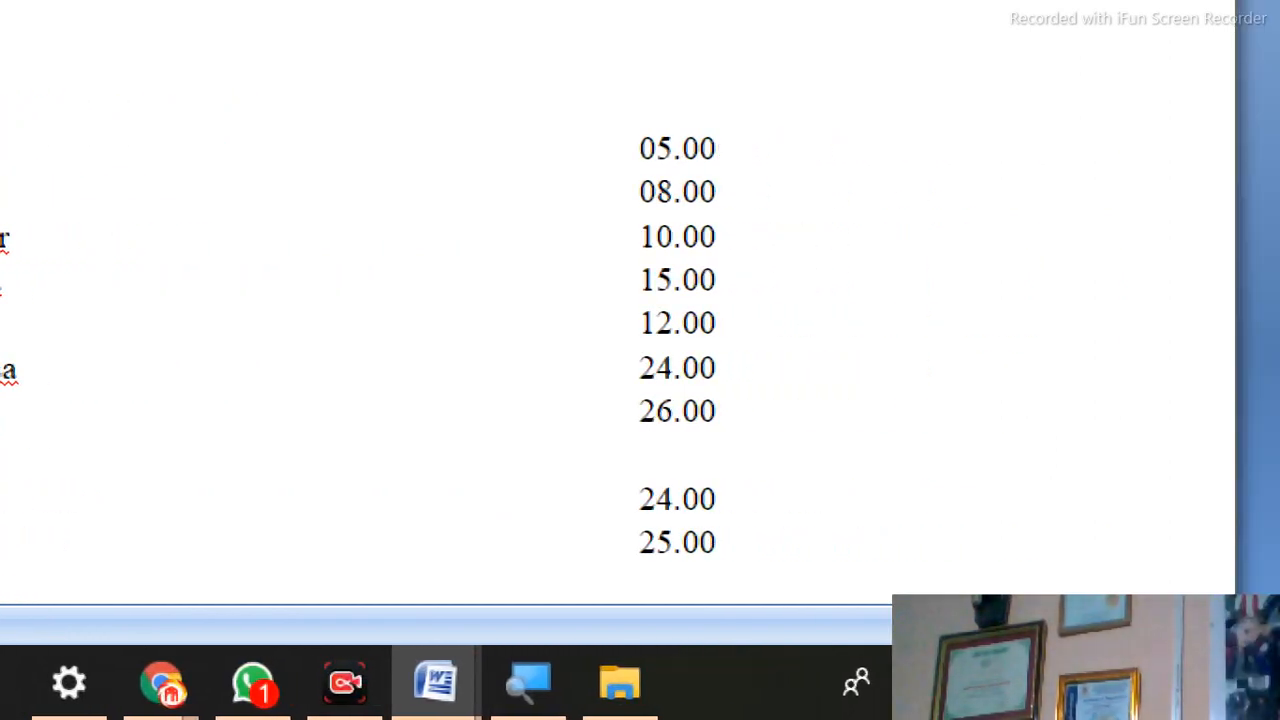
type("30.00")
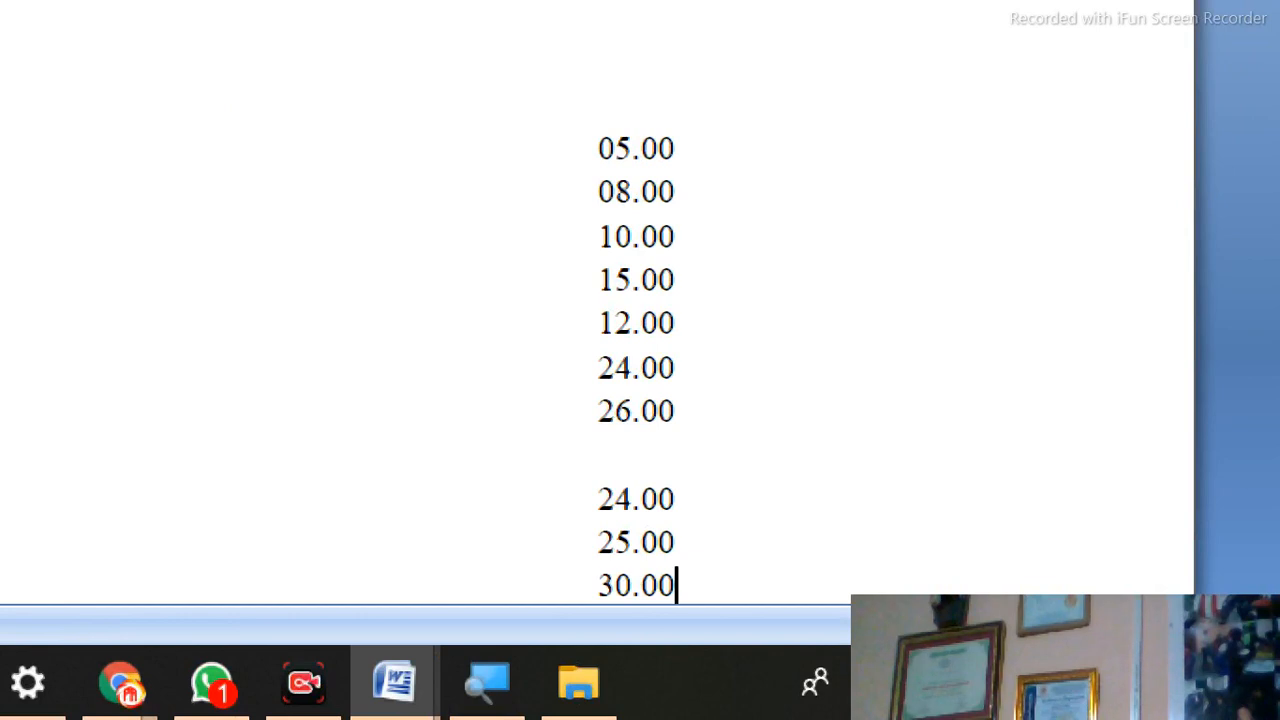
key("Return")
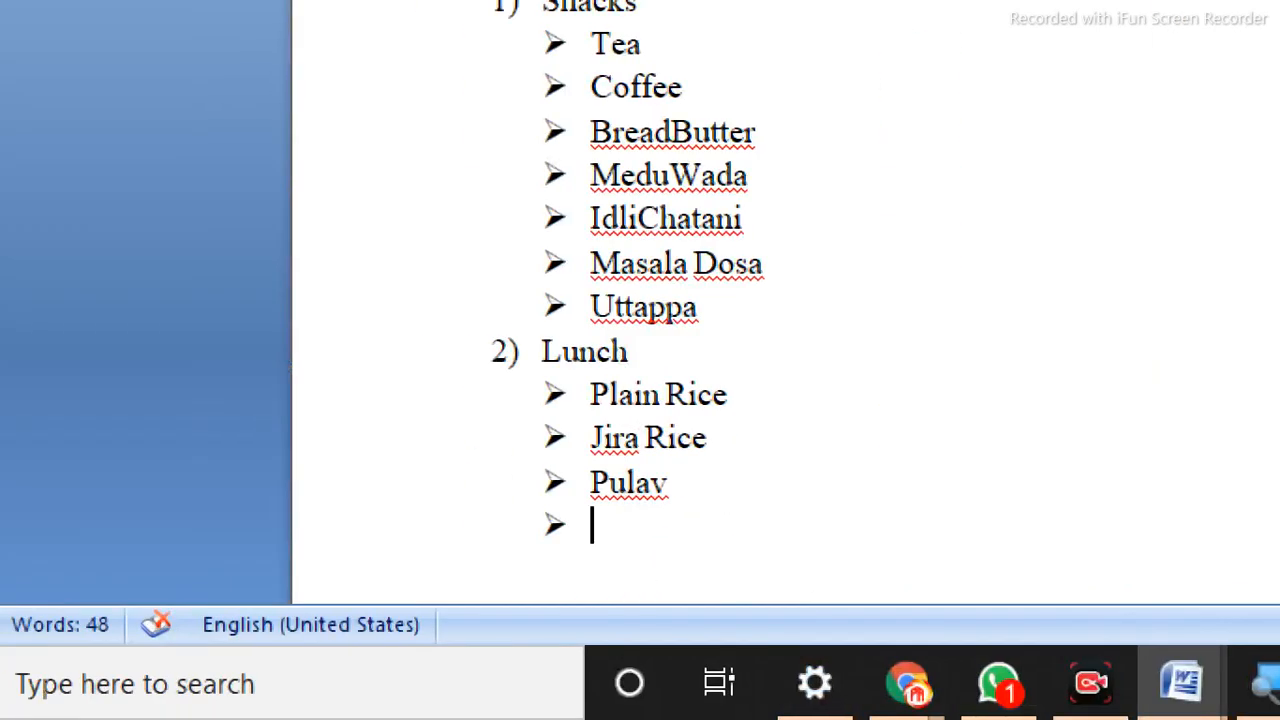
Enter "Roti" under Lunch with the price 08.00 aligned in the price column, and start another bullet item.
type("Roti")
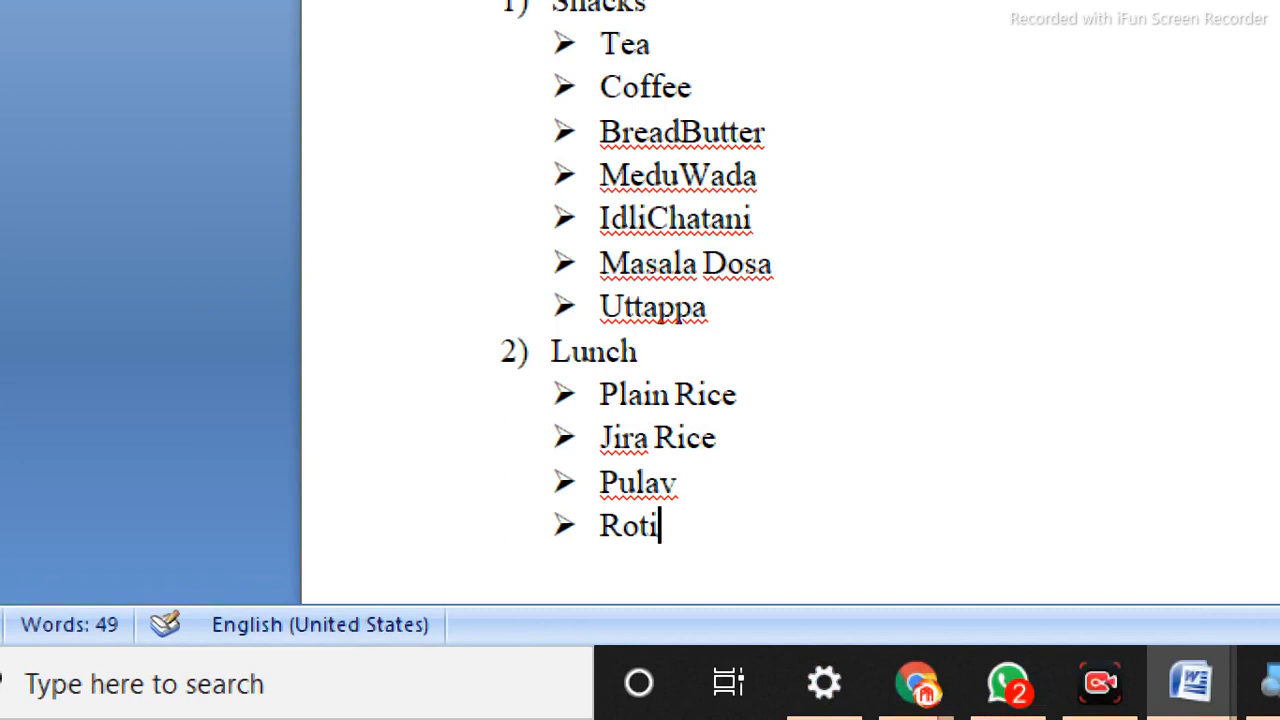
key("Tab")
key("Tab")
key("Tab")
key("Tab")
key("Tab")
key("Tab")
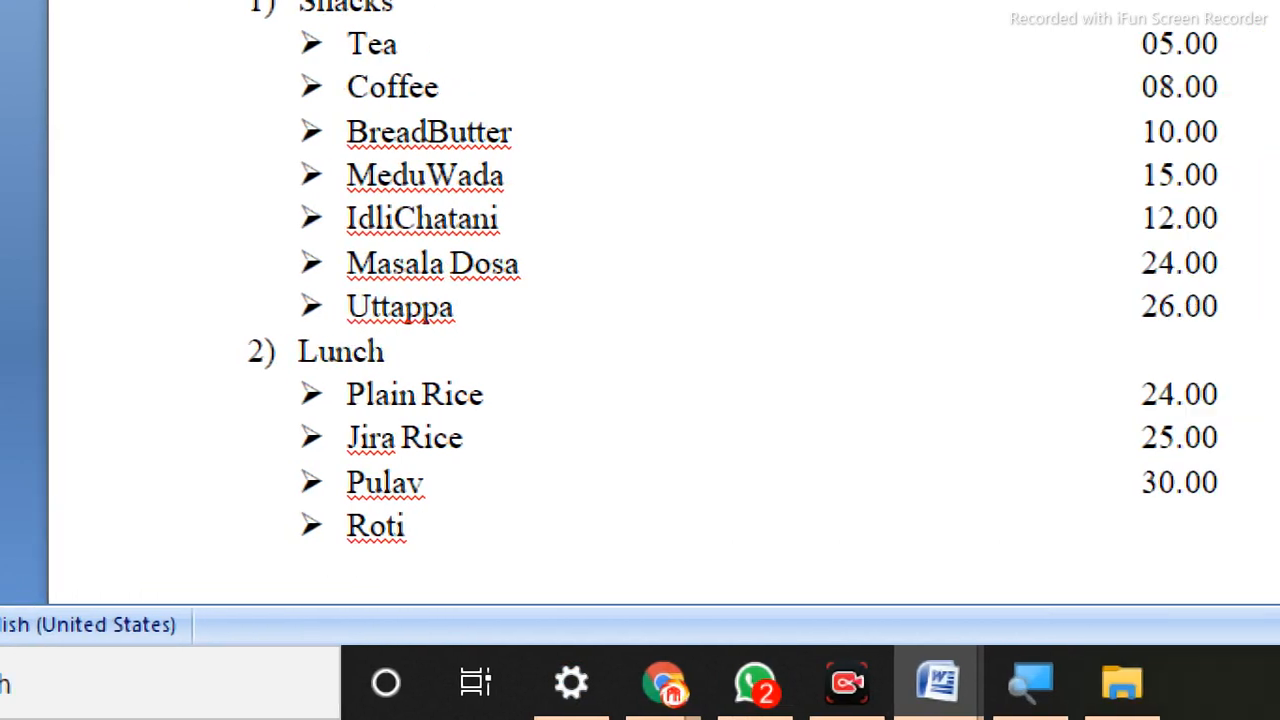
key("Tab")
key("Tab")
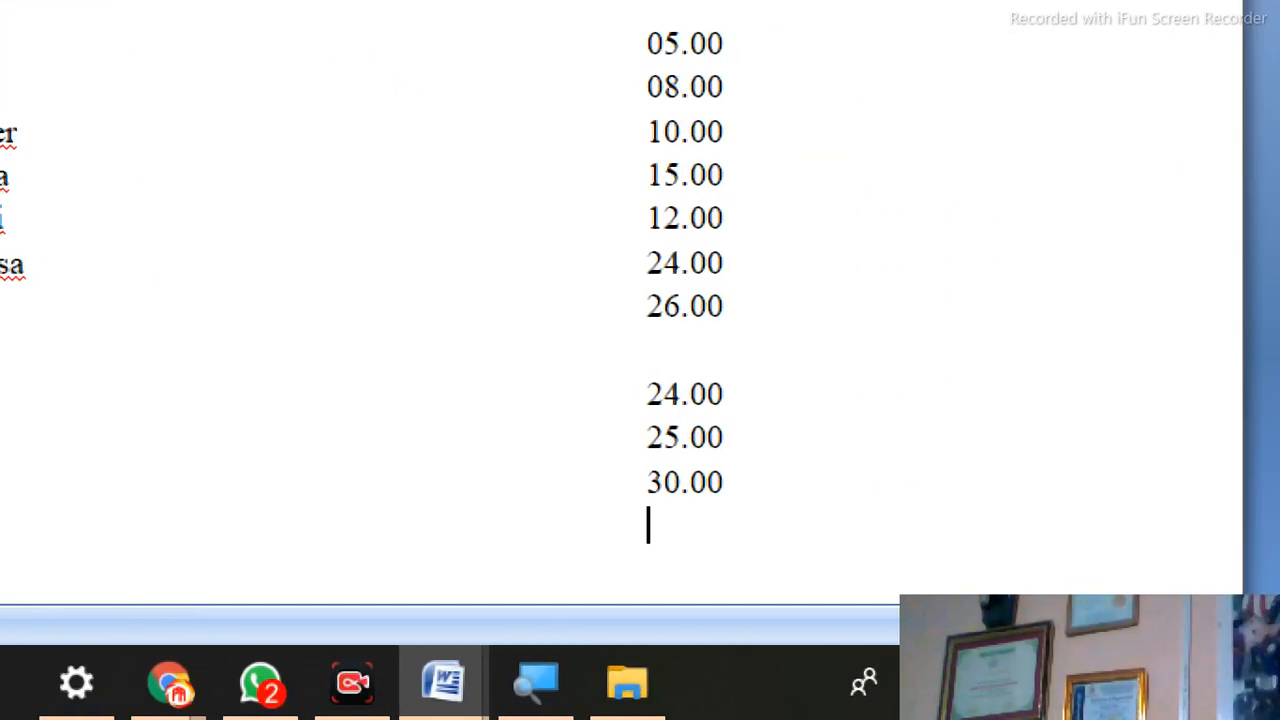
type("08.00")
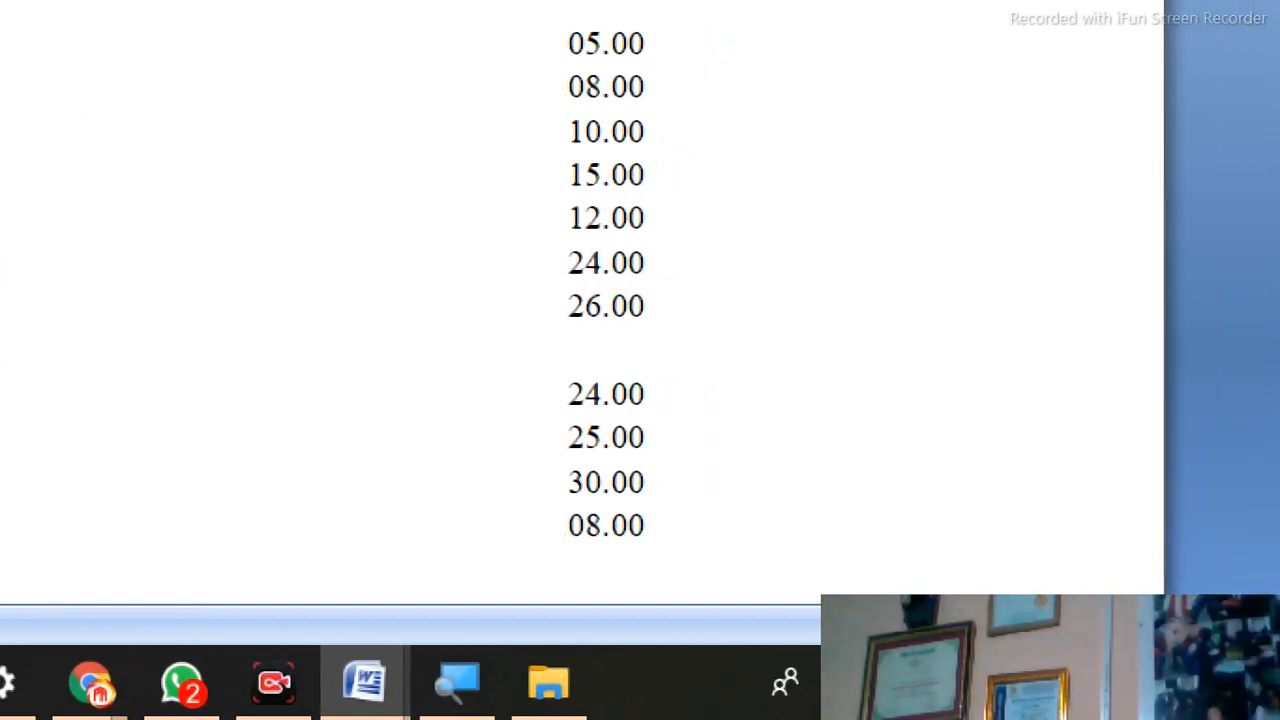
key("Return")
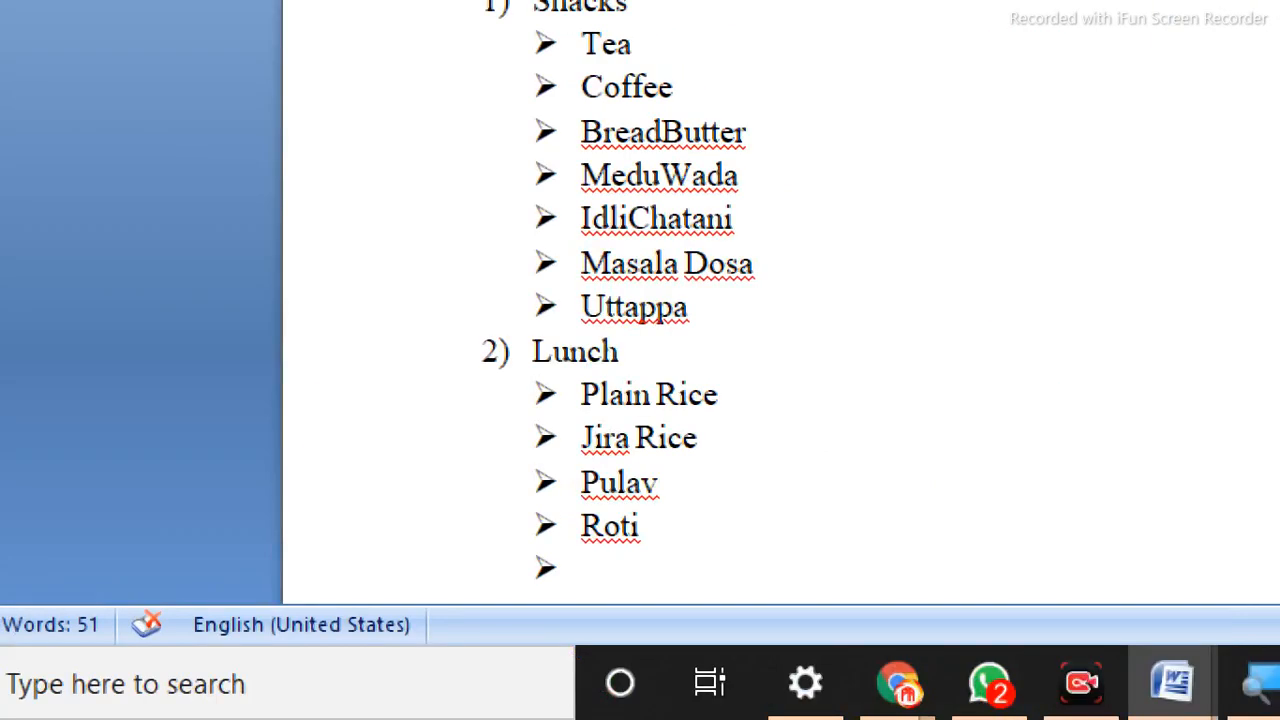
Enter "Butter Roti" under Lunch with "10.." in the price column, and start another bullet item.
type("Buyy")
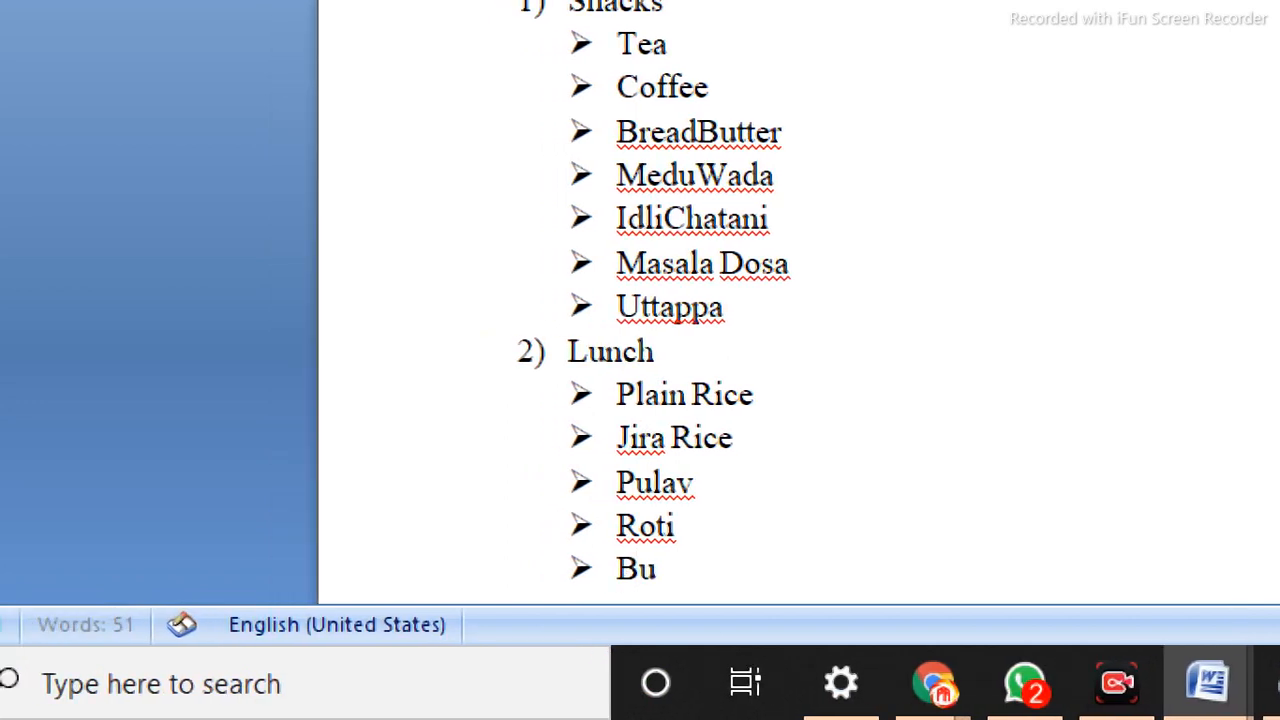
key("BackSpace")
key("BackSpace")
type("tter Roti")
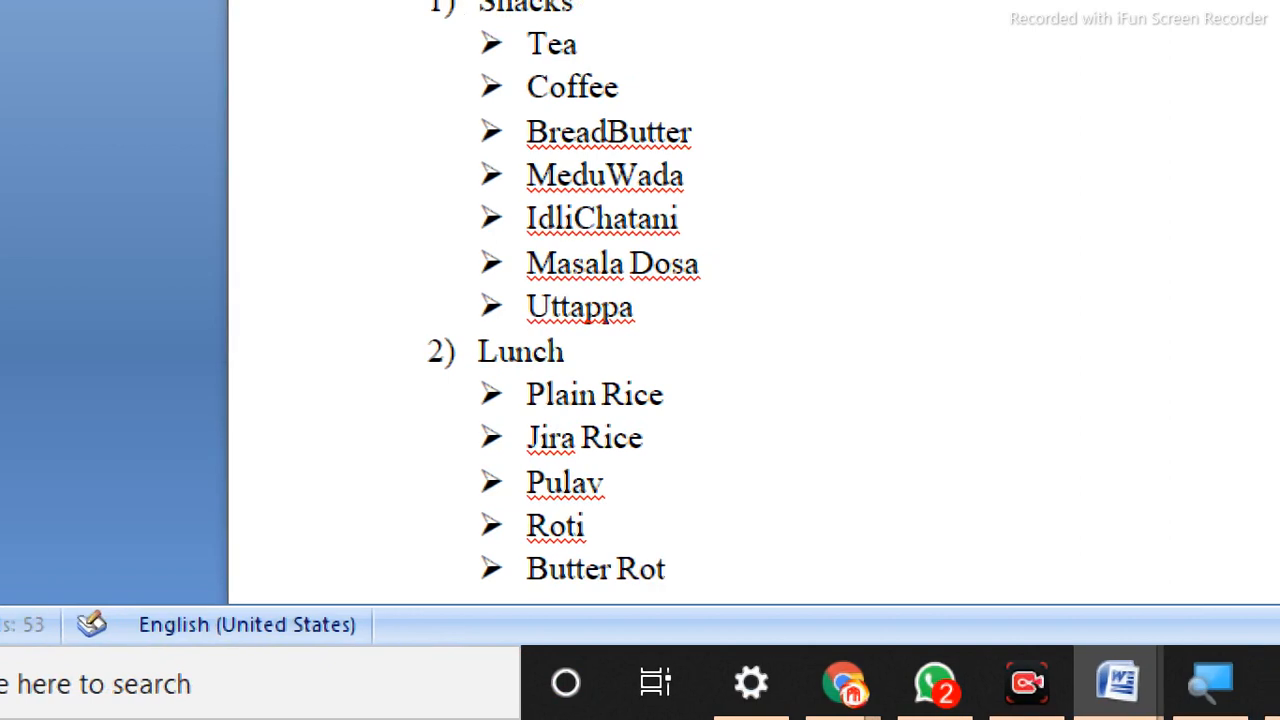
key("Tab")
key("Tab")
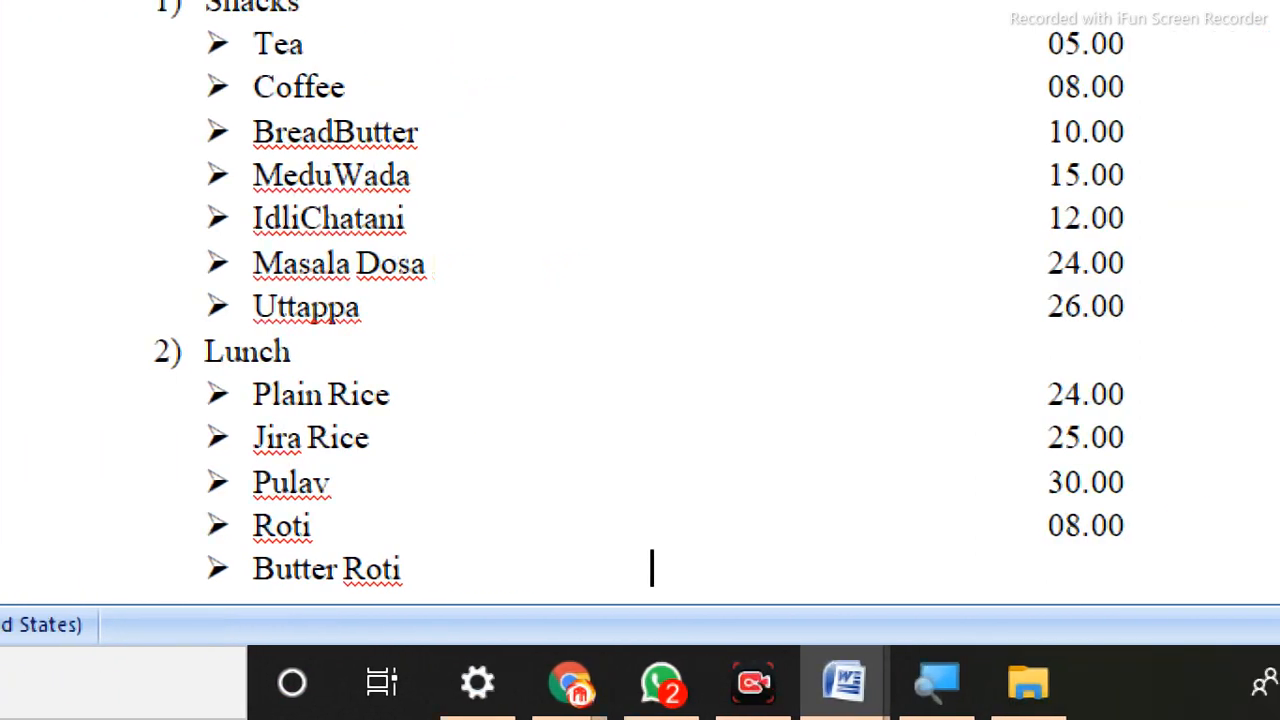
key("Tab")
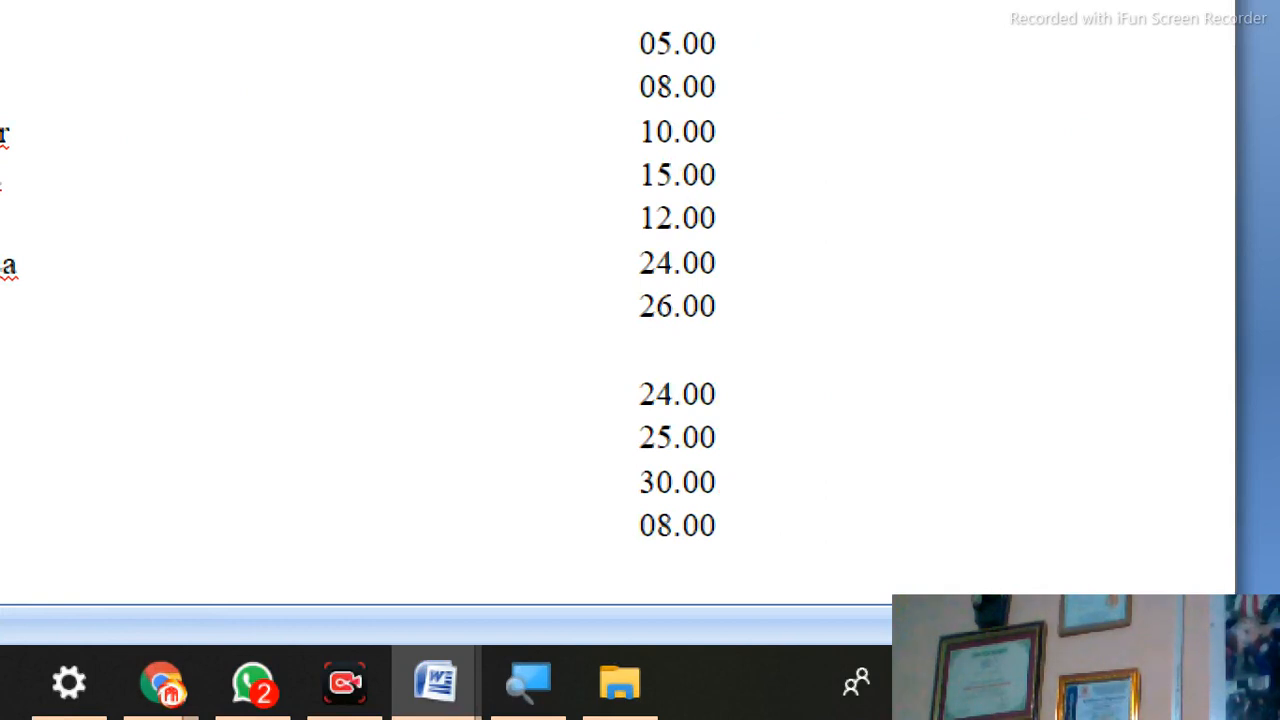
type("10.00")
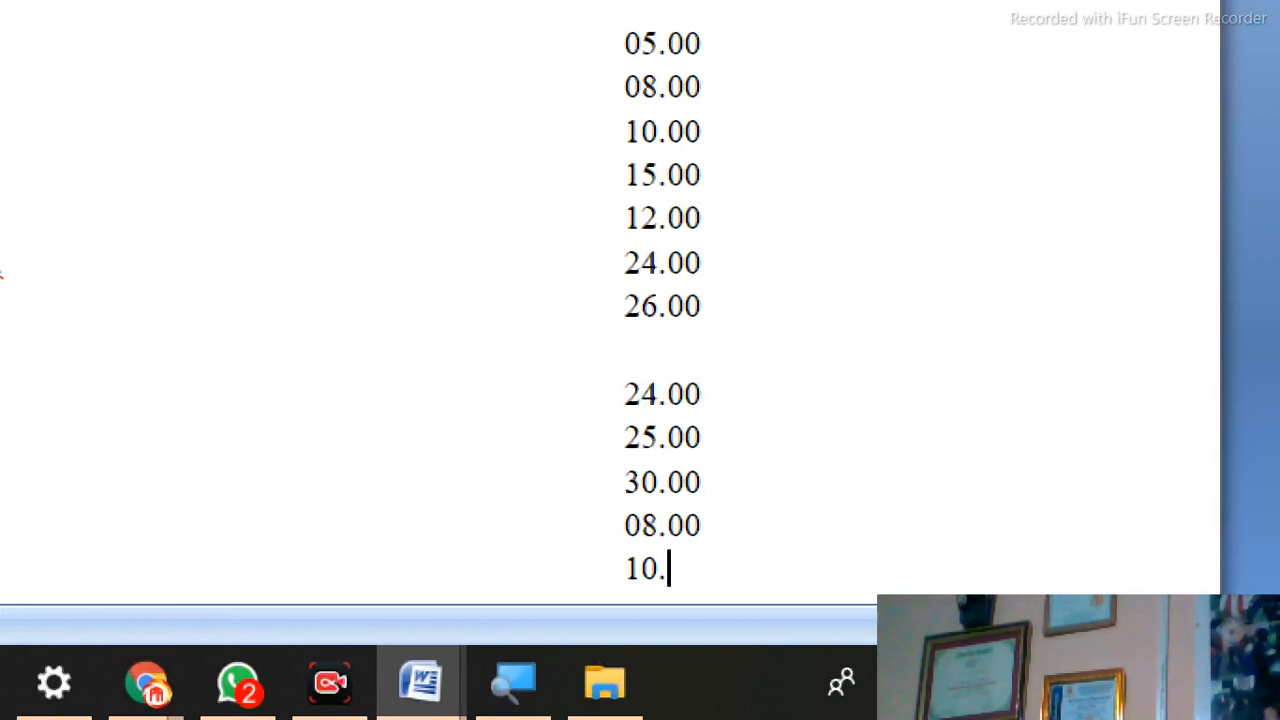
key("Return")
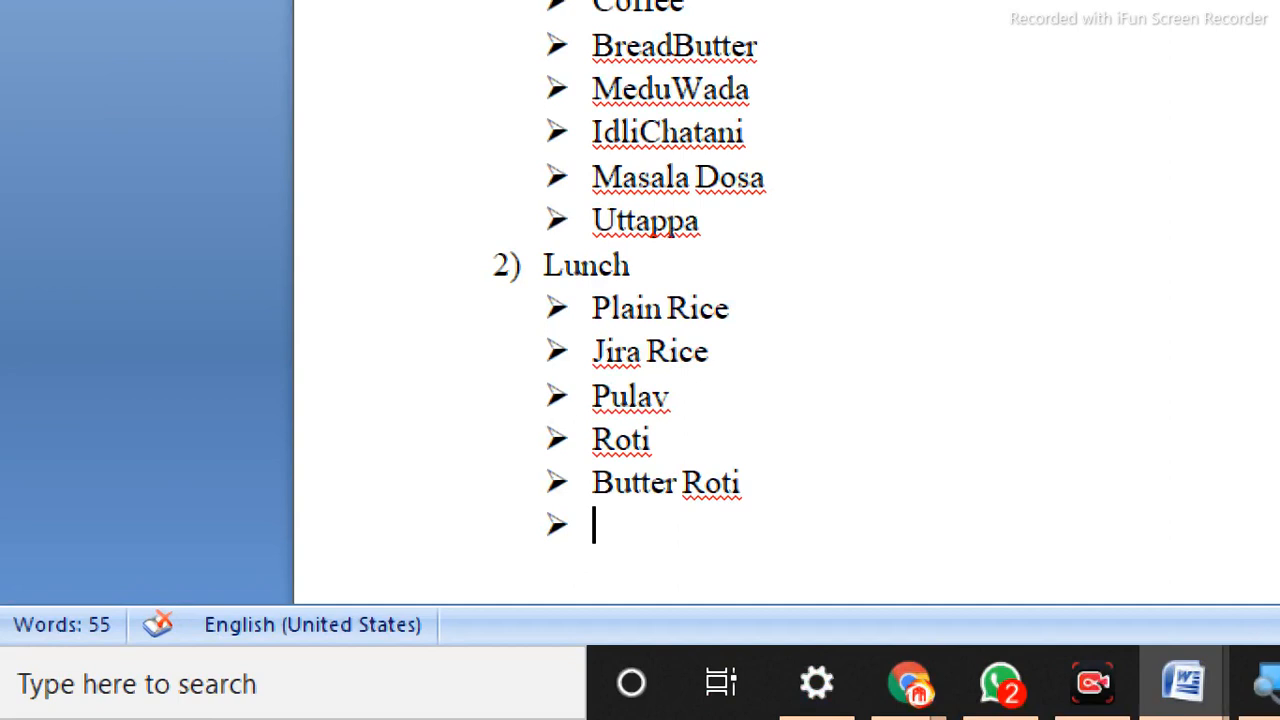
Enter "Nan" as the Lunch item below Butter Roti and space over towards its price column.
type("Nan")
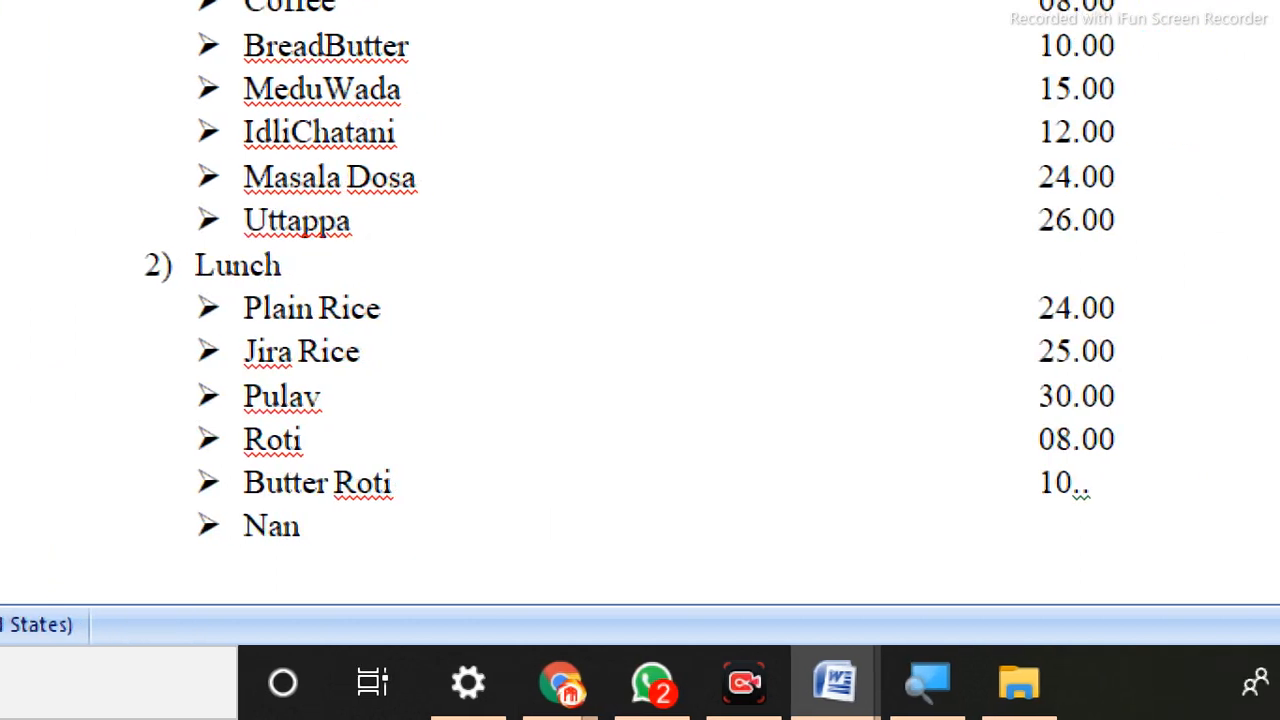
key("Tab")
key("Tab")
key("Tab")
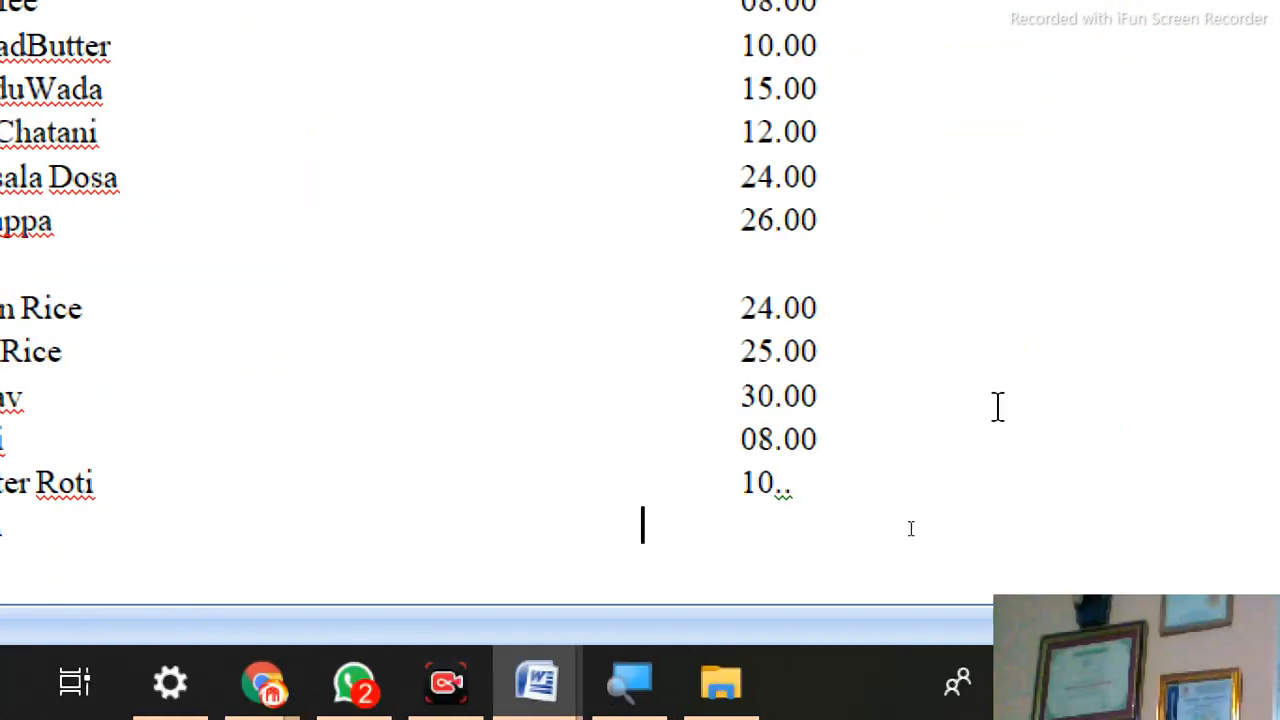
Try to correct the Butter Roti price to 10.00.
left_click(810, 490)
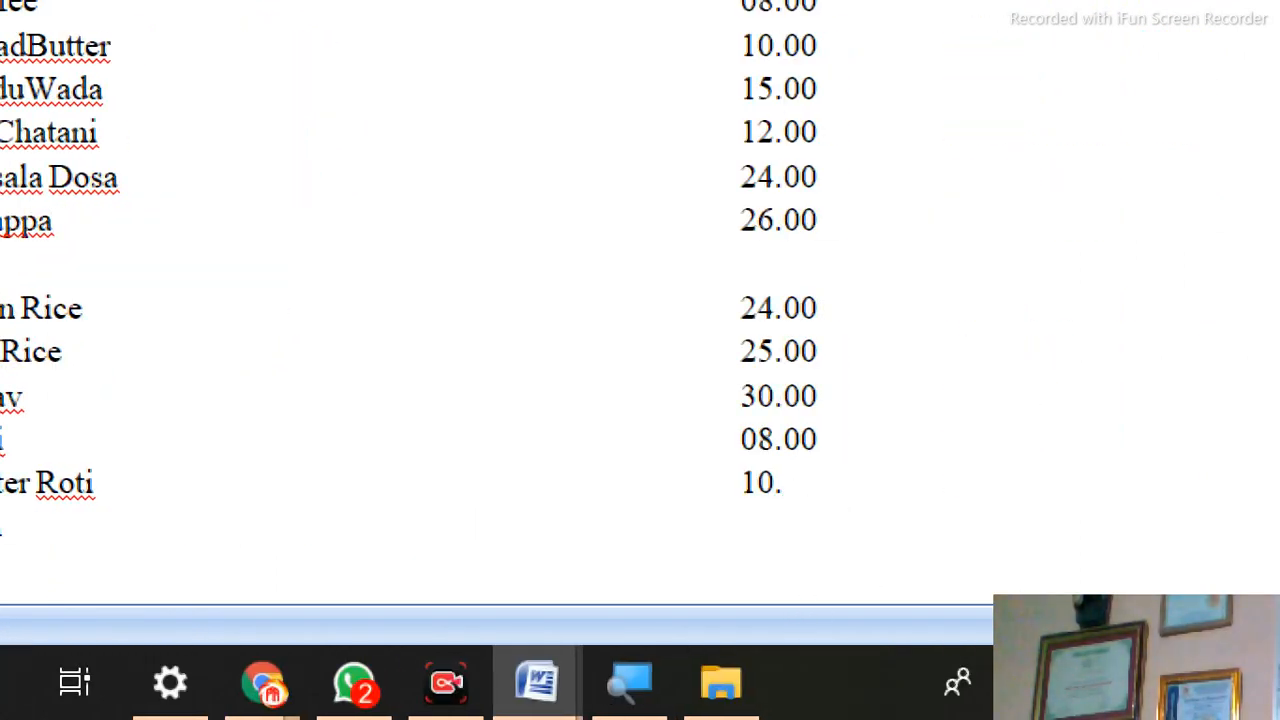
type("00")
key("Down")
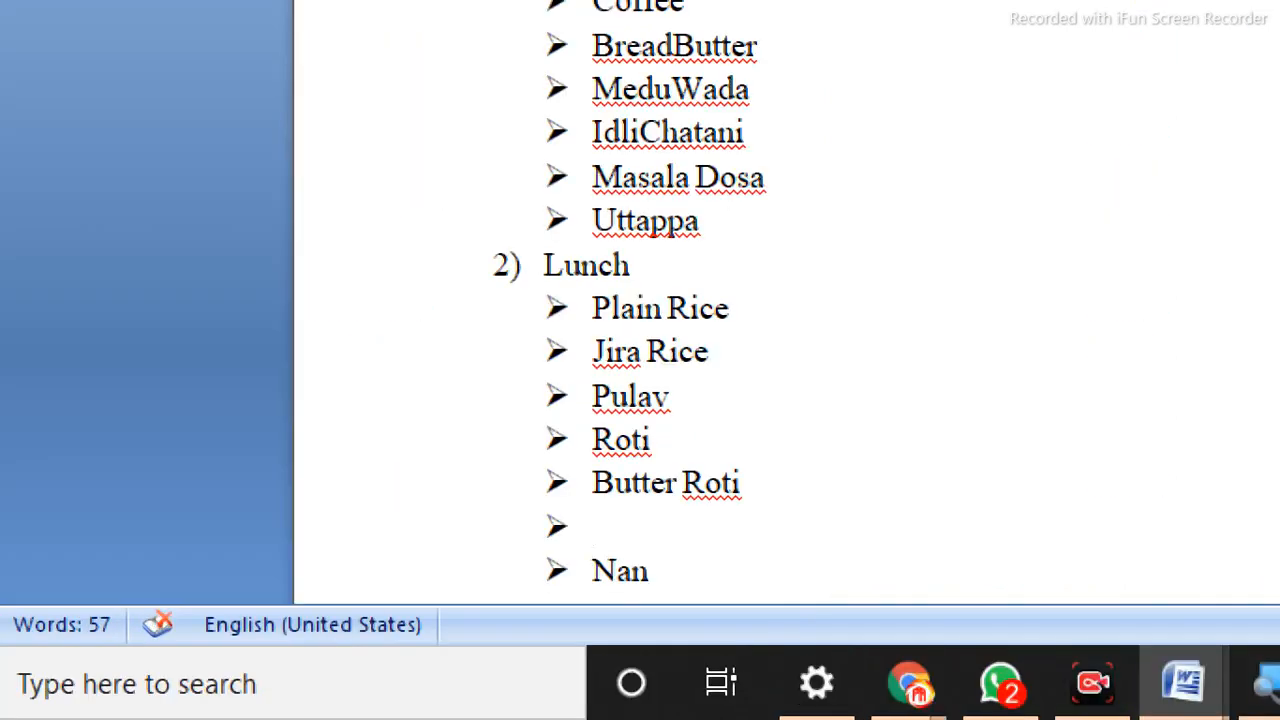
key("Delete")
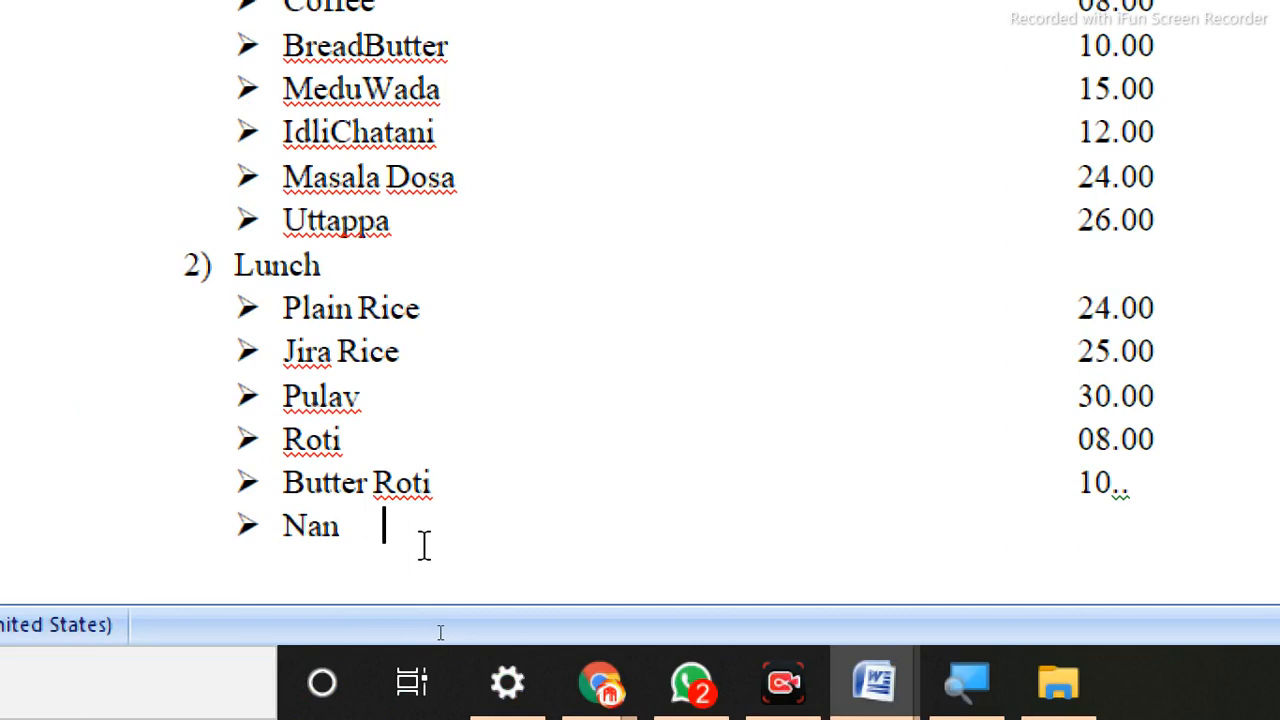
Correct the Butter Roti price to 10.00, and give Nan the aligned price 15.00 followed by a new bullet item.
key("Tab")
key("Tab")
key("Tab")
key("Tab")
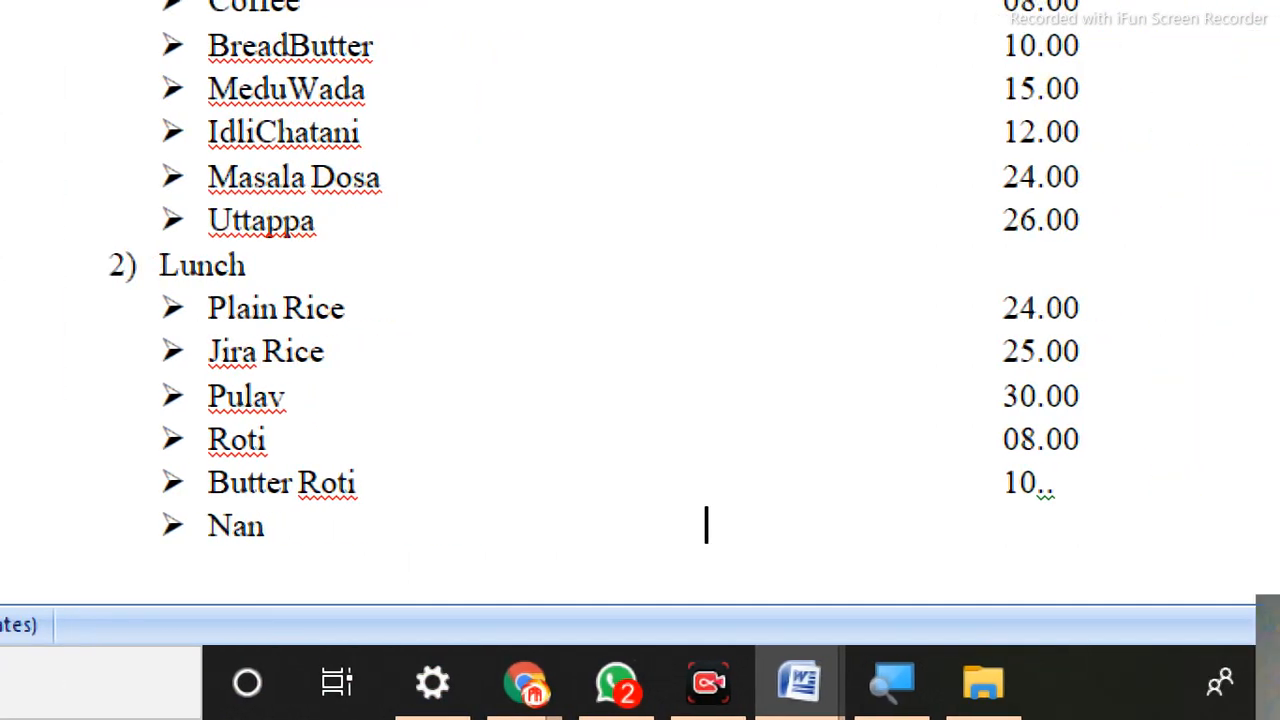
key("Tab")
key("Tab")
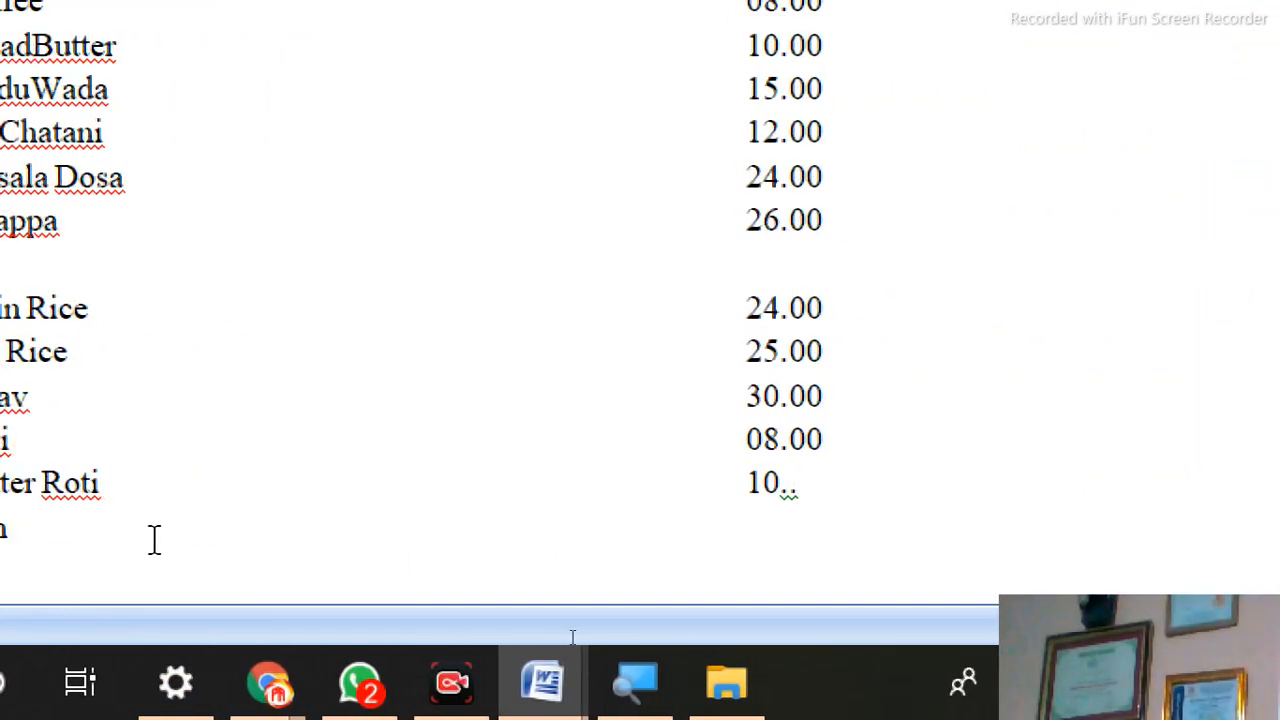
left_click(798, 489)
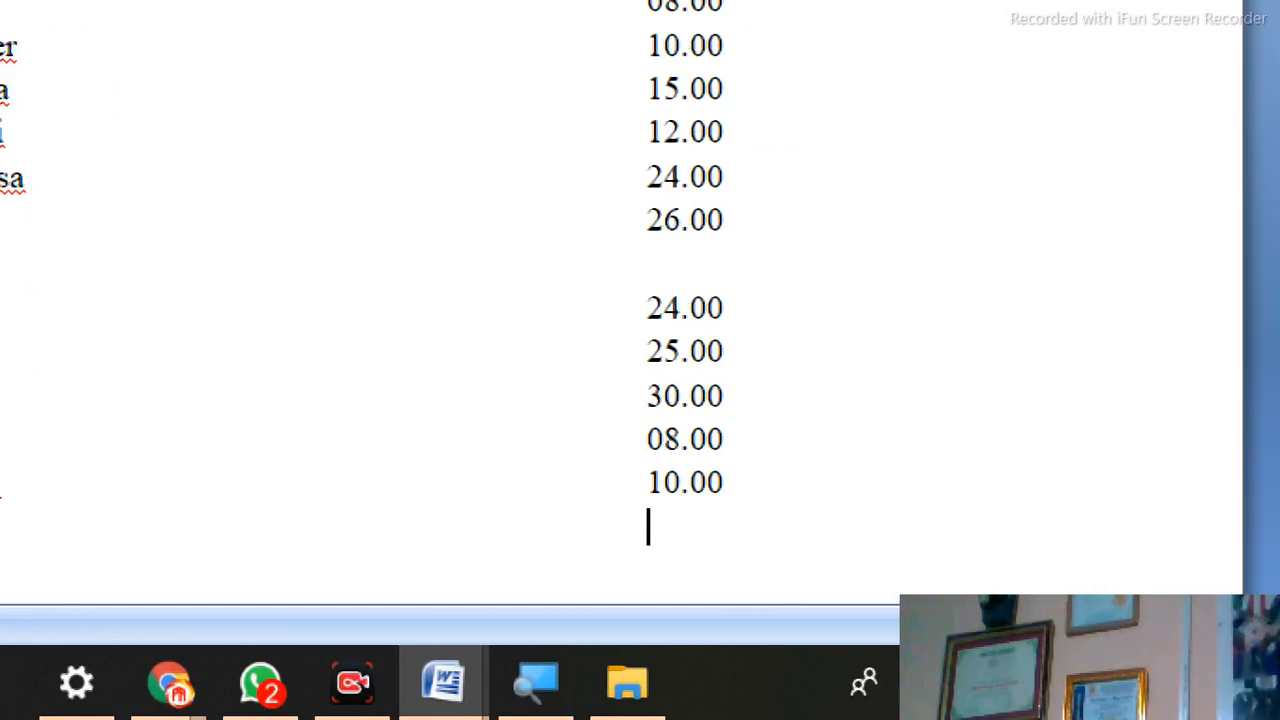
type("15")
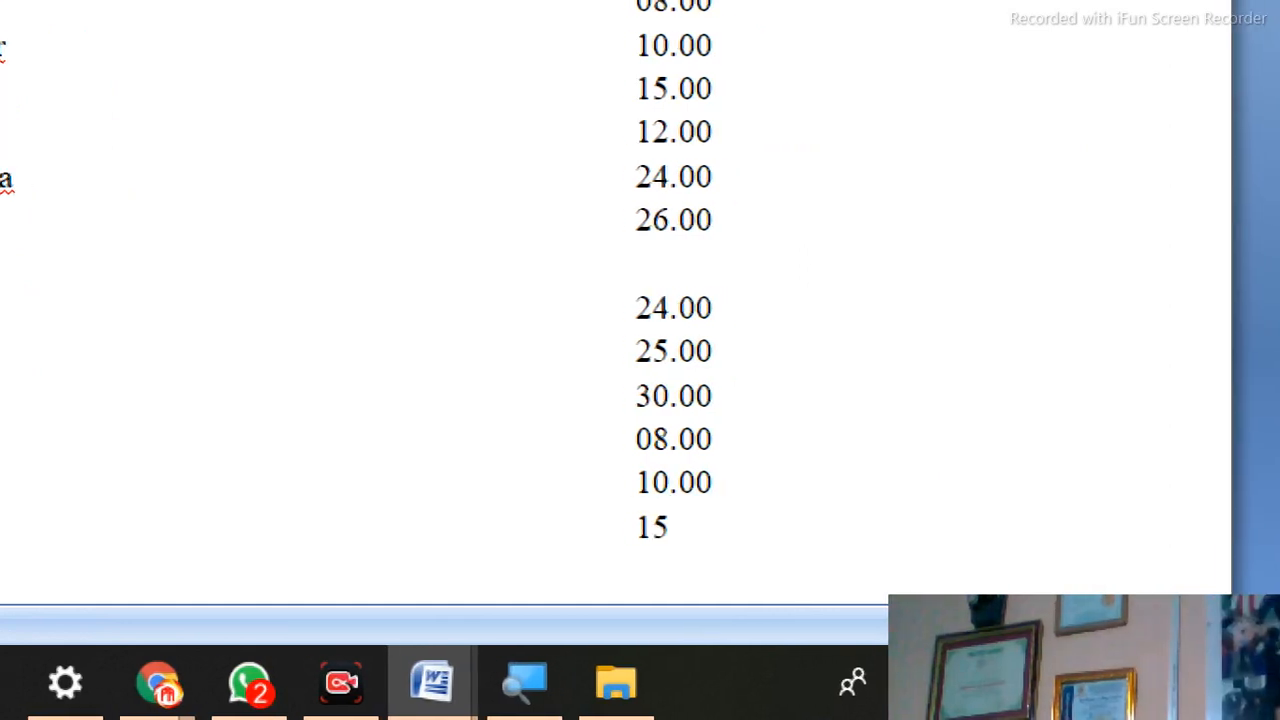
type(".00")
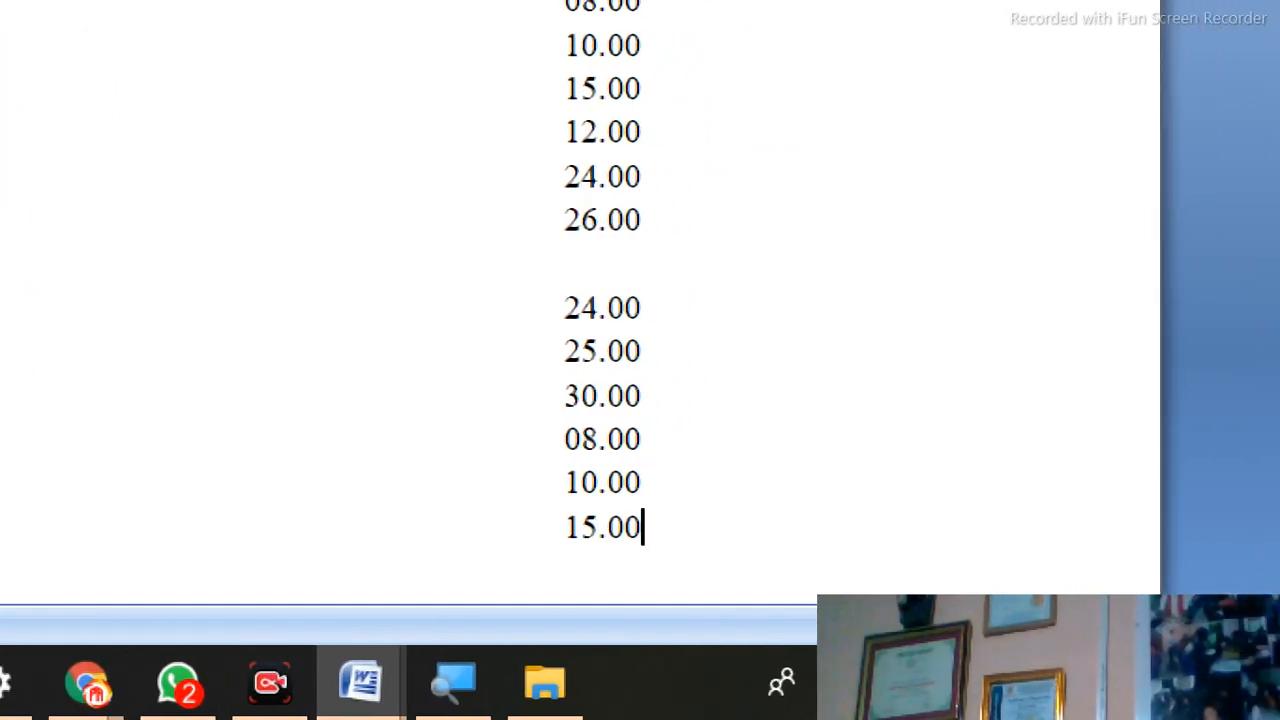
key("Return")
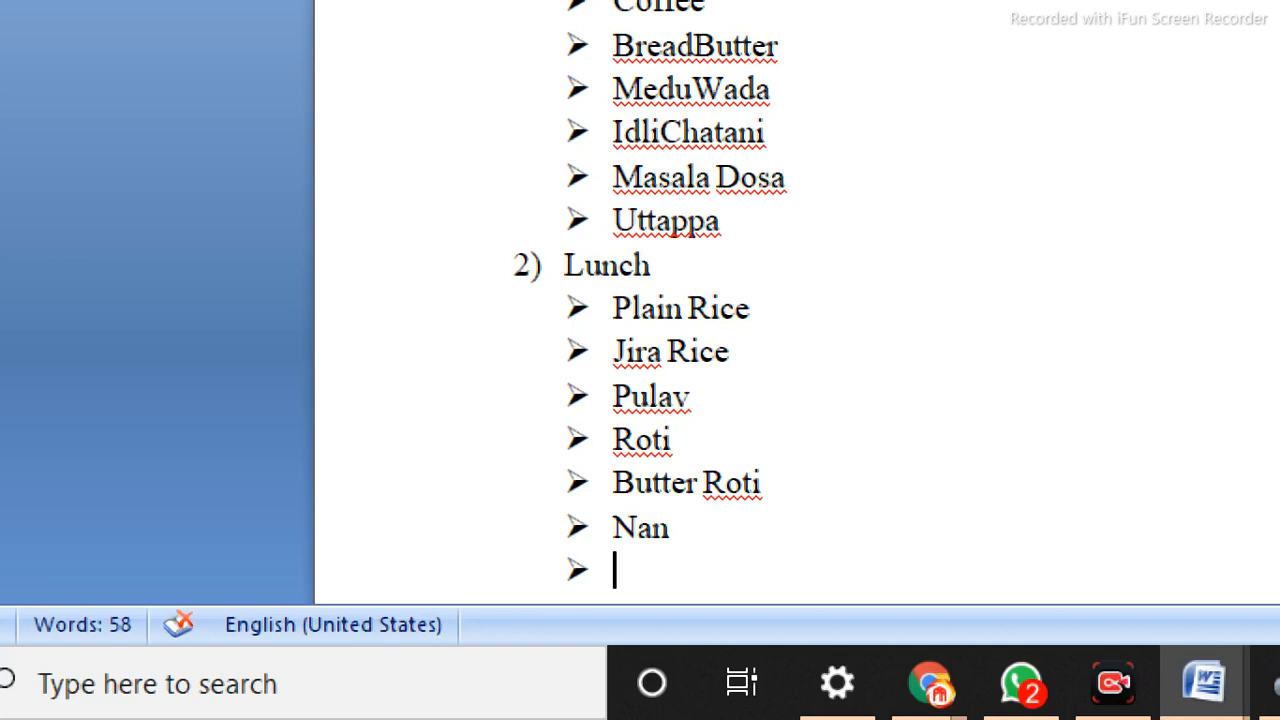
Enter "Palak Paneer" as the Lunch item below Nan.
type("Ps")
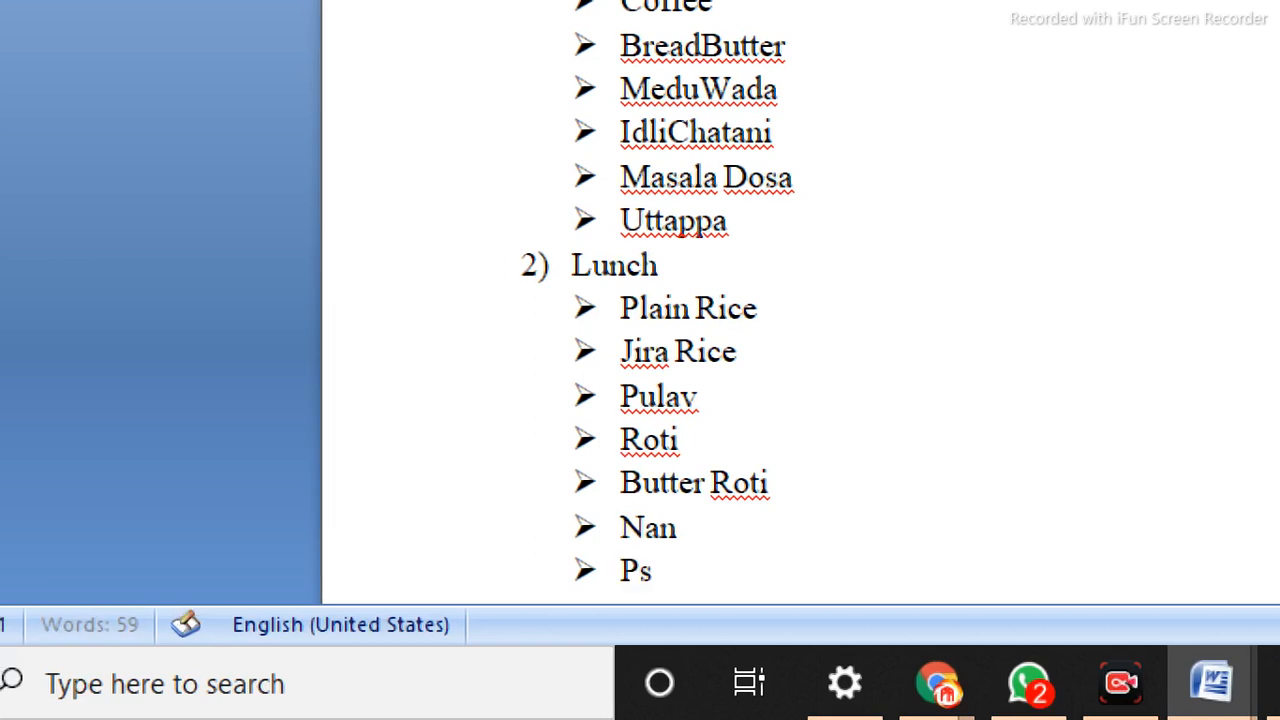
key("BackSpace")
type("a")
type("la")
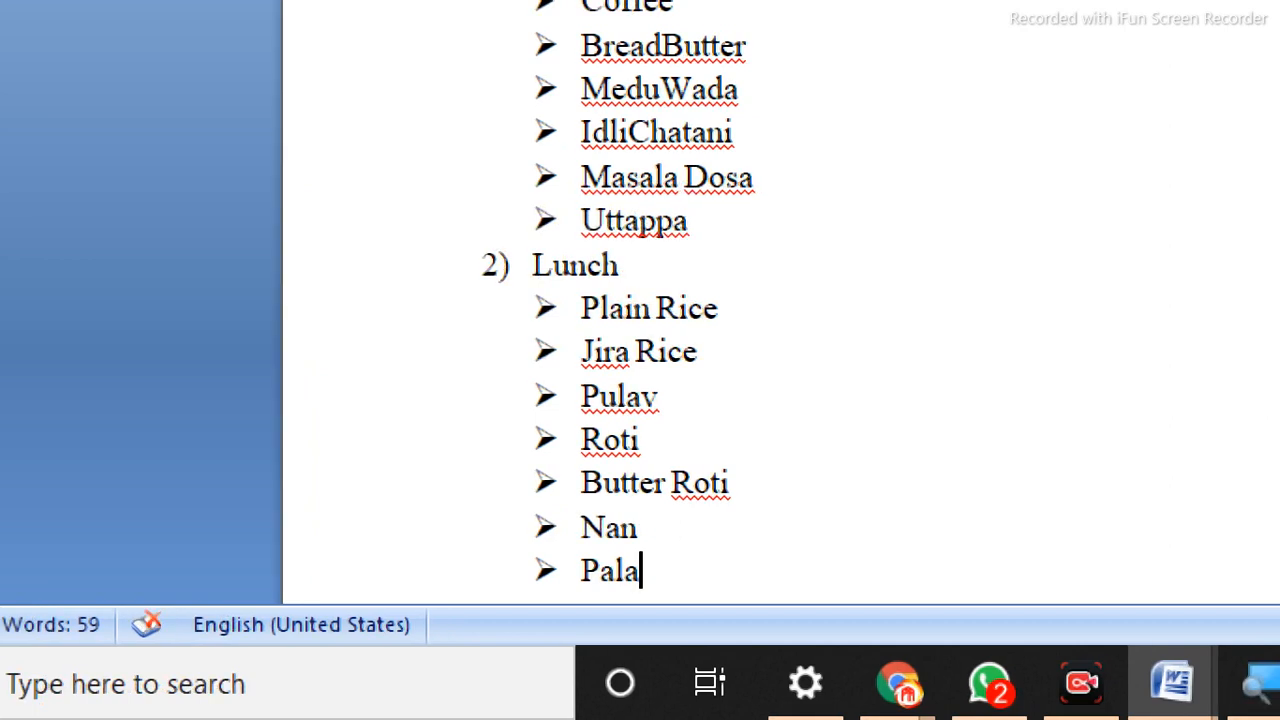
type("k Pa")
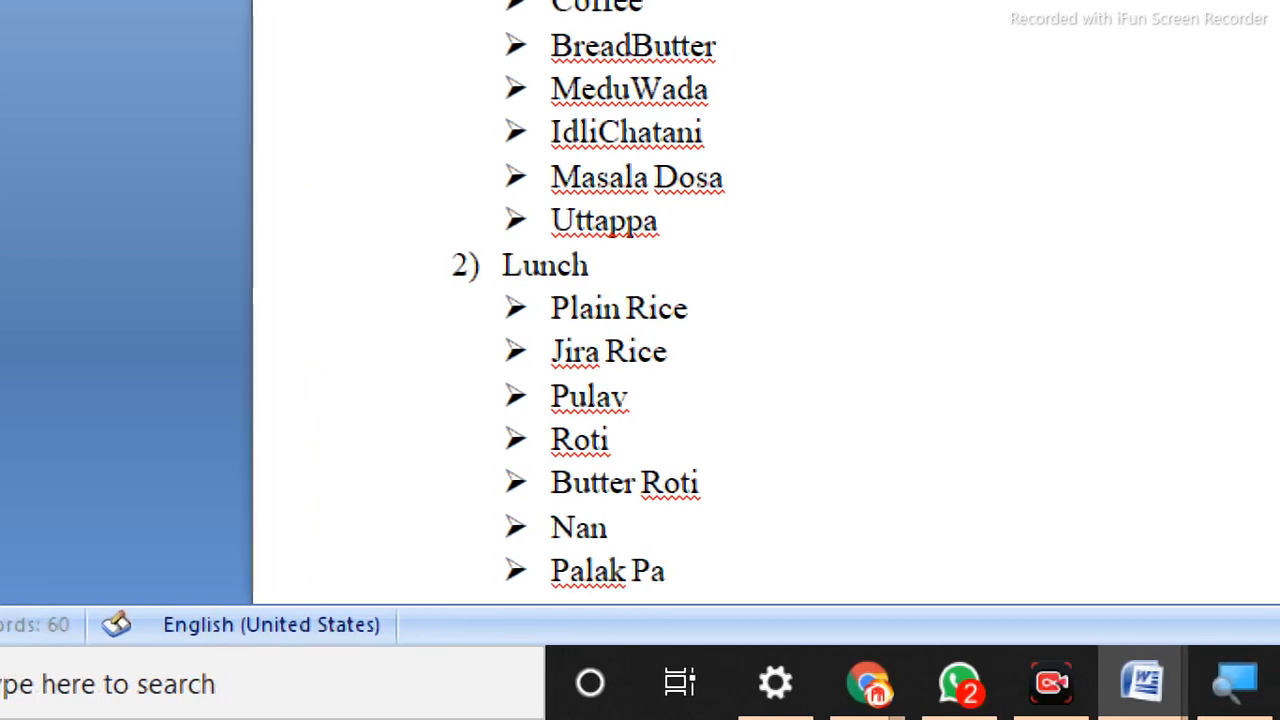
type("neer")
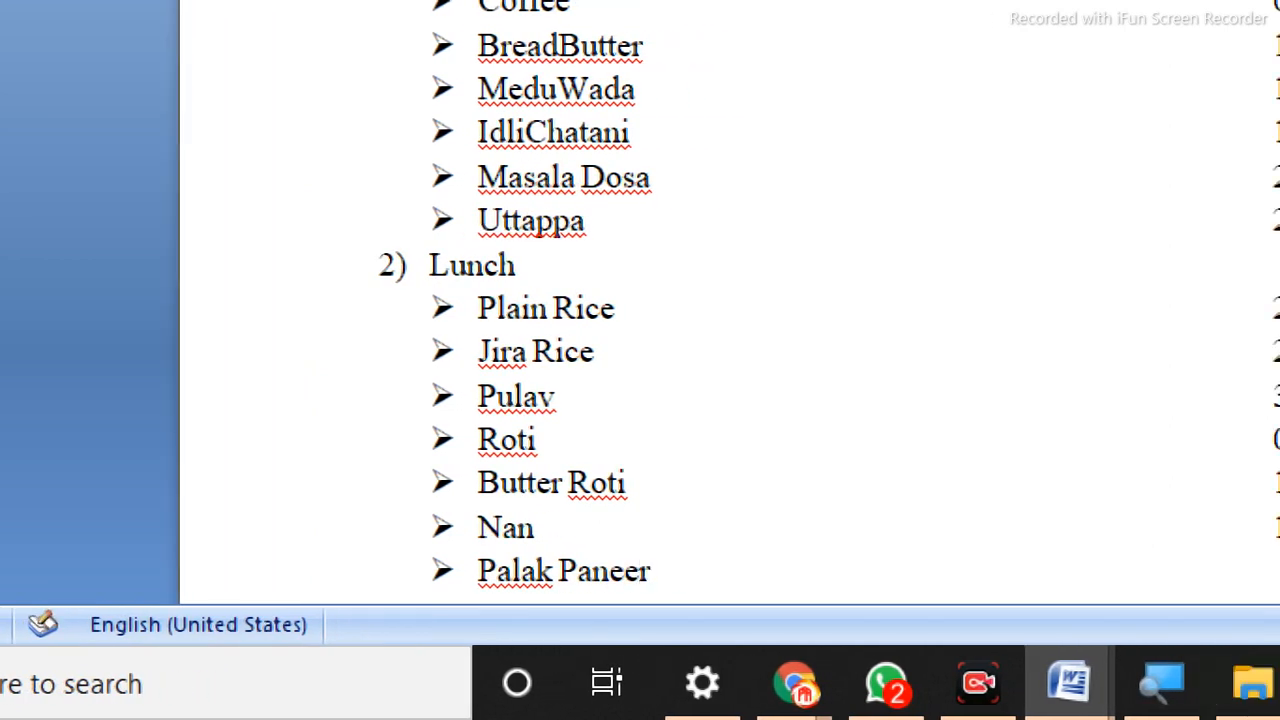
Give Palak Paneer the price 40.00 aligned with the price column, and start a new bullet item below it.
key("Tab")
key("Tab")
key("Tab")
key("Tab")
key("Tab")
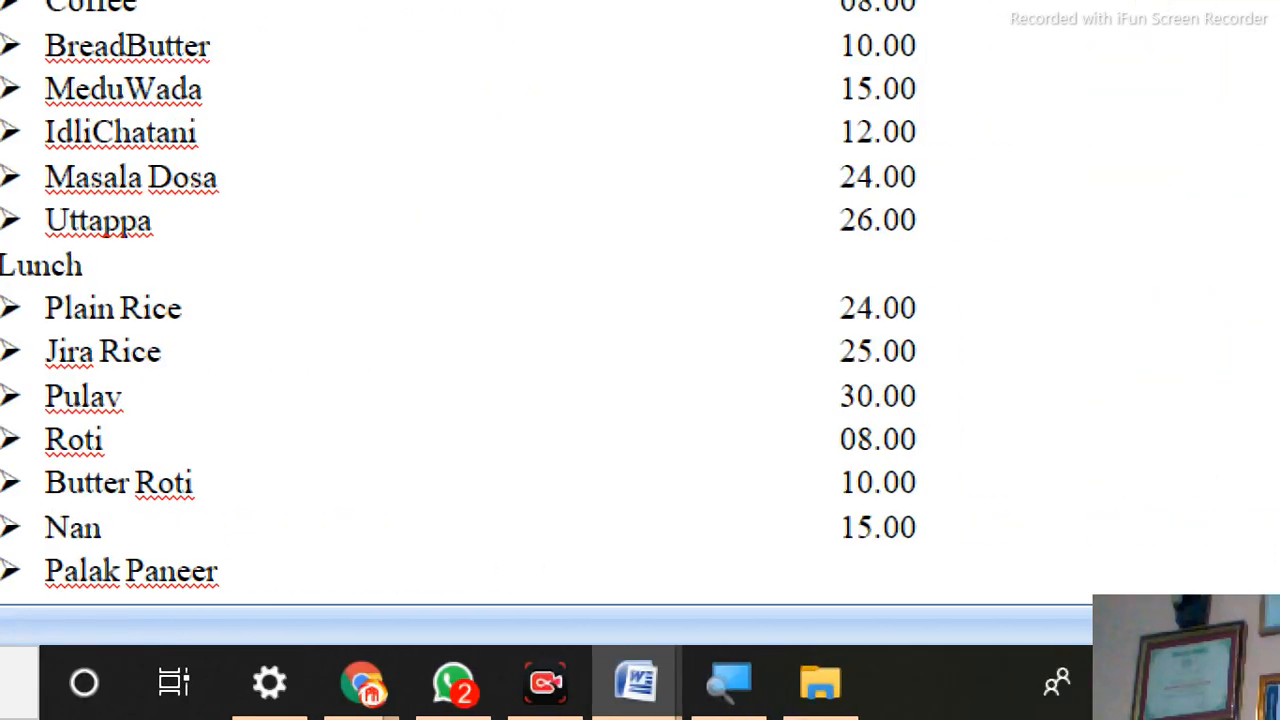
key("Tab")
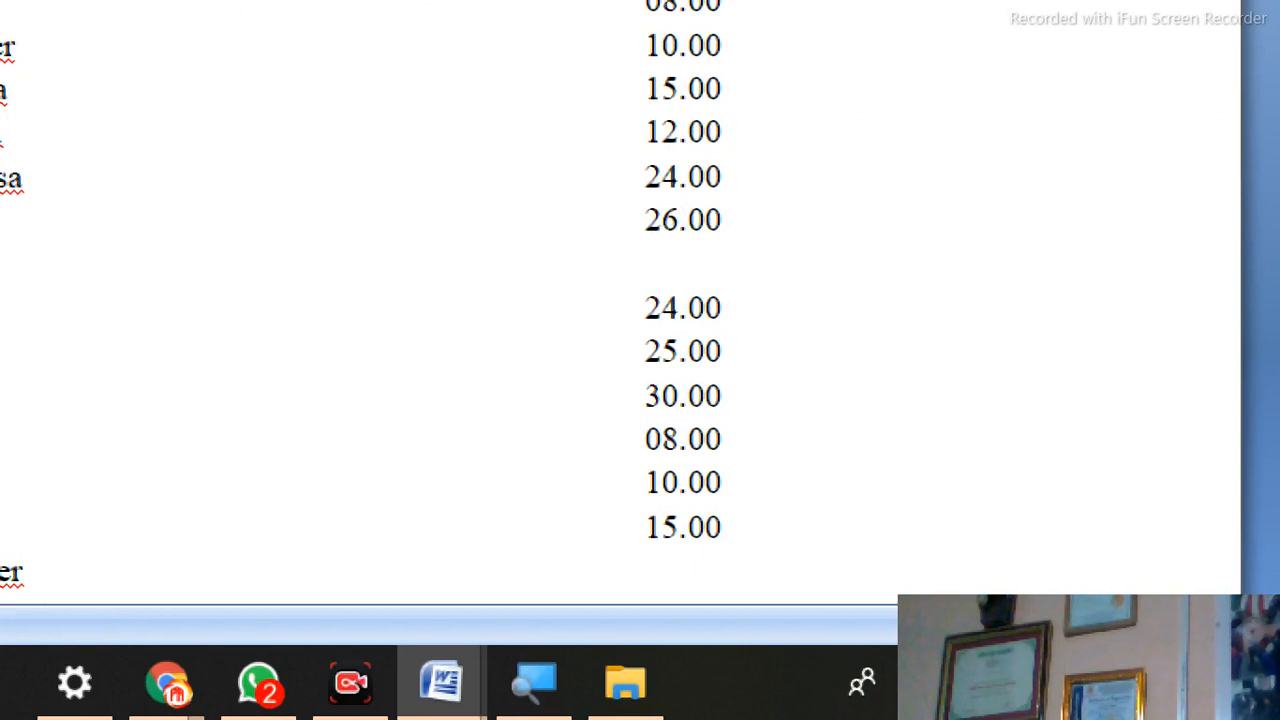
type("40")
key("Return")
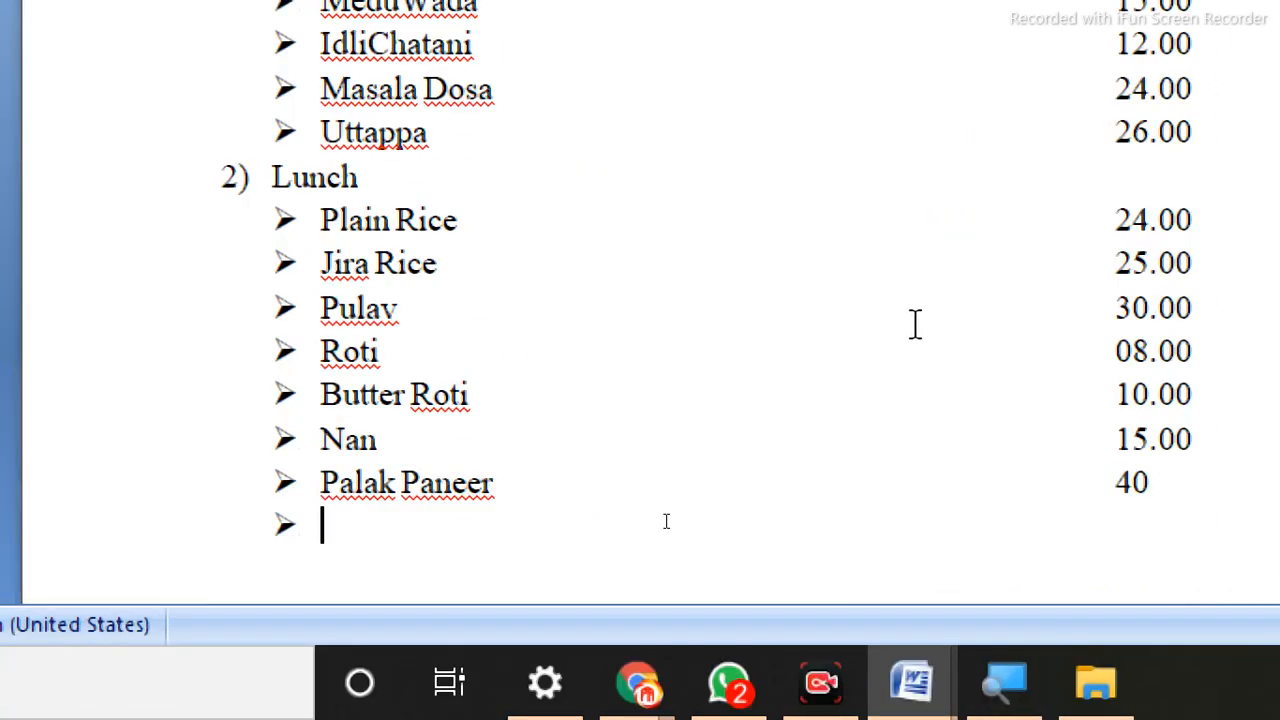
left_click(1176, 481)
type(".00")
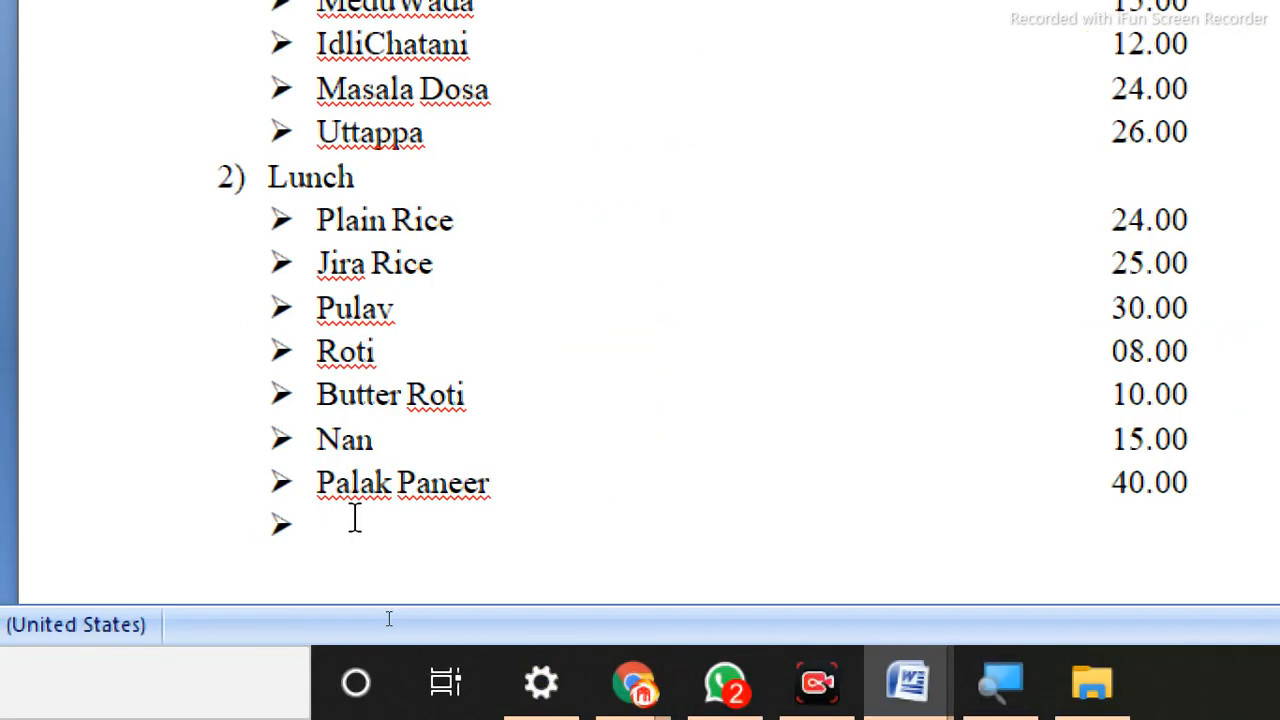
Enter "Mater Paneer" as the Lunch item below Palak Paneer, with the price 35.00 aligned in the price column.
type("Mater")
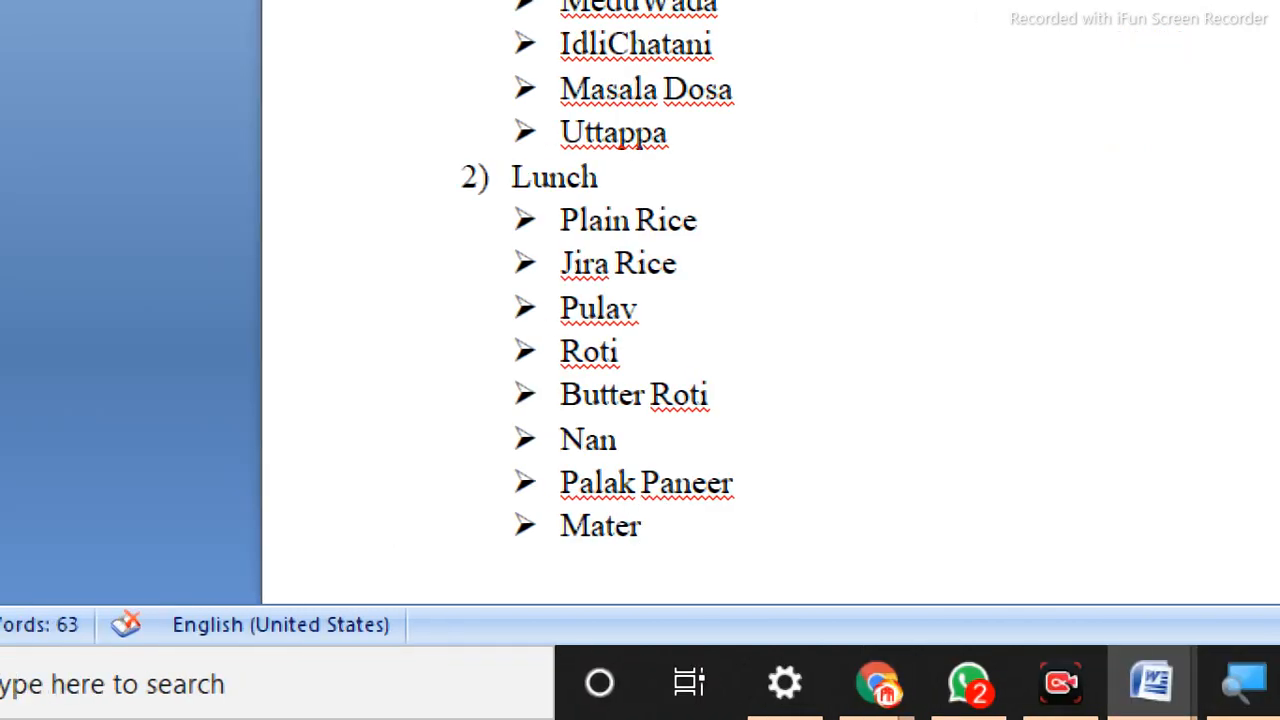
type(" Paneer")
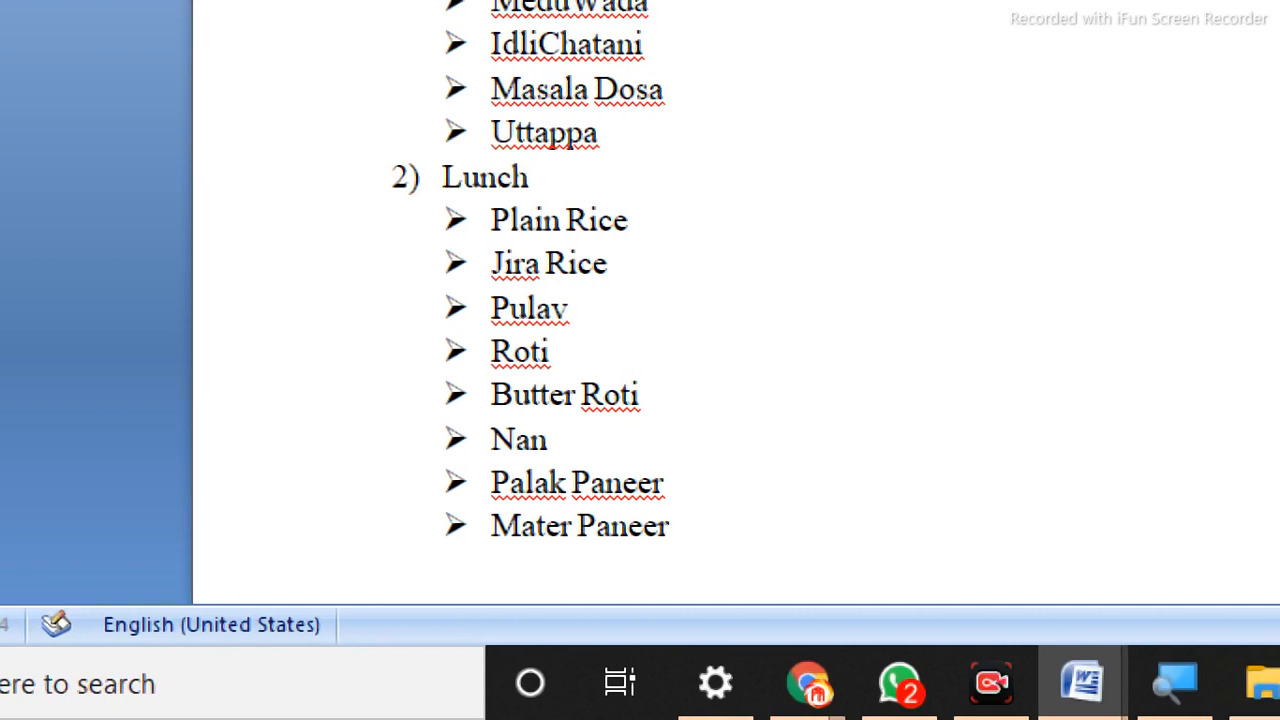
key("Tab")
key("Tab")
key("Tab")
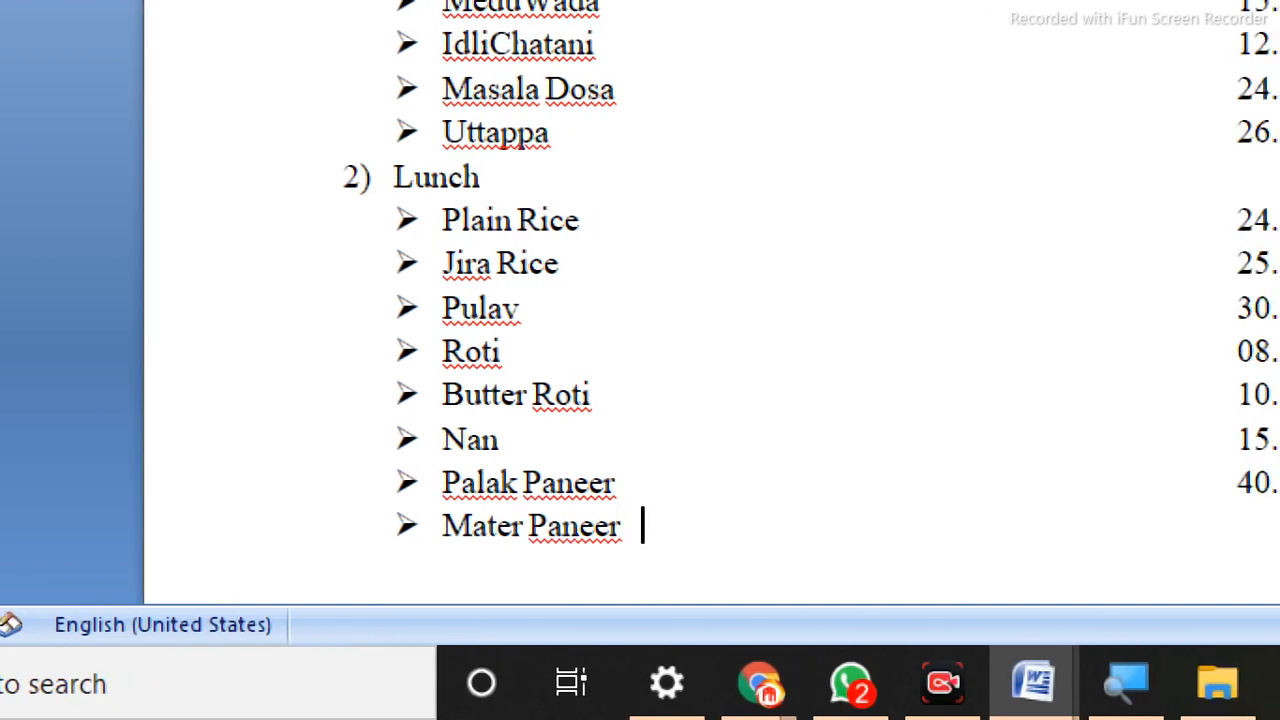
key("Tab")
key("Tab")
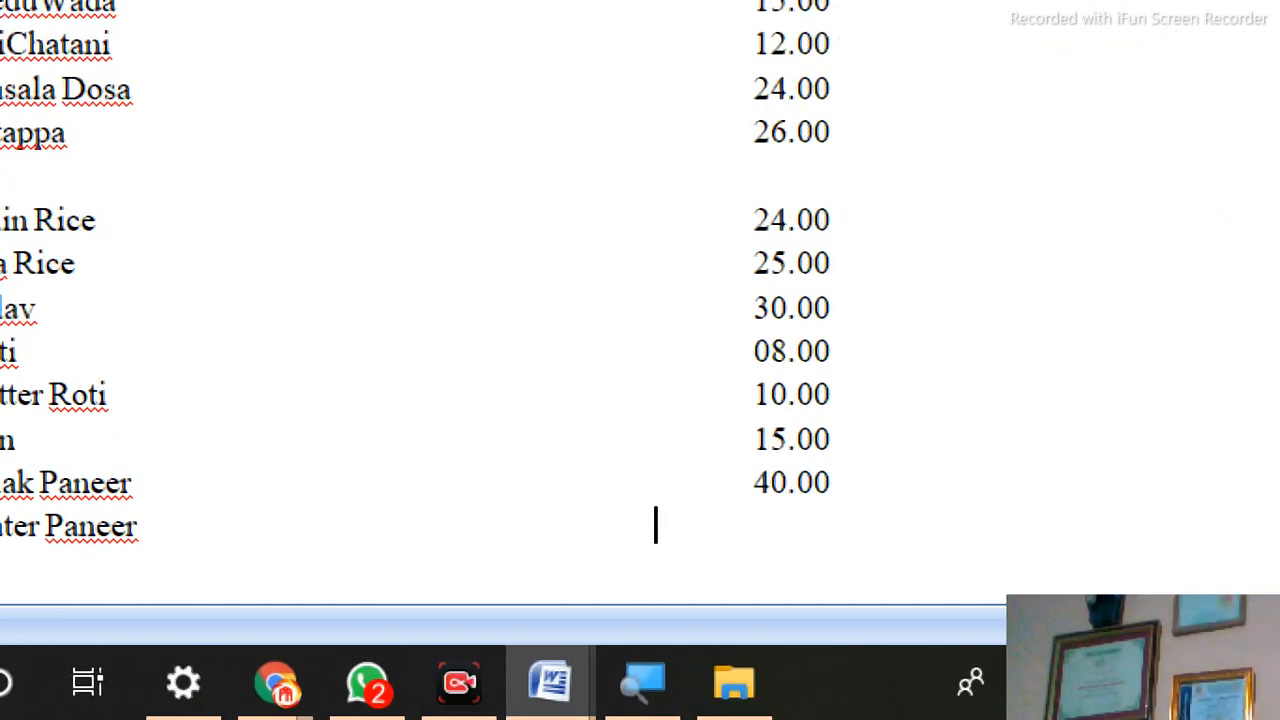
type("35.00")
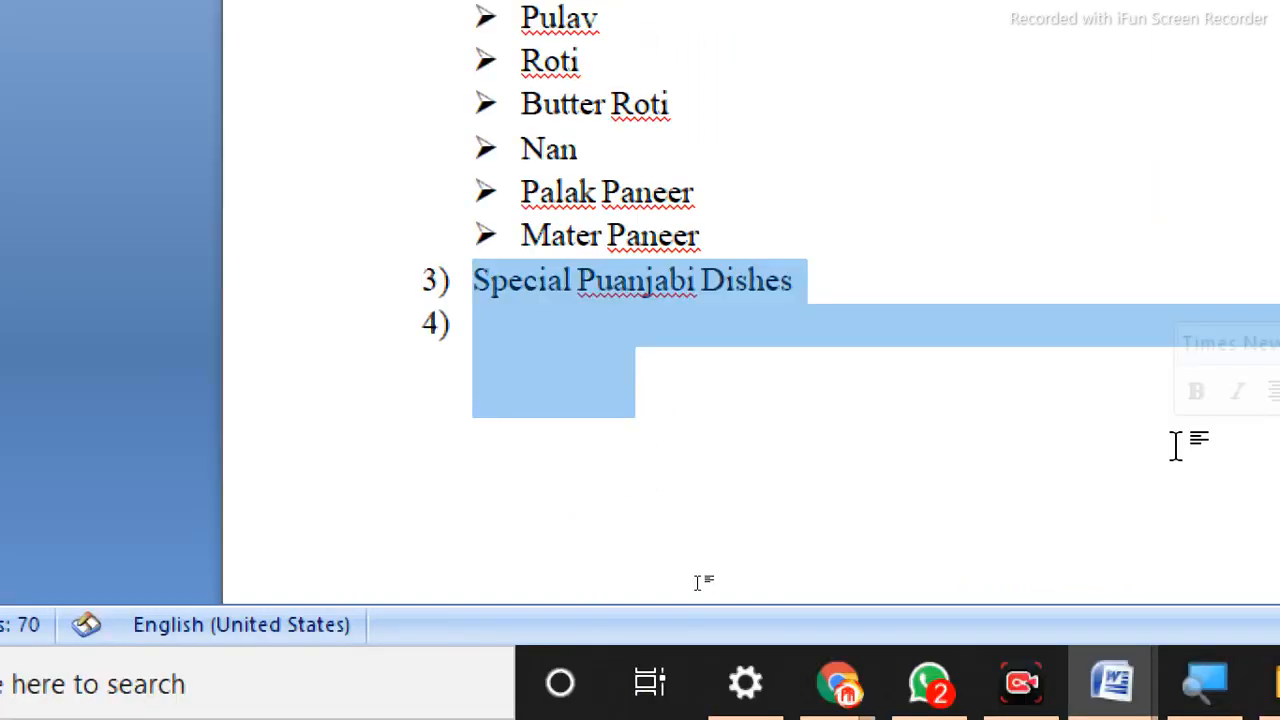
Delete the "Special Puanjabi Dishes" heading and the empty numbered item after the Lunch list.
key("Delete")
scroll(971, 360, "up", 5)
scroll(700, 250, "down", 1)
scroll(665, 235, "up", 1)
scroll(667, 270, "down", 1)
scroll(667, 270, "up", 1)
left_click(895, 380)
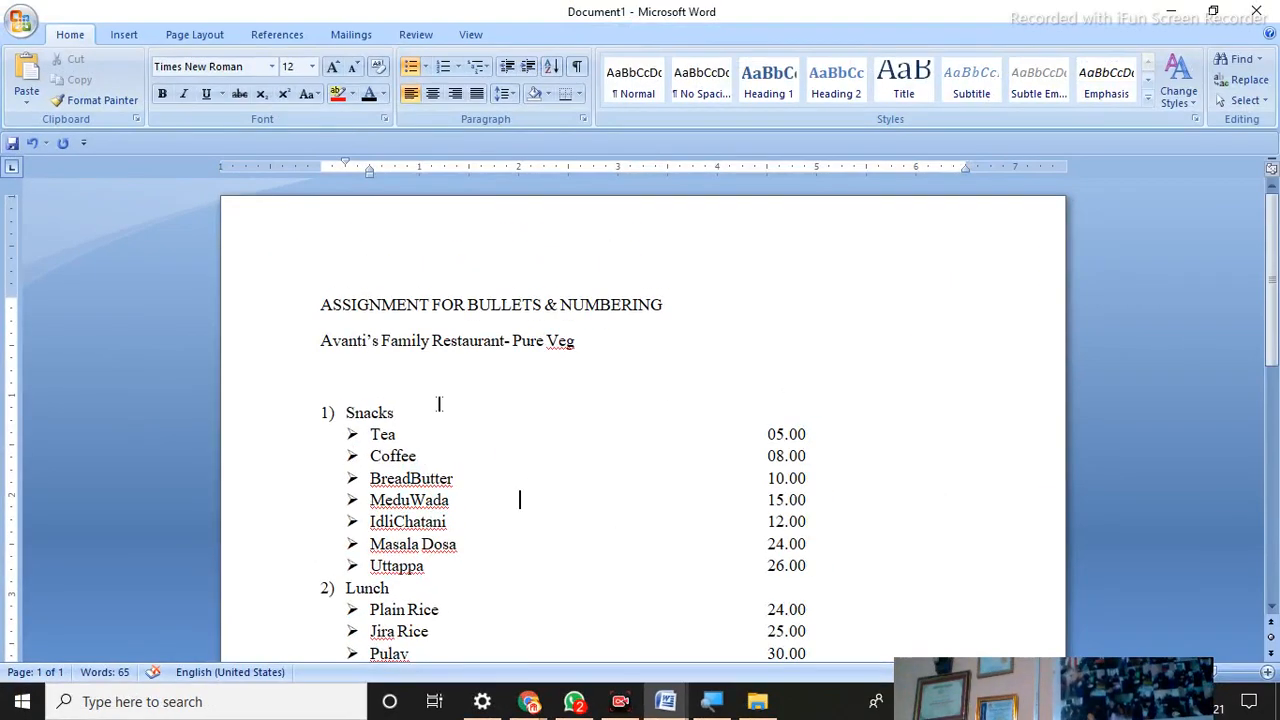
Centre the assignment title and the "Avanti's Family Restaurant- Pure Veg" line.
left_click_drag(320, 304, 603, 347)
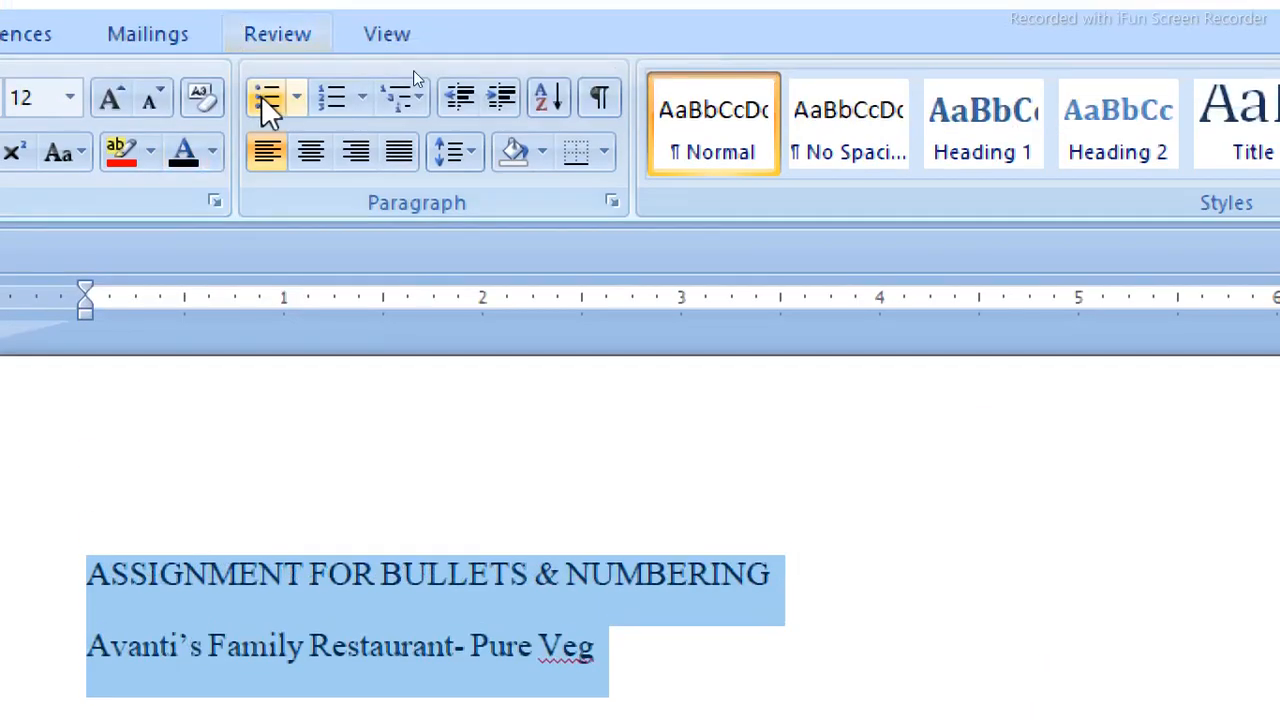
left_click(307, 158)
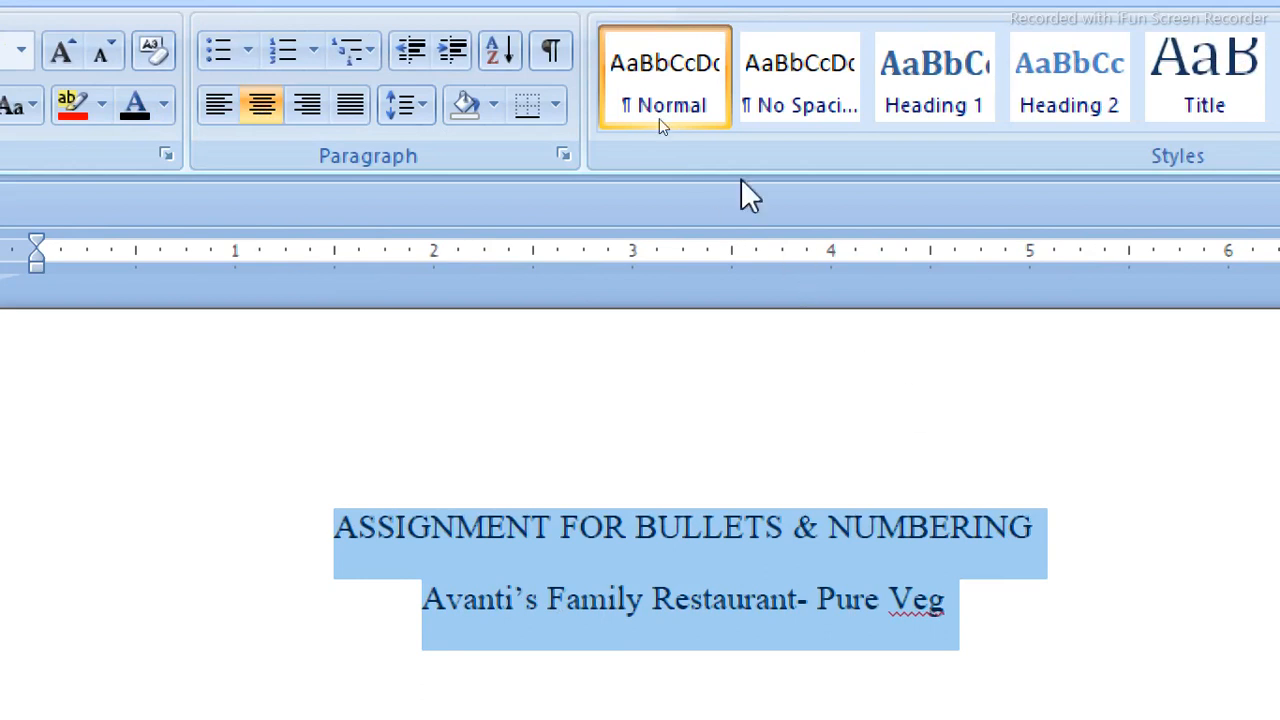
Try black paragraph shading on the two centred title lines, and undo it.
left_click(495, 108)
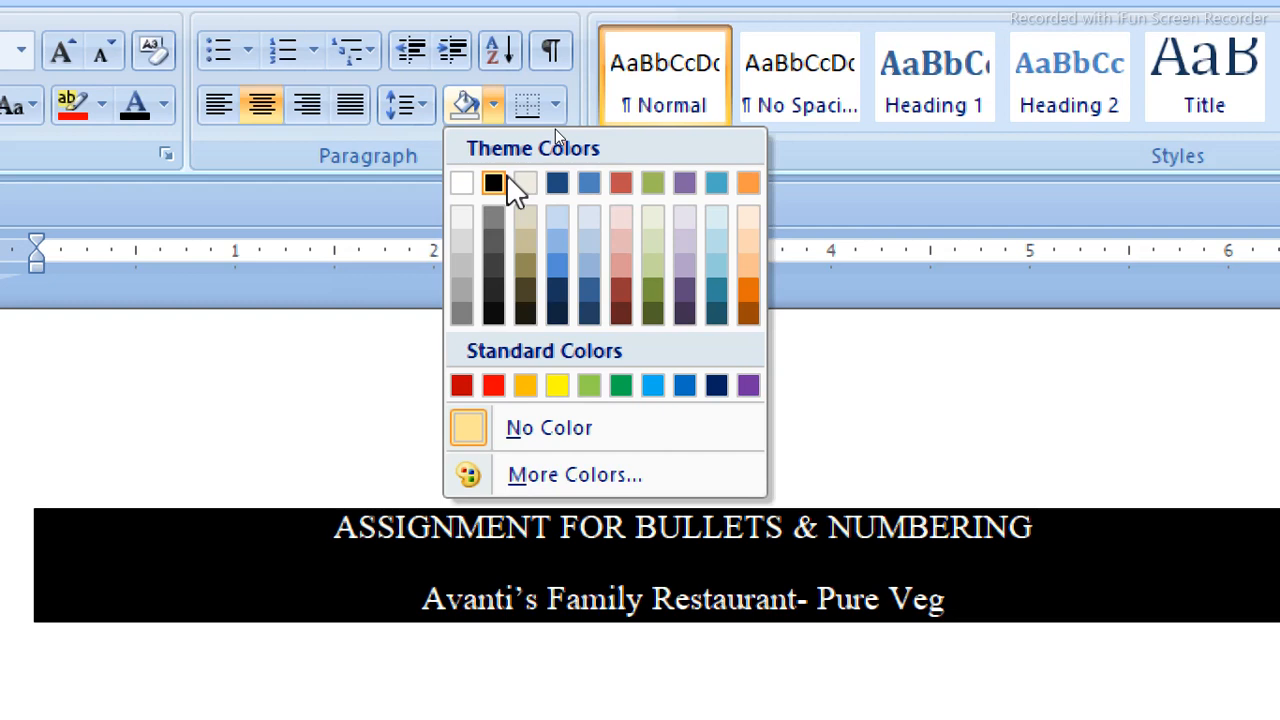
left_click(493, 183)
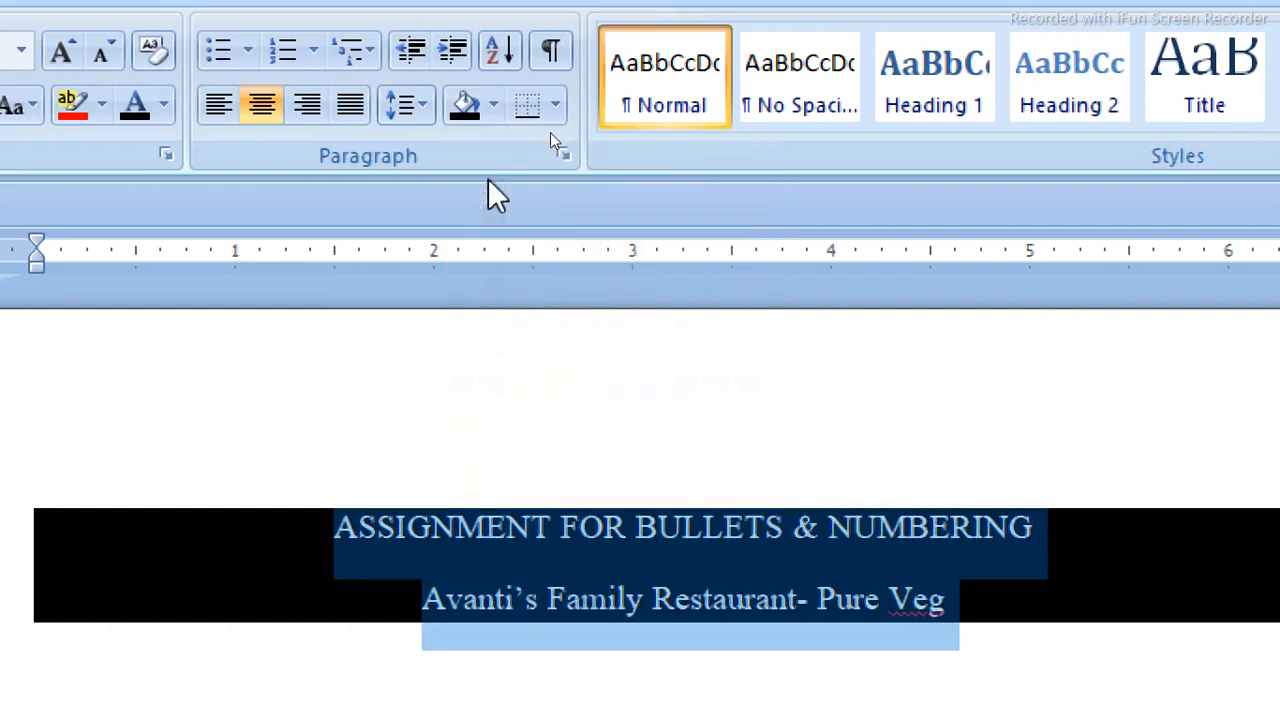
left_click(886, 420)
scroll(988, 461, "down", 2)
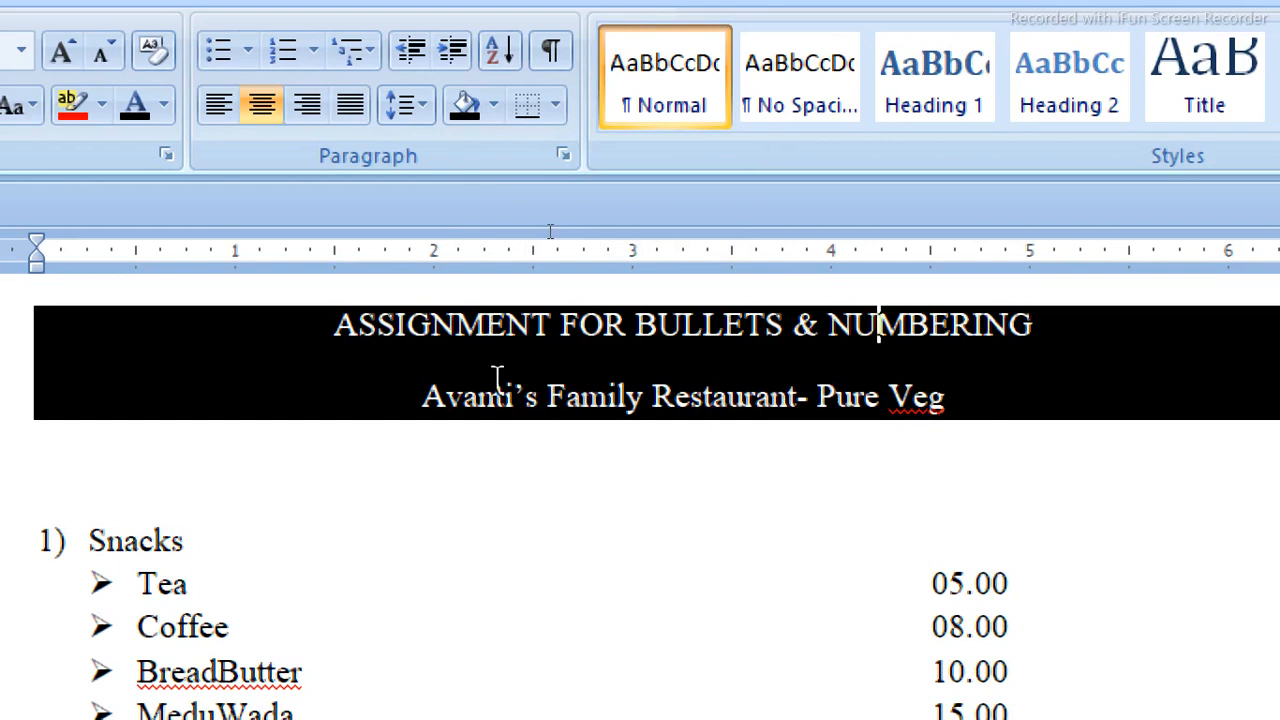
left_click(549, 503)
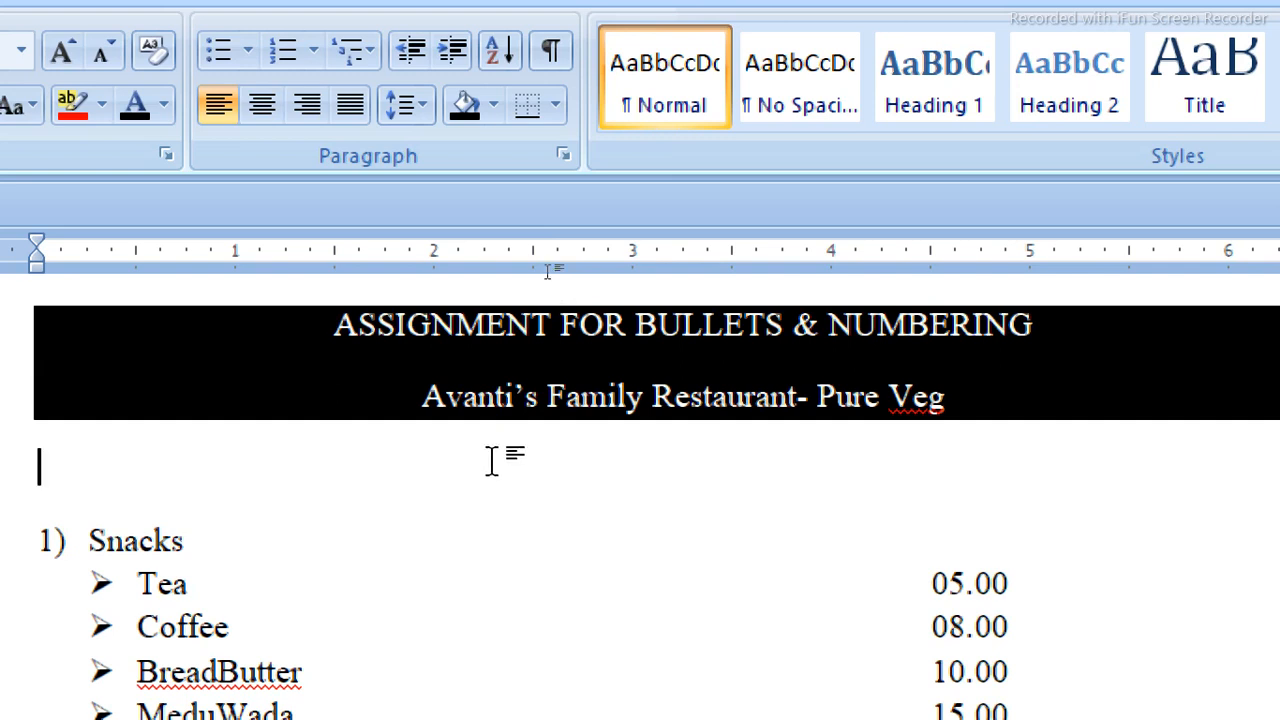
key("ctrl+z")
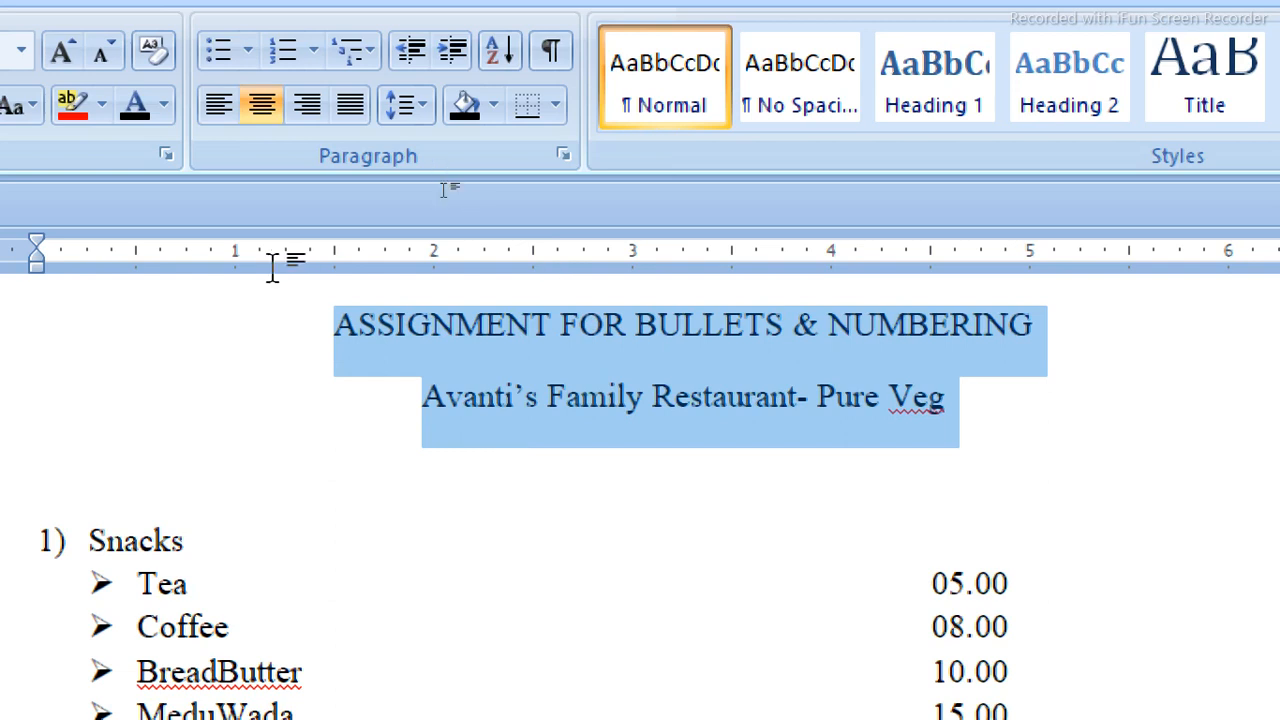
key("ctrl+z")
left_click(216, 155)
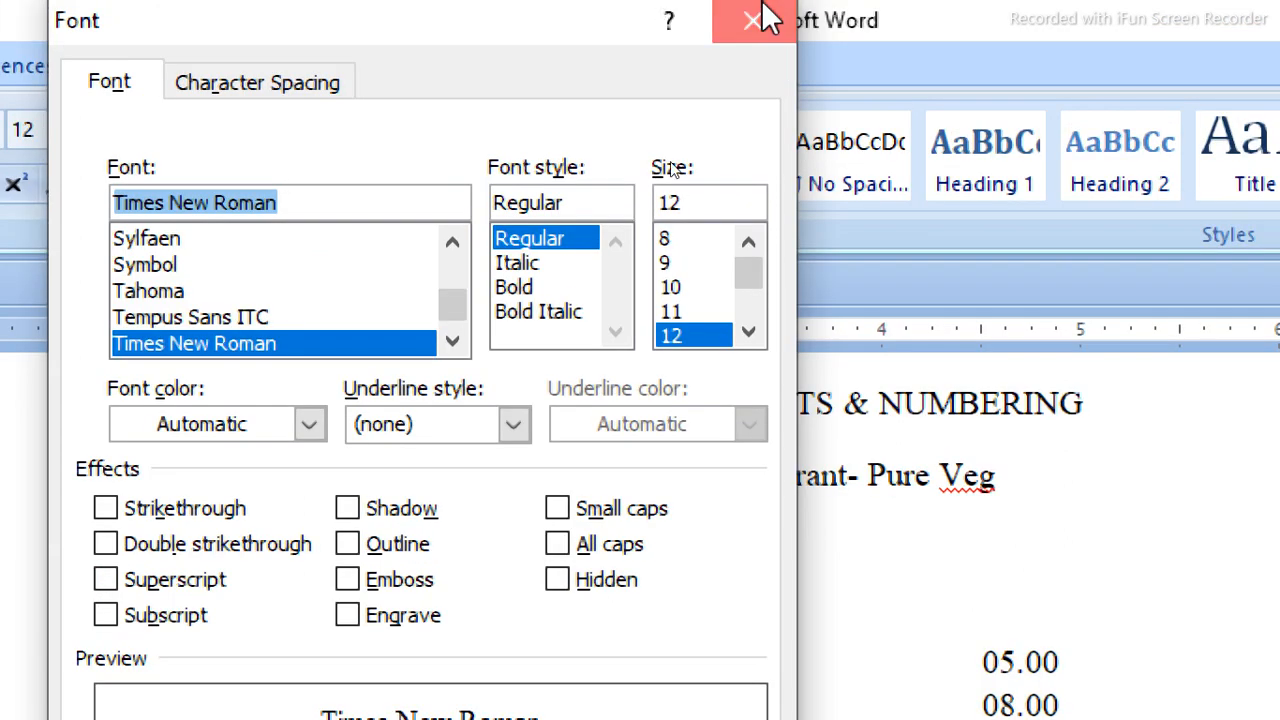
left_click(760, 15)
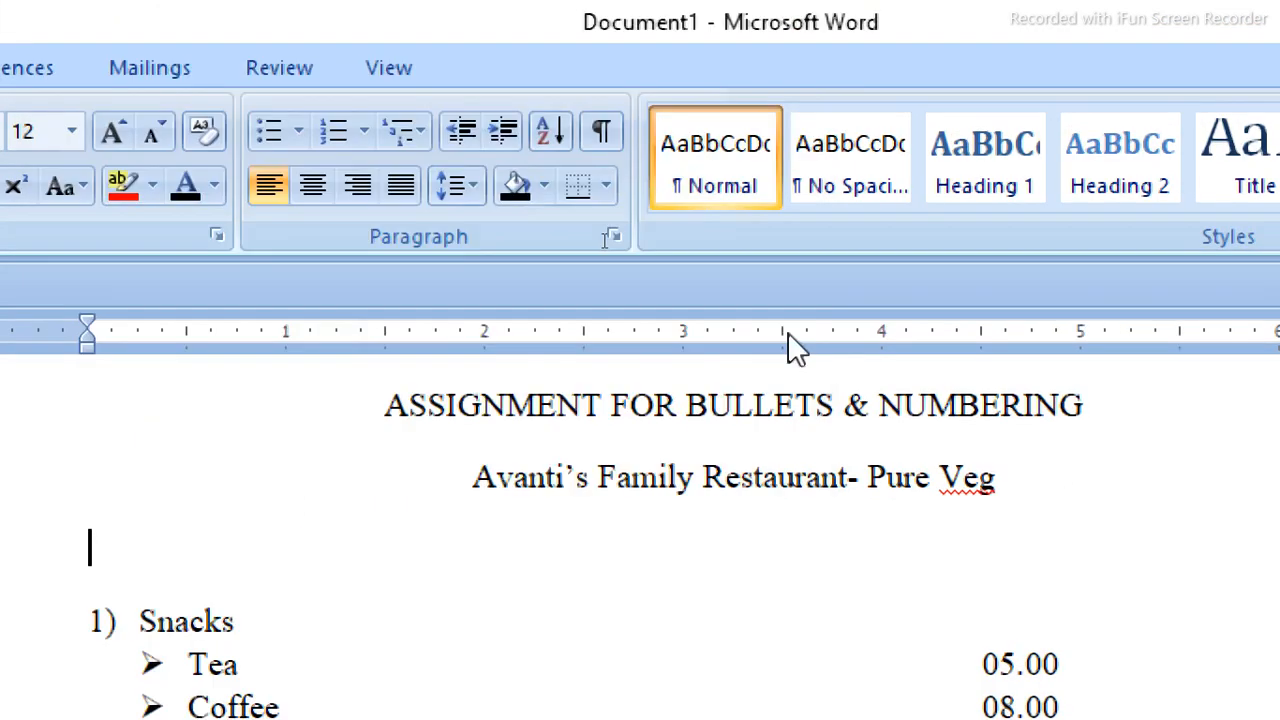
Apply black shading to the assignment title and the restaurant name line.
left_click_drag(386, 403, 1006, 503)
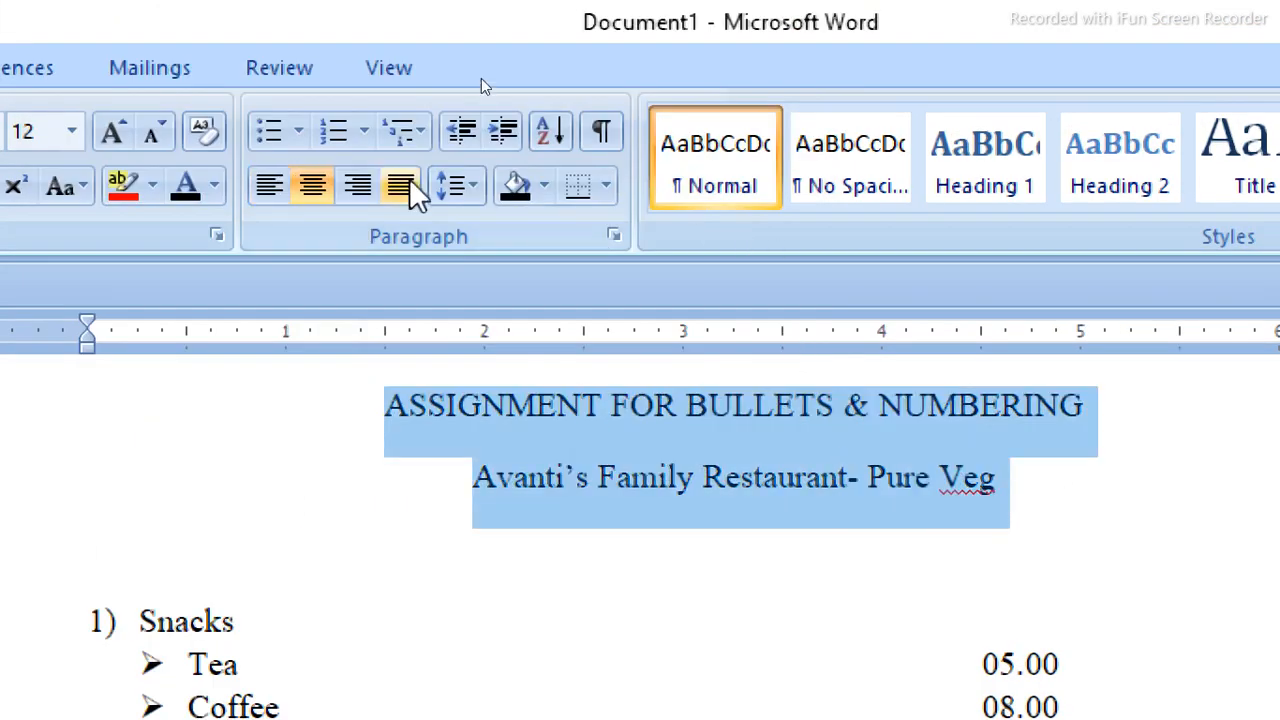
left_click(541, 186)
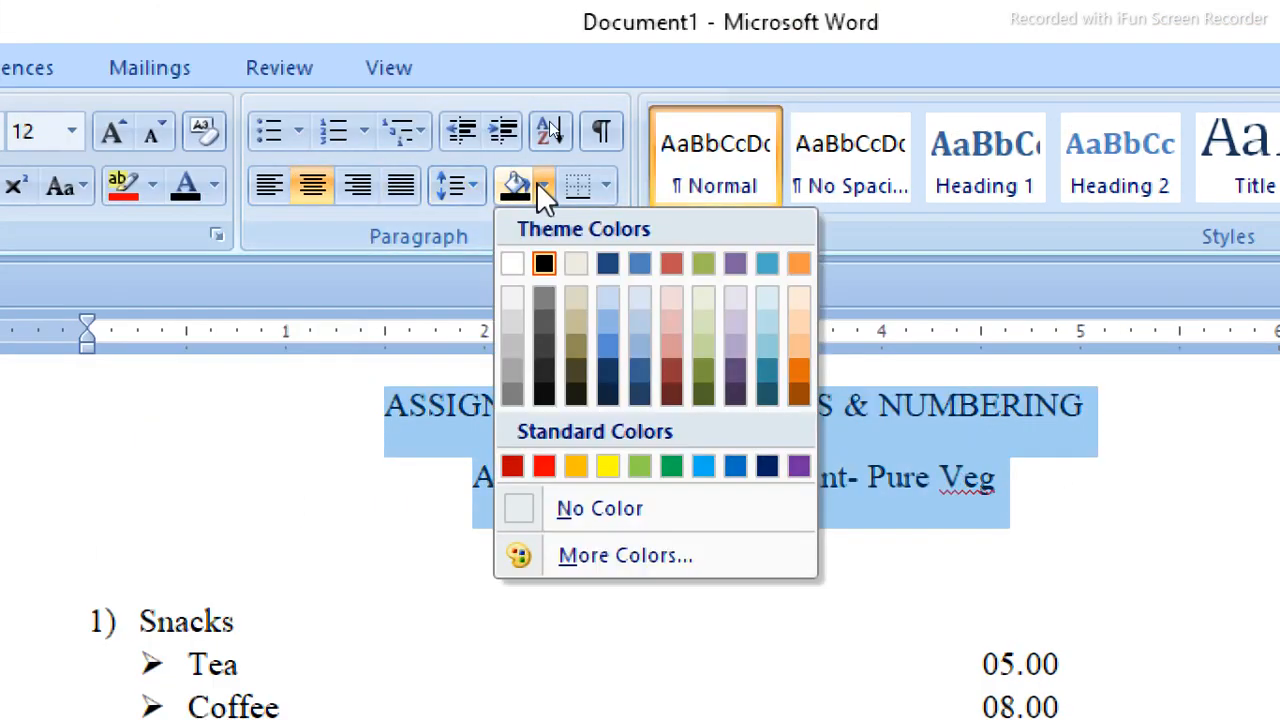
left_click(545, 264)
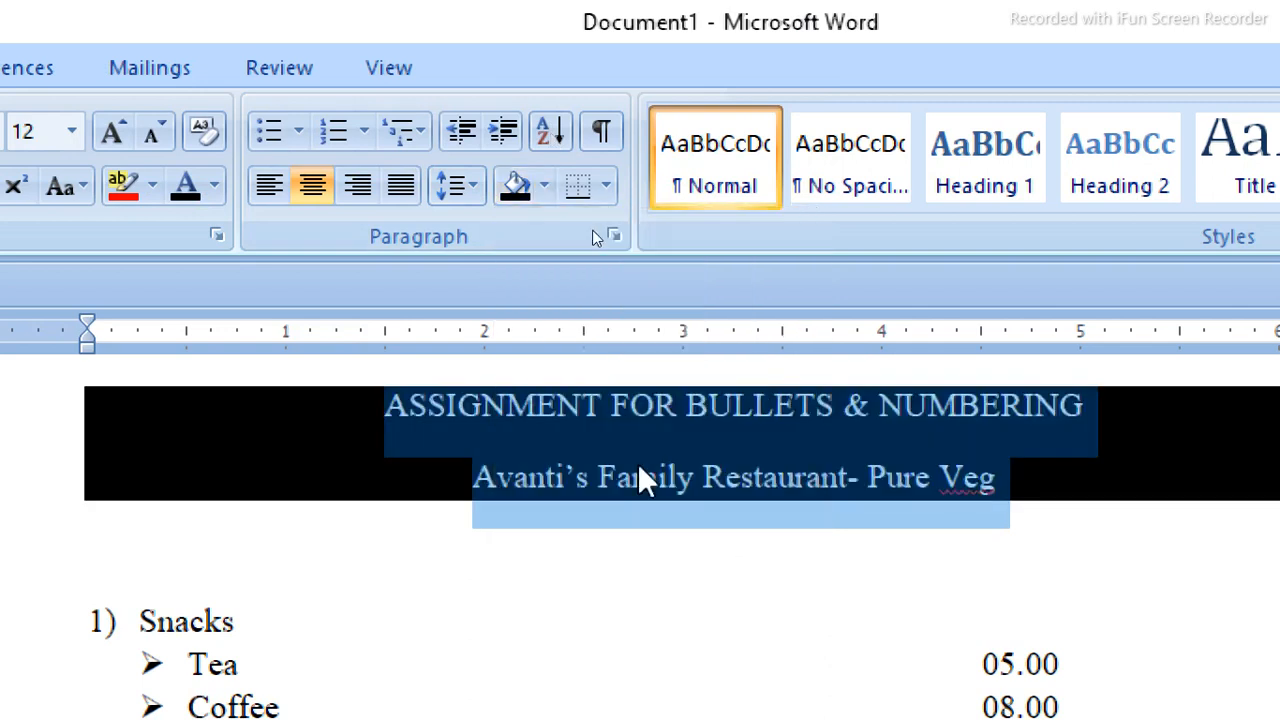
left_click(633, 475)
left_click(703, 566)
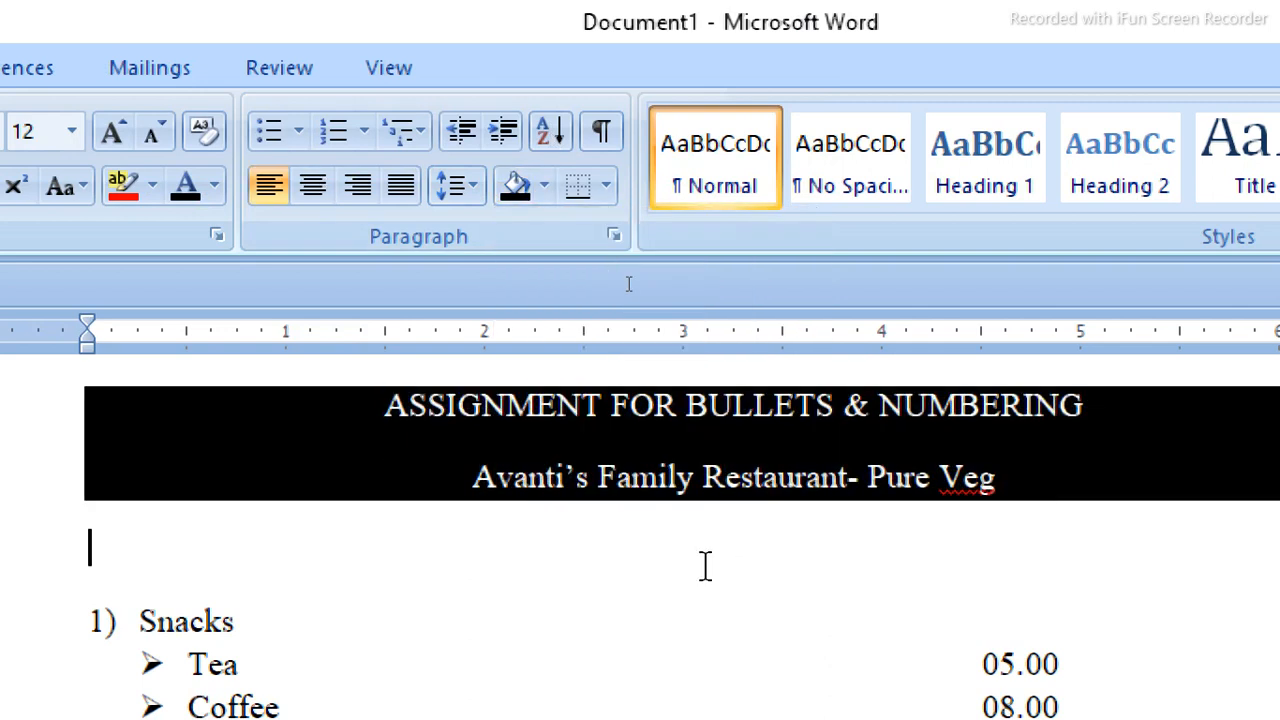
scroll(705, 566, "down", 5)
scroll(705, 566, "up", 5)
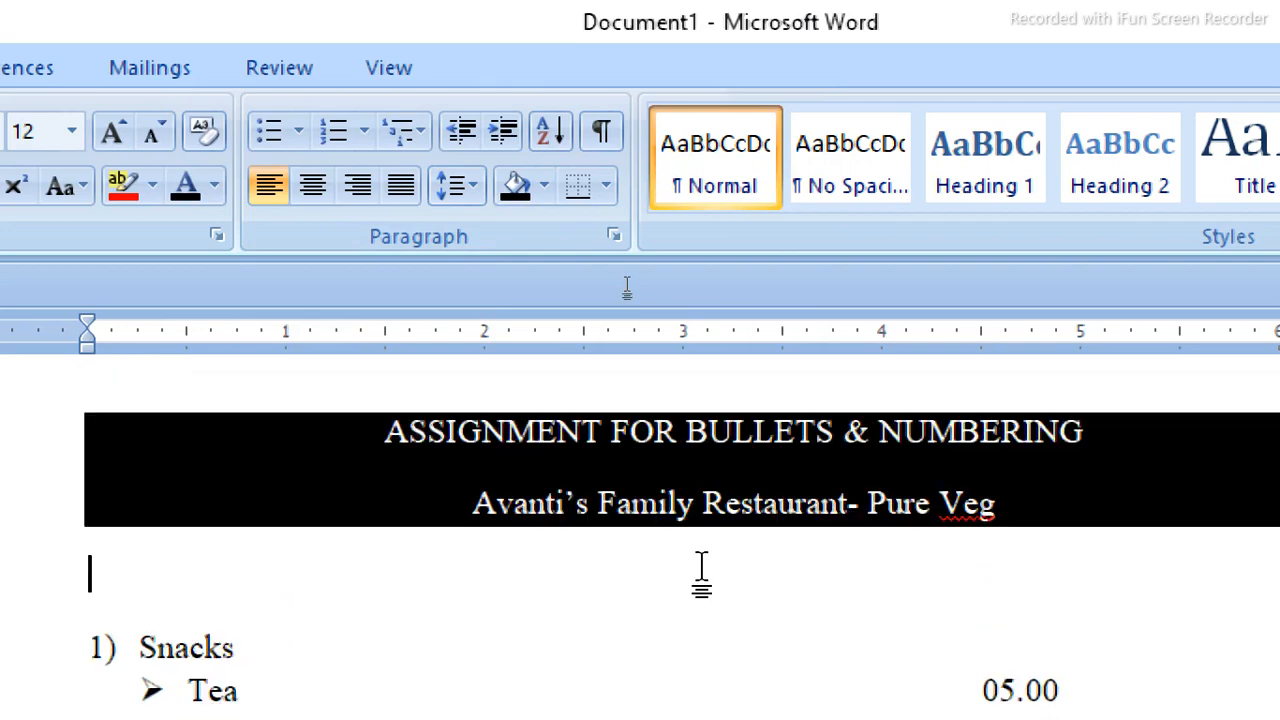
scroll(705, 566, "up", 3)
scroll(705, 566, "down", 5)
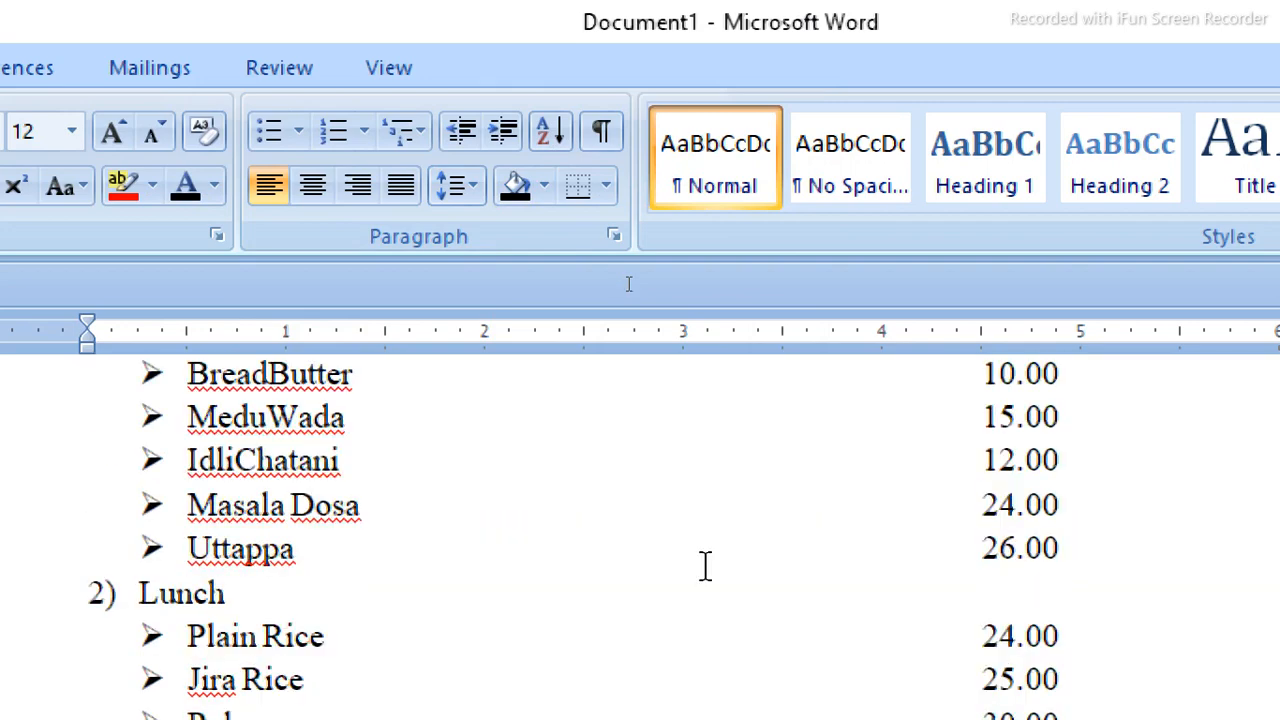
scroll(705, 566, "up", 2)
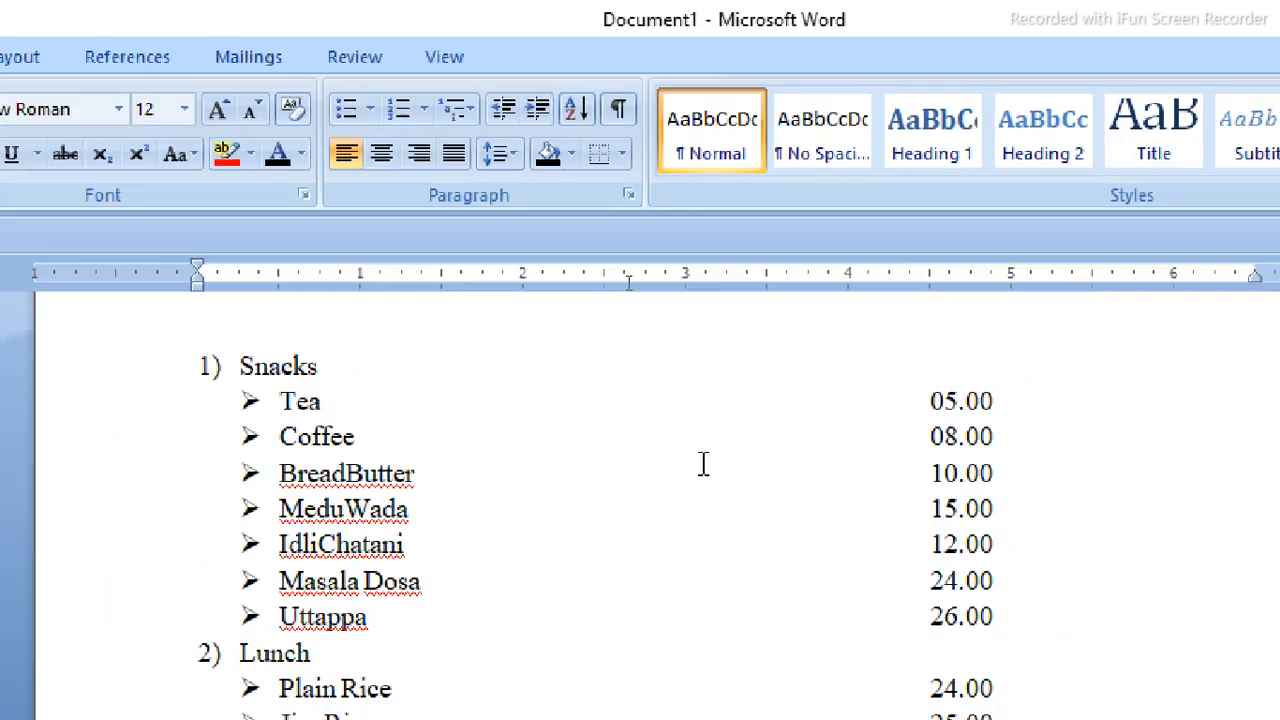